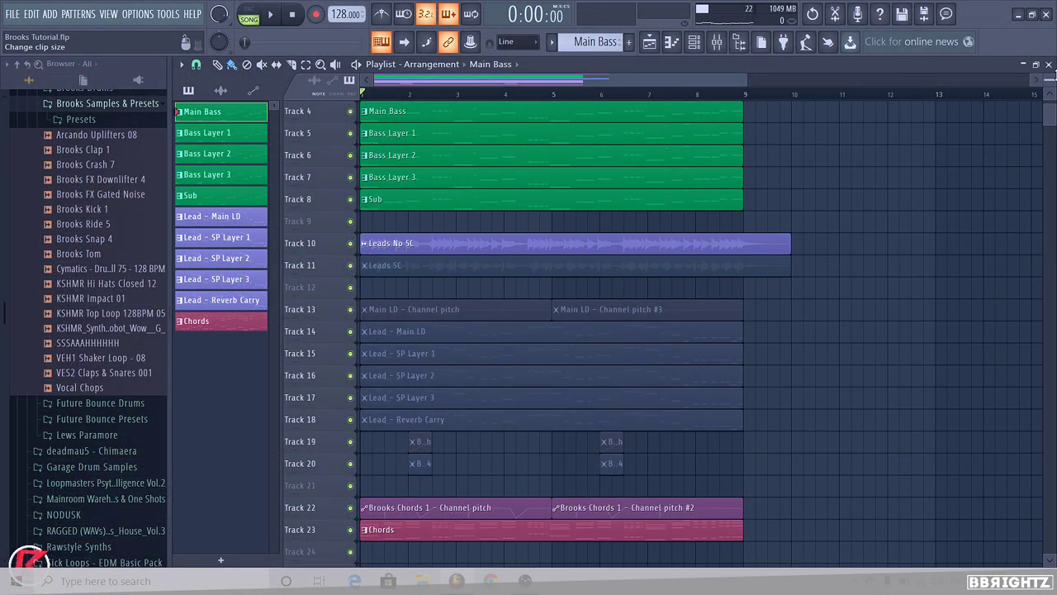
- Enlarge the playlist tracks and play the arrangement of bass, leads and chords through its eight bars to review it
drag(1055, 75, 1054, 74)
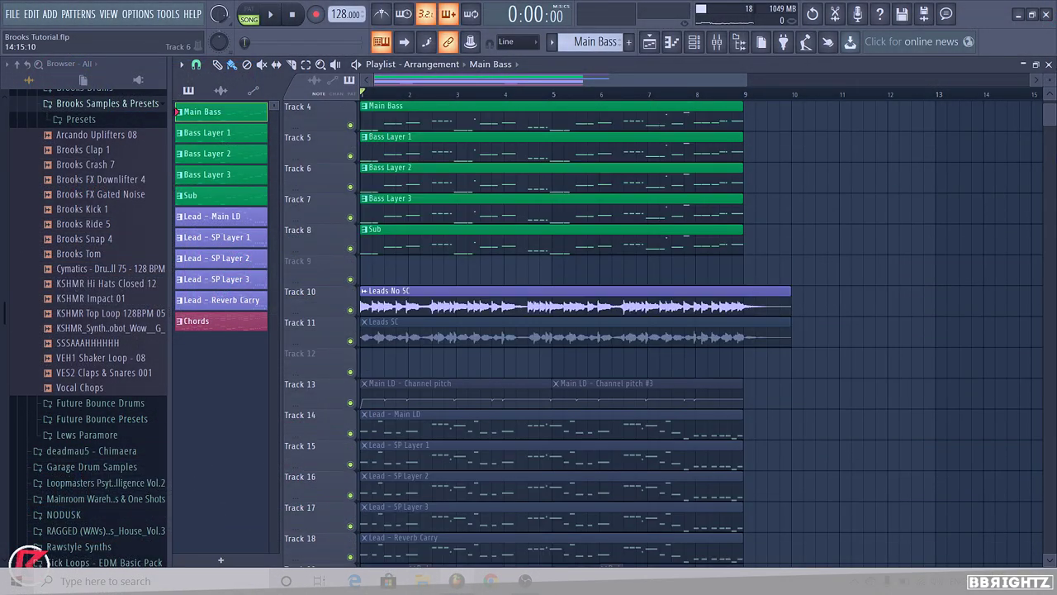
scroll(606, 281, down, 6)
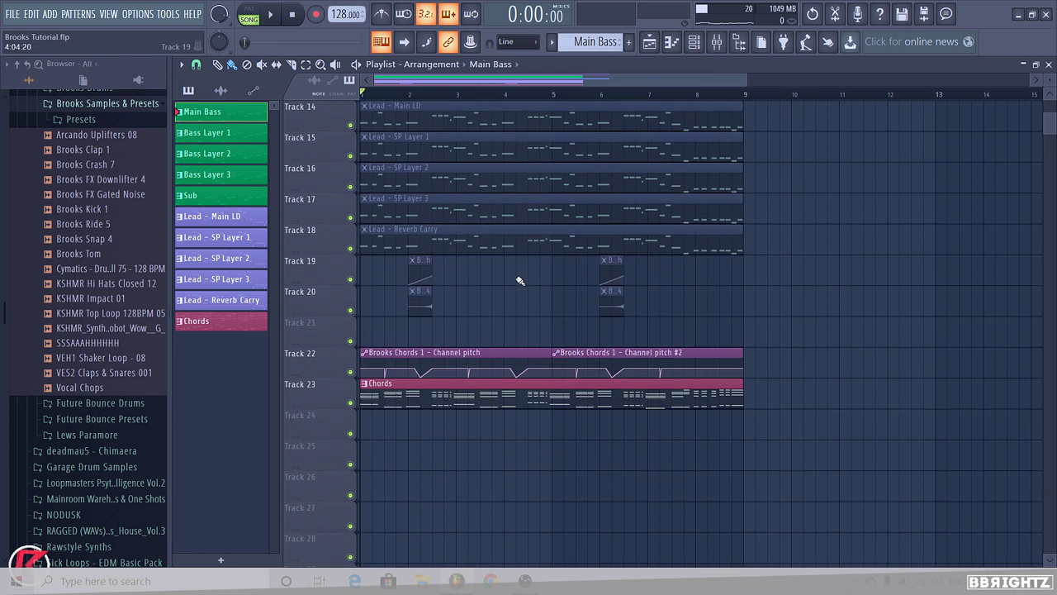
scroll(513, 326, up, 8)
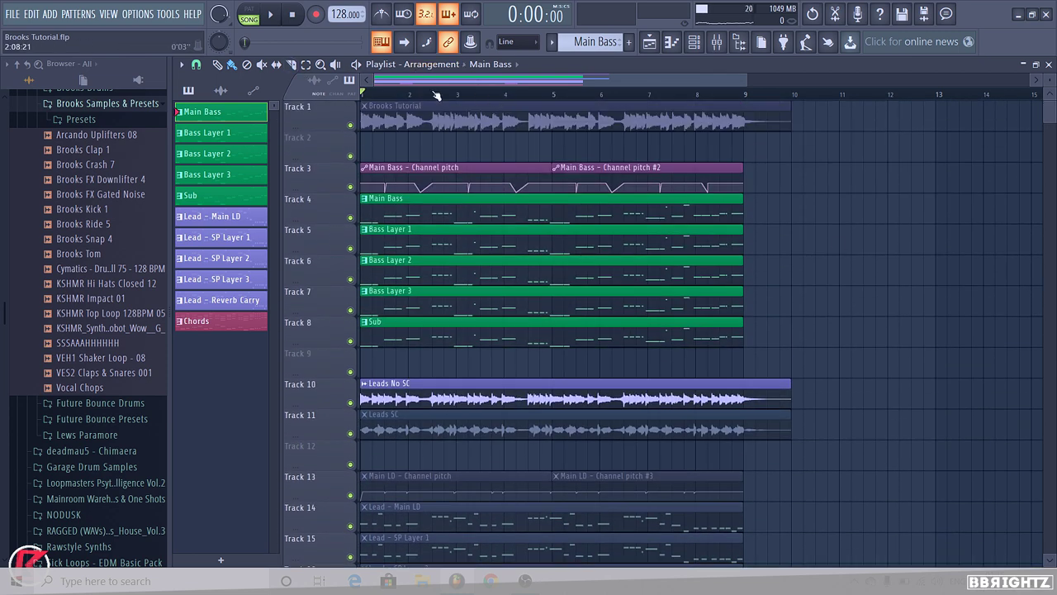
scroll(757, 270, down, 2)
scroll(851, 261, up, 2)
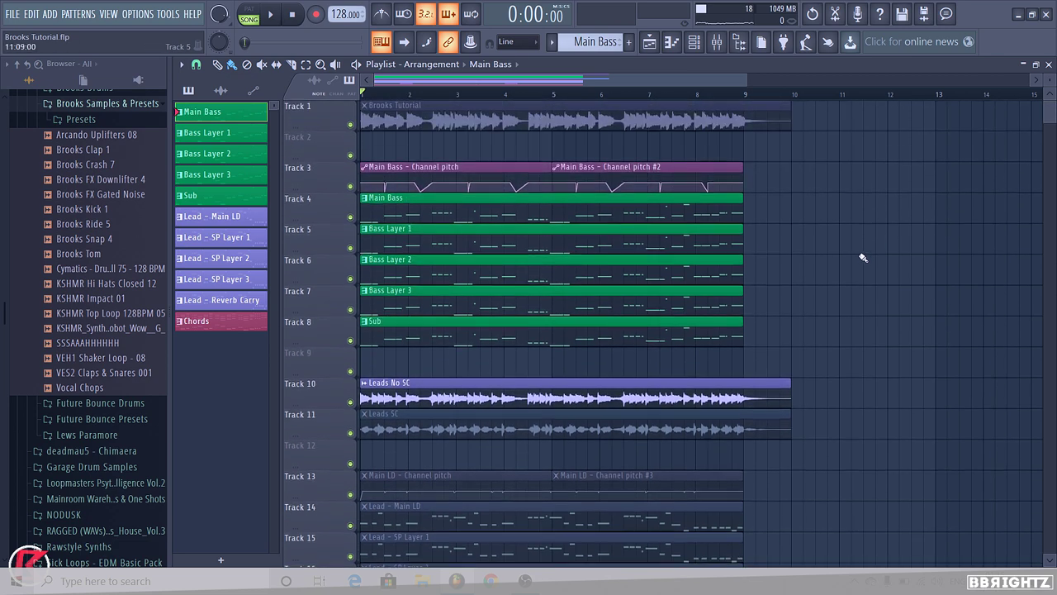
key(space)
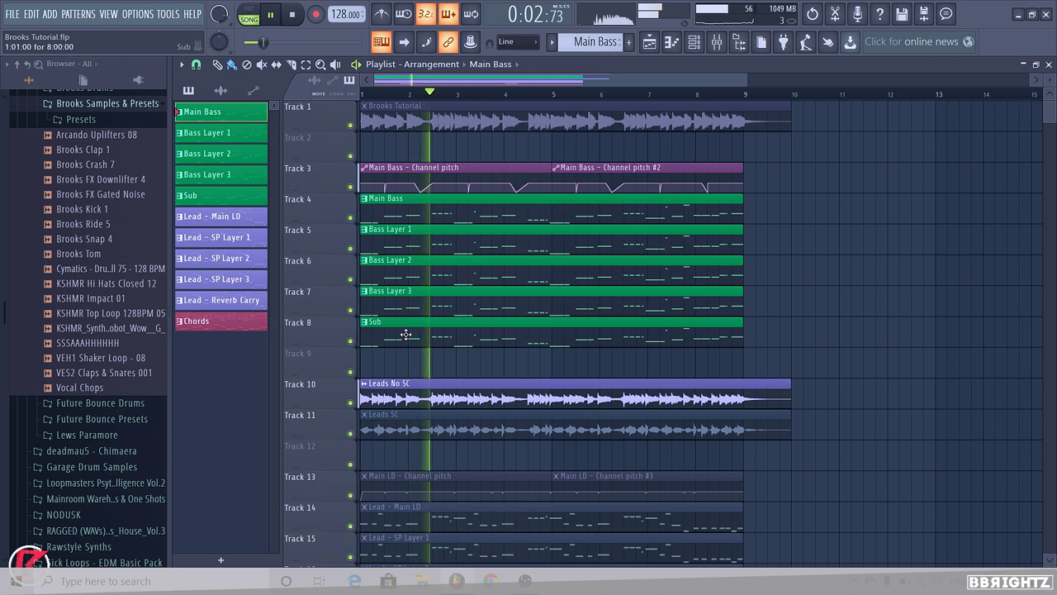
mouse_move(1052, 120)
mouse_down()
mouse_move(1051, 139)
mouse_move(1051, 116)
mouse_up()
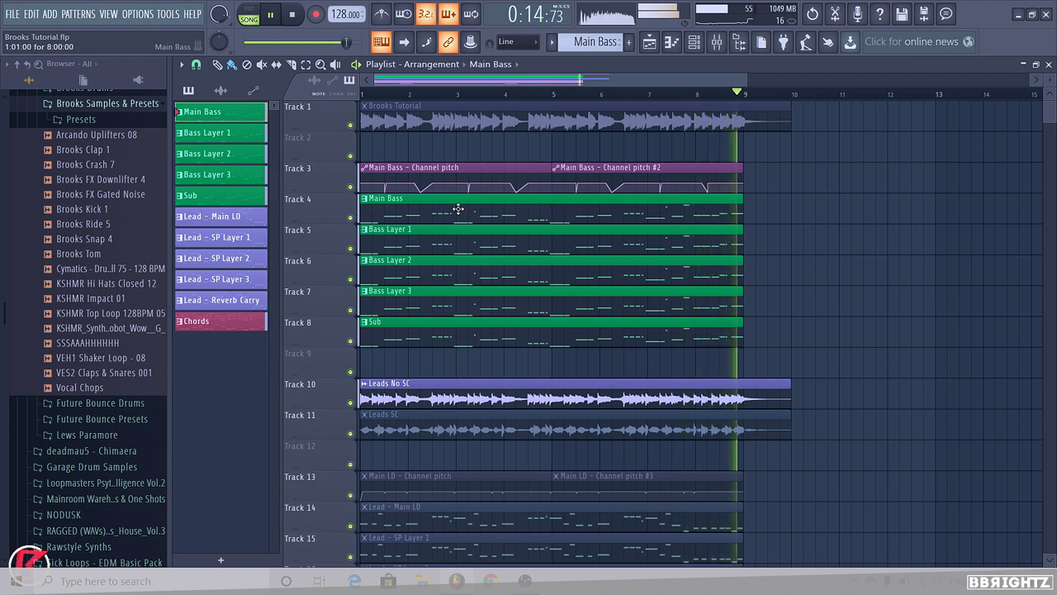
key(space)
- Add the Brooks Kick 1 sample to Track 19 just before bar 10 and close its channel settings
scroll(462, 223, down, 6)
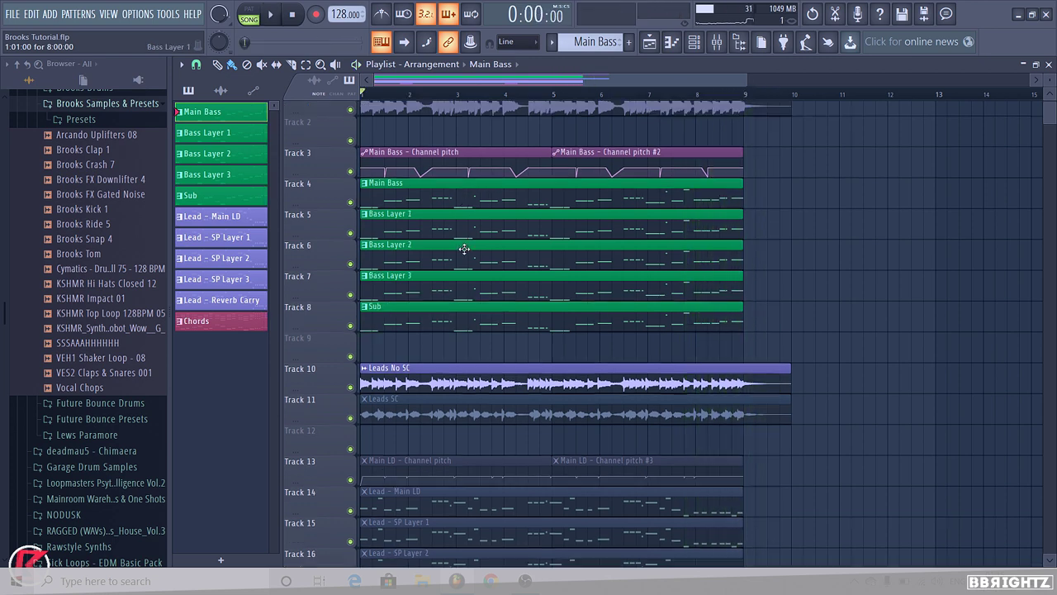
scroll(460, 234, down, 1)
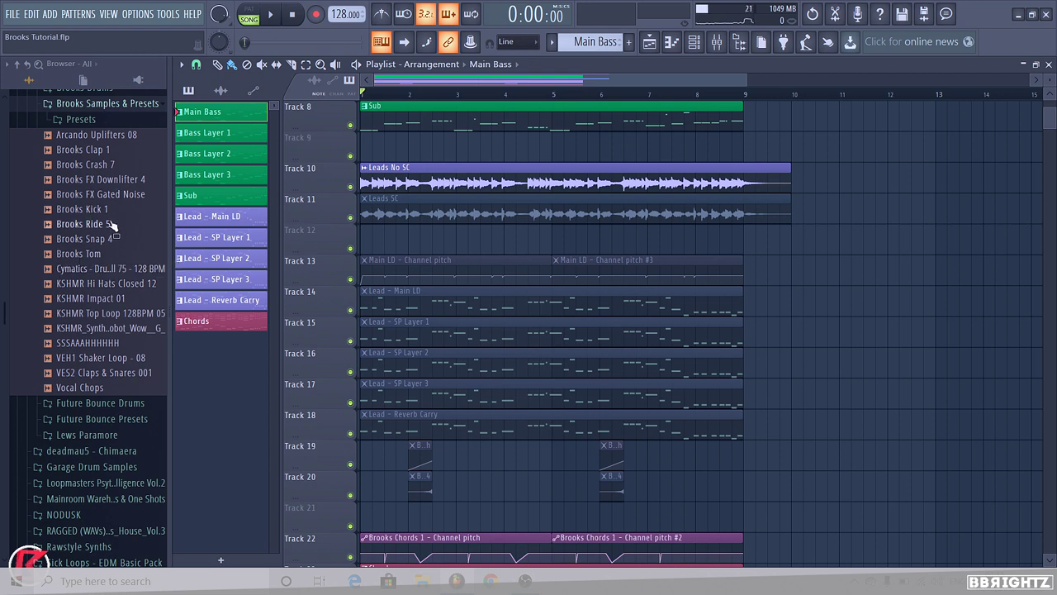
scroll(477, 283, down, 3)
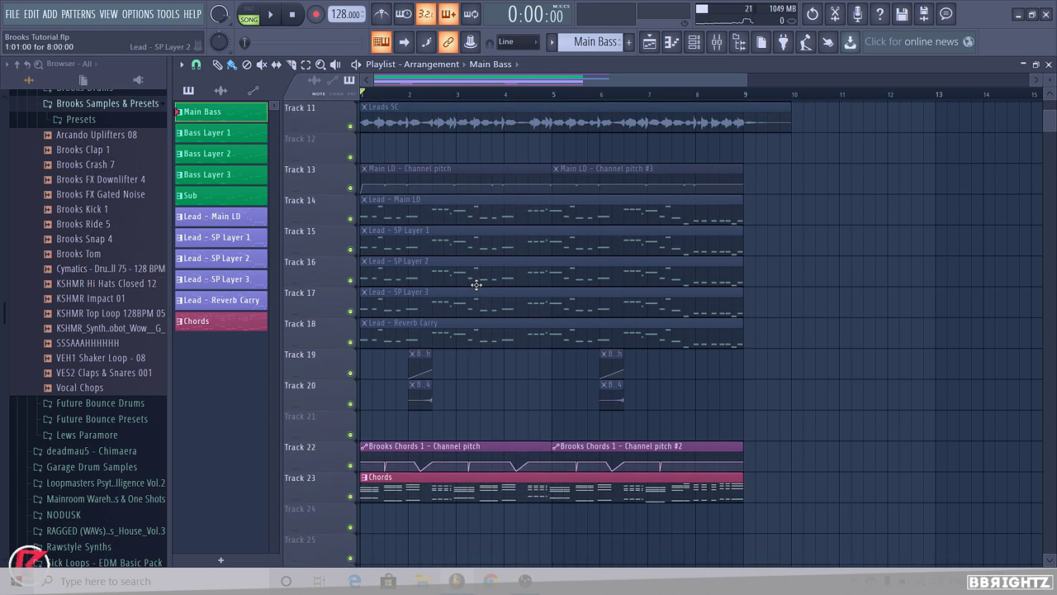
drag(80, 210, 798, 368)
scroll(796, 403, up, 5)
click(775, 353)
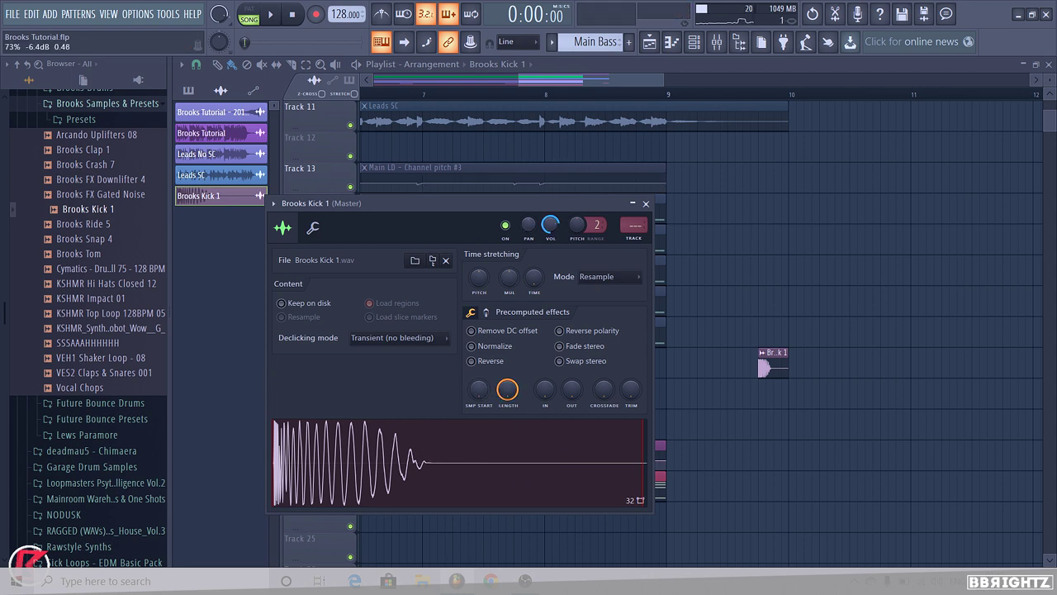
drag(510, 205, 621, 179)
click(698, 183)
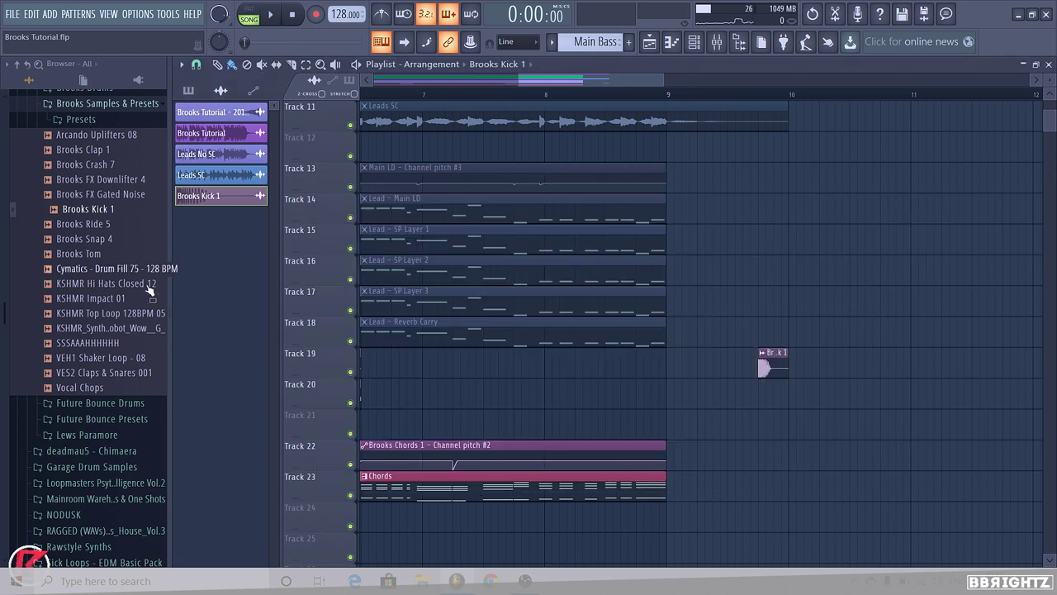
- Audition the Brooks Ride 5 and Brooks Snap 4 samples, and move the kick clip to bar 1 of Track 25
click(86, 224)
click(84, 242)
scroll(780, 372, up, 5)
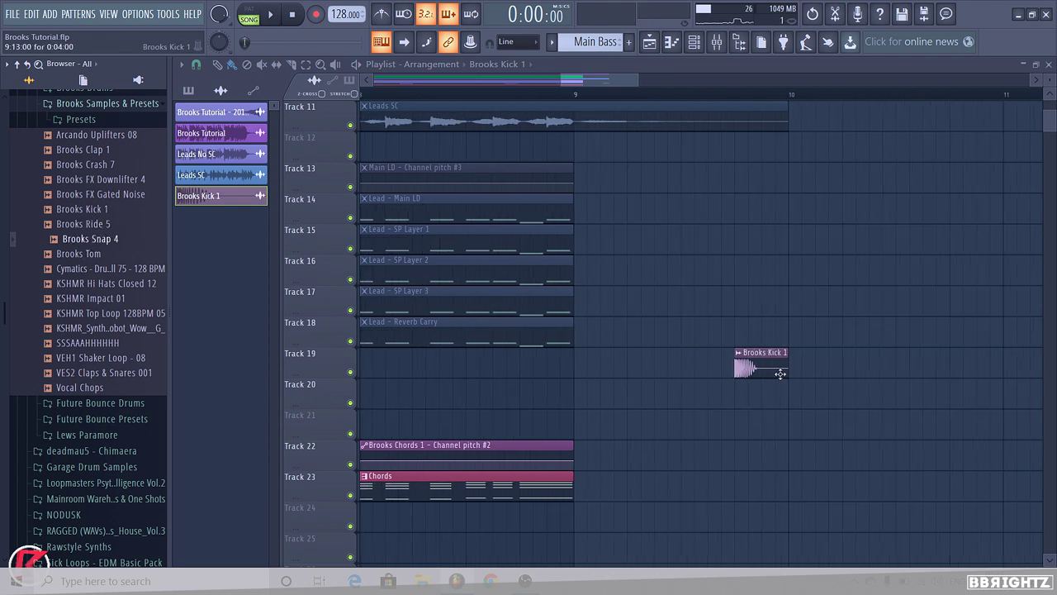
drag(779, 369, 24, 544)
scroll(582, 435, left, 12)
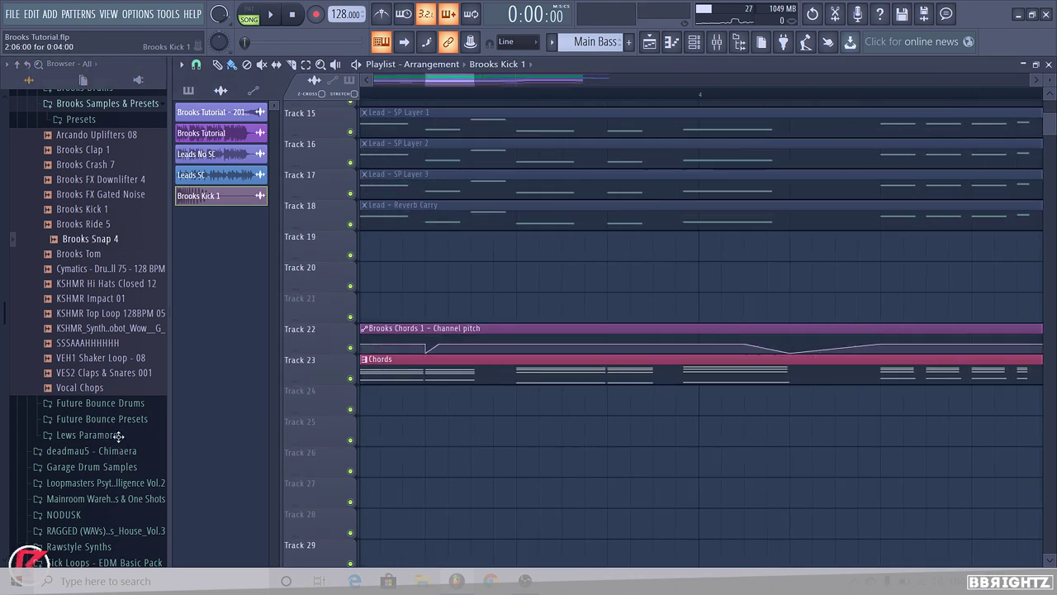
scroll(582, 435, left, 3)
scroll(549, 443, down, 3)
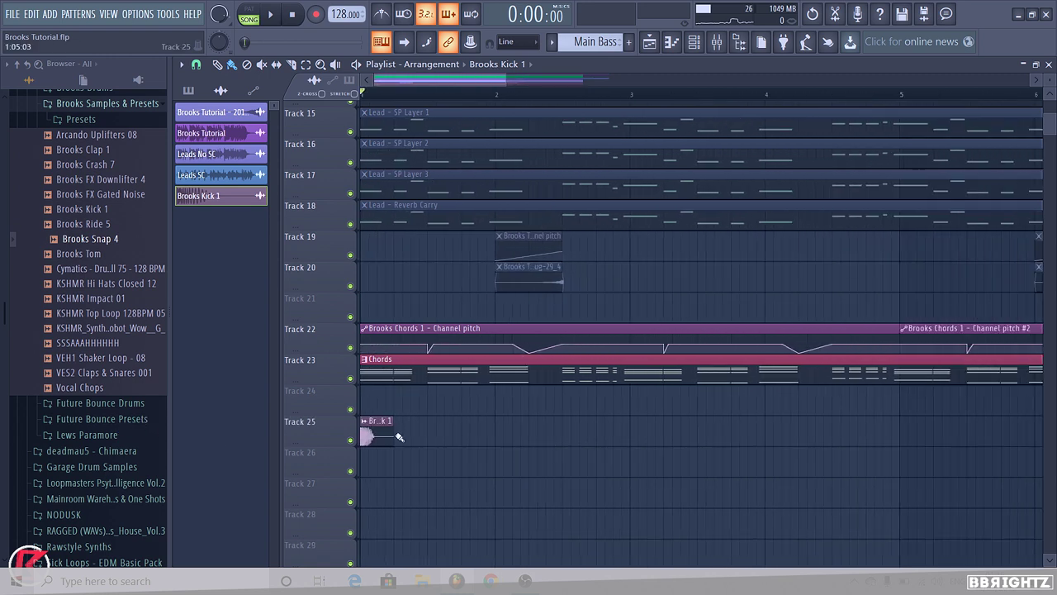
- Solo Track 25 and place Brooks Tom, Brooks Ride 5 and Brooks Snap 4 at bar 1 on Tracks 26, 27 and 28
right_click(350, 440)
drag(62, 252, 378, 466)
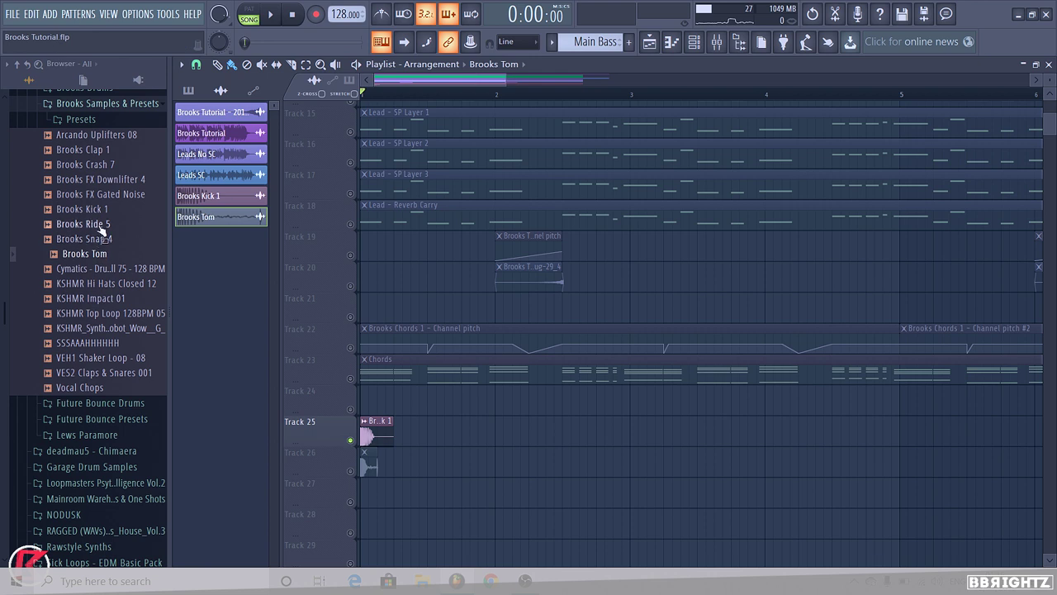
drag(87, 224, 365, 492)
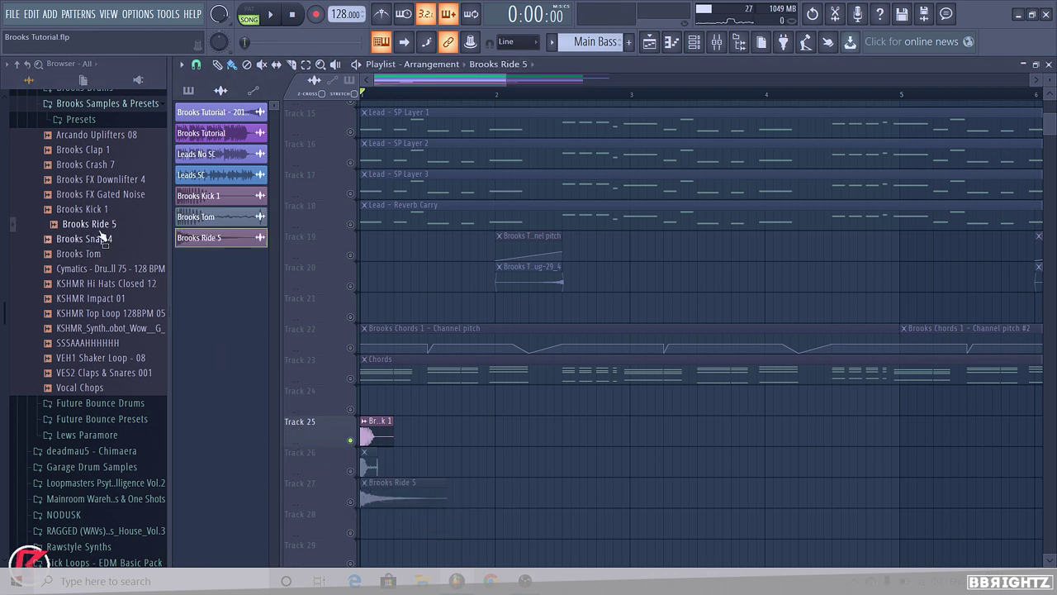
drag(109, 241, 365, 525)
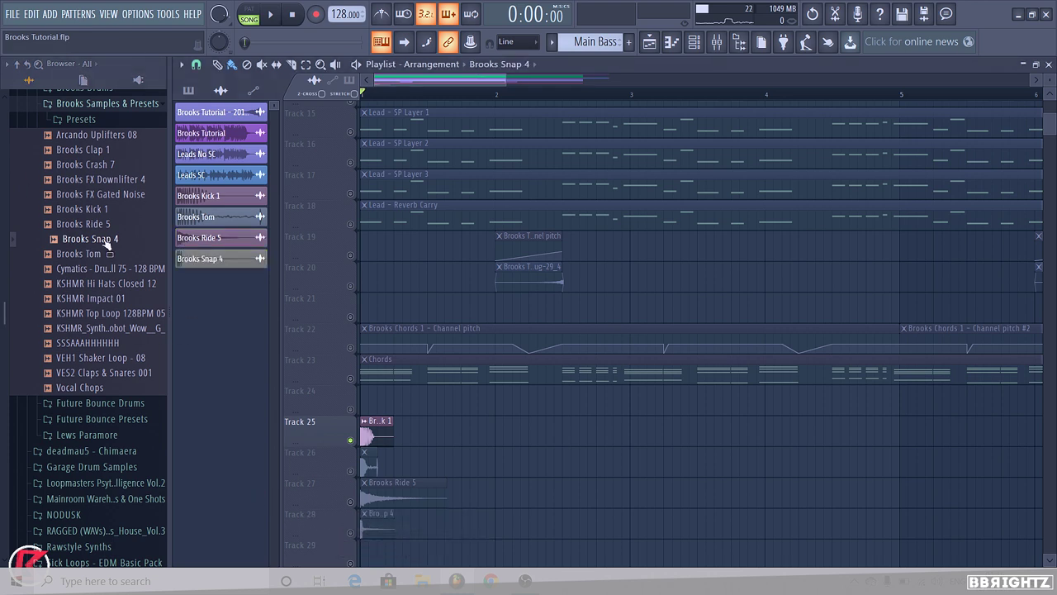
- Place the Brooks Clap 1 sample at the start of Track 29
drag(91, 150, 482, 465)
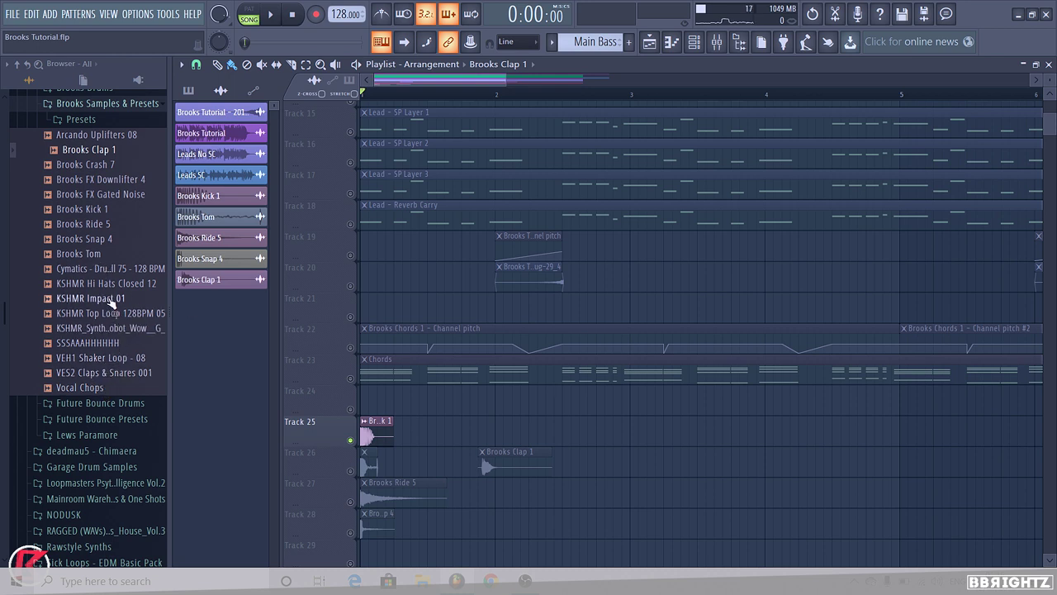
scroll(512, 413, down, 2)
right_click(522, 403)
drag(327, 481, 369, 488)
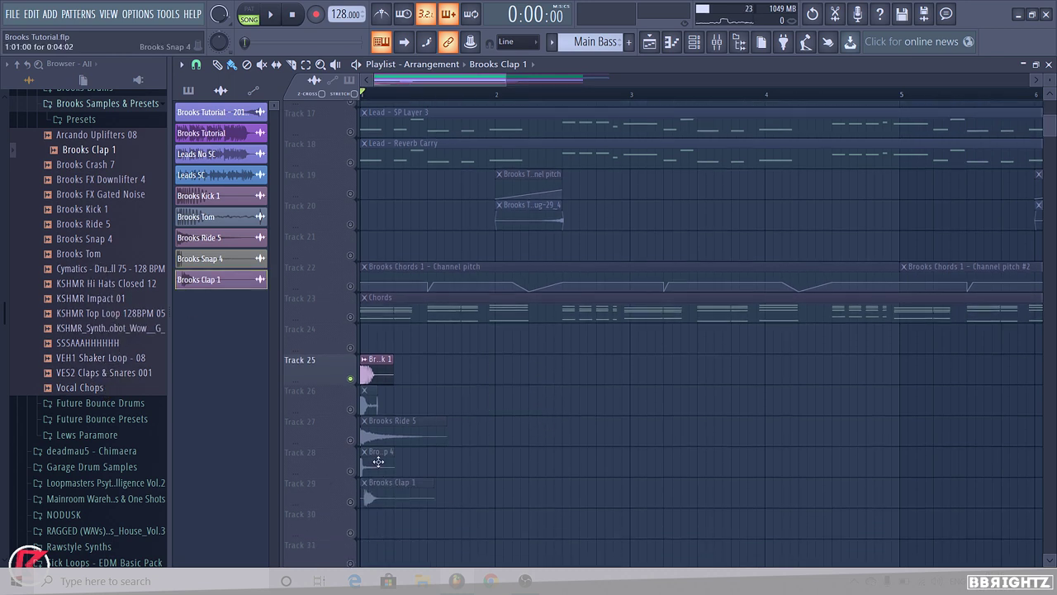
- Change the color of the Brooks Kick 1 clip on Track 25 to red
scroll(332, 375, down, 1)
scroll(343, 335, down, 2)
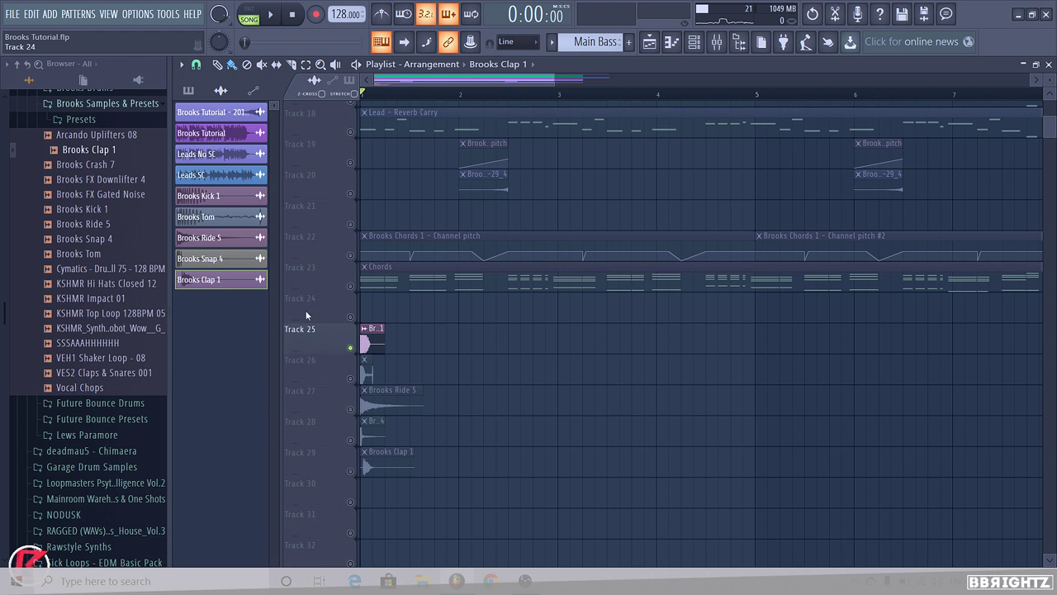
double_click(367, 340)
click(697, 181)
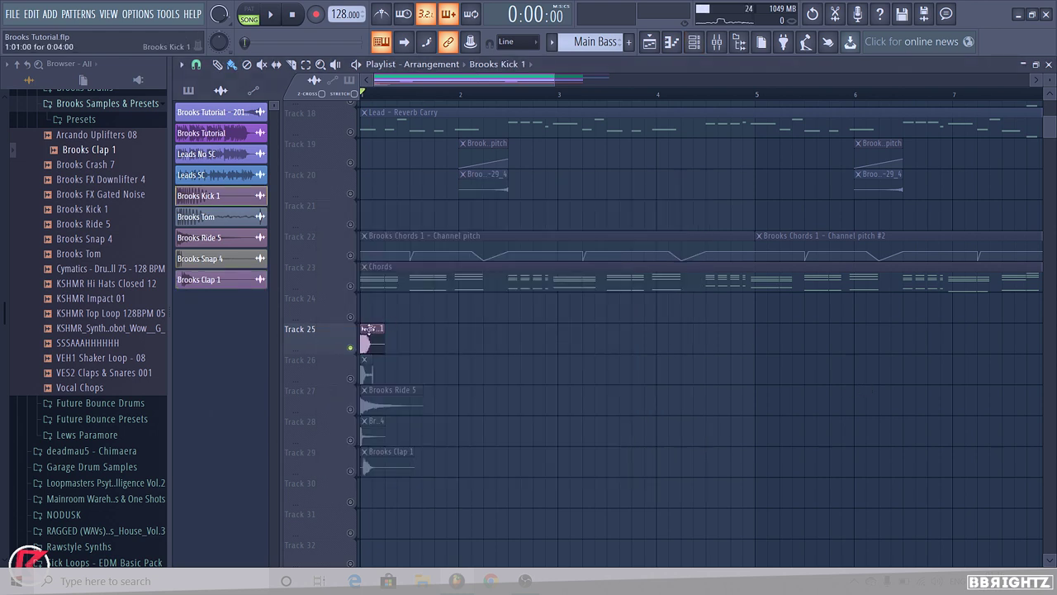
right_click(369, 328)
click(413, 401)
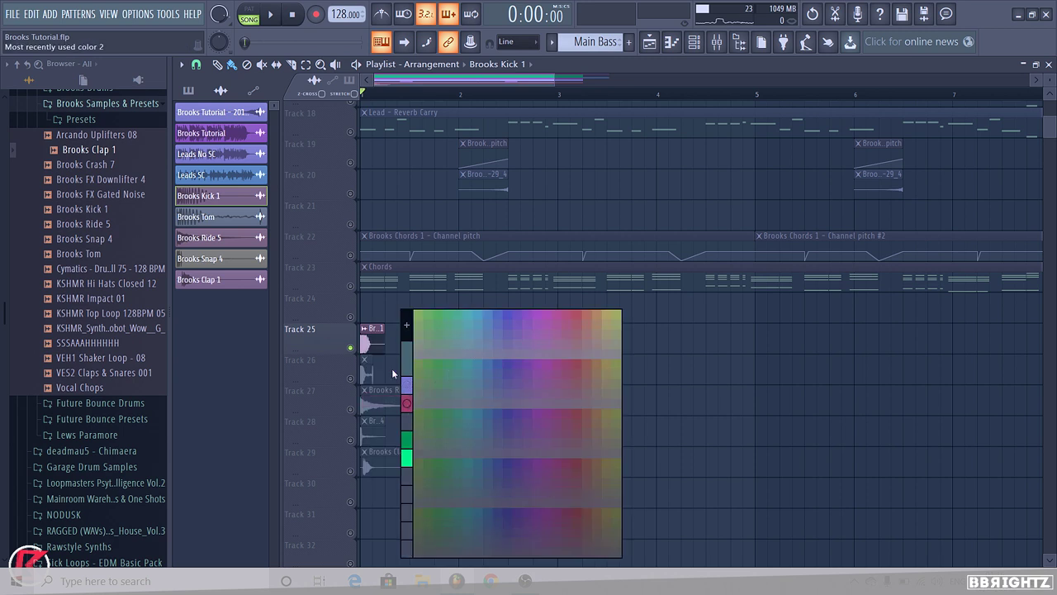
click(575, 316)
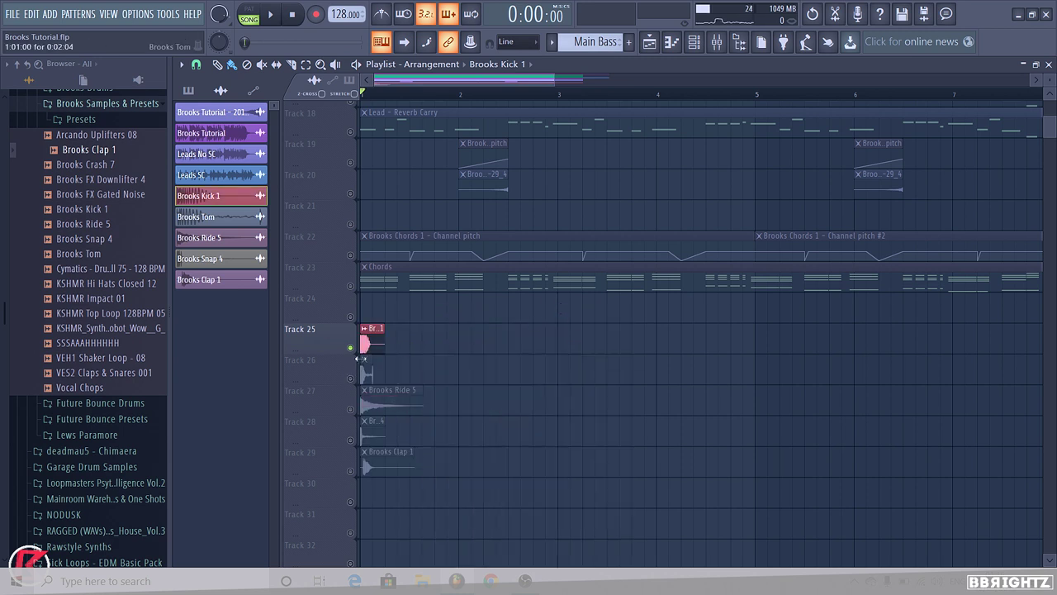
- Color the Brooks Tom and Brooks Ride 5 clips the same salmon orange
right_click(360, 357)
click(430, 424)
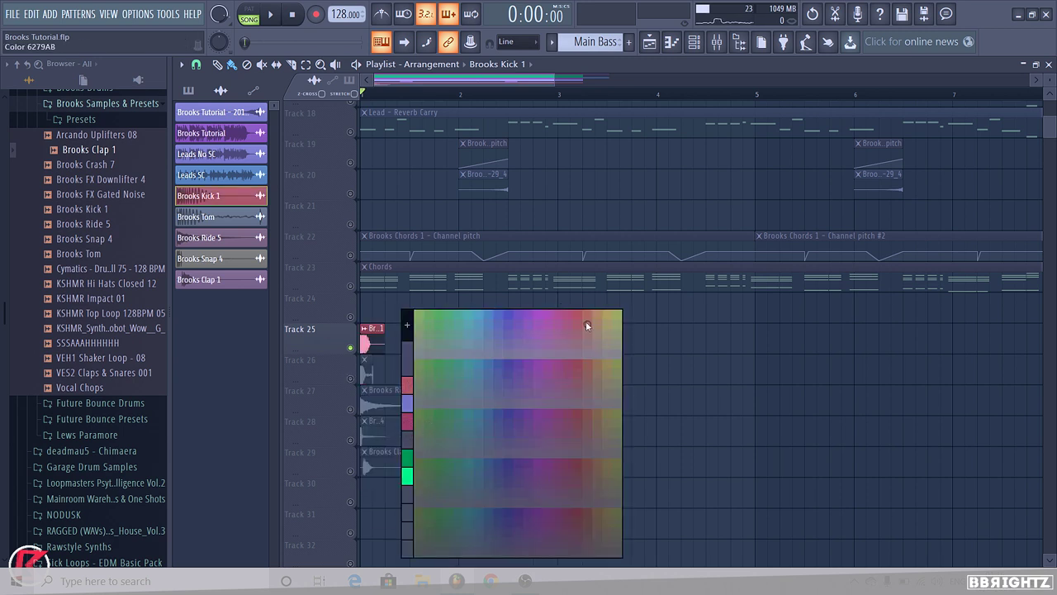
click(585, 325)
right_click(366, 402)
click(423, 450)
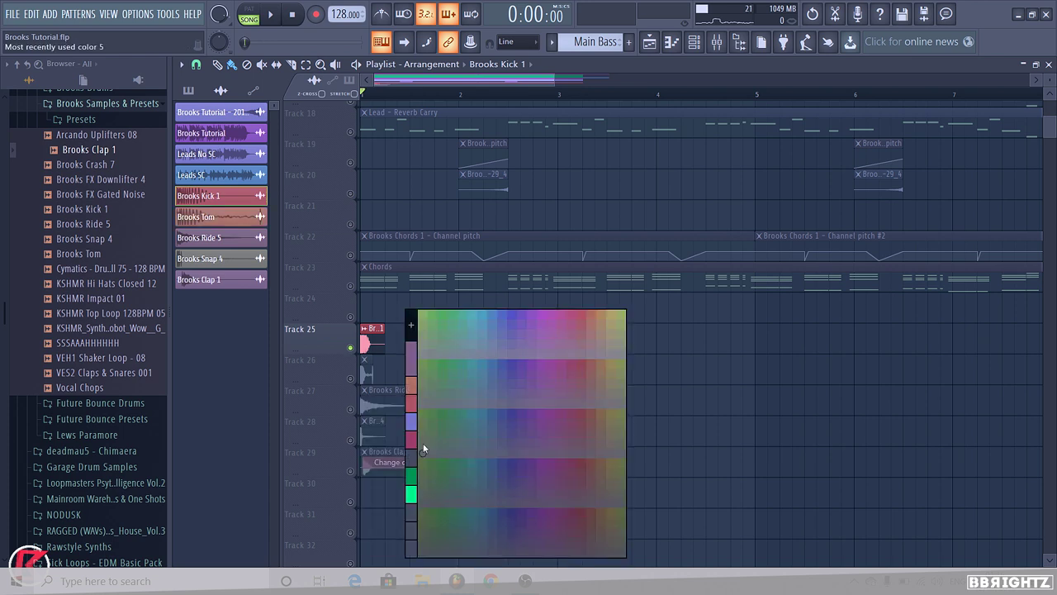
click(422, 403)
- Apply the recently used salmon orange to the Brooks Snap 4 and Brooks Clap 1 clips
right_click(360, 402)
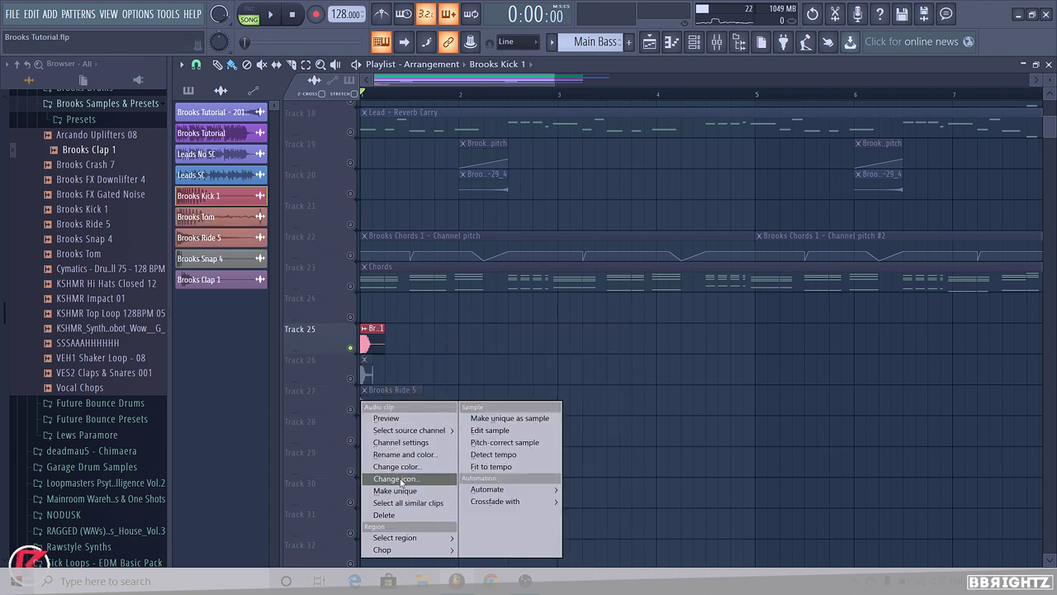
click(378, 467)
click(406, 384)
right_click(363, 402)
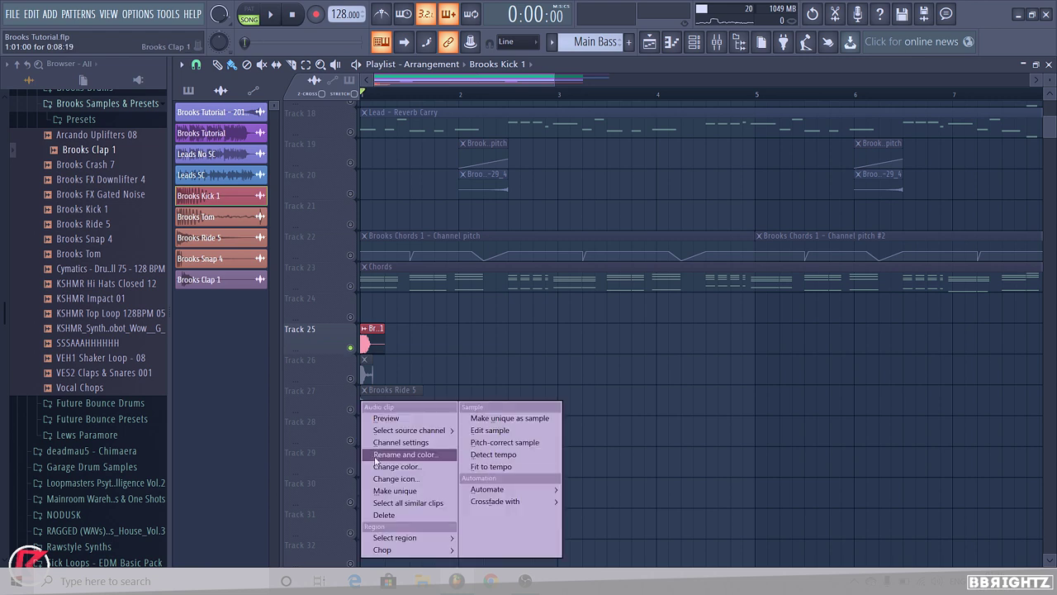
click(397, 467)
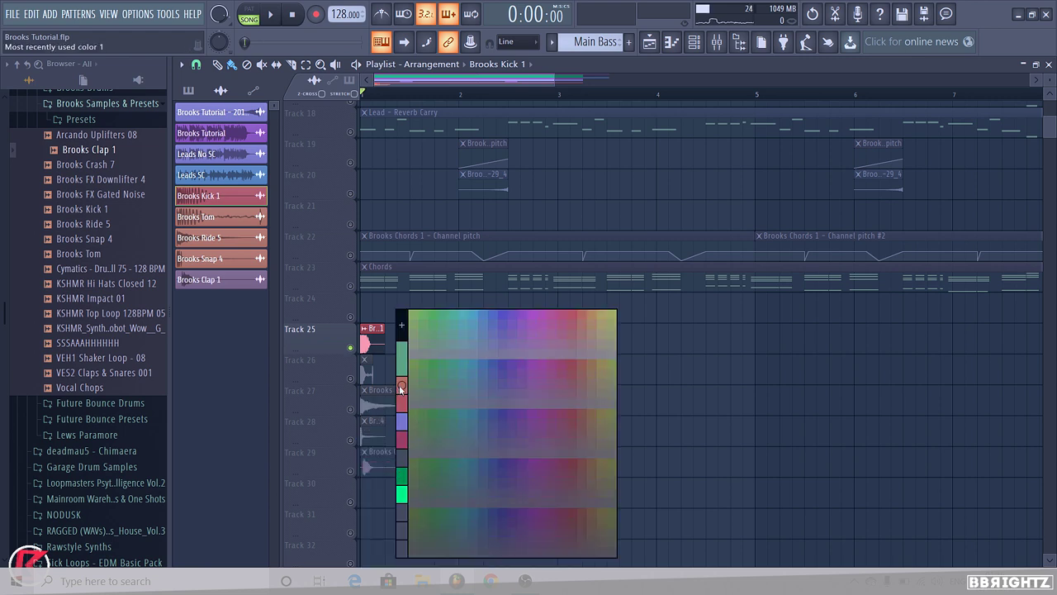
click(401, 386)
- Route the kick, tom, ride, snap and clap channels to consecutive mixer tracks starting from Insert 21
click(672, 41)
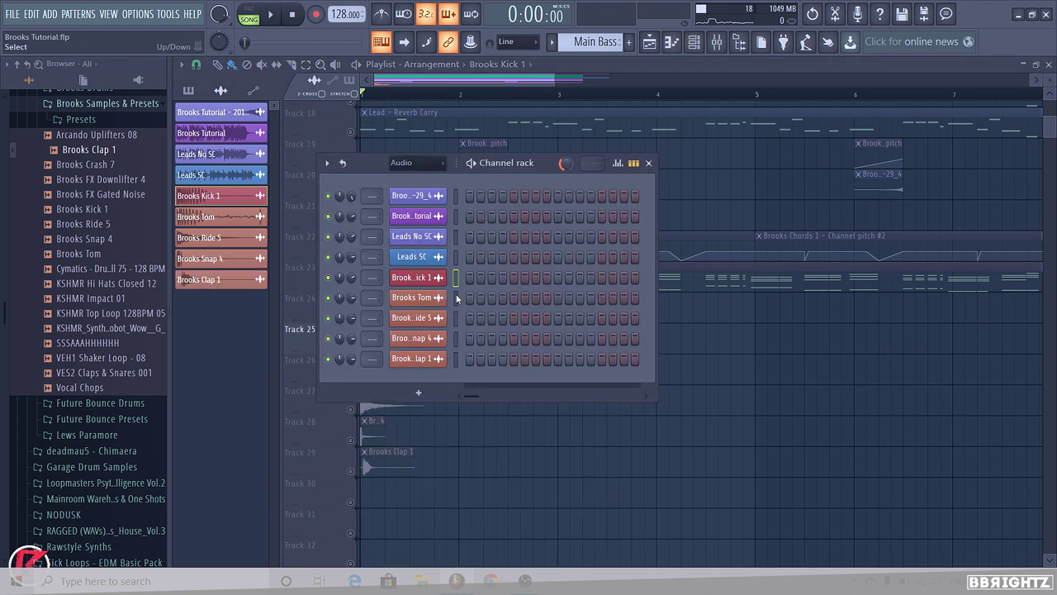
drag(457, 297, 455, 364)
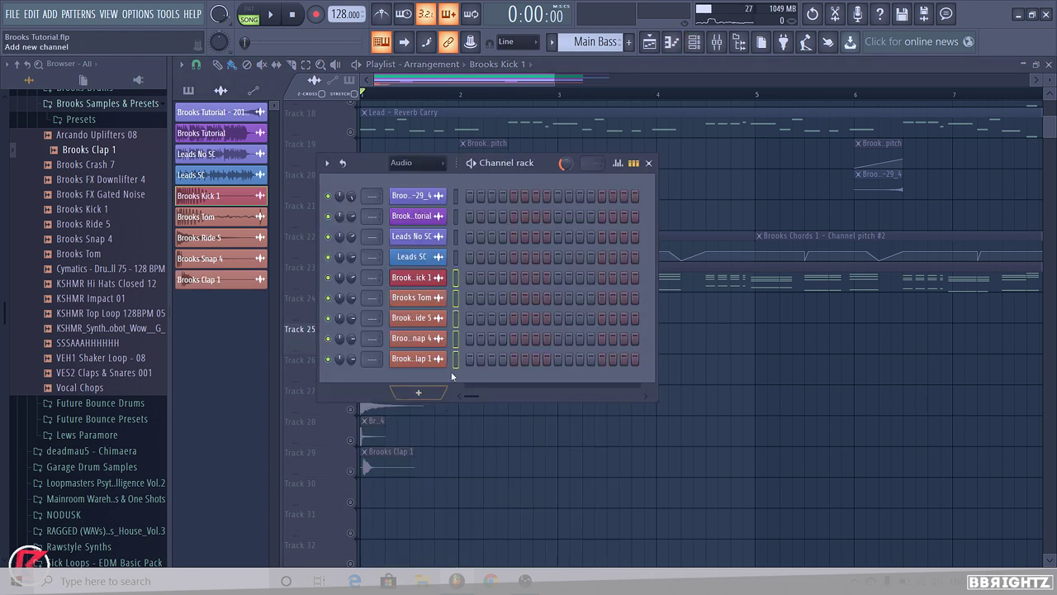
click(455, 277)
key(F9)
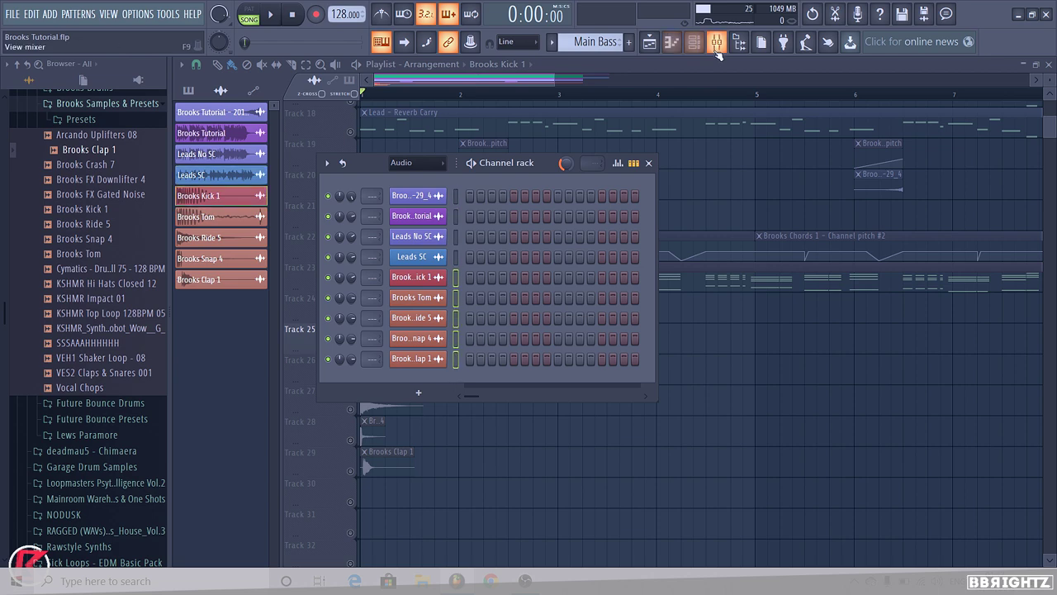
right_click(568, 217)
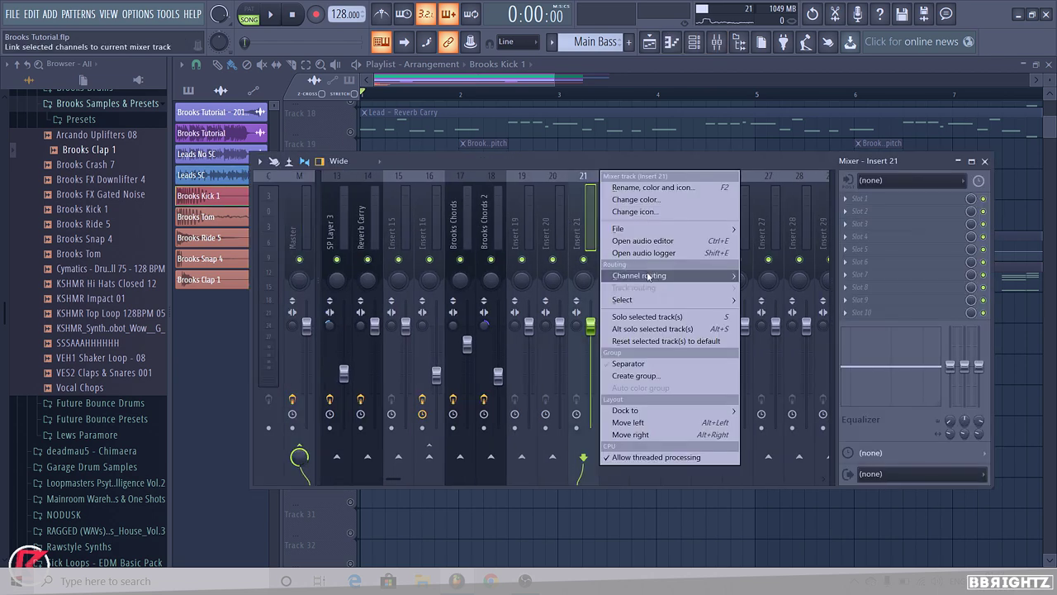
mouse_move(652, 276)
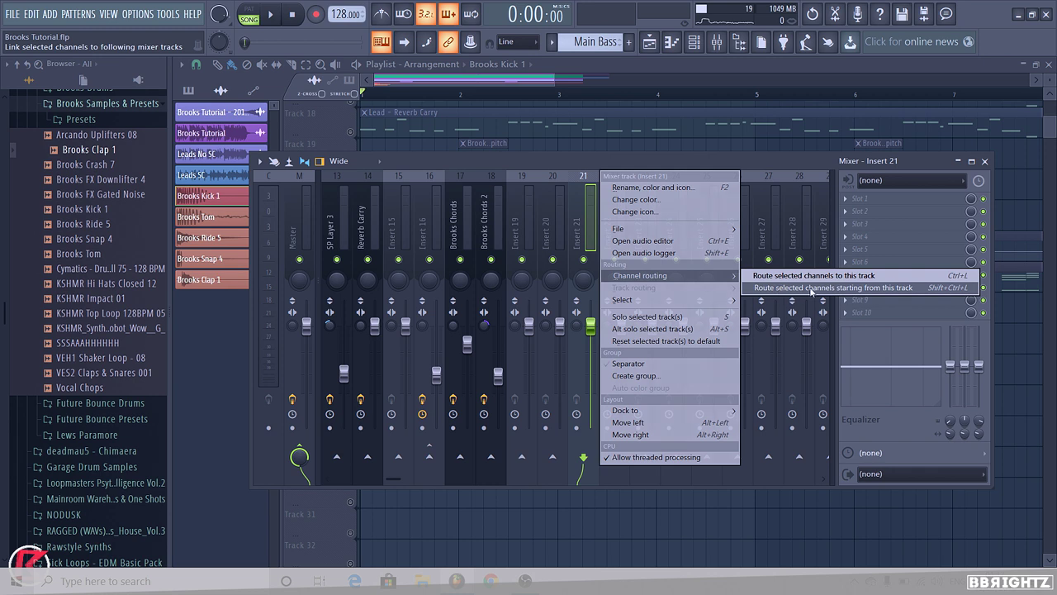
click(814, 288)
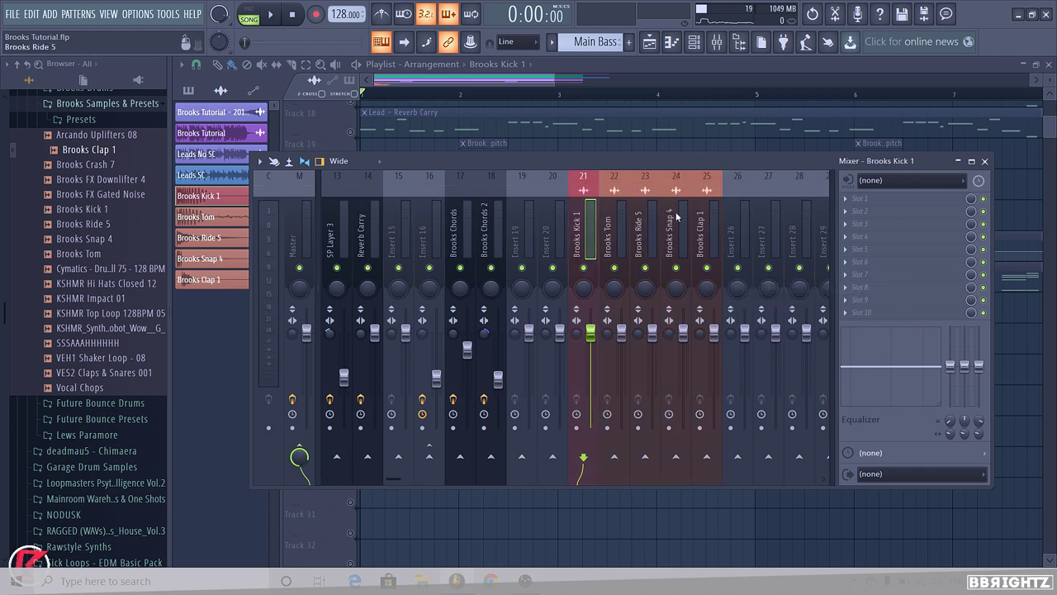
key(F9)
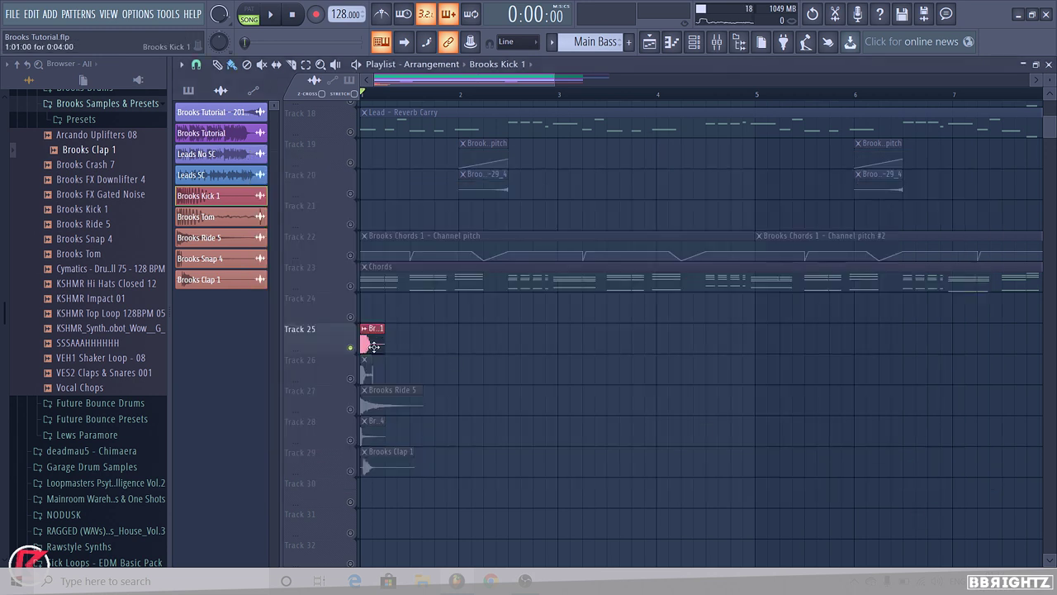
- Audition the Brooks Kick 1 clip over the first beat and lower its fader on mixer Insert 21
drag(386, 97, 314, 110)
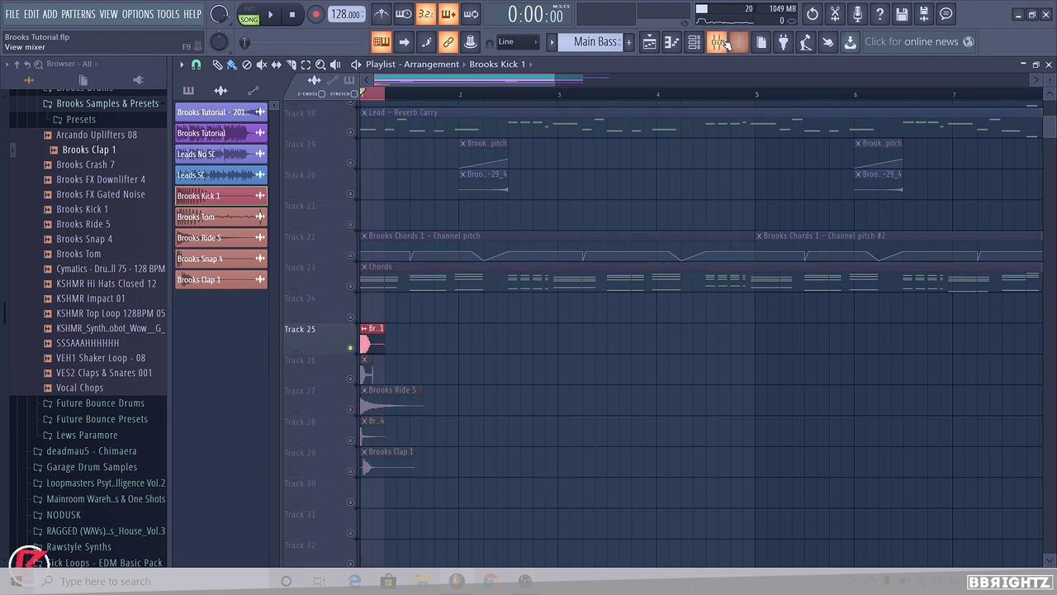
click(717, 43)
drag(590, 332, 590, 356)
key(space)
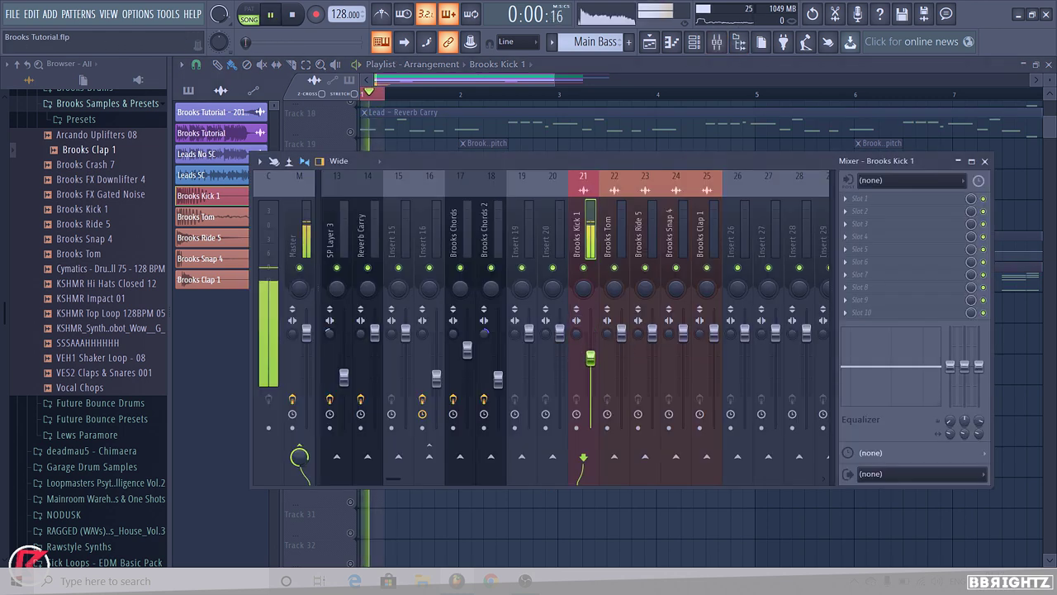
key(space)
key(F9)
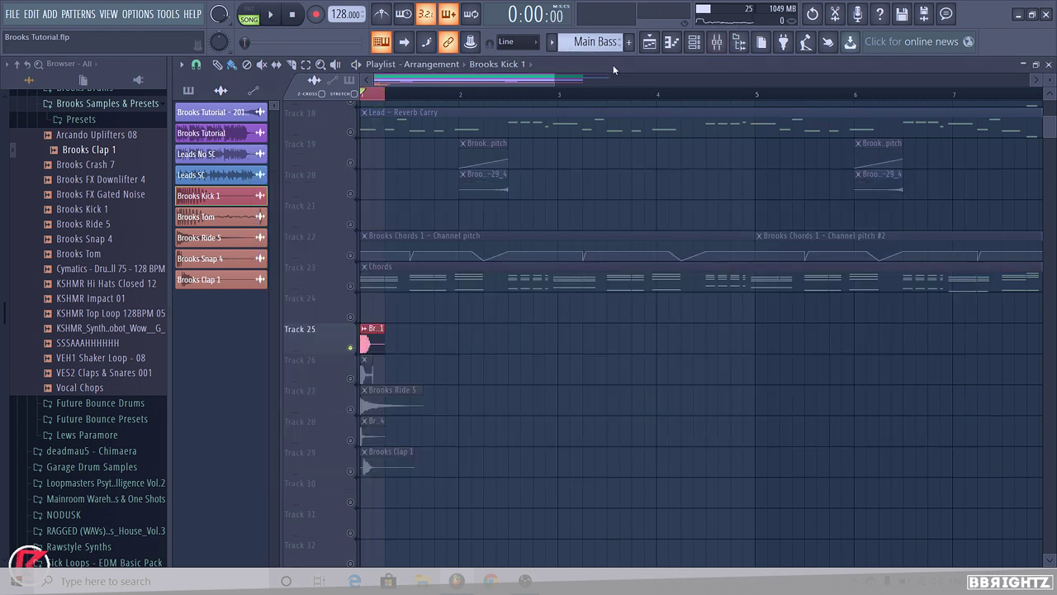
- Set the precomputed fade-out of the Brooks Kick 1 sample to 44%
scroll(334, 372, up, 3)
double_click(385, 338)
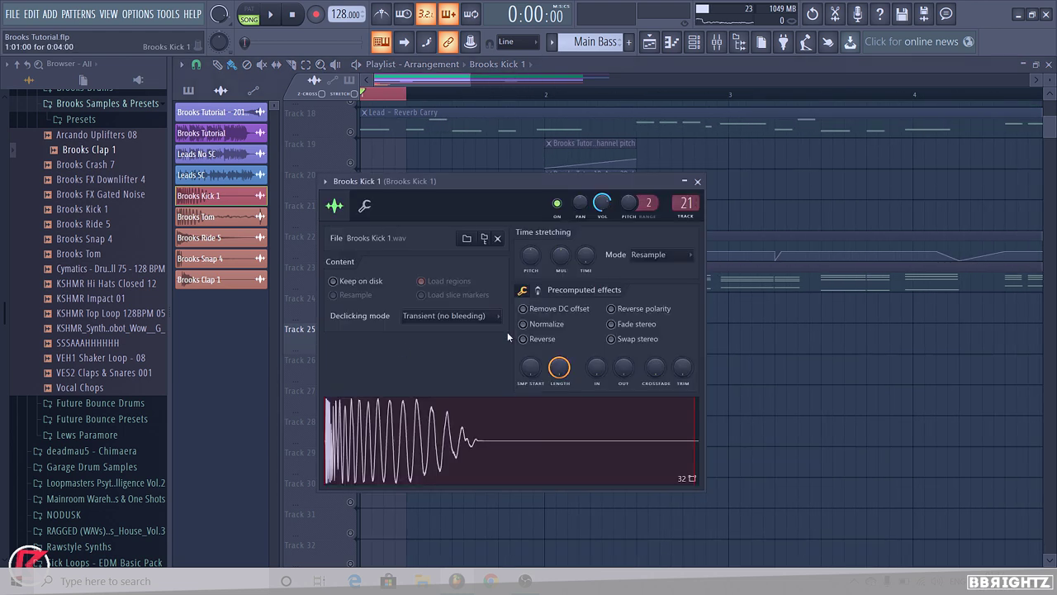
drag(613, 375, 613, 352)
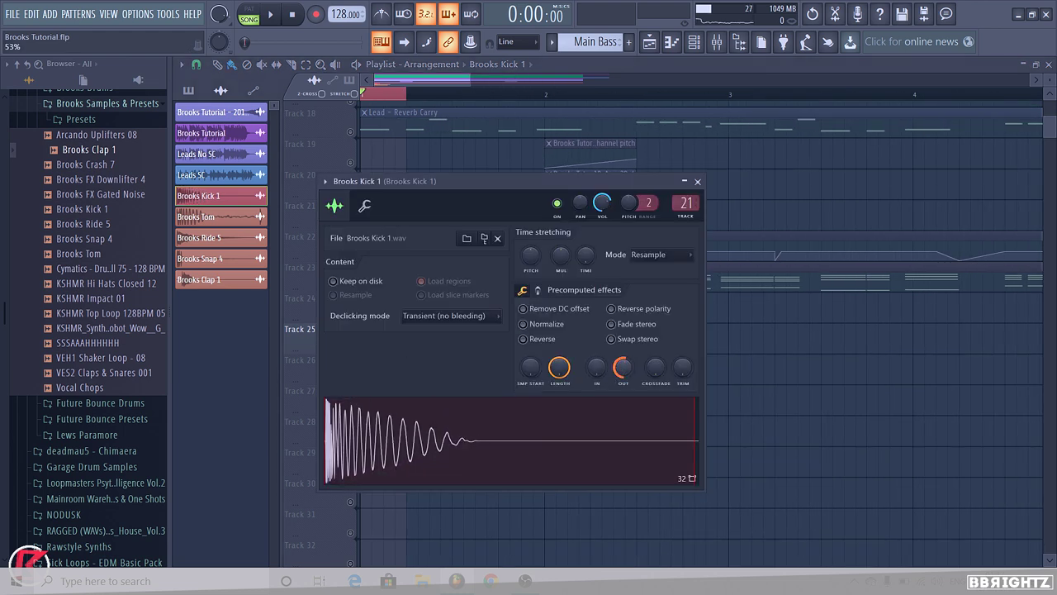
key(Escape)
scroll(300, 368, up, 3)
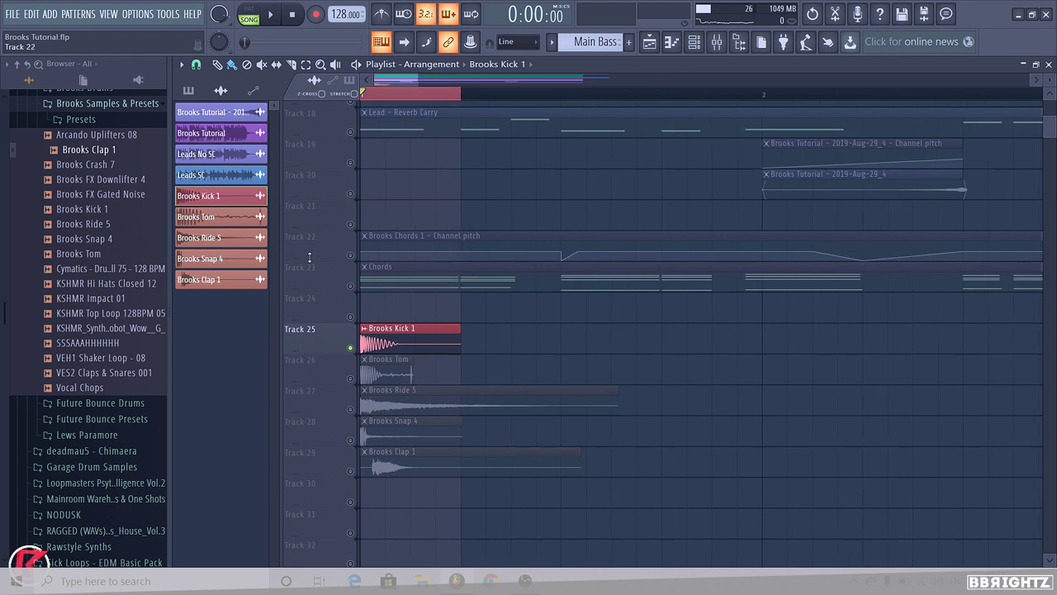
scroll(309, 257, up, 2)
double_click(389, 401)
drag(623, 368, 623, 376)
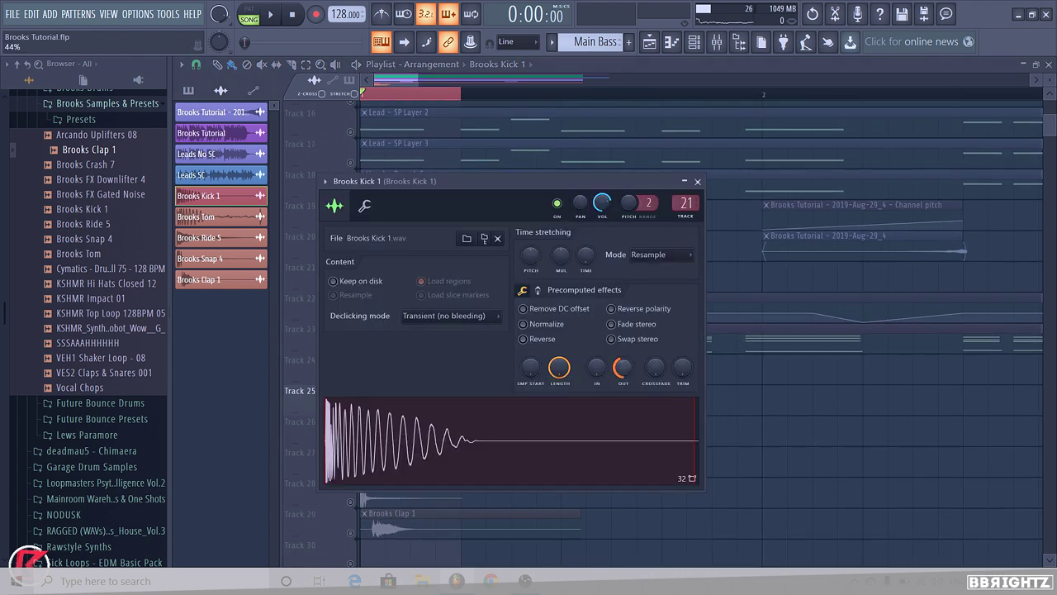
click(696, 183)
- Set the Brooks Kick 1 mixer fader to slightly below -4.2 dB
click(716, 41)
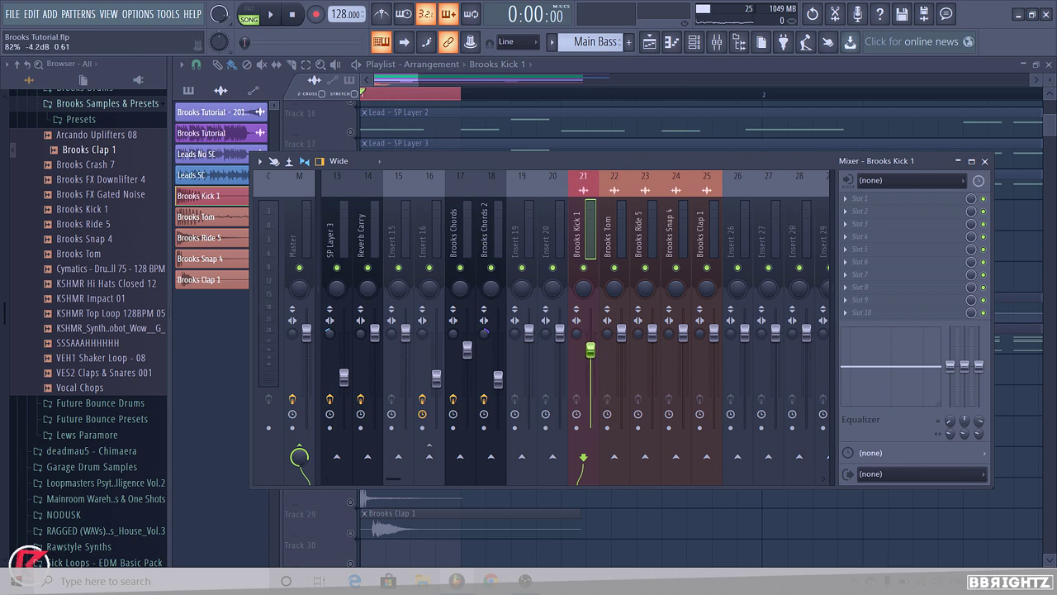
key(q)
drag(591, 350, 590, 352)
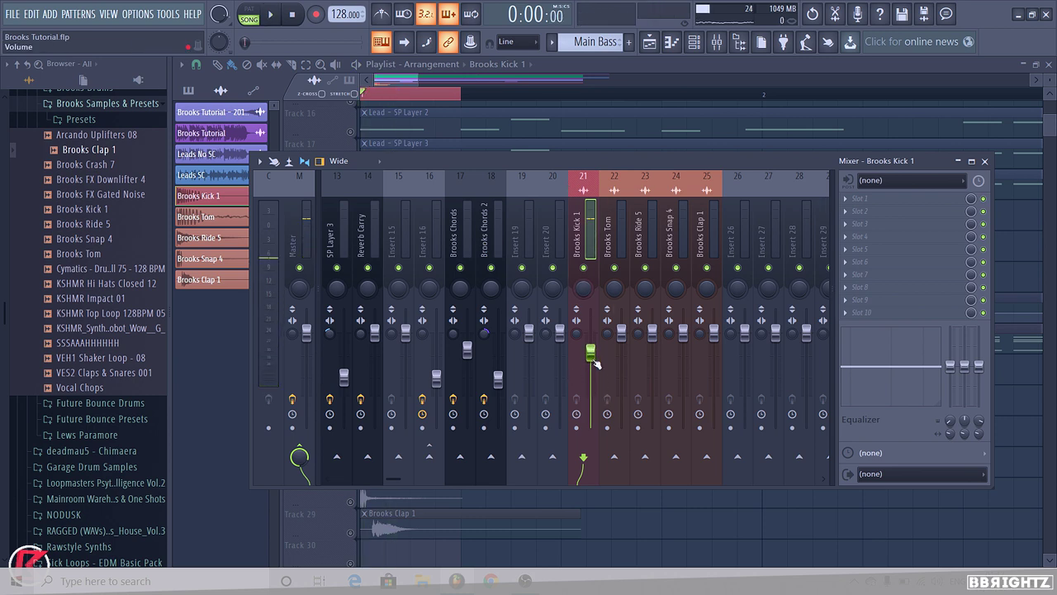
- Add Fruity Parametric EQ 2 to the Brooks Kick 1 mixer track and slightly boost the band 1 low shelf and band 7 high shelf
click(851, 200)
click(693, 122)
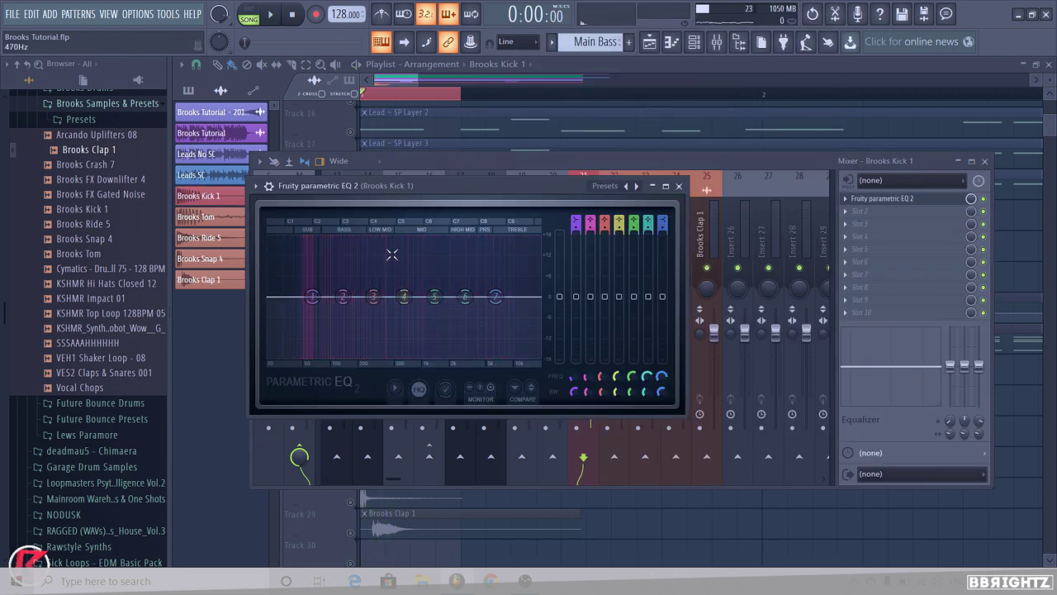
drag(496, 296, 494, 285)
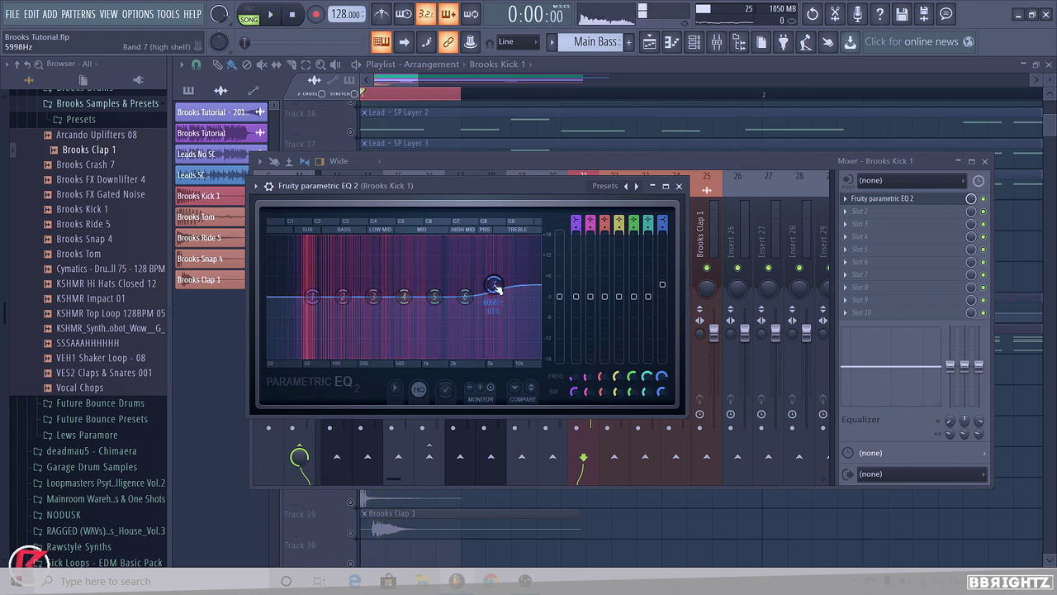
drag(312, 297, 313, 286)
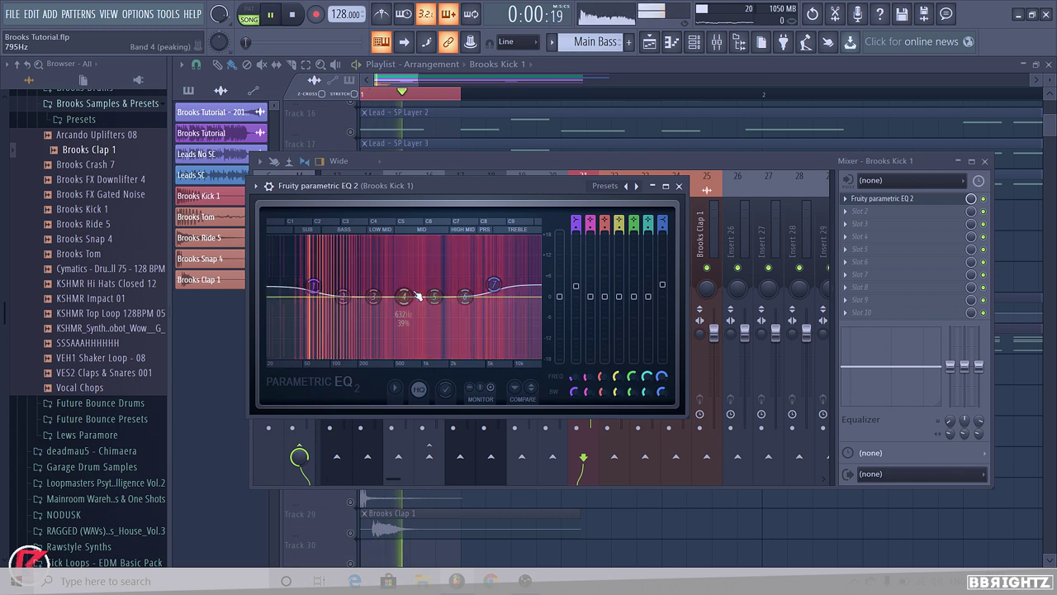
click(678, 186)
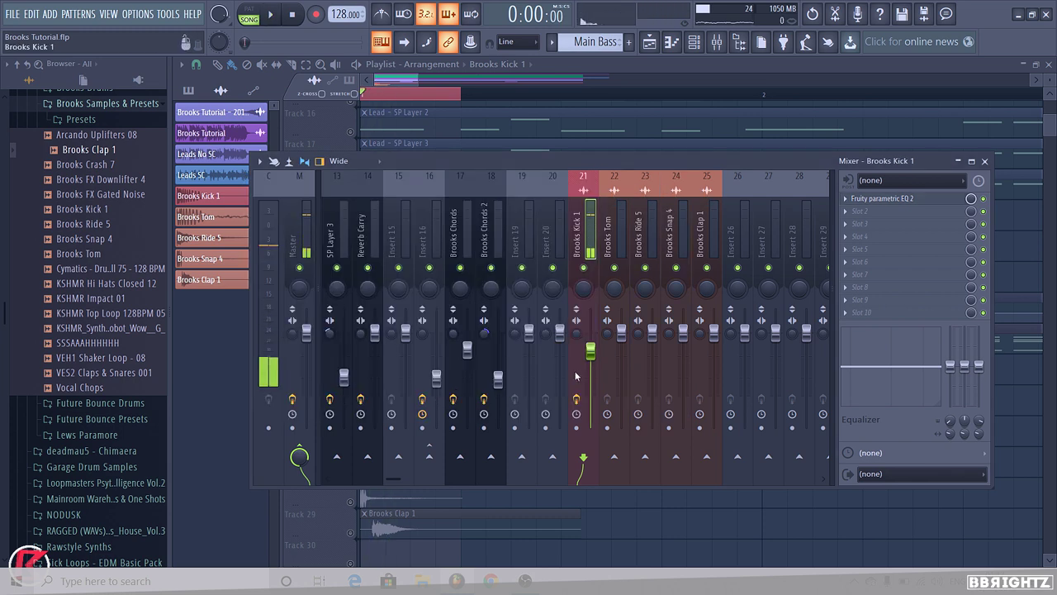
key(F9)
- Repeat the Brooks Kick 1 clip back to back along Track 25 and remove the copies past bar 9
scroll(425, 300, down, 2)
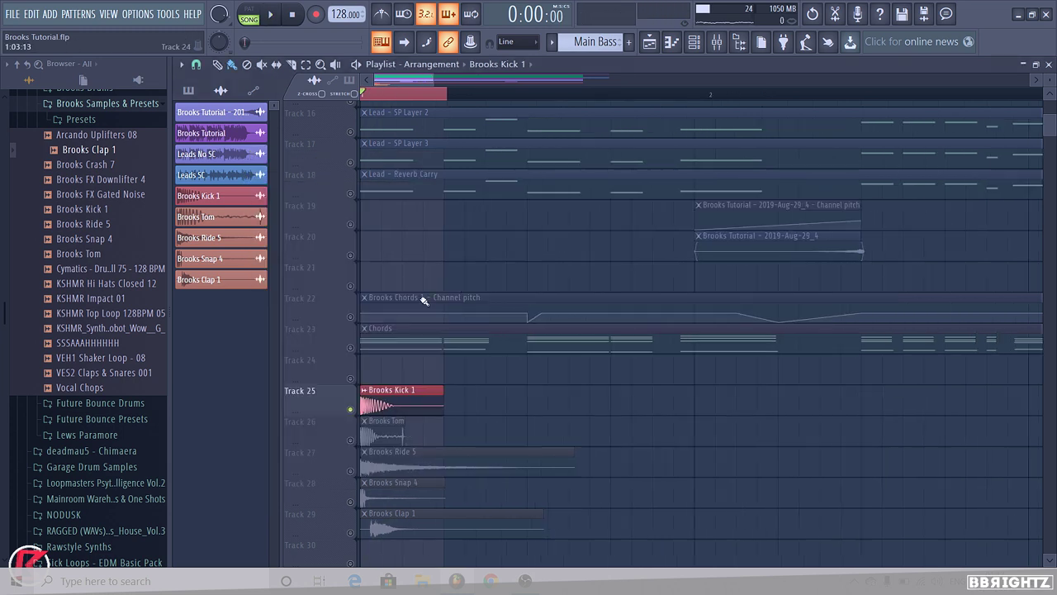
ctrl+click(411, 96)
scroll(426, 401, down, 3)
scroll(427, 395, down, 4)
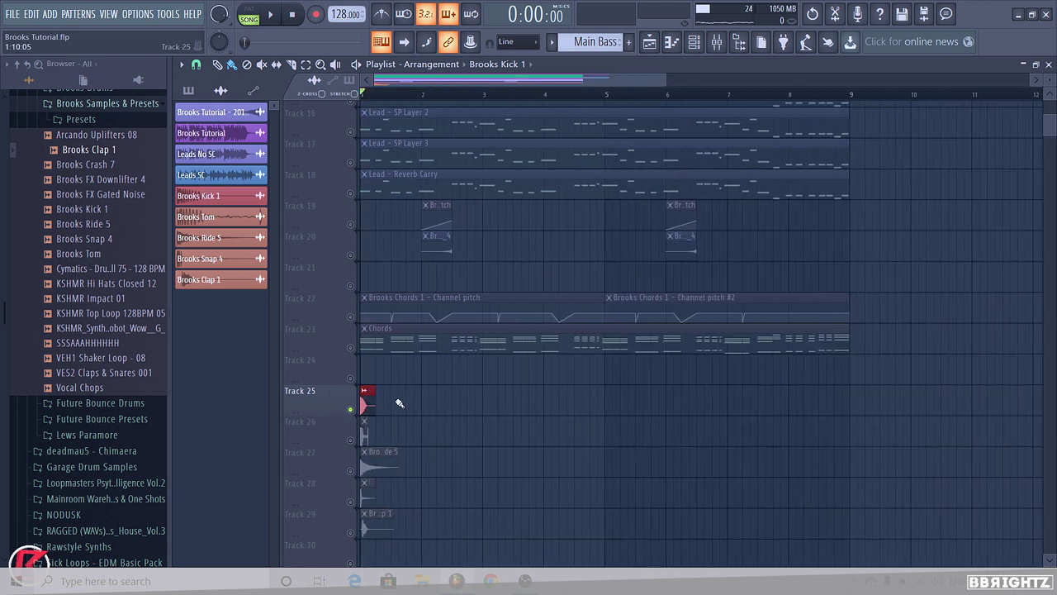
drag(404, 396, 310, 394)
key(ctrl+b)
key(ctrl+b)
key(ctrl+b)
key(ctrl+b)
key(ctrl+b)
key(ctrl+b)
key(ctrl+b)
key(ctrl+b)
key(ctrl+b)
key(ctrl+b)
key(ctrl+b)
key(ctrl+b)
key(ctrl+b)
key(ctrl+b)
key(ctrl+b)
key(ctrl+b)
key(ctrl+b)
key(ctrl+b)
key(ctrl+b)
key(ctrl+b)
key(ctrl+b)
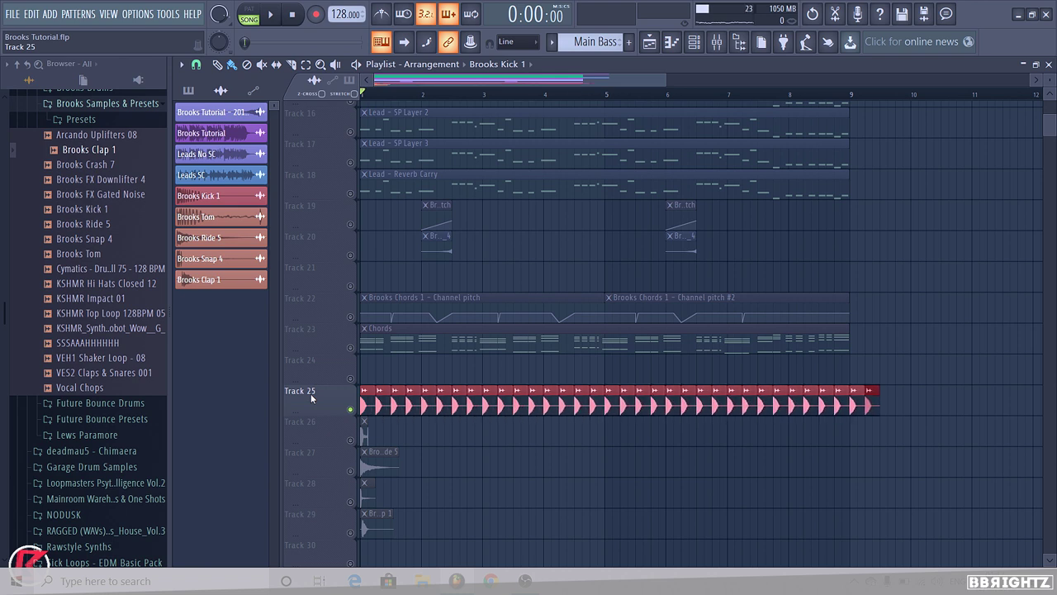
right_click(867, 406)
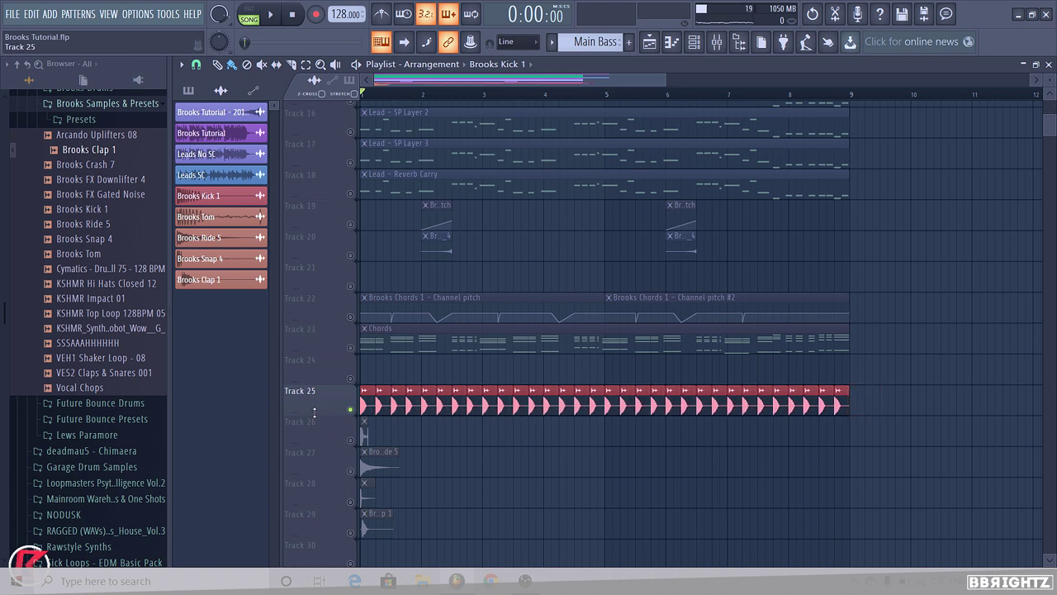
- Move the Brooks Tom clip to the fourth beat of Track 28 and the ride, snap and clap clips down from Track 32
ctrl+scroll(361, 442, up, 6)
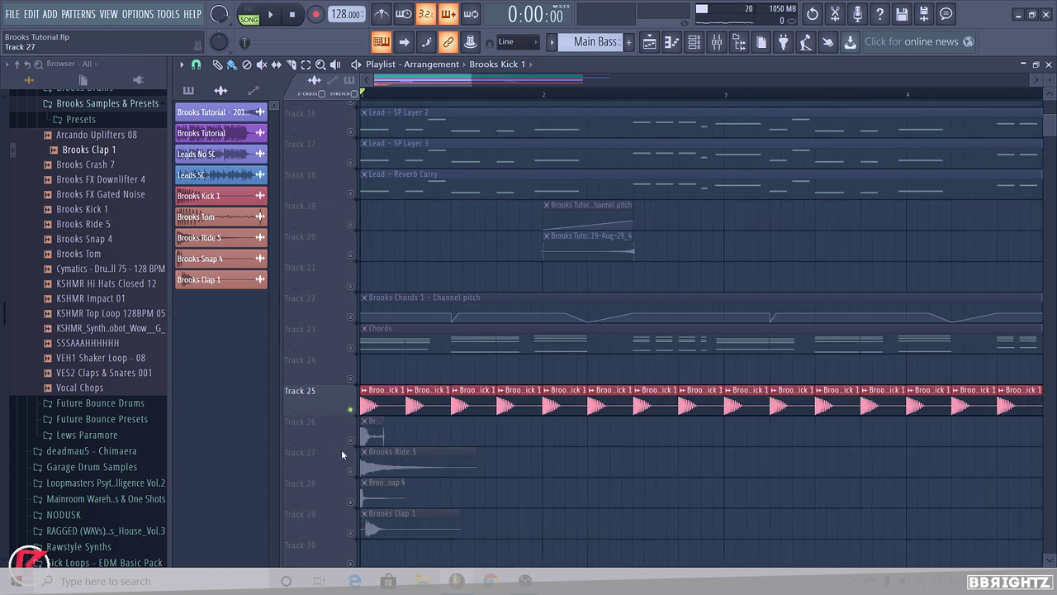
drag(362, 442, 446, 522)
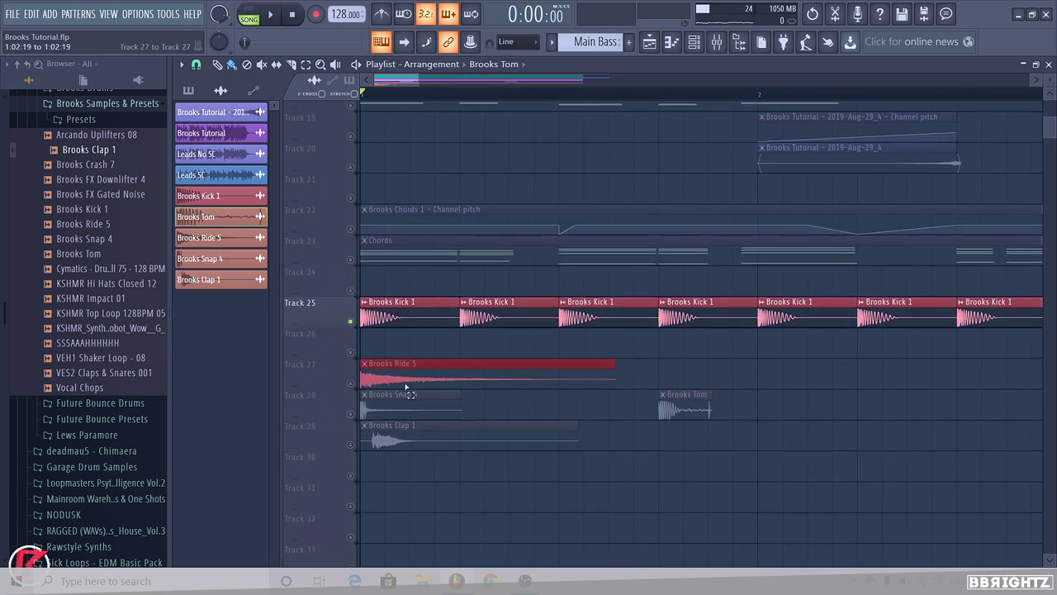
drag(401, 368, 421, 489)
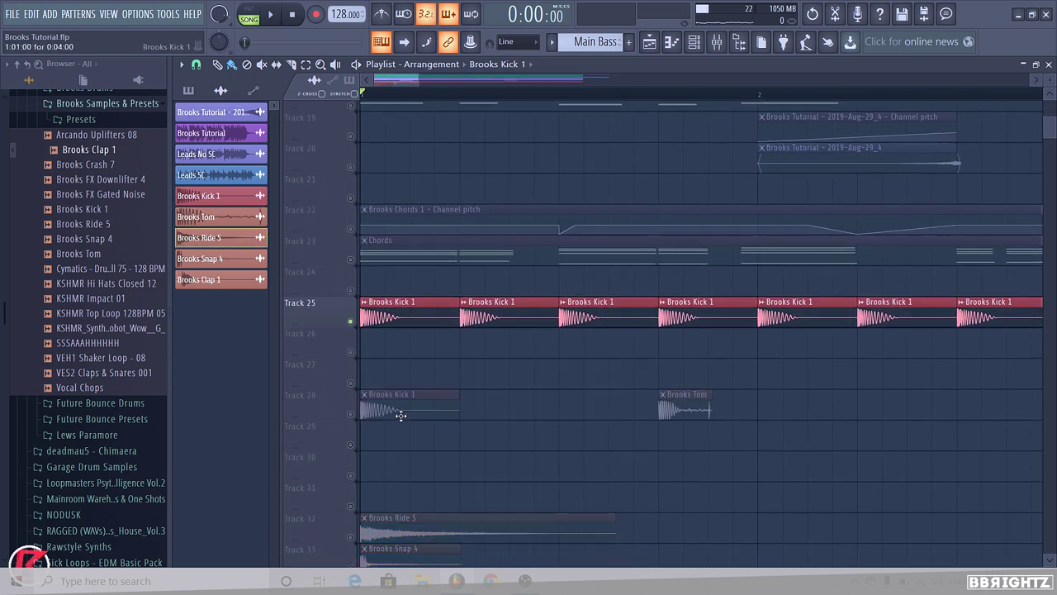
- Place a copy of Brooks Kick 1 at the start of Track 27 and make it unique
drag(401, 416, 386, 355)
click(369, 366)
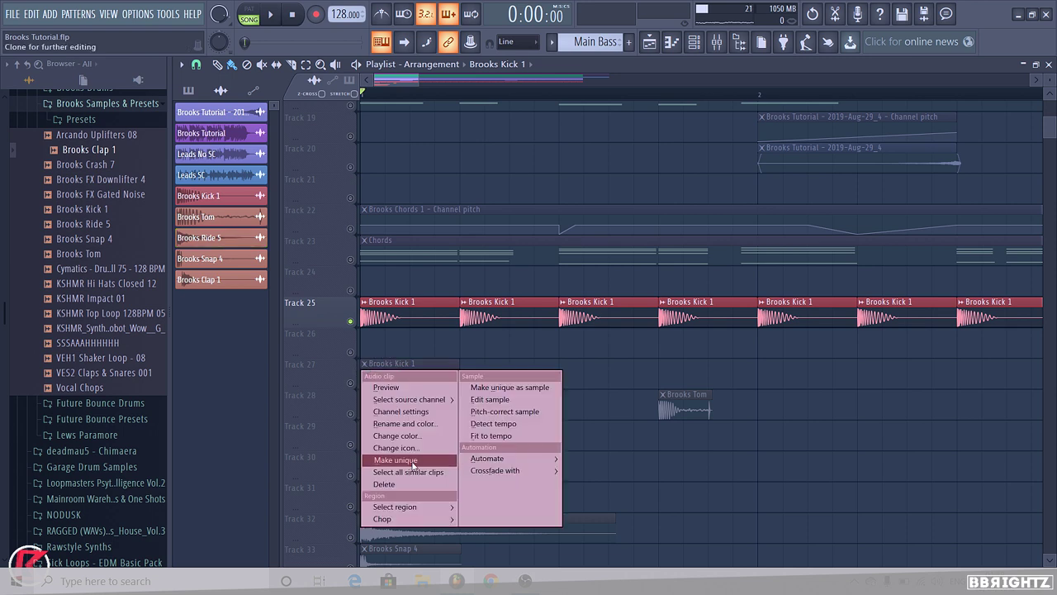
click(396, 460)
- Raise the precomputed fade-out of the unique kick copy on Track 27 to its maximum
drag(523, 345, 557, 382)
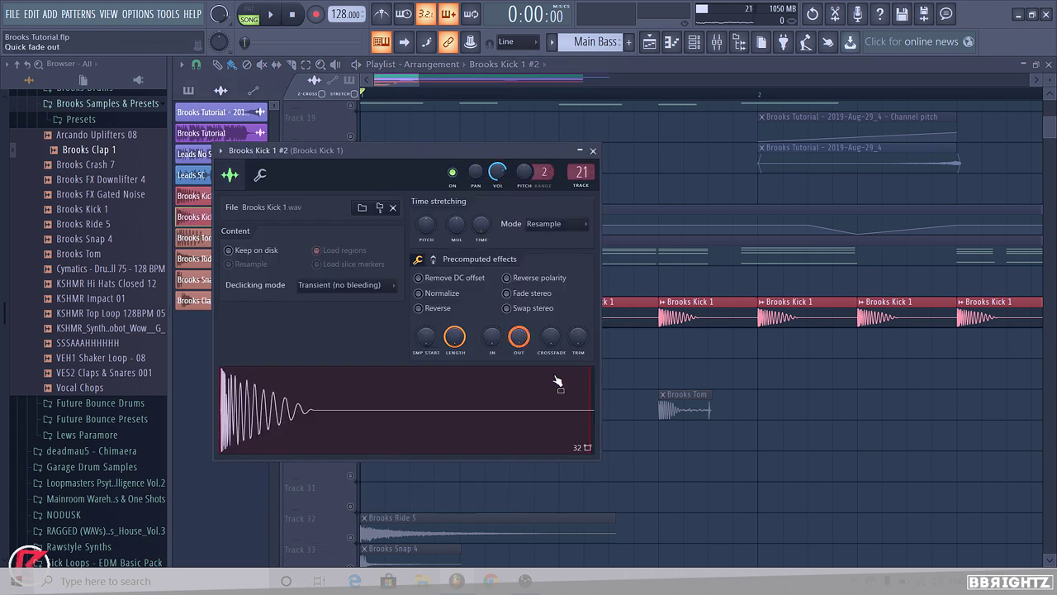
click(592, 151)
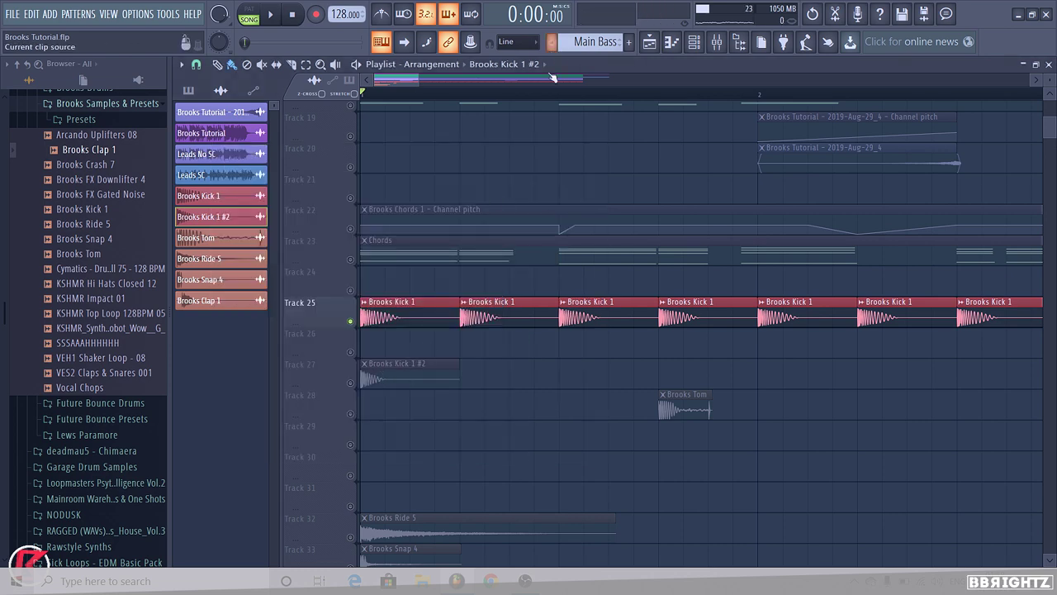
click(714, 45)
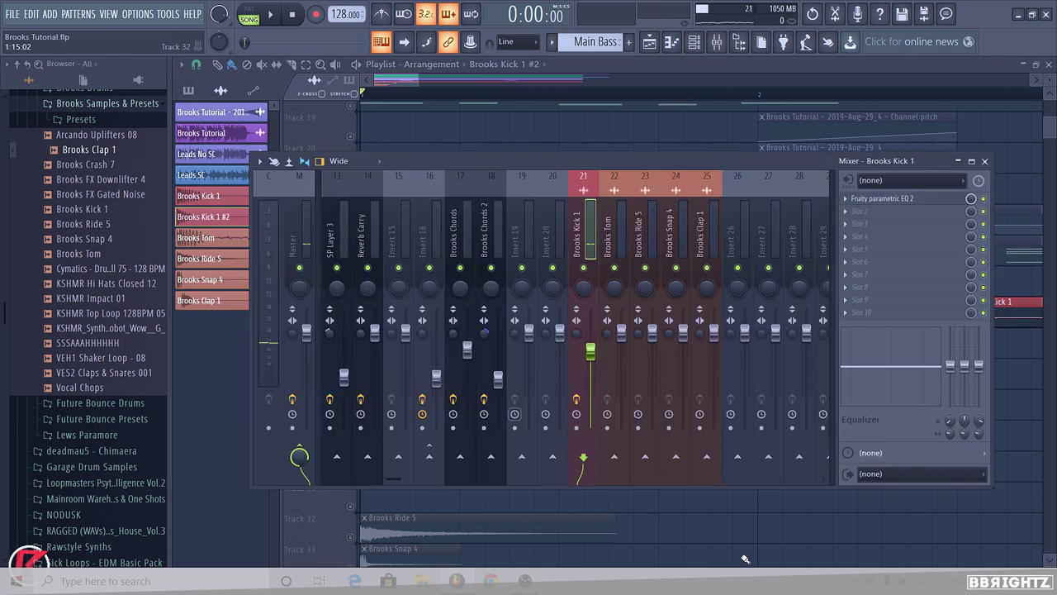
key(F9)
- Color the unique kick copy on Track 27 salmon orange and rename it Brooks Kick Tom
click(363, 364)
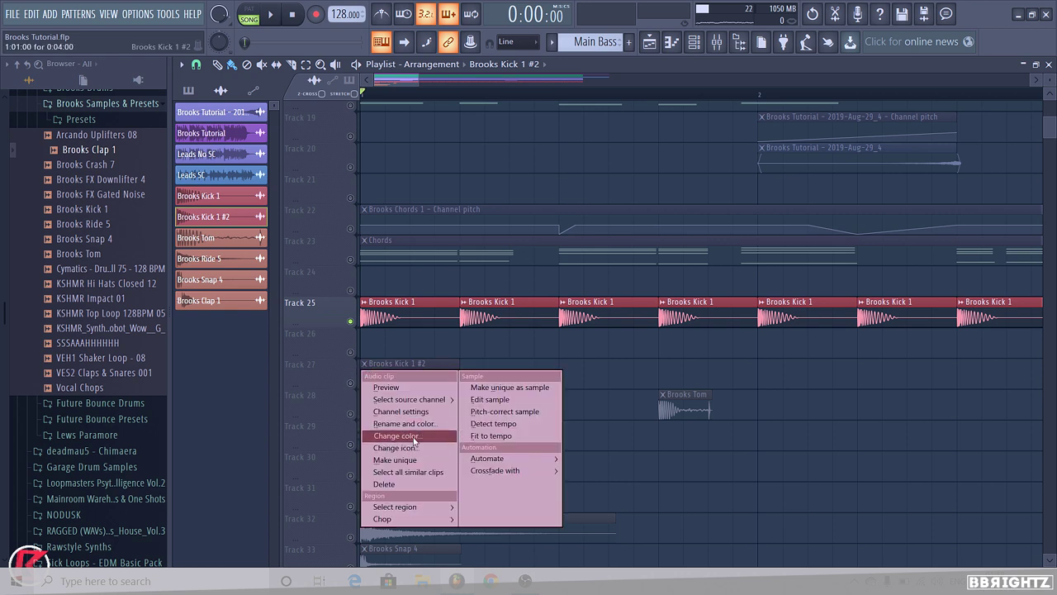
click(411, 436)
click(419, 386)
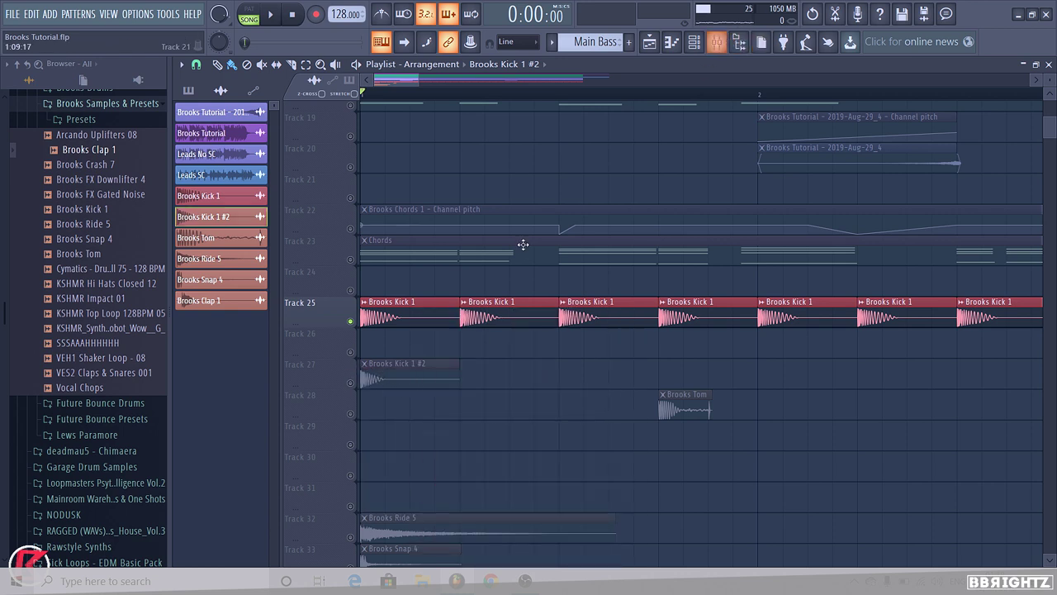
click(370, 364)
click(397, 420)
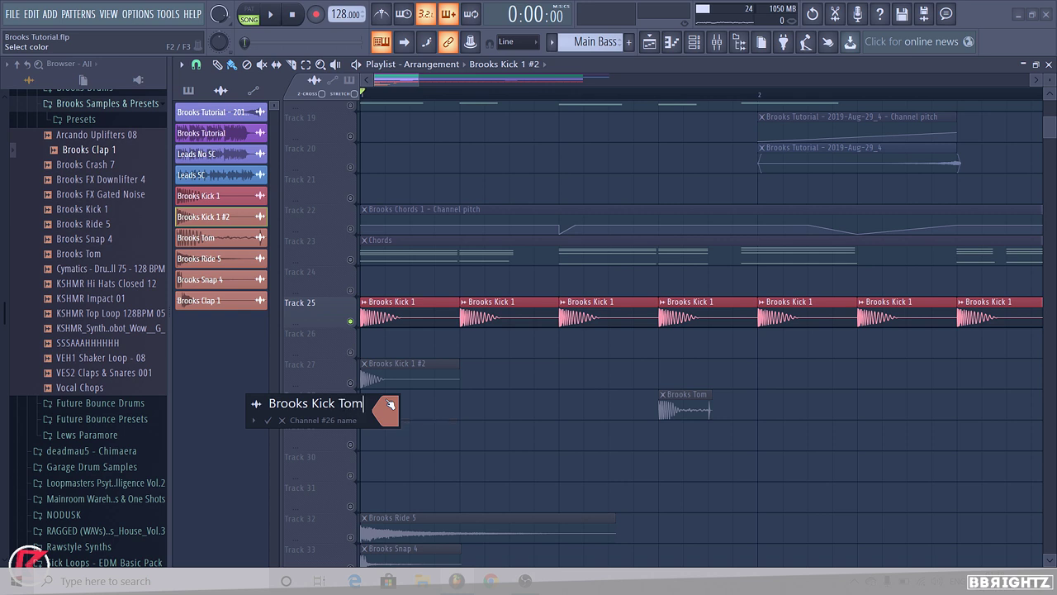
text(Tom)
key(Return)
- Route the Brooks Kick Tom channel to mixer Insert 26
click(716, 41)
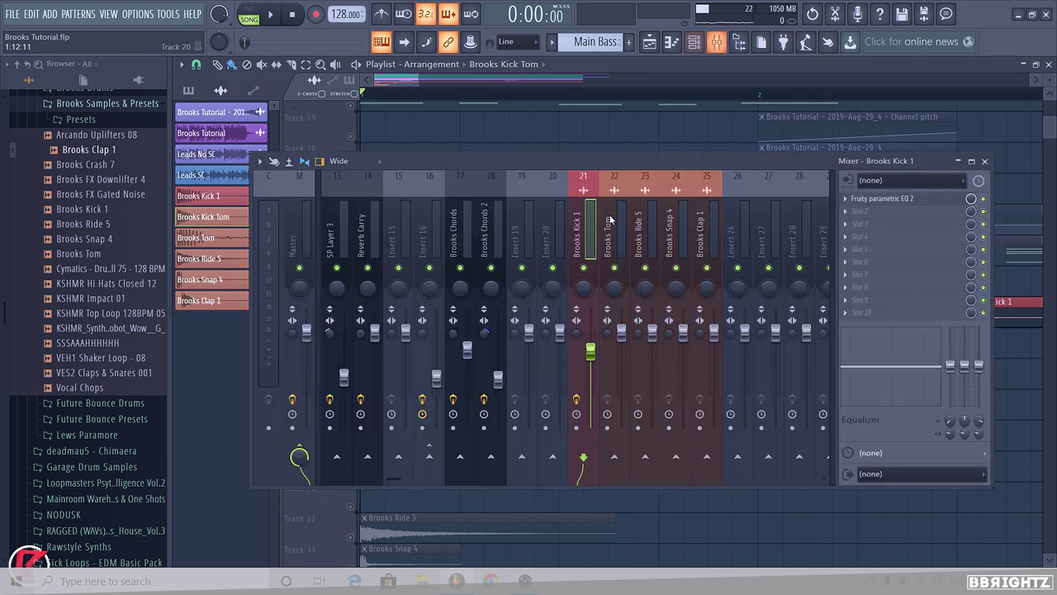
click(727, 221)
key(ctrl+l)
- Add Fruity Parametric EQ 2 to Brooks Kick Tom using the 20Hz + 18kHz cut preset with lows cut below about 200 Hz, and lower its fader
click(879, 199)
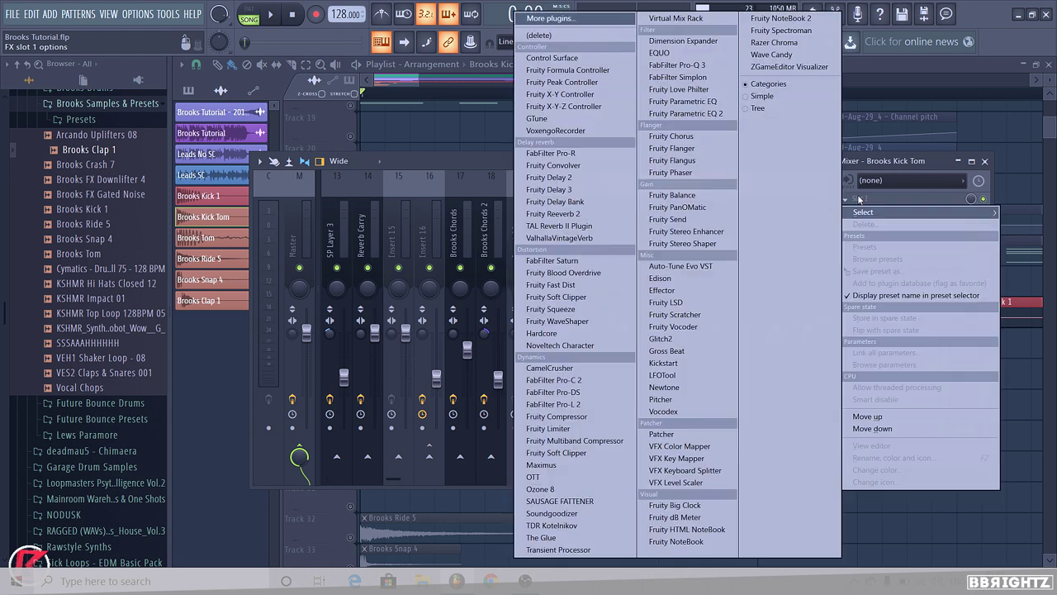
click(704, 113)
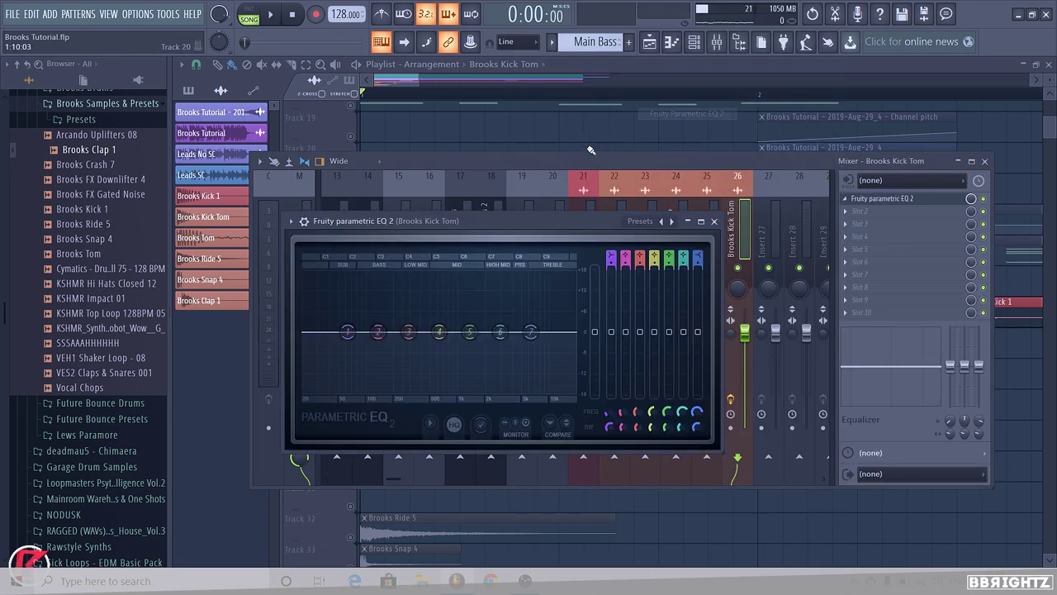
click(672, 220)
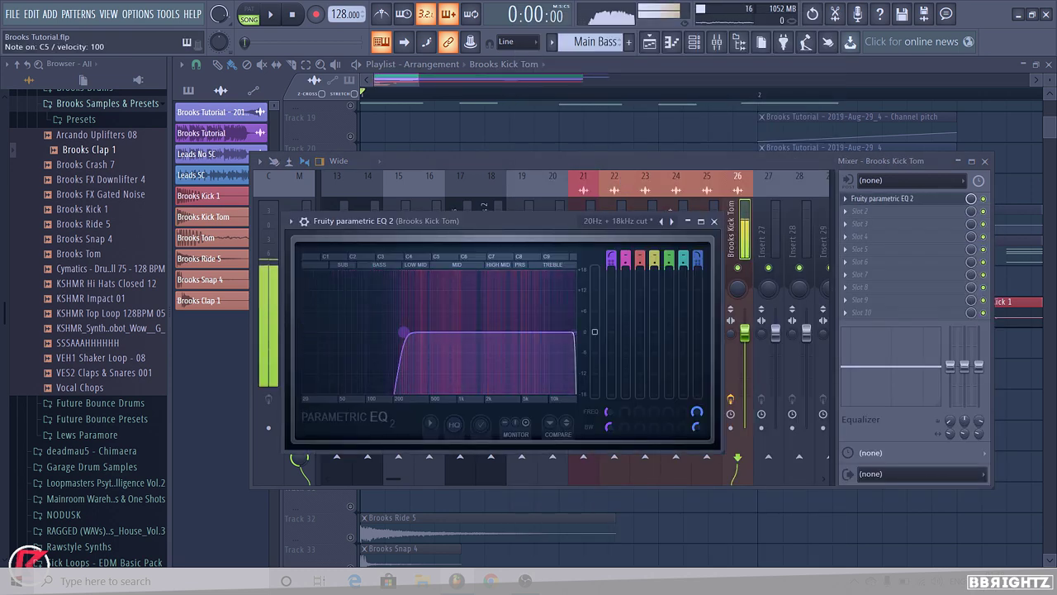
click(715, 221)
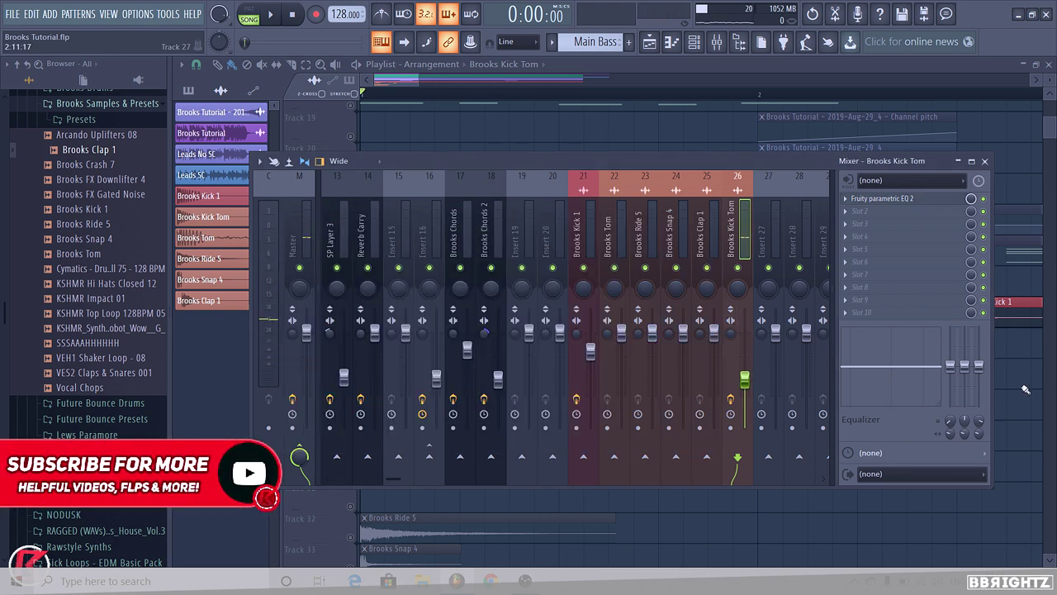
click(1023, 387)
- Place a two-step Brooks Kick Tom clip at step 3 of bar 1 on Track 26 and the Brooks Tom clip at step 7
drag(388, 417, 404, 379)
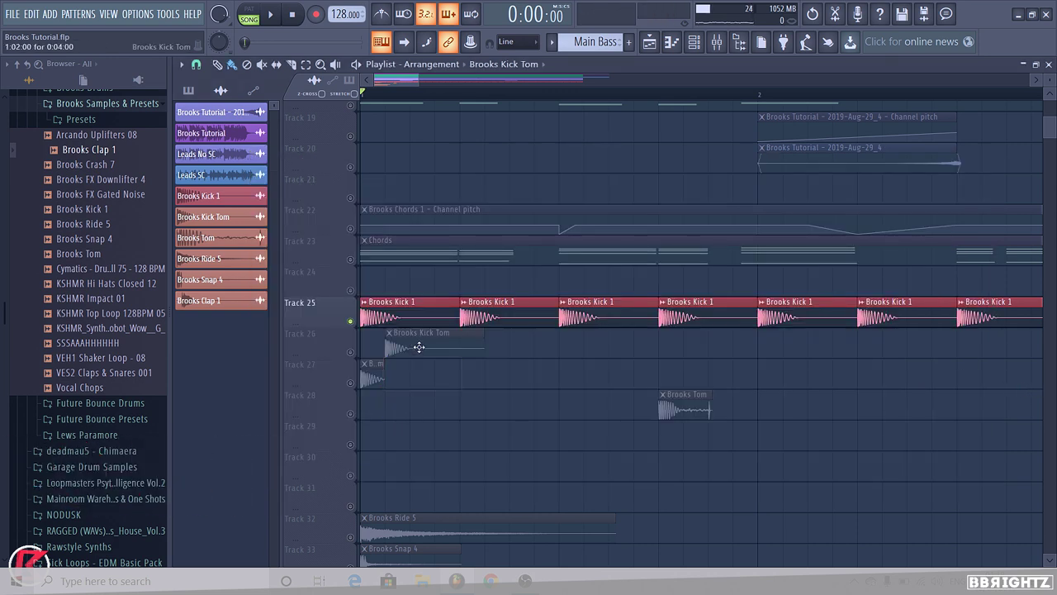
right_click(420, 347)
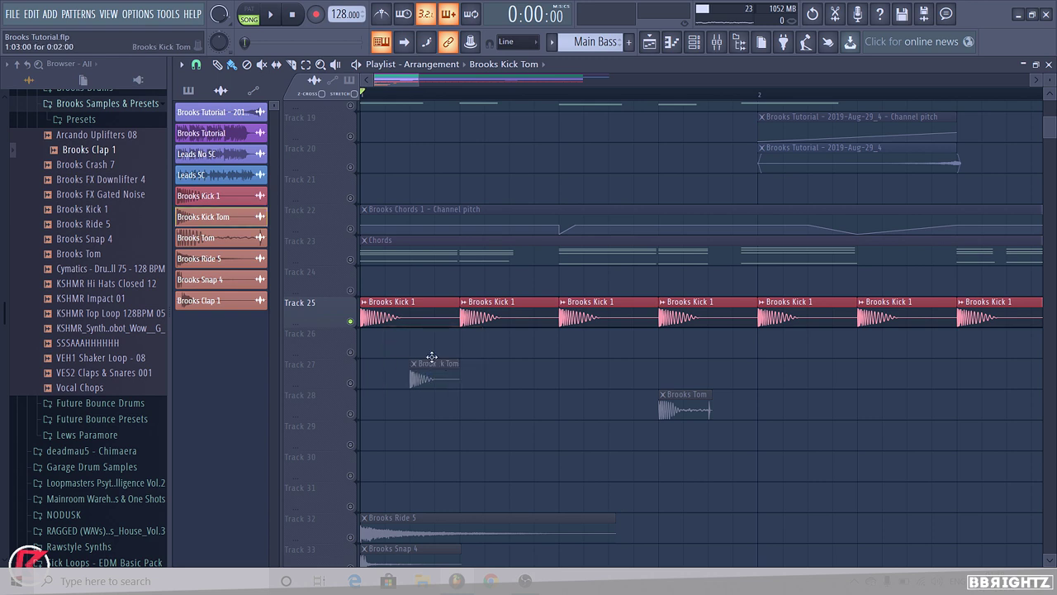
drag(686, 408, 512, 324)
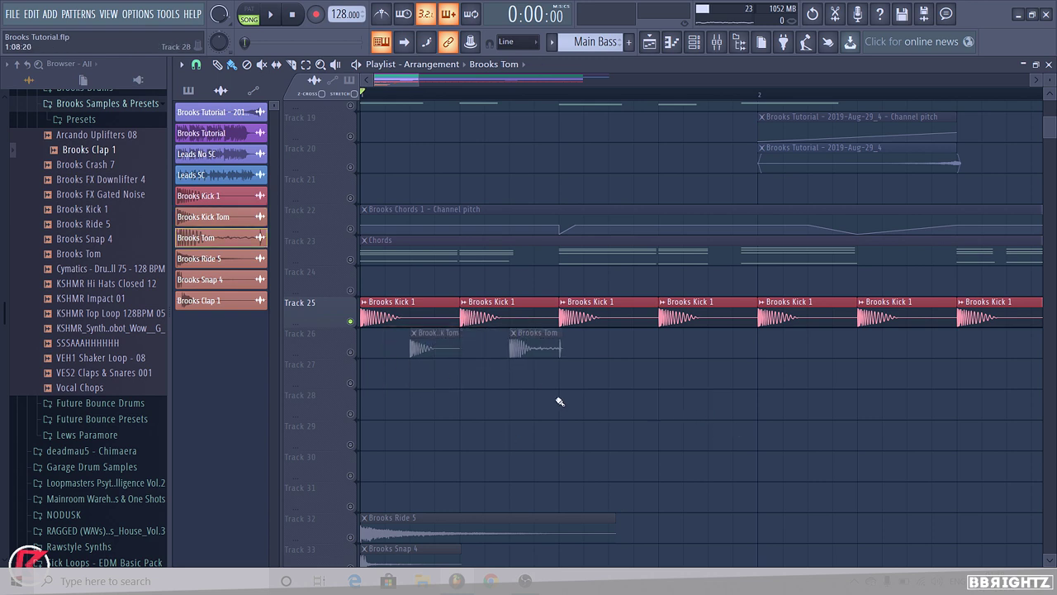
- Fade out the tail end of the Brooks Tom sample in its channel settings
double_click(565, 351)
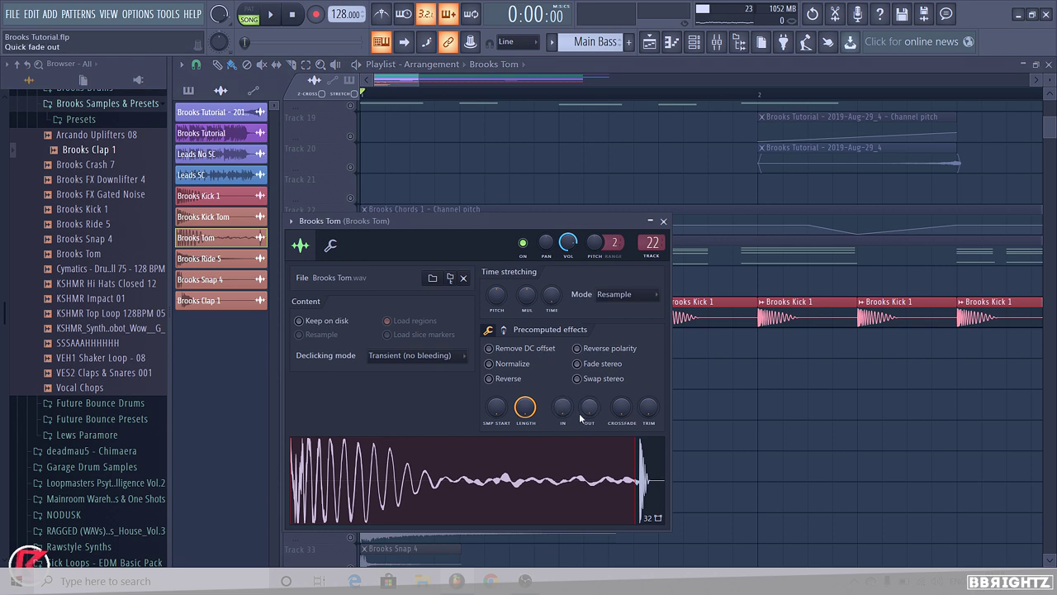
key(Escape)
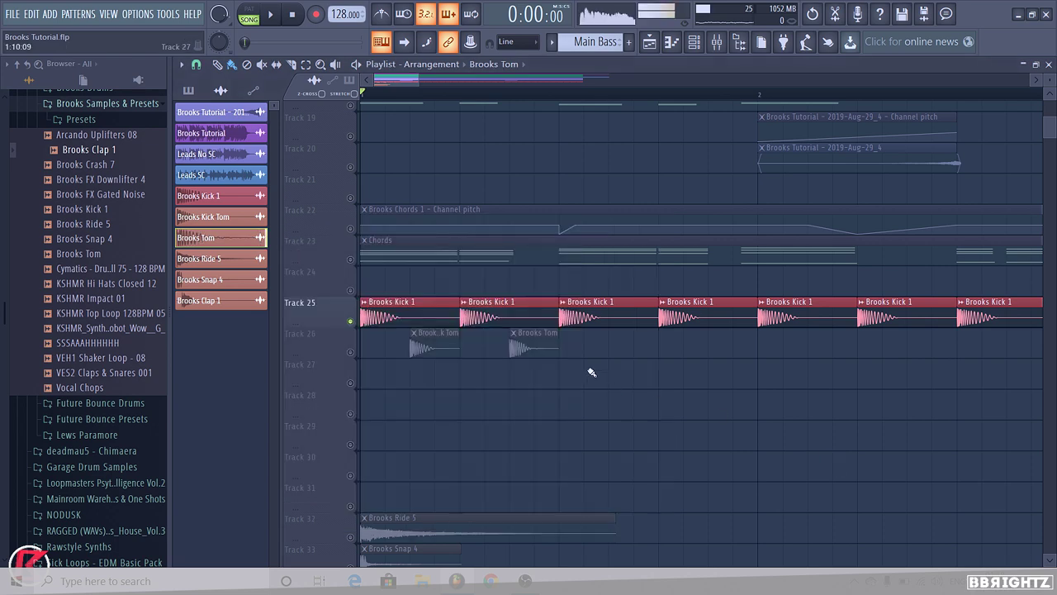
- Add Fruity Parametric EQ 2 to Brooks Tom with the 20Hz + 18kHz cut preset, cut lows below about 120 Hz, and lower its fader
click(716, 41)
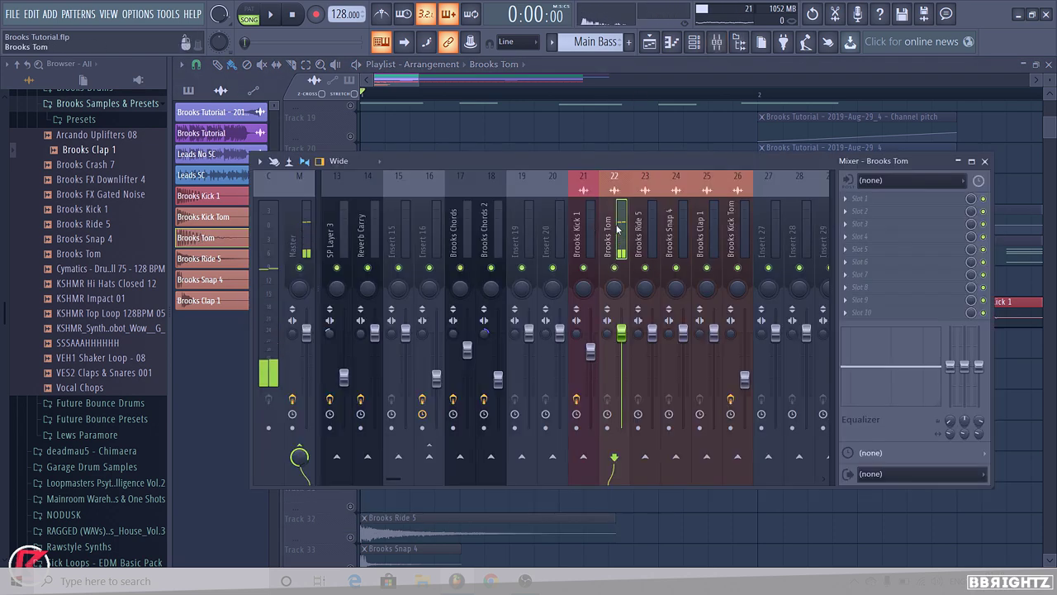
click(856, 207)
click(685, 137)
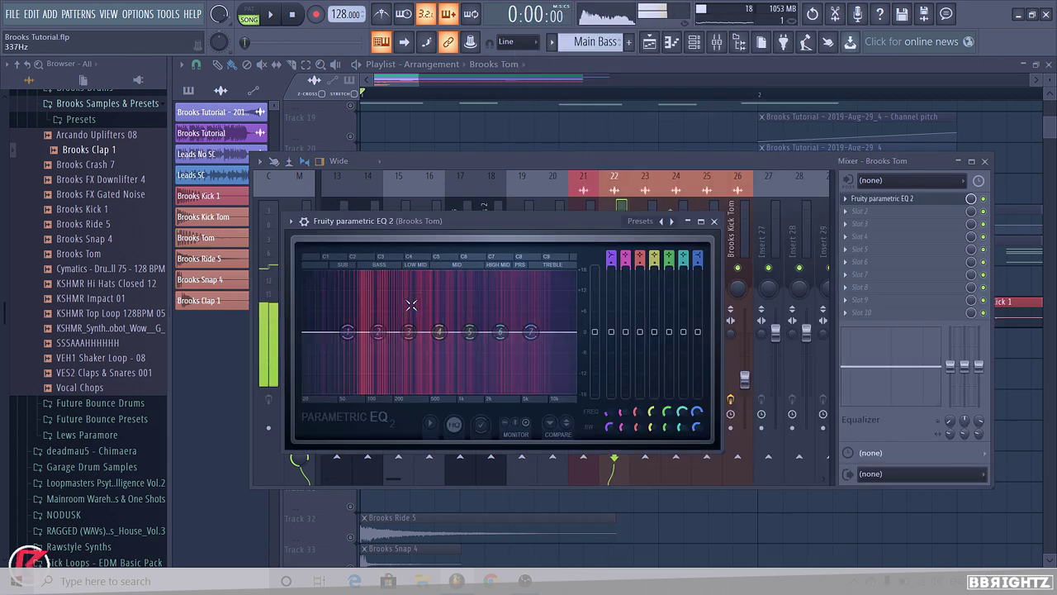
mouse_move(377, 329)
mouse_down()
mouse_move(370, 314)
mouse_move(373, 328)
mouse_up()
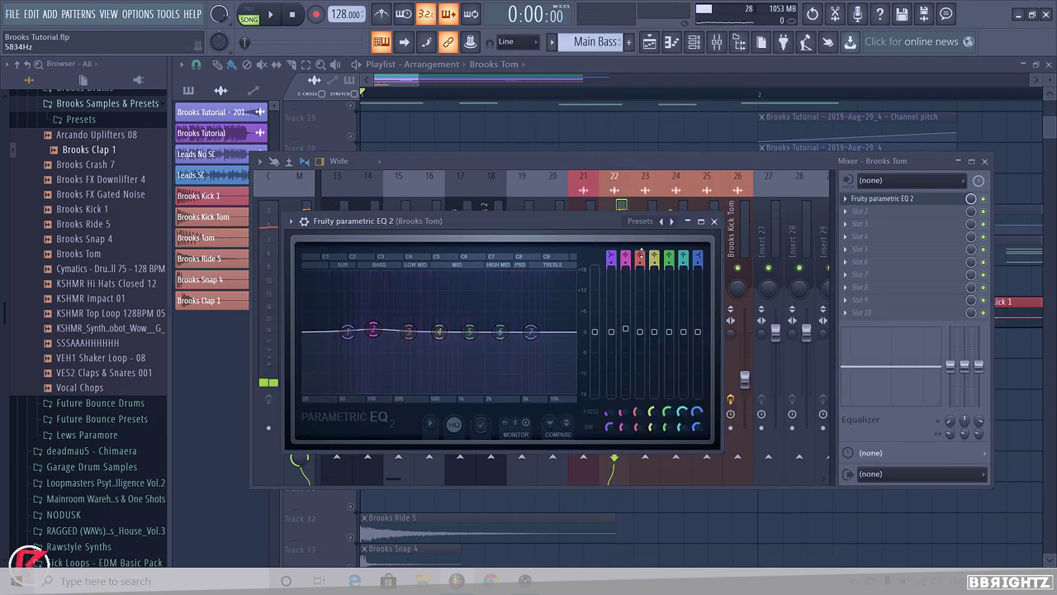
click(671, 221)
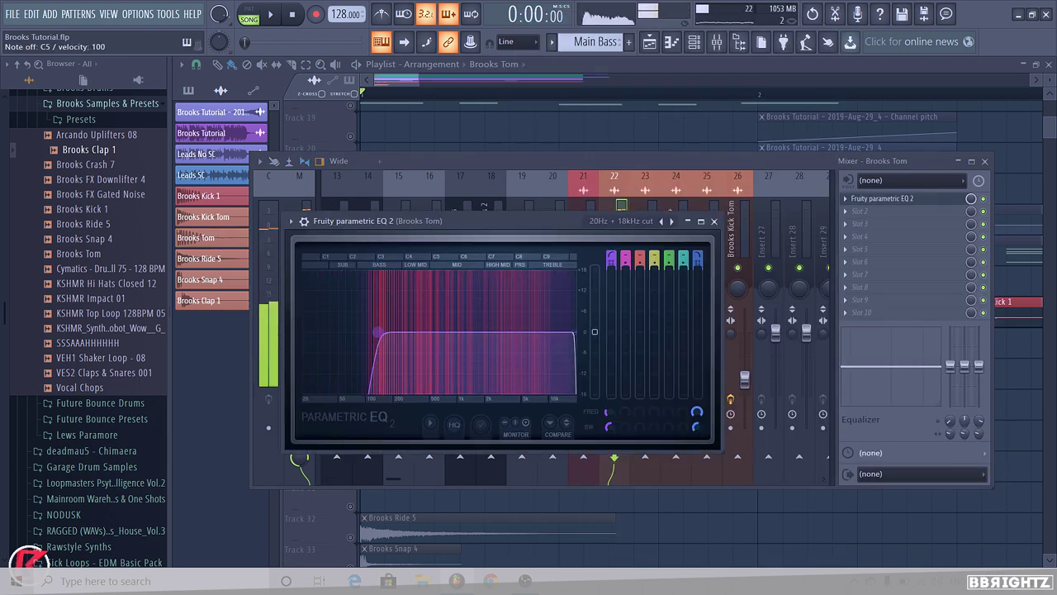
click(714, 221)
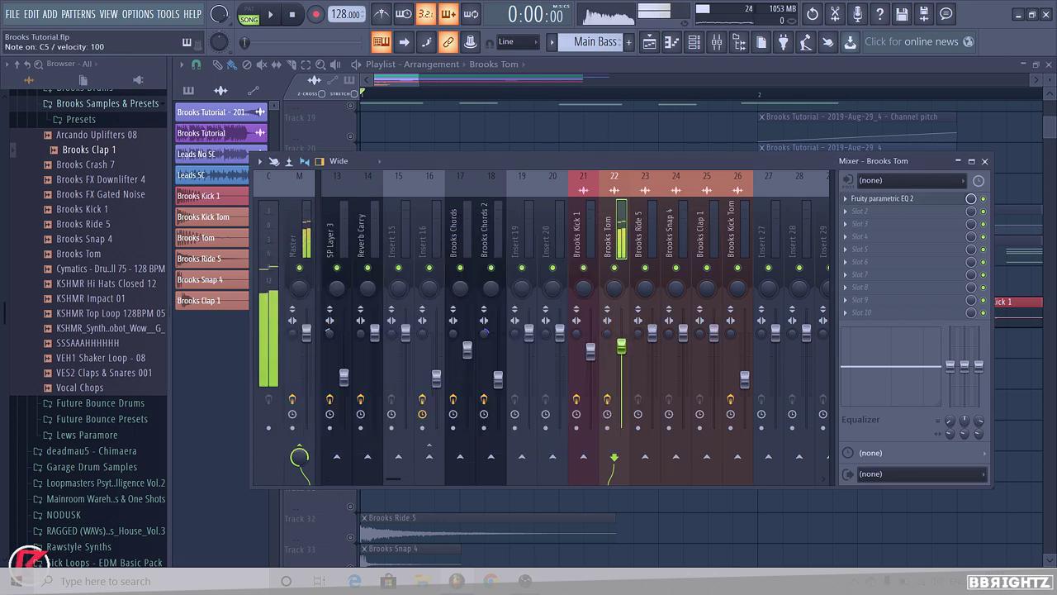
key(F9)
- Unmute Track 26 alongside the kick and move the Brooks Tom clip to step 11 of bar 1
scroll(458, 419, down, 2)
scroll(441, 344, down, 3)
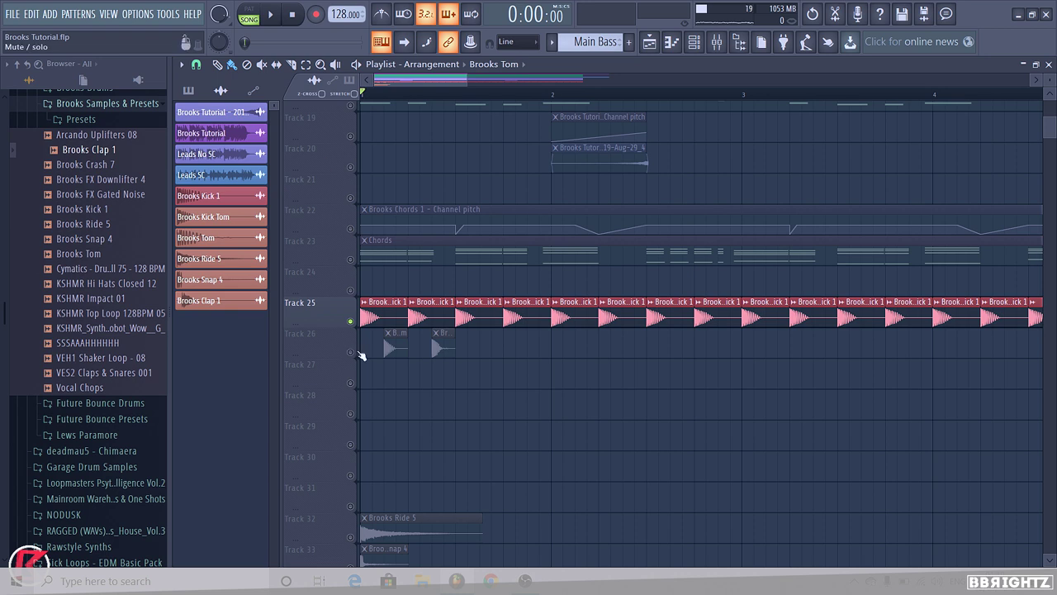
click(359, 352)
key(space)
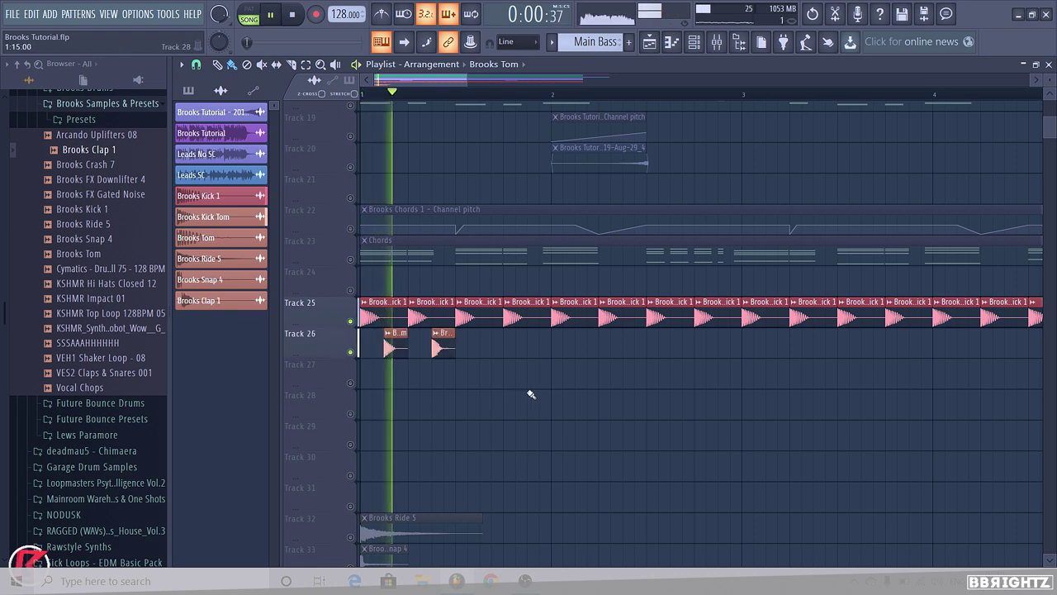
drag(440, 339, 489, 338)
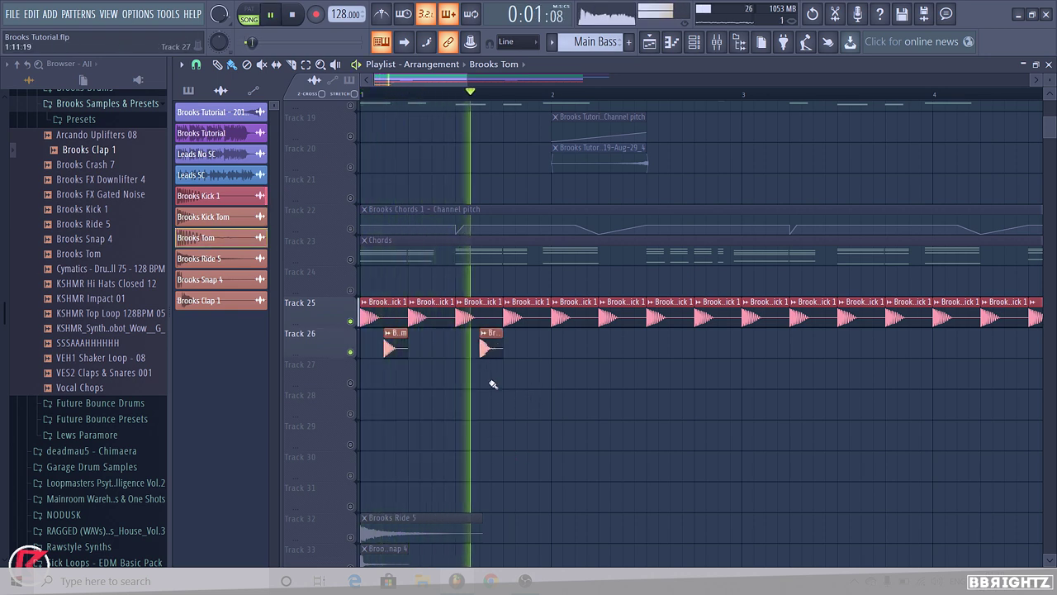
- Balance the toms during playback by lowering the Brooks Tom fader to about 70% (-7.3 dB) and raising the Brooks Kick Tom fader slightly
click(718, 43)
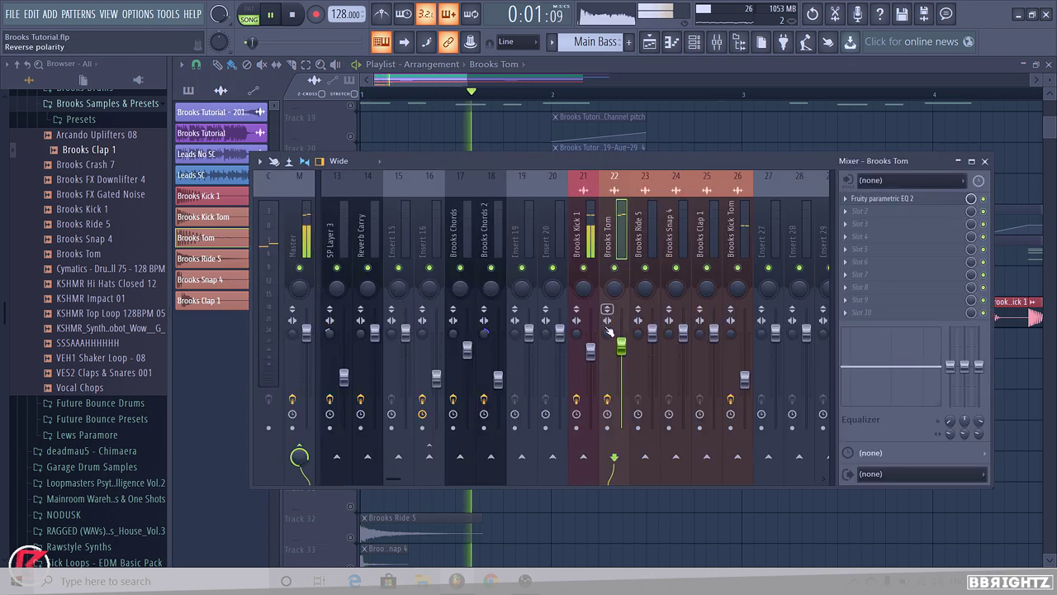
key(space)
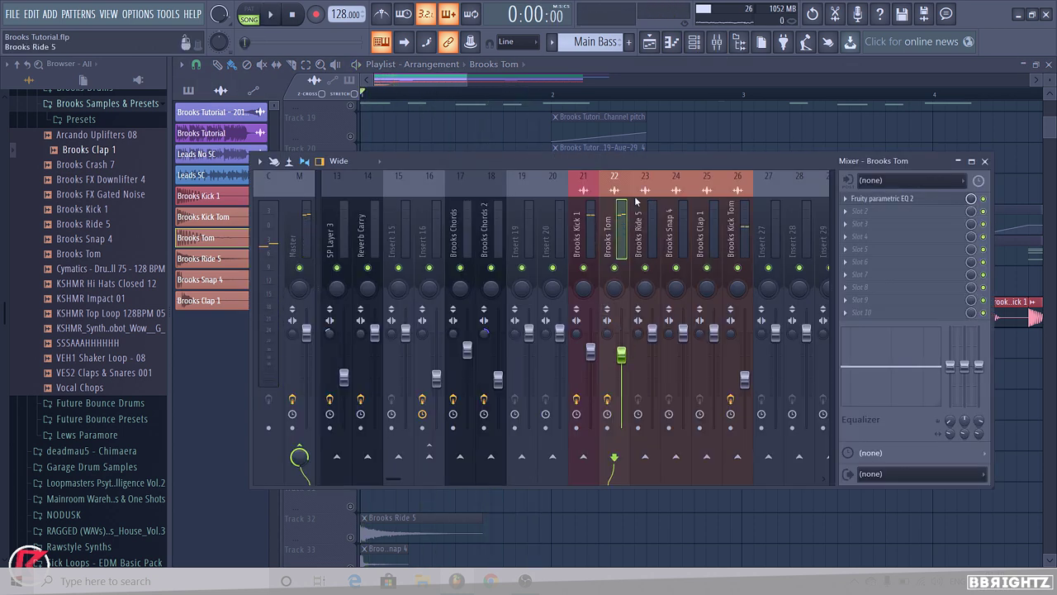
key(space)
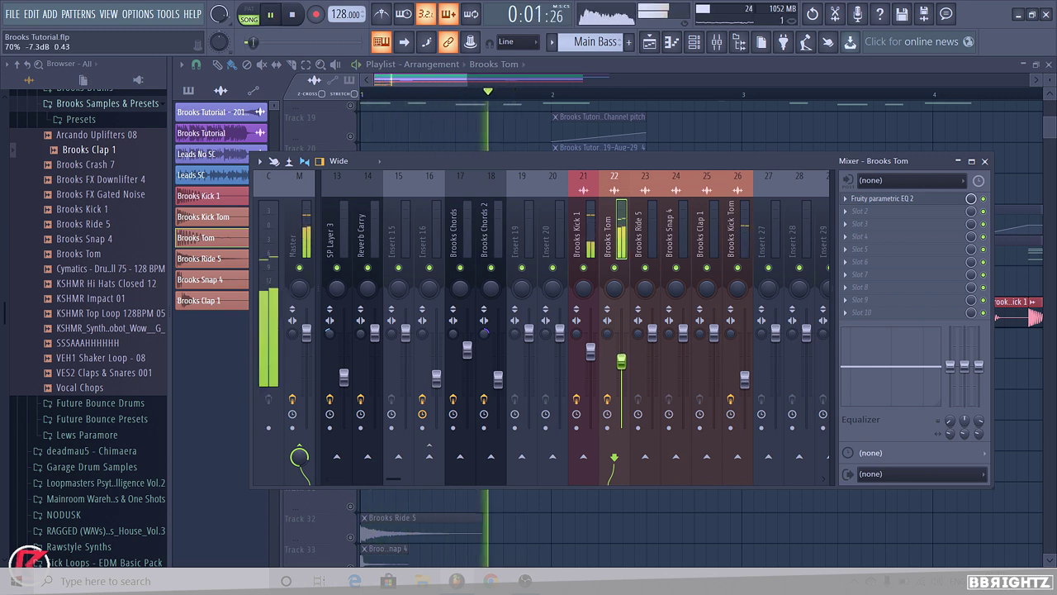
key(space)
drag(744, 379, 745, 366)
key(space)
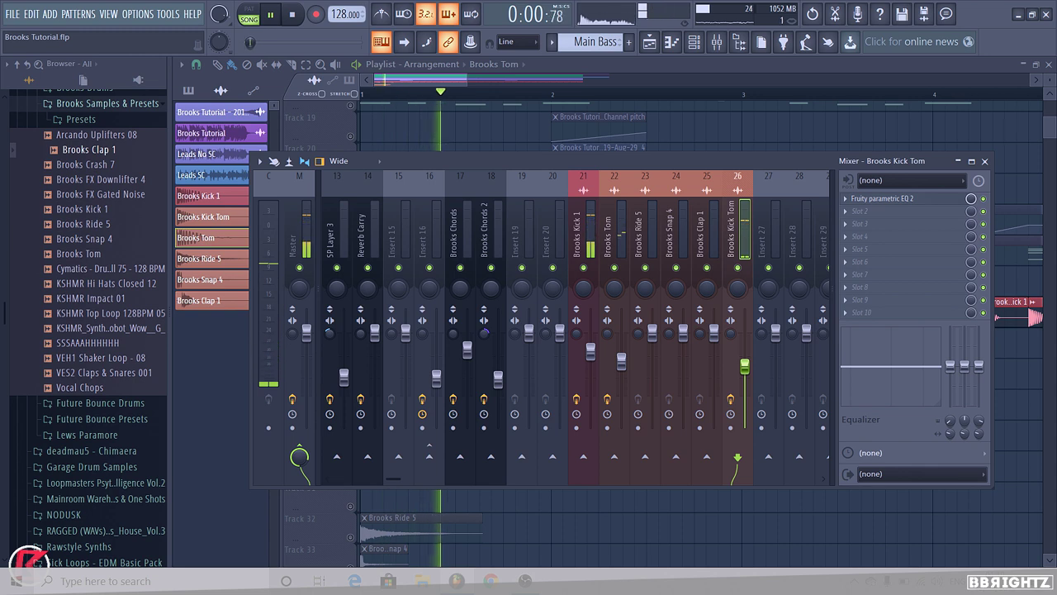
click(615, 222)
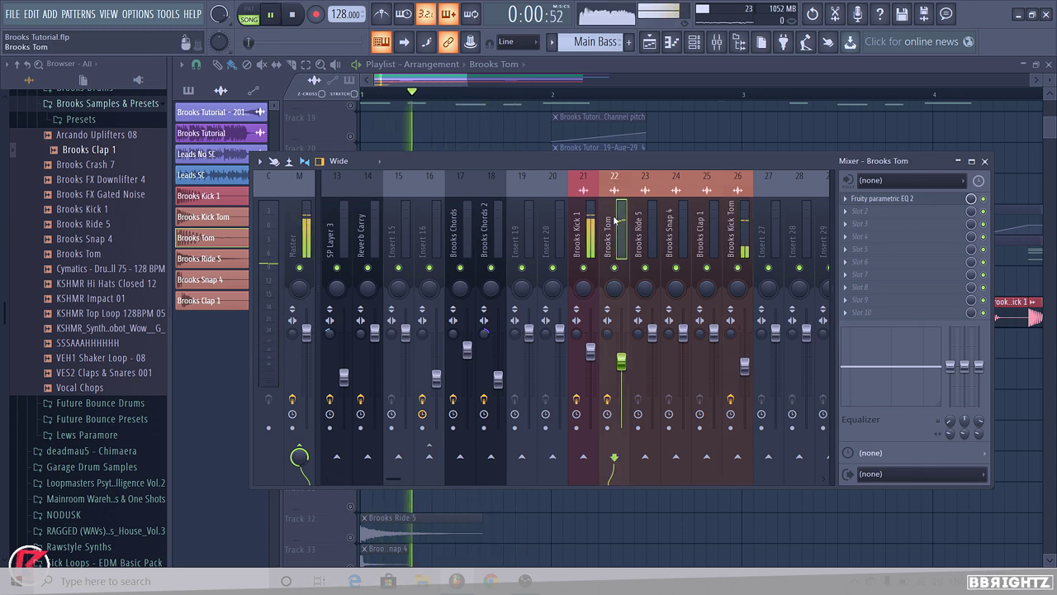
click(726, 224)
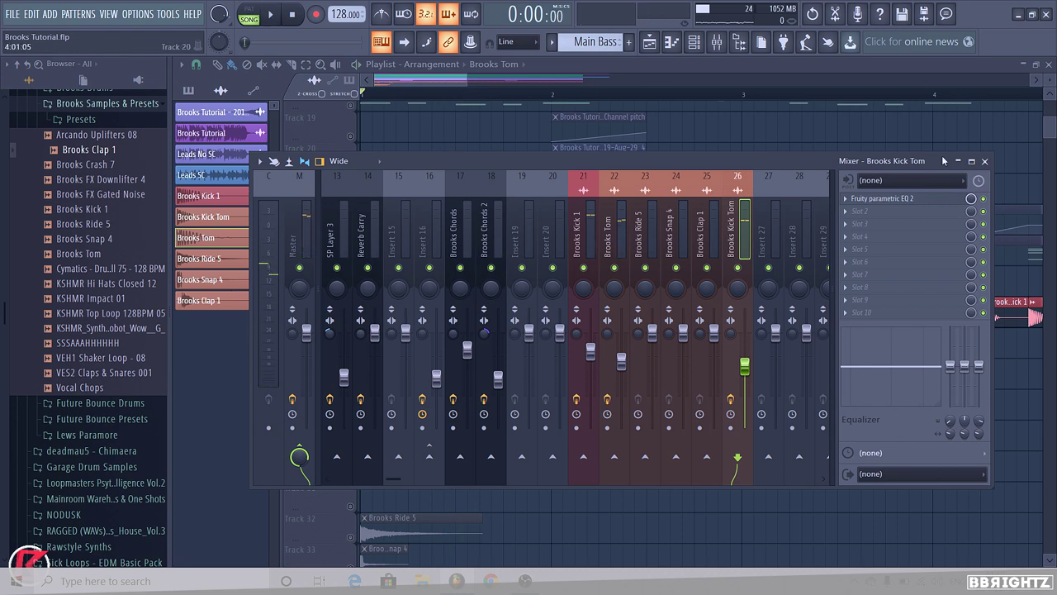
click(984, 161)
- Copy the kick tom and tom pair on Track 26 to step 5 of bar 3 and step 3 of bars 5 and 7
scroll(397, 361, down, 5)
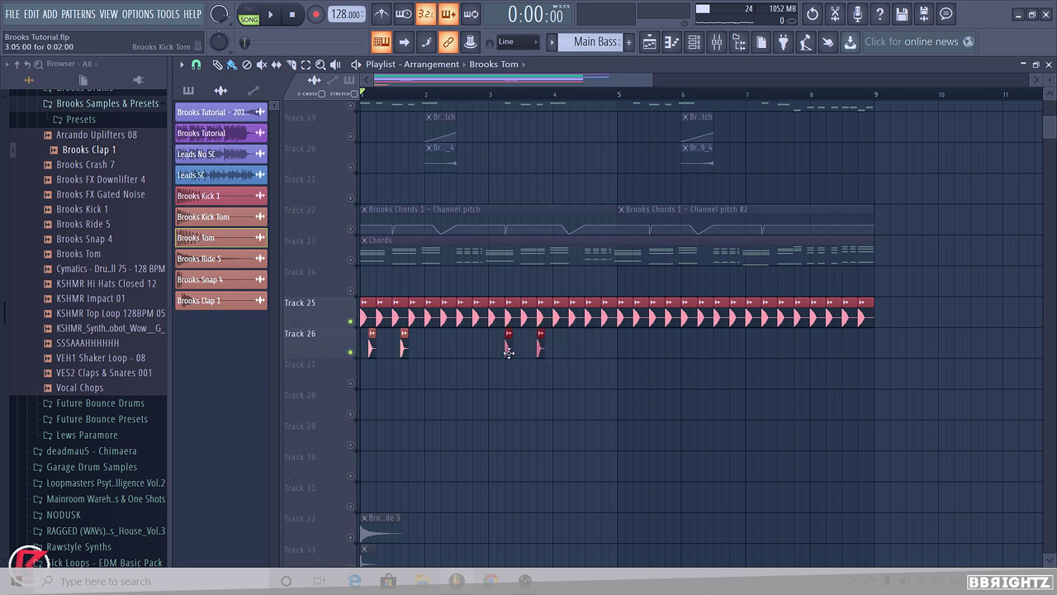
key(space)
drag(508, 353, 632, 352)
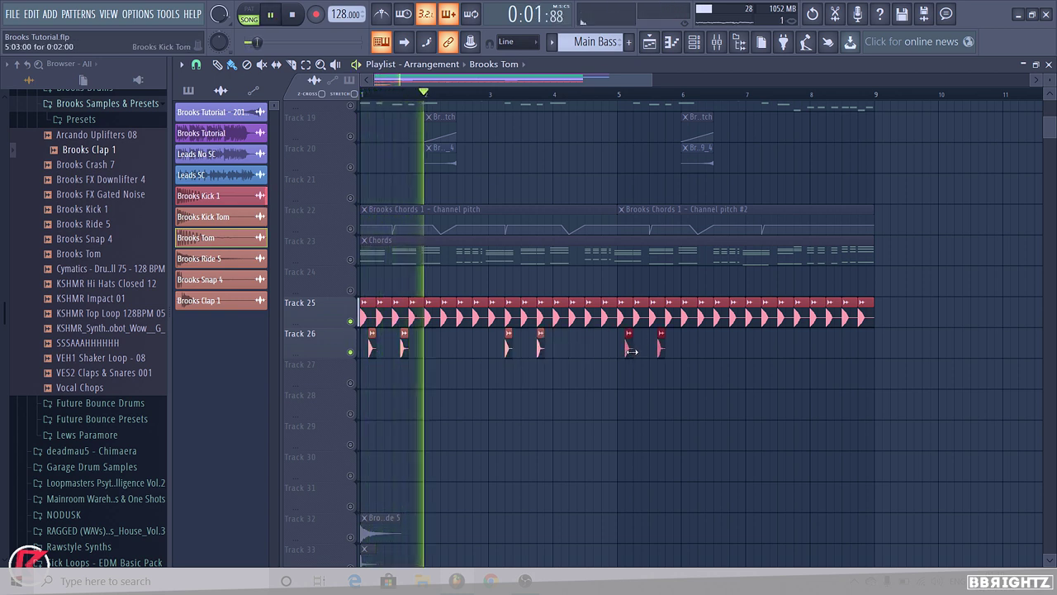
click(790, 348)
click(757, 348)
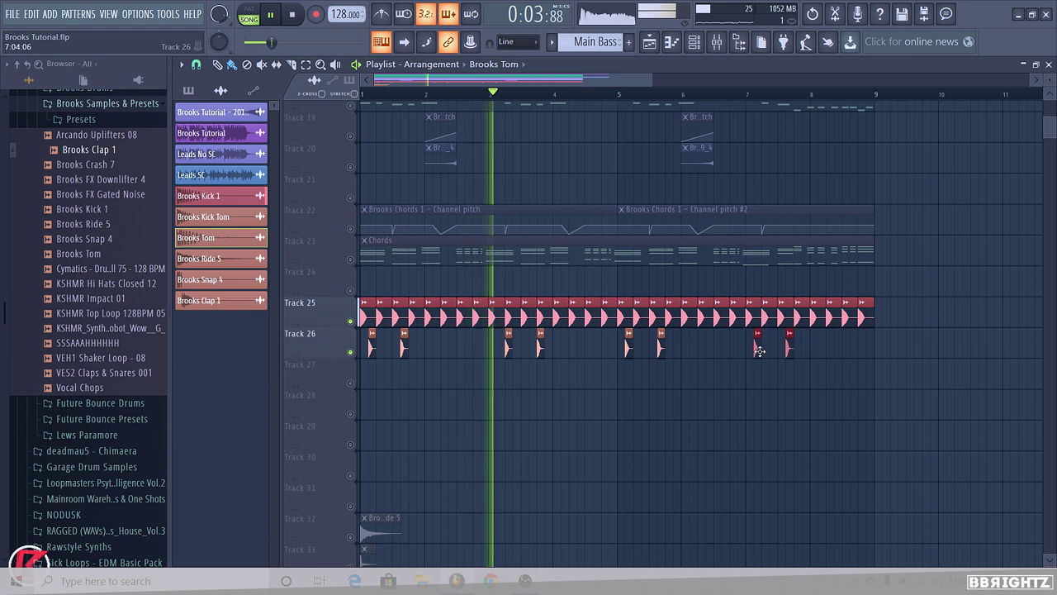
key(space)
key(space)
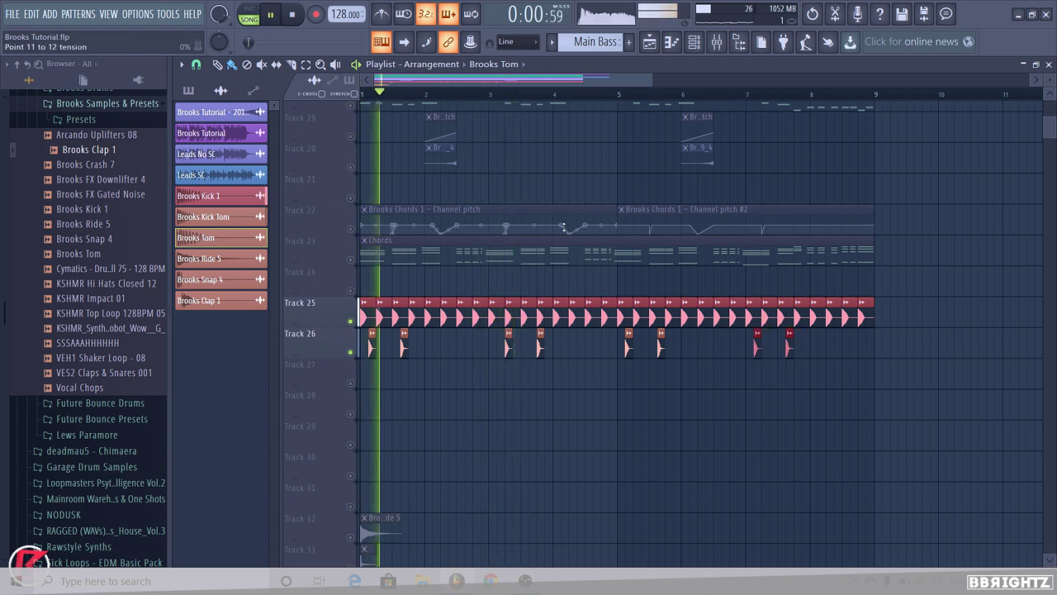
- Delete the Brooks Kick 1 clips in bar 8 and shift the tom pair in bar 3 two steps earlier to step 3
scroll(649, 384, down, 1)
right_click(783, 313)
drag(776, 376, 227, 304)
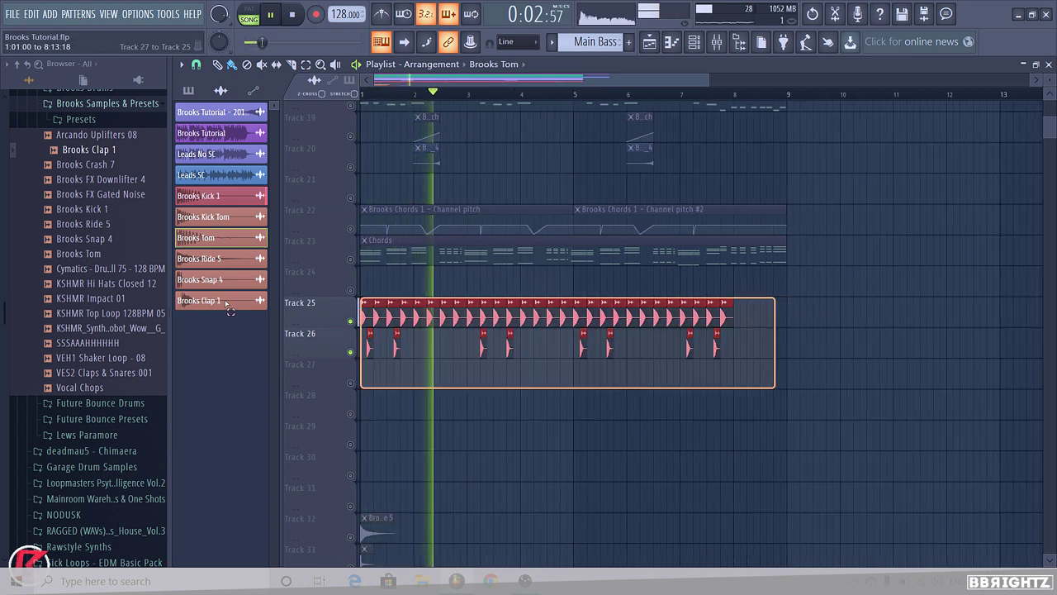
click(514, 375)
key(space)
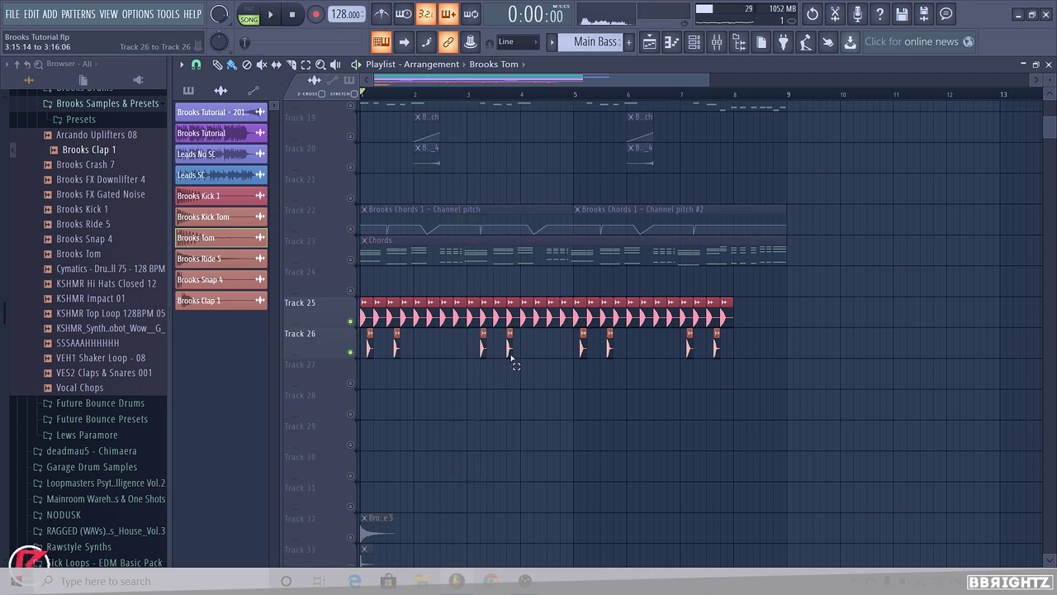
scroll(487, 351, up, 1)
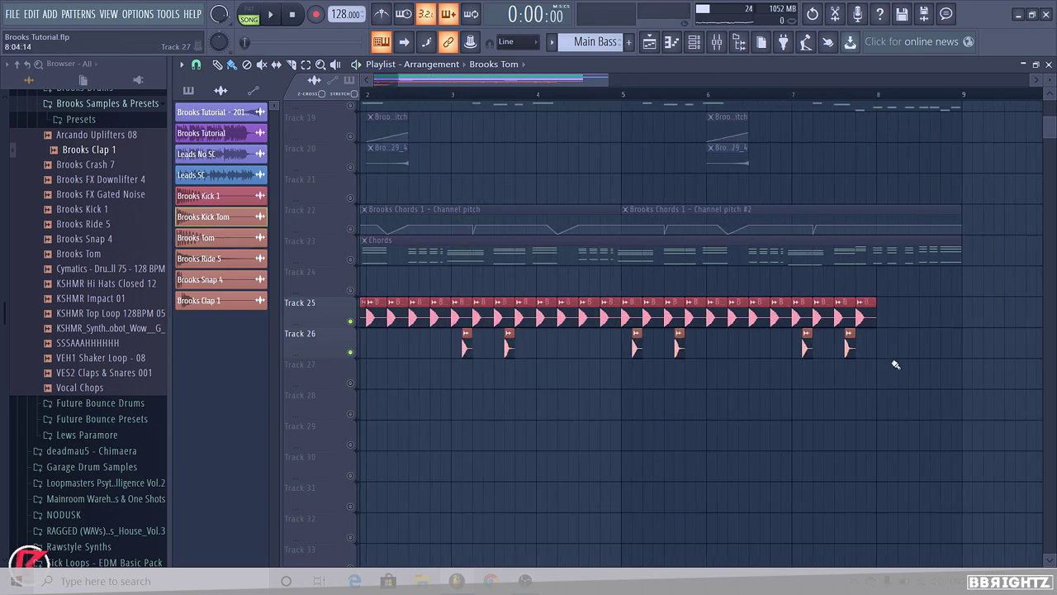
key(space)
- Move the Brooks Clap 1 clip to Track 28 at step 9 of bar 1 and solo that track
scroll(667, 355, down, 1)
scroll(413, 430, down, 2)
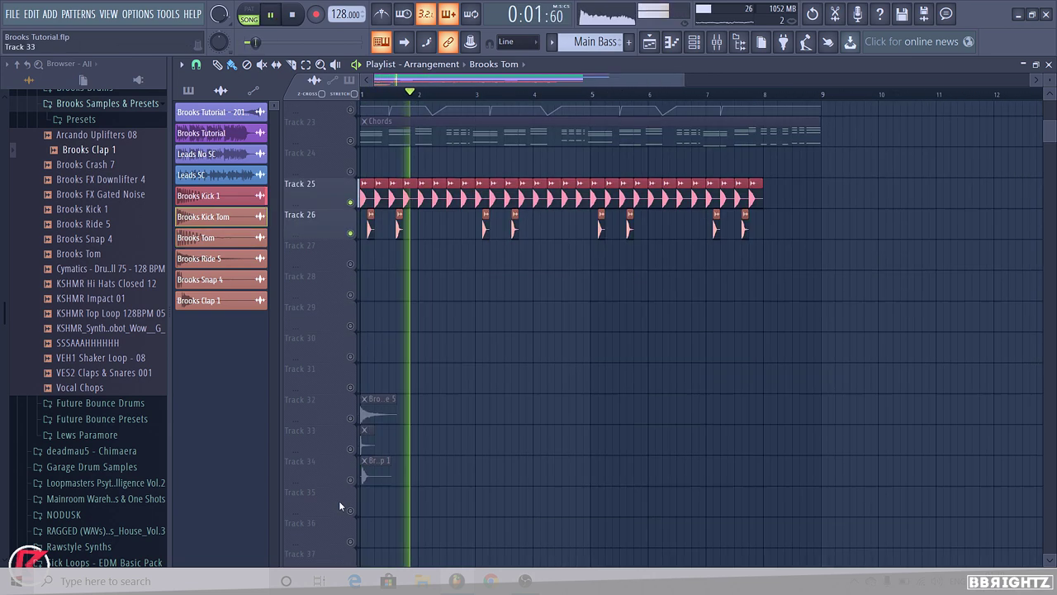
key(space)
drag(370, 473, 400, 286)
scroll(370, 294, up, 4)
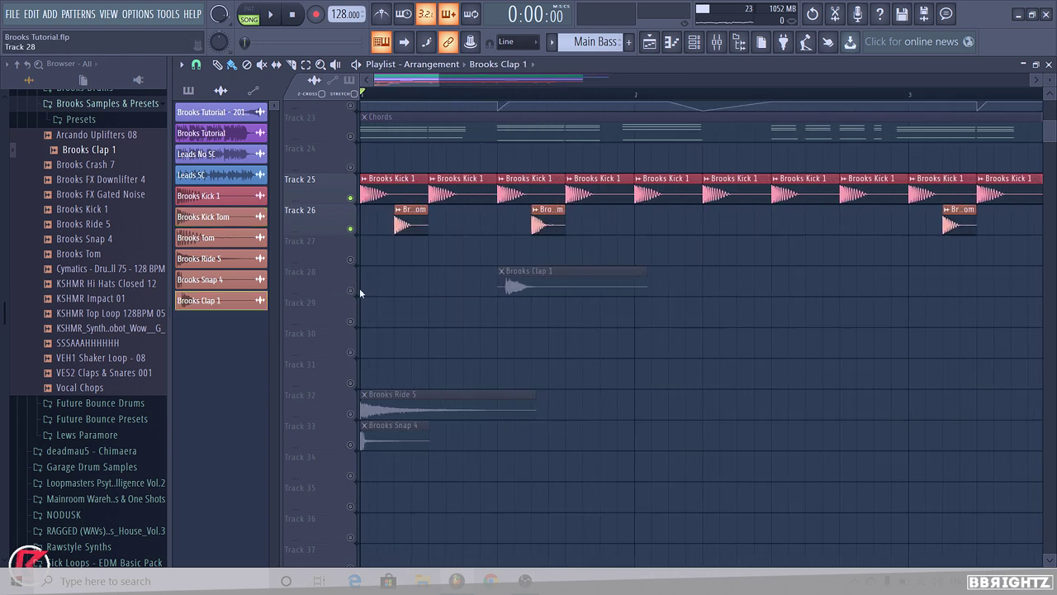
right_click(351, 291)
- Shift the Brooks Clap 1 clip so its transient lands just before the kick on beat 2 of bar 1
drag(555, 271, 524, 294)
scroll(417, 295, up, 5)
scroll(506, 301, up, 3)
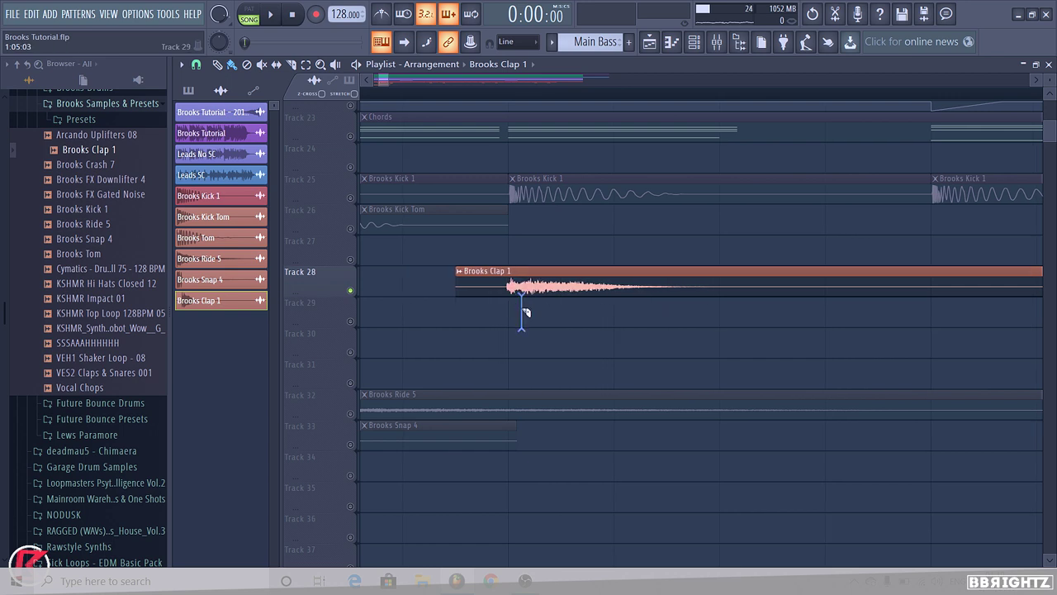
click(499, 283)
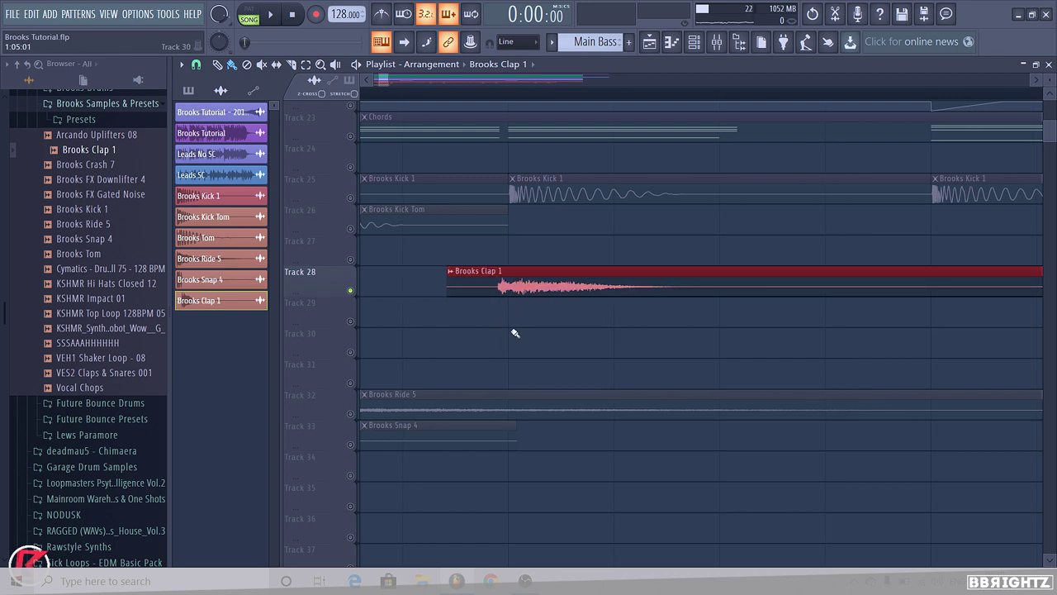
- Slice the Brooks Clap 1 clip at step 9 of bar 1 and delete the leftover tail
scroll(506, 315, down, 6)
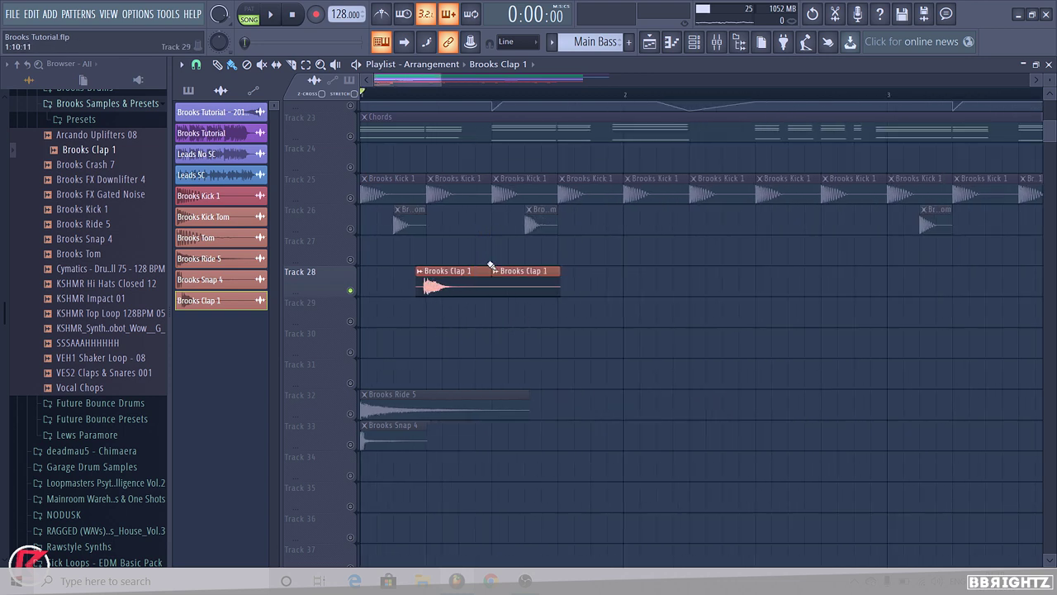
right_click(490, 266)
scroll(430, 289, down, 4)
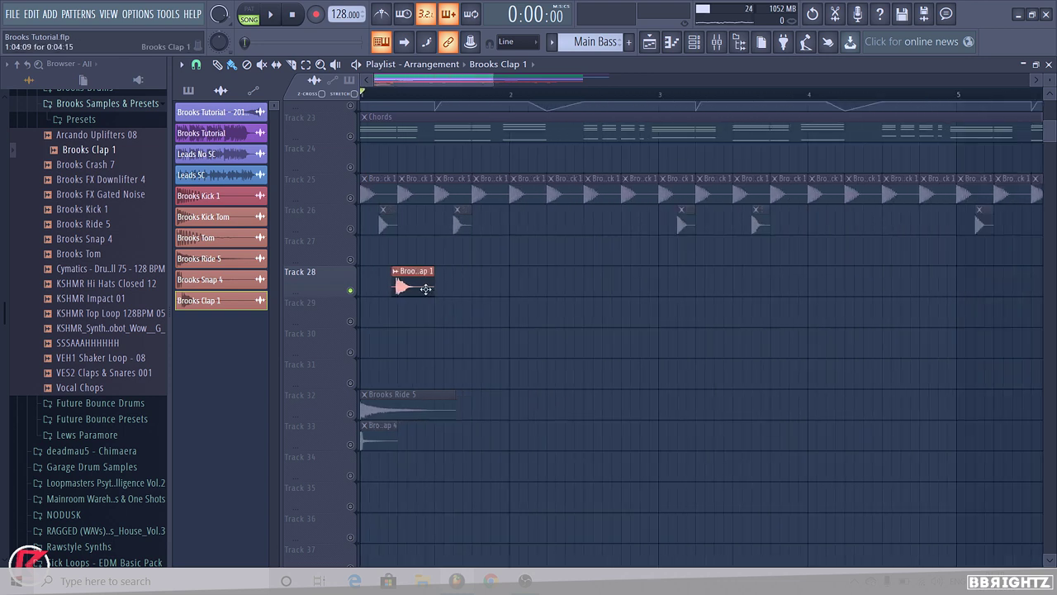
- Copy the Brooks Clap 1 clip to beat 4 and repeat the pair on Track 28 through bar 6
drag(425, 288, 518, 288)
drag(392, 265, 528, 327)
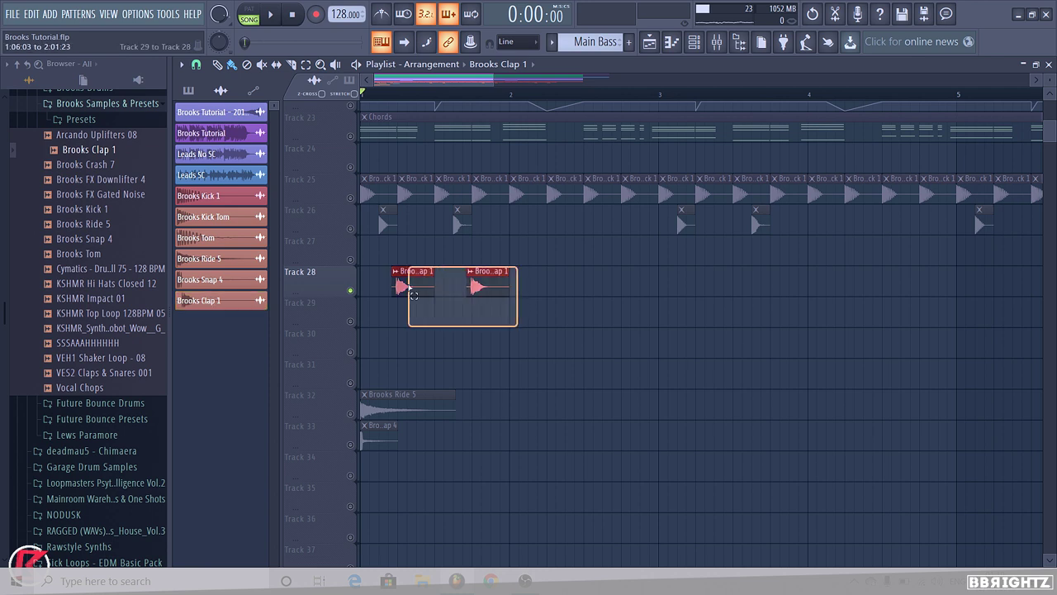
key(ctrl+b)
scroll(512, 286, down, 1)
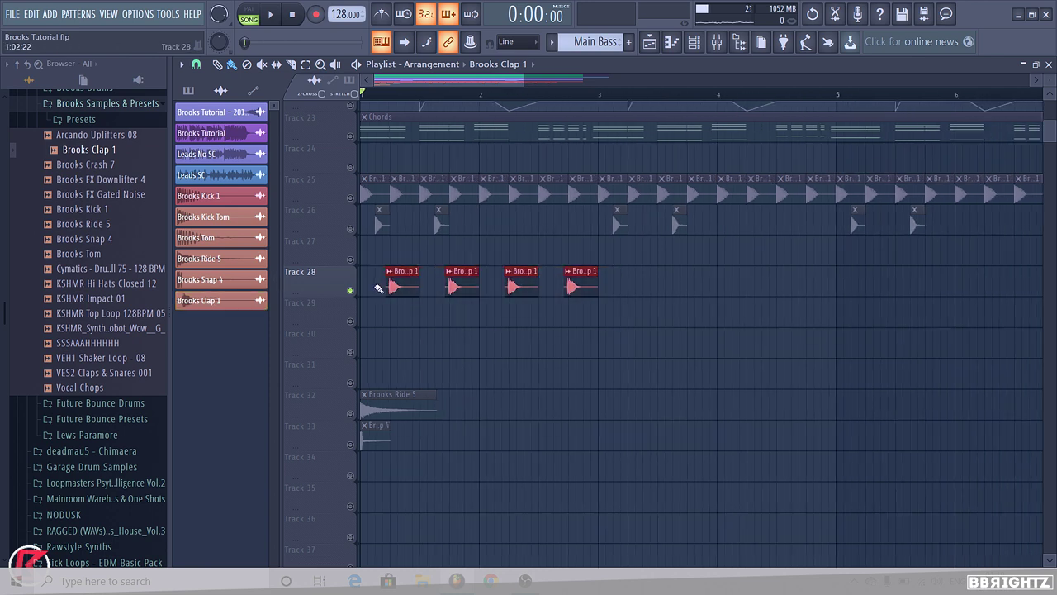
drag(406, 283, 642, 278)
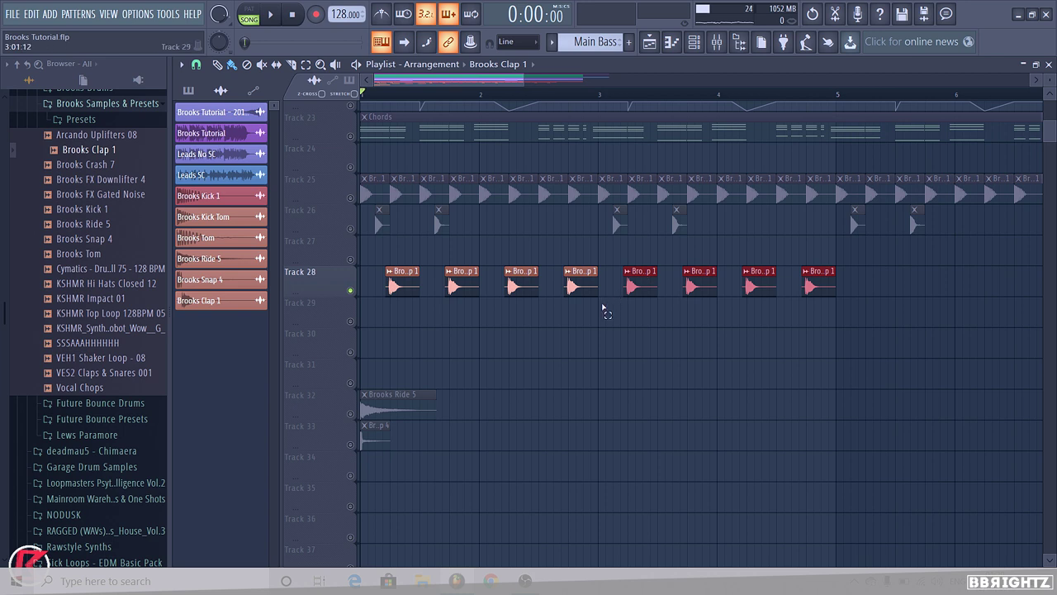
mouse_move(602, 307)
mouse_down()
mouse_move(392, 281)
mouse_move(875, 273)
mouse_up()
key(ctrl+d)
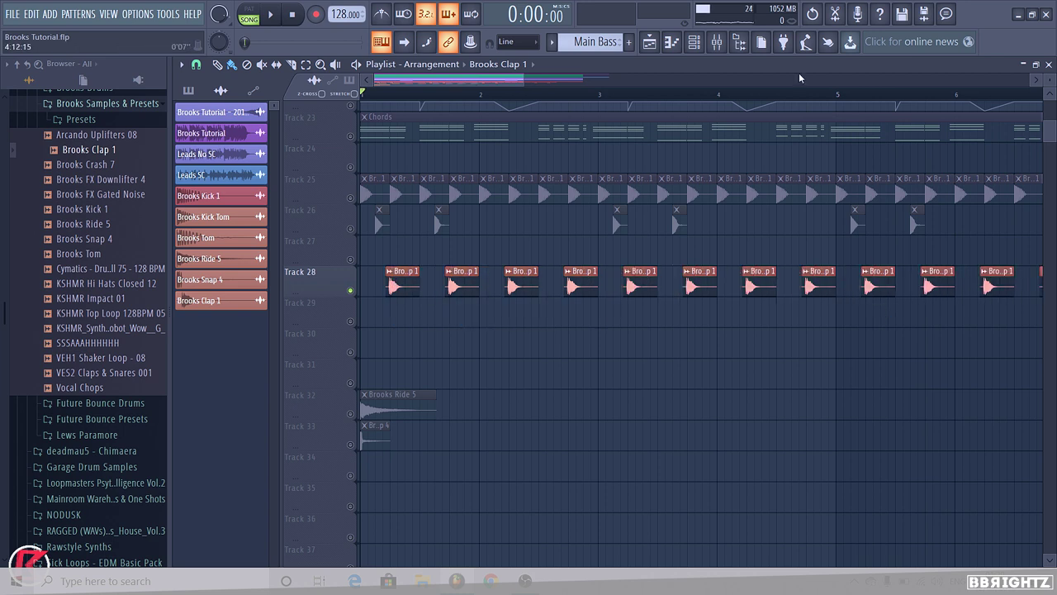
- Lower the Brooks Clap 1 mixer fader while auditioning the clap sample
click(717, 41)
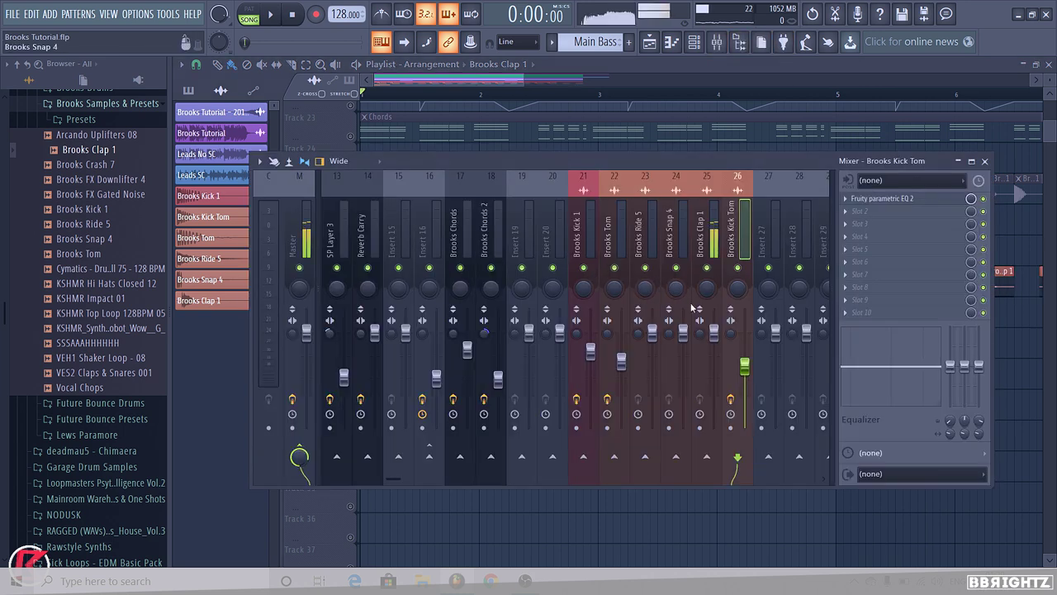
drag(713, 332, 713, 346)
key(q)
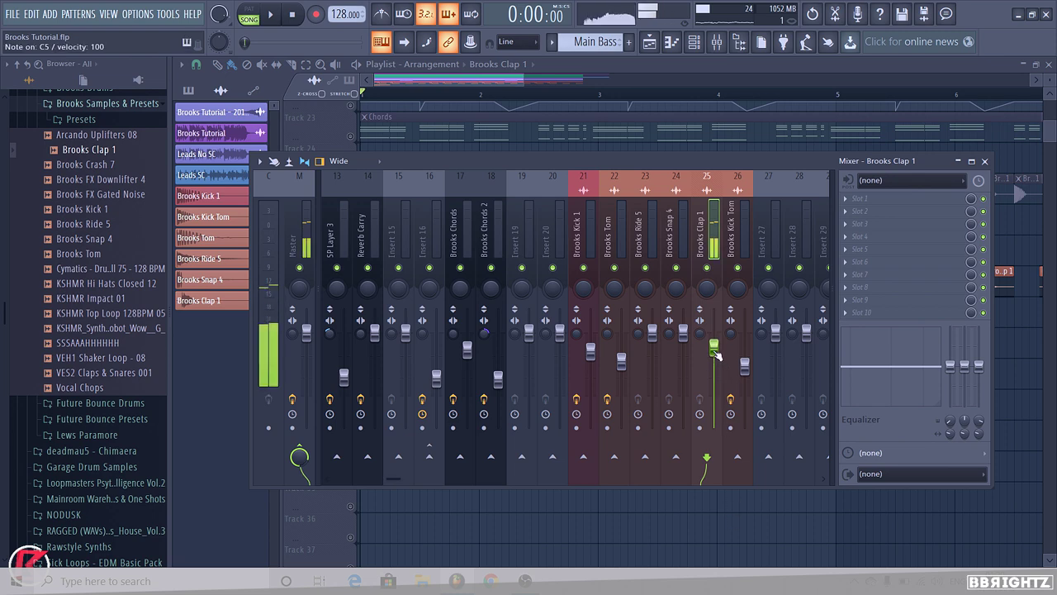
- Delete the two Brooks Clap 1 clips in bar 8 of Track 28 that run past the kick pattern
key(F9)
scroll(667, 366, down, 3)
key(space)
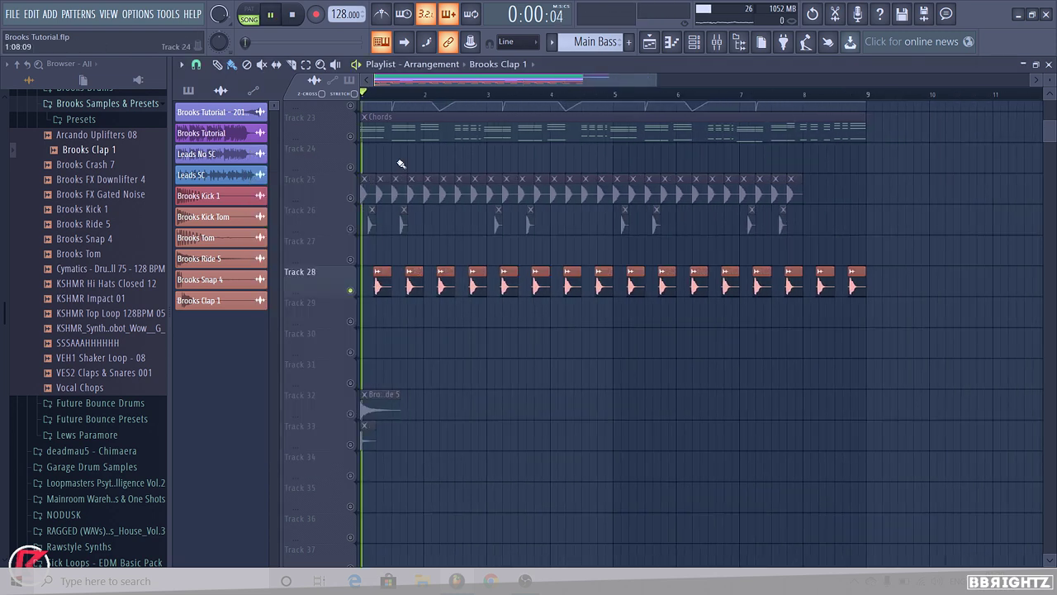
right_click(830, 285)
right_click(857, 284)
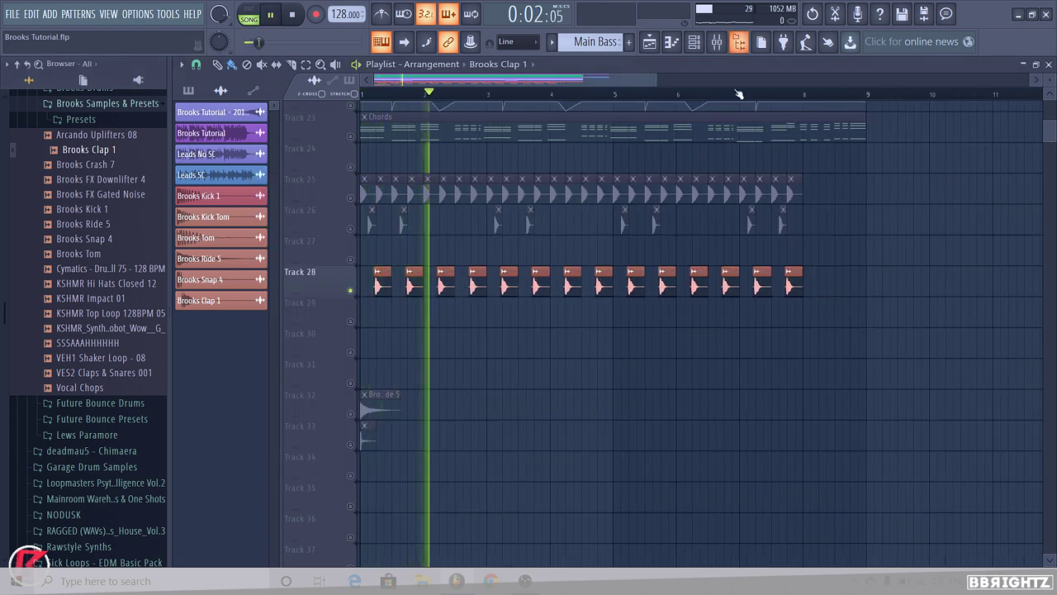
- Lower the Brooks Clap 1 mixer fader slightly and load Fruity parametric EQ 2 in its first effect slot
key(F9)
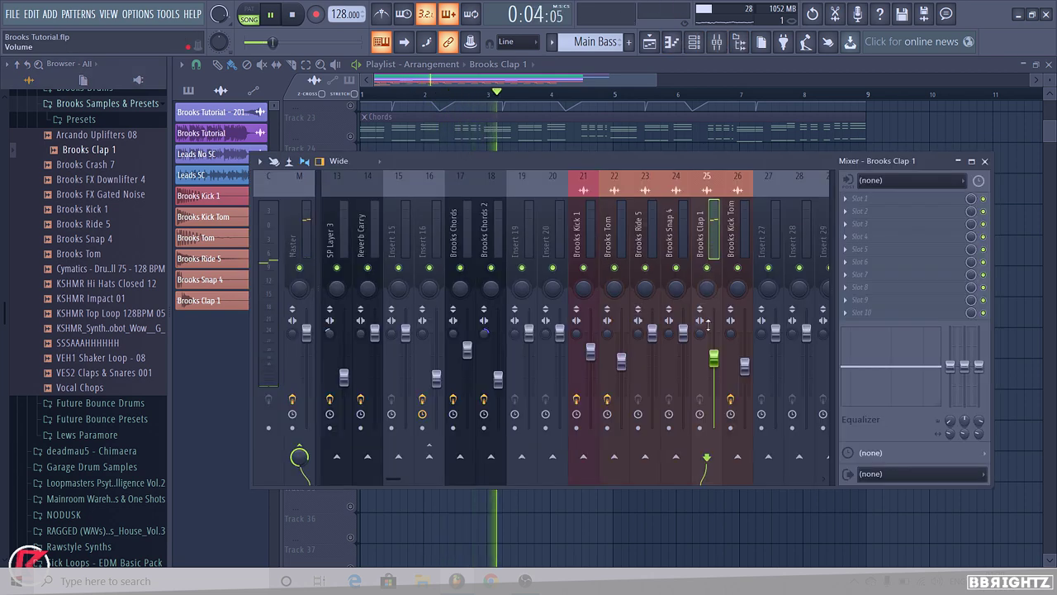
click(893, 216)
click(718, 113)
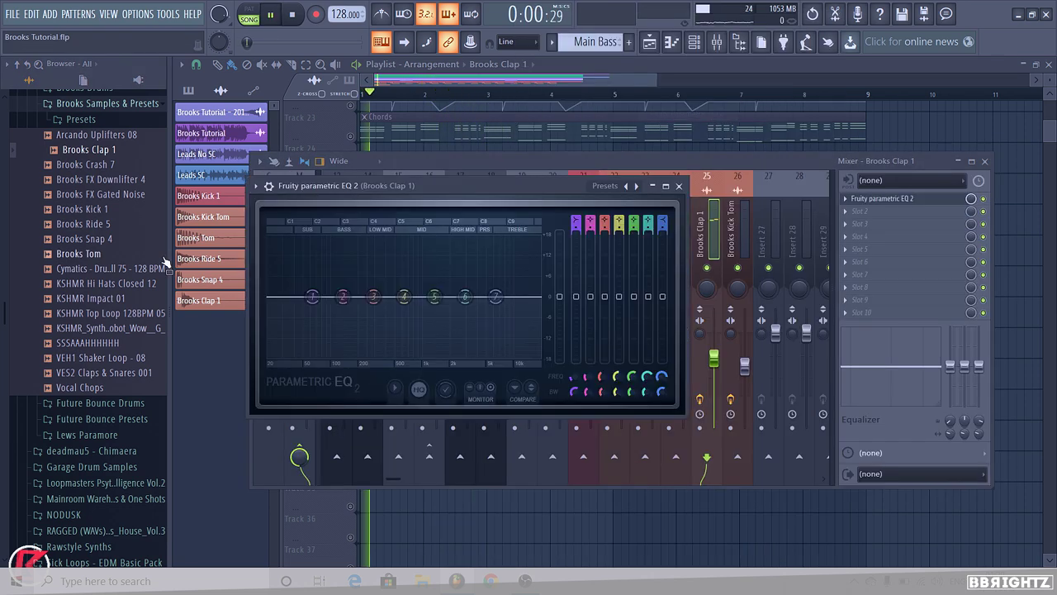
- Cut the clap's low end with EQ band 1 and slightly boost band 3 around 300 Hz
key(space)
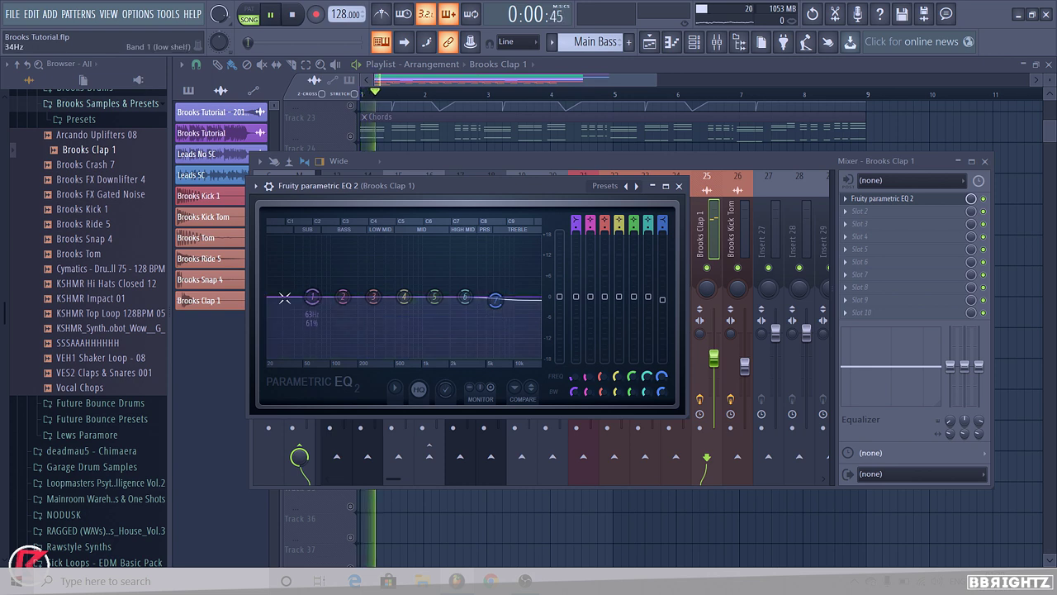
drag(312, 296, 318, 357)
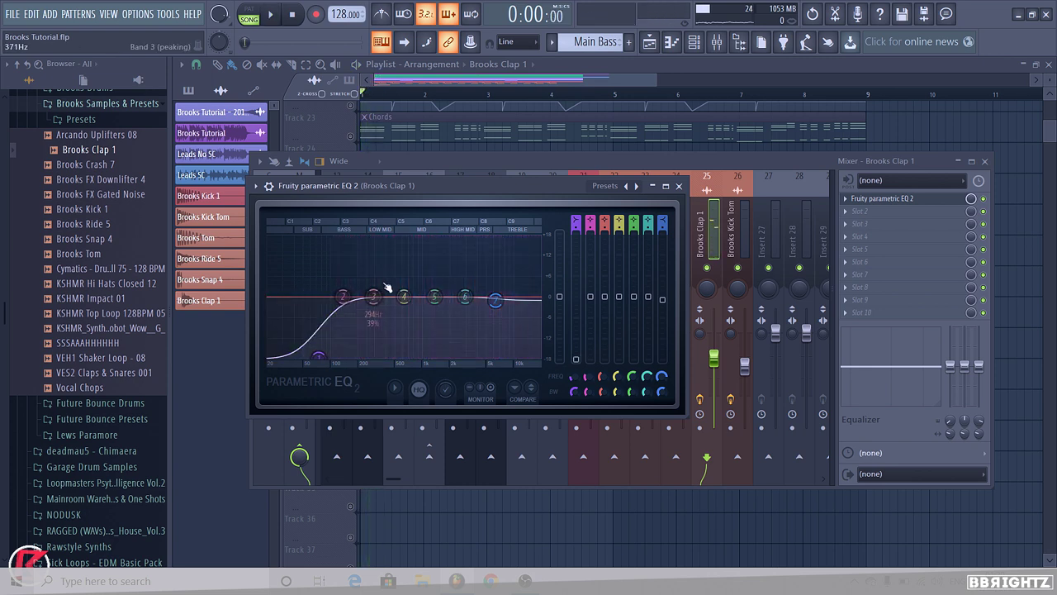
drag(374, 296, 376, 291)
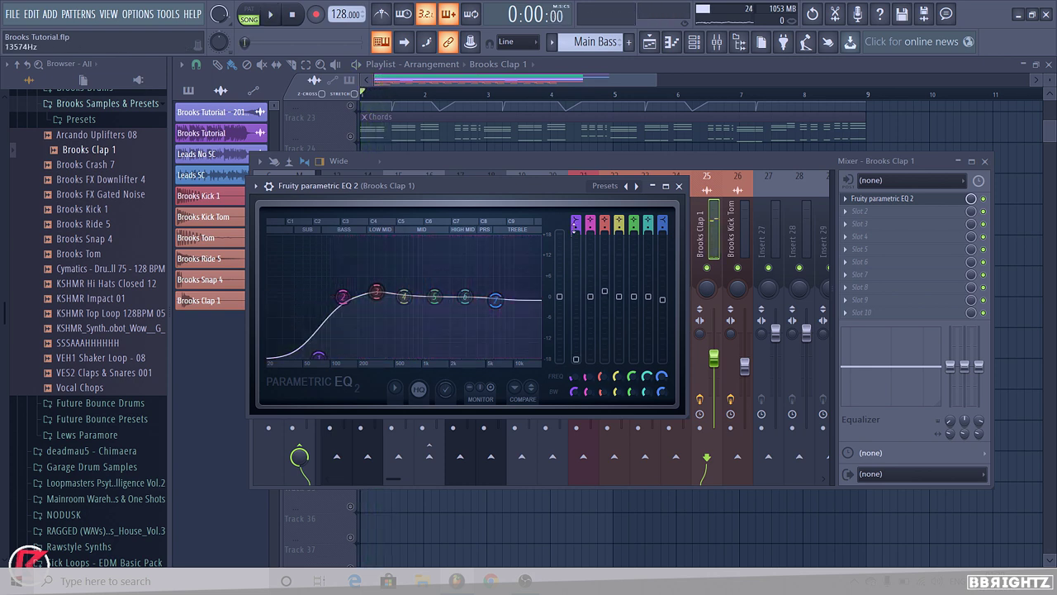
click(678, 186)
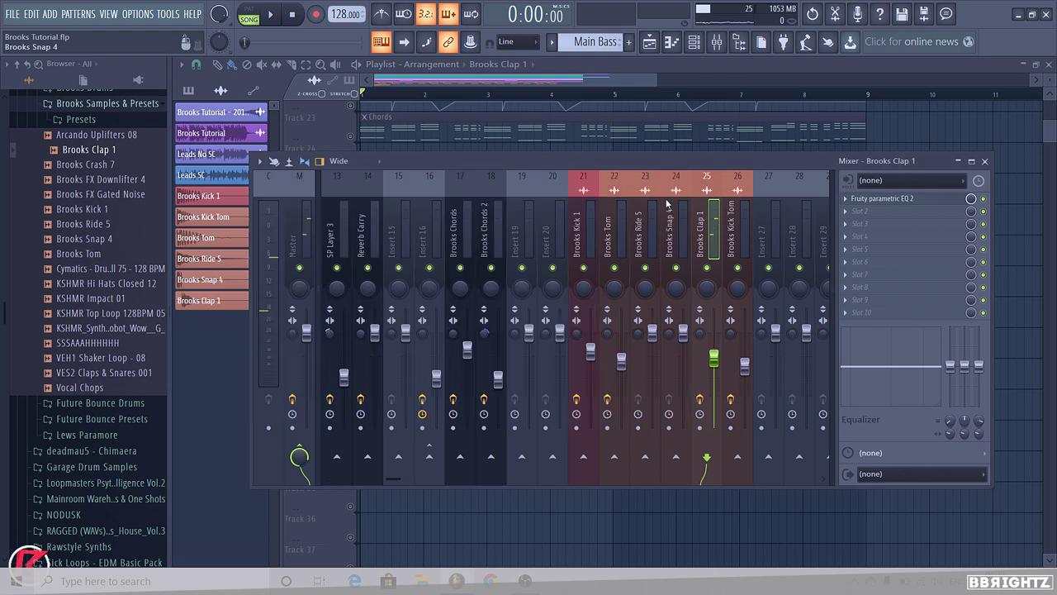
click(984, 162)
- Unmute Tracks 26 and 25 and play the kick and toms together with the claps
click(355, 227)
click(352, 197)
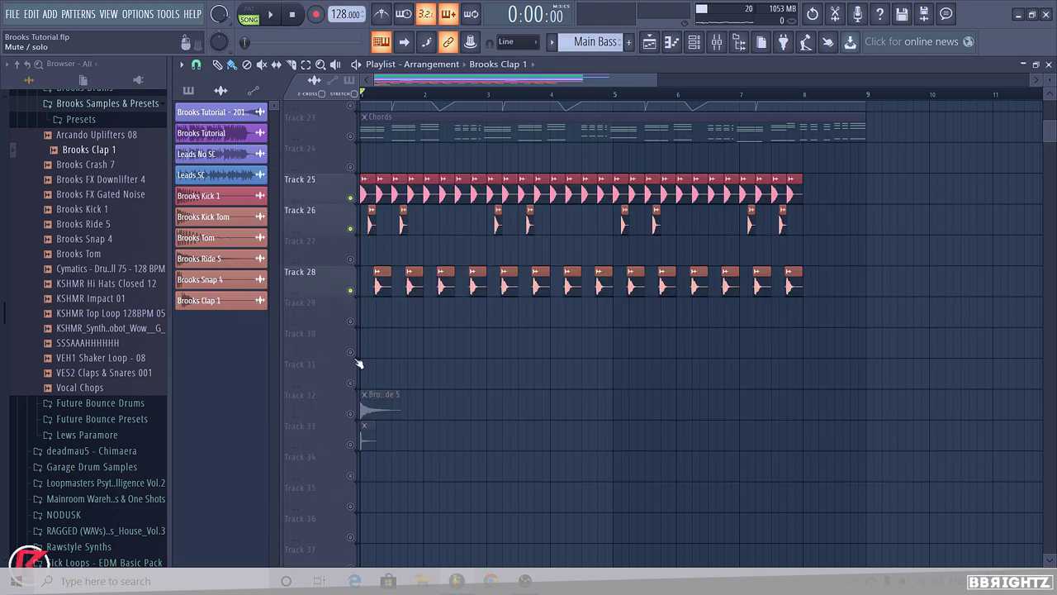
key(space)
scroll(356, 331, up, 2)
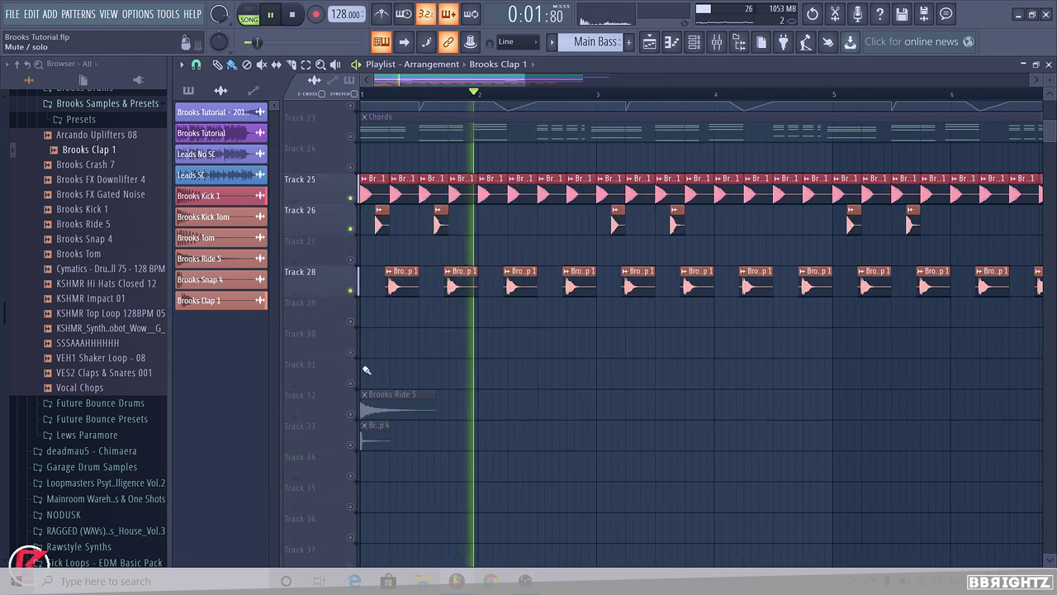
key(space)
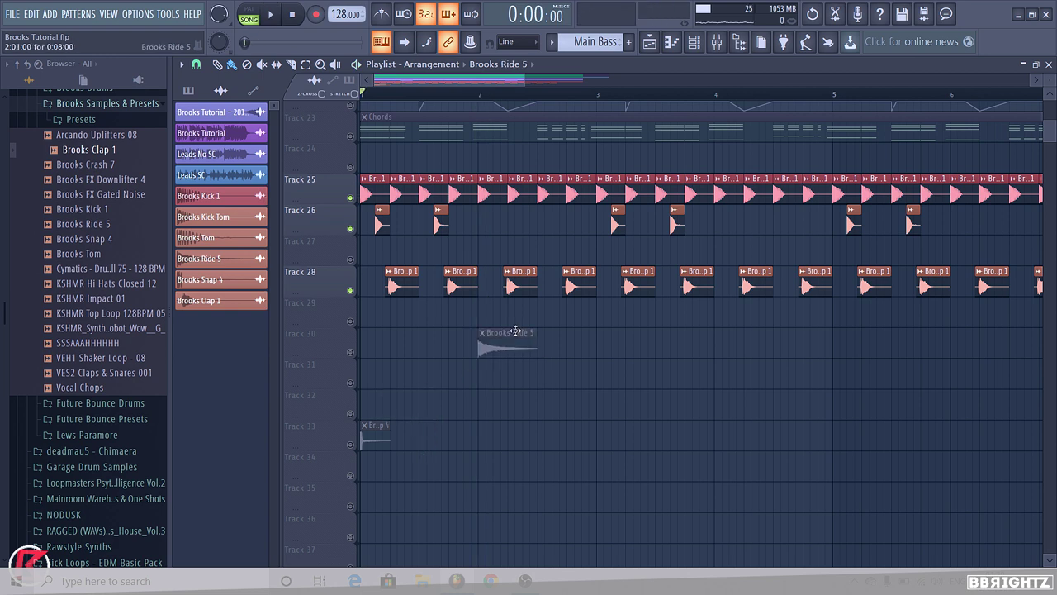
- Move the Brooks Ride 5 clip to the start of bar 2 and shorten its tail with a quick fade out
double_click(499, 348)
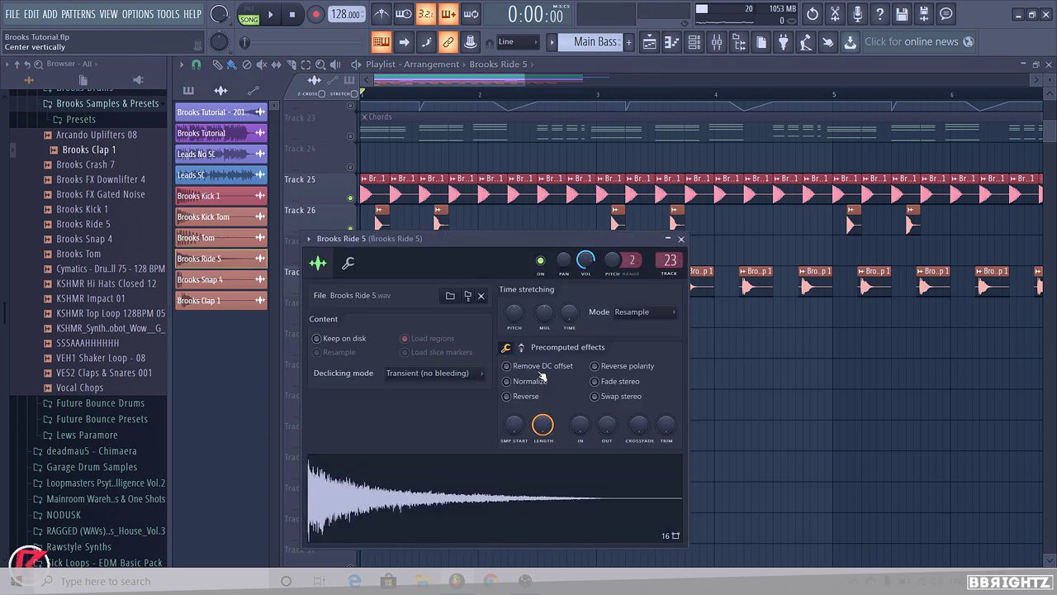
drag(609, 431, 608, 411)
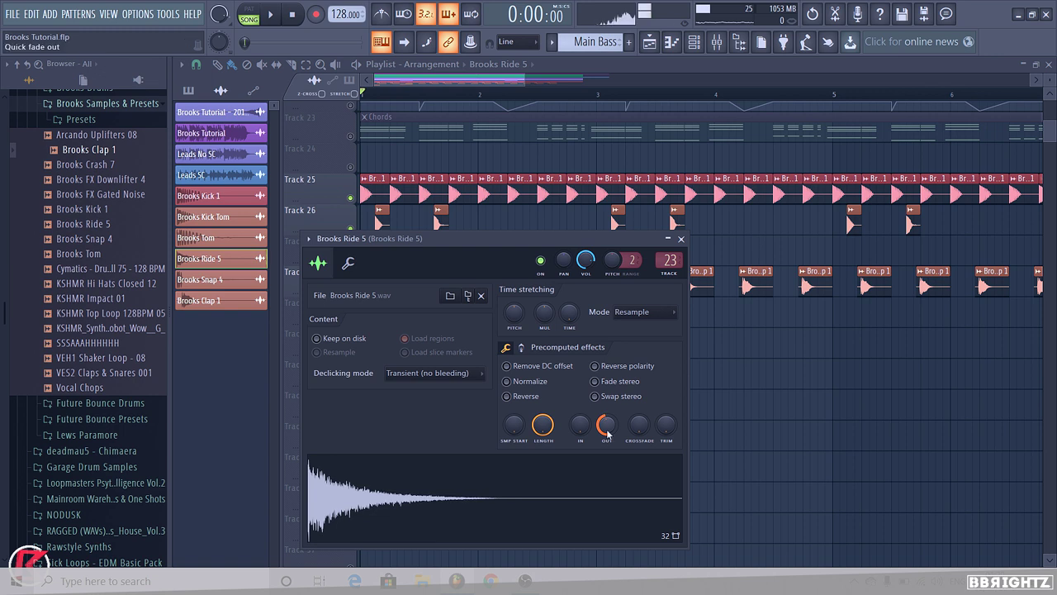
key(Escape)
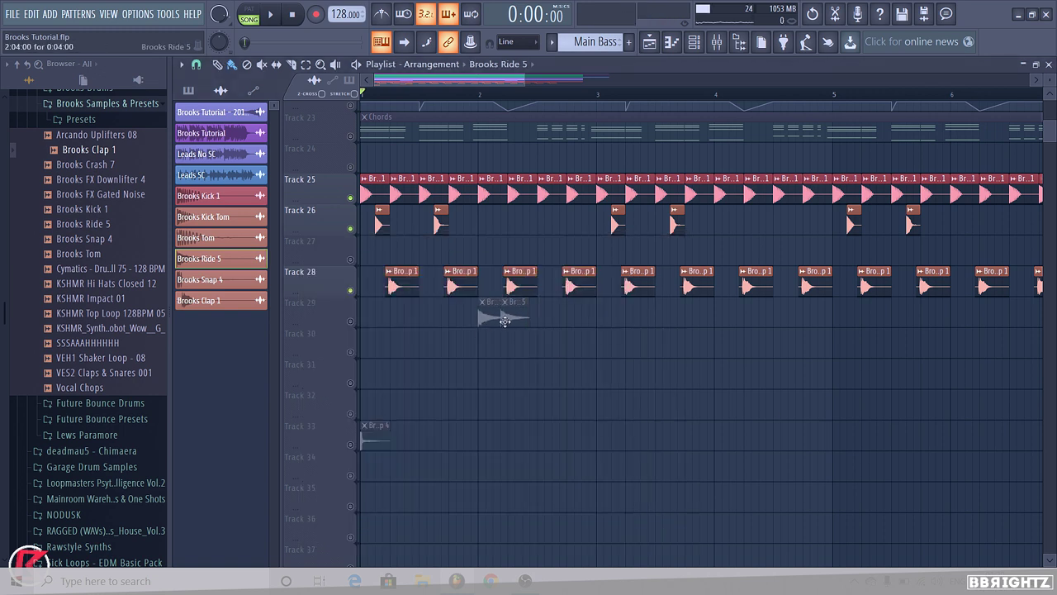
- Place the ride clip on Track 29, repeat it on every beat of bar 2, and copy the group to bars 4 and 6
drag(508, 331, 486, 313)
drag(493, 318, 530, 320)
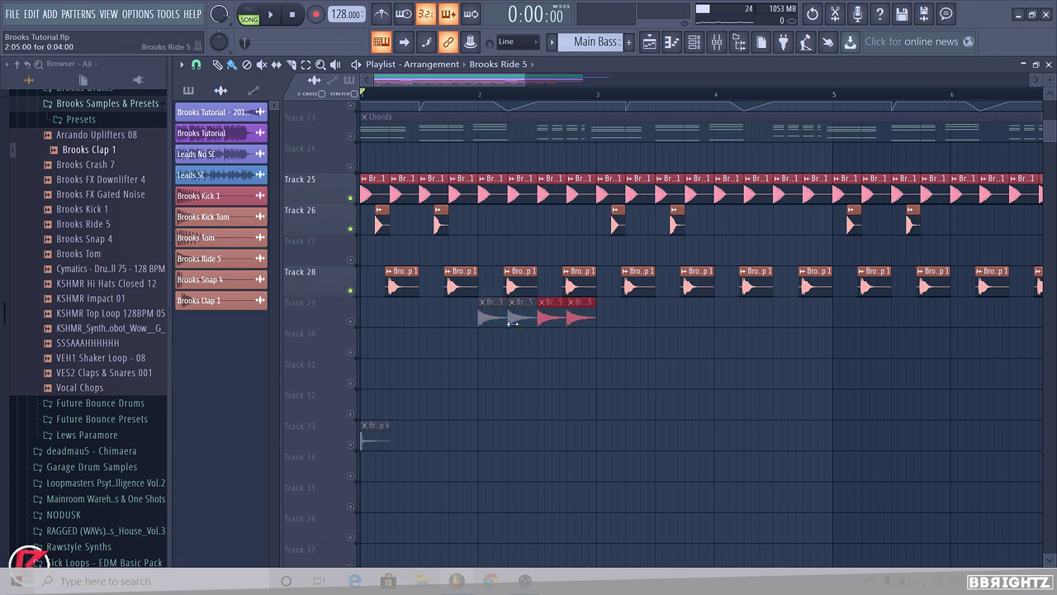
scroll(512, 322, down, 5)
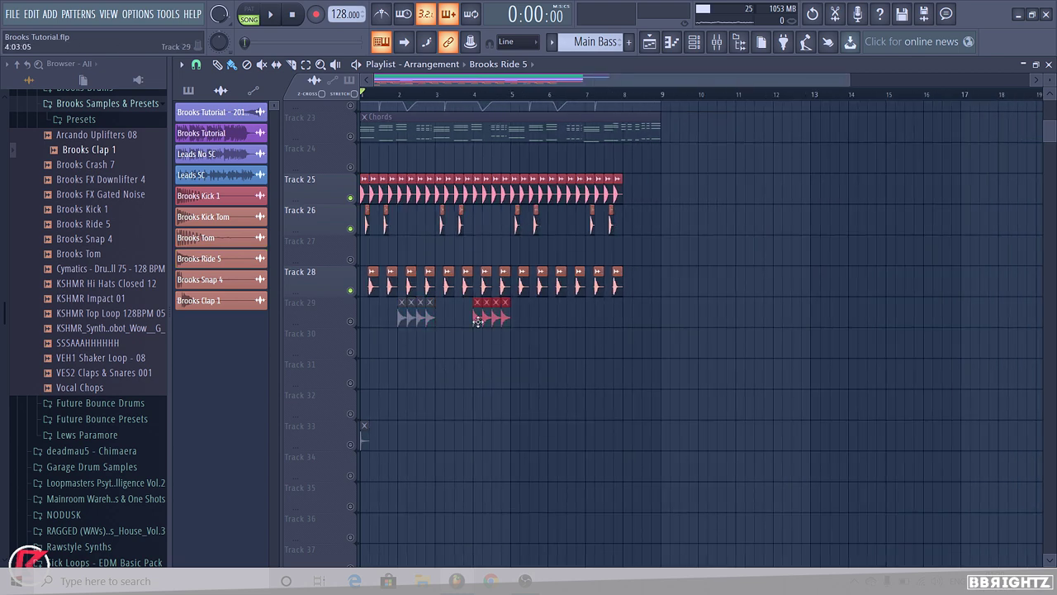
drag(530, 353, 389, 296)
key(ctrl+b)
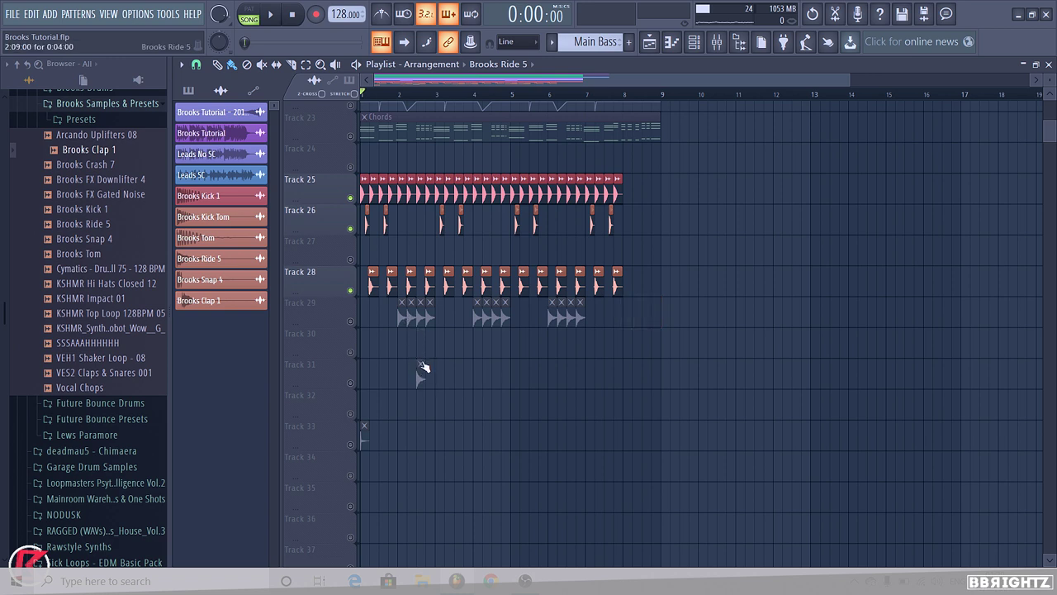
- Make the spare Brooks Ride 5 clip on Track 31 unique, reverse its sample and reduce the quick fade out
right_click(421, 367)
click(450, 459)
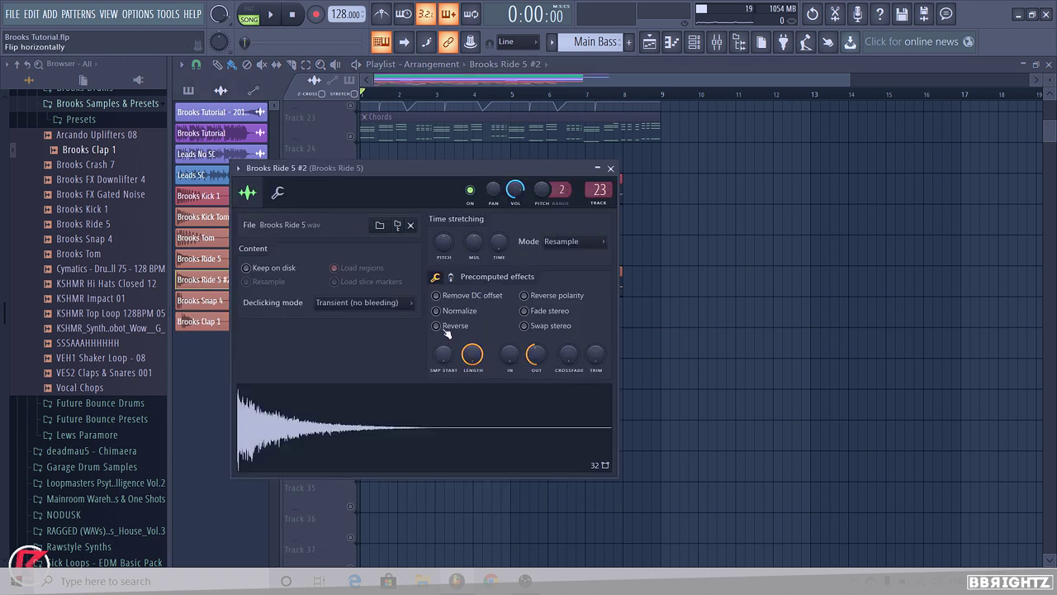
click(437, 325)
drag(536, 354, 540, 358)
right_click(680, 427)
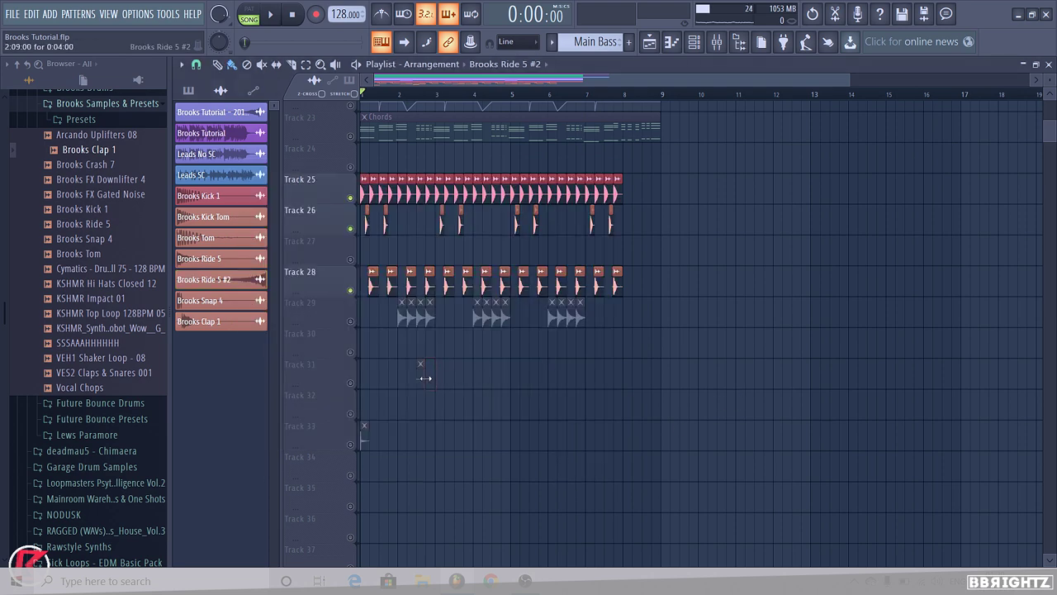
- Move the reversed ride clip to Track 30 and add a quick fade in to its sample
scroll(495, 388, up, 4)
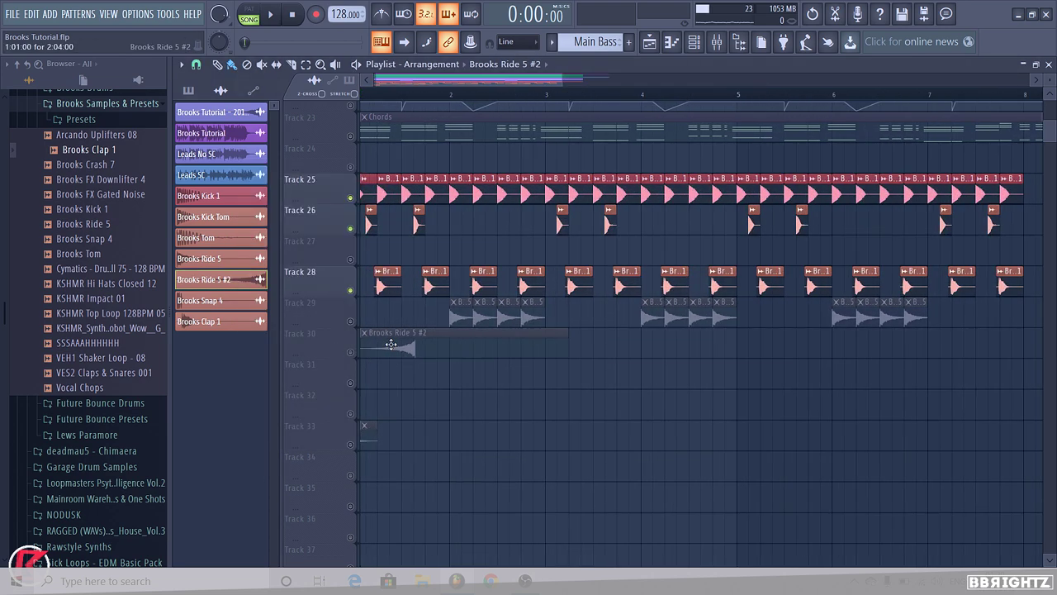
double_click(518, 385)
drag(533, 361, 533, 355)
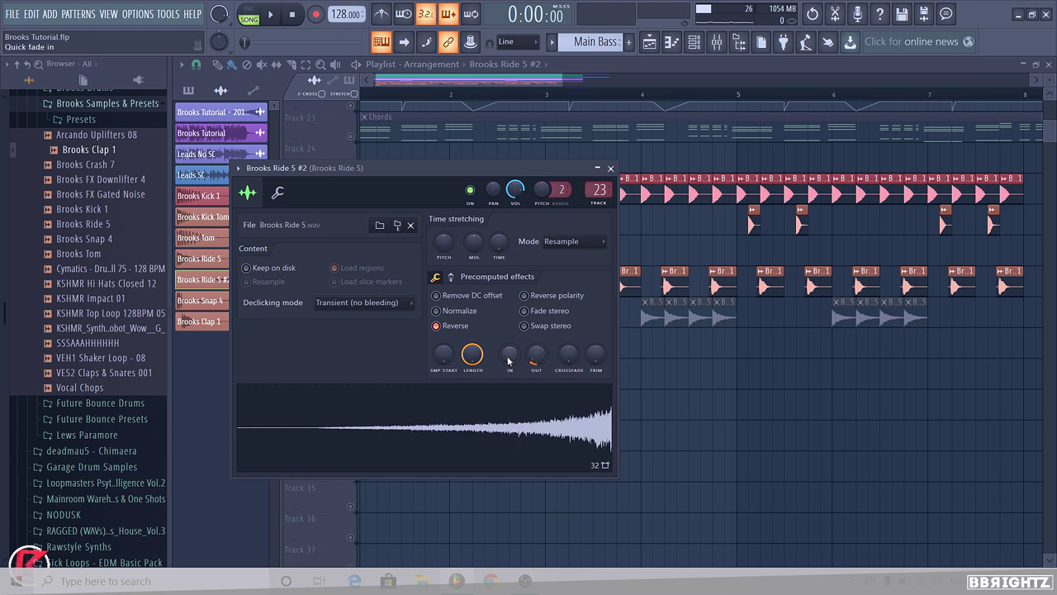
key(Escape)
- Trim the reversed ride clip to the last two beats of bar 1 and unmute Tracks 29 and 30
scroll(402, 346, up, 3)
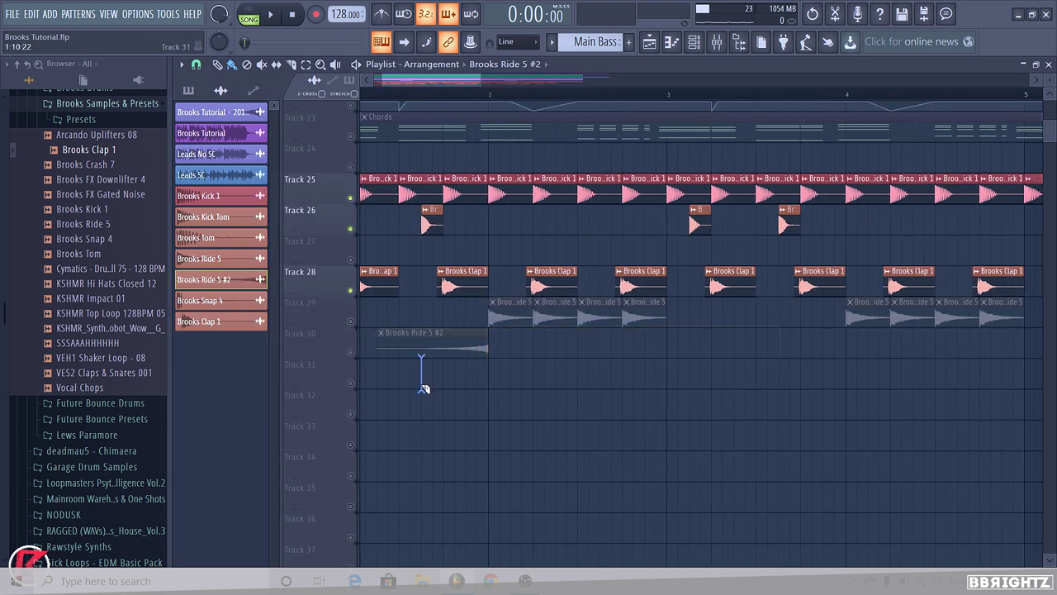
double_click(436, 352)
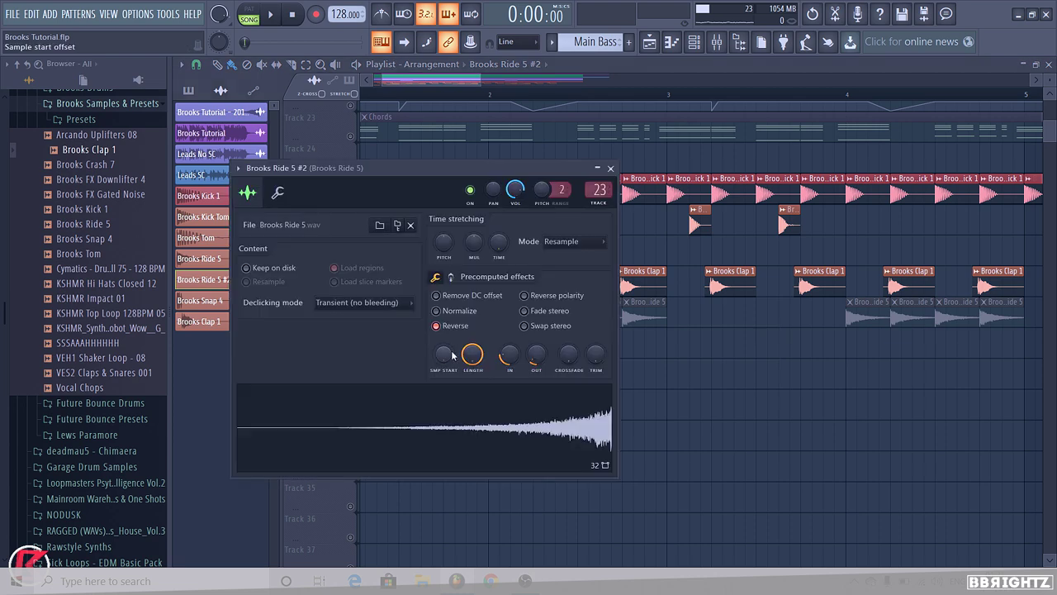
key(Escape)
double_click(422, 341)
key(Escape)
click(350, 321)
click(350, 352)
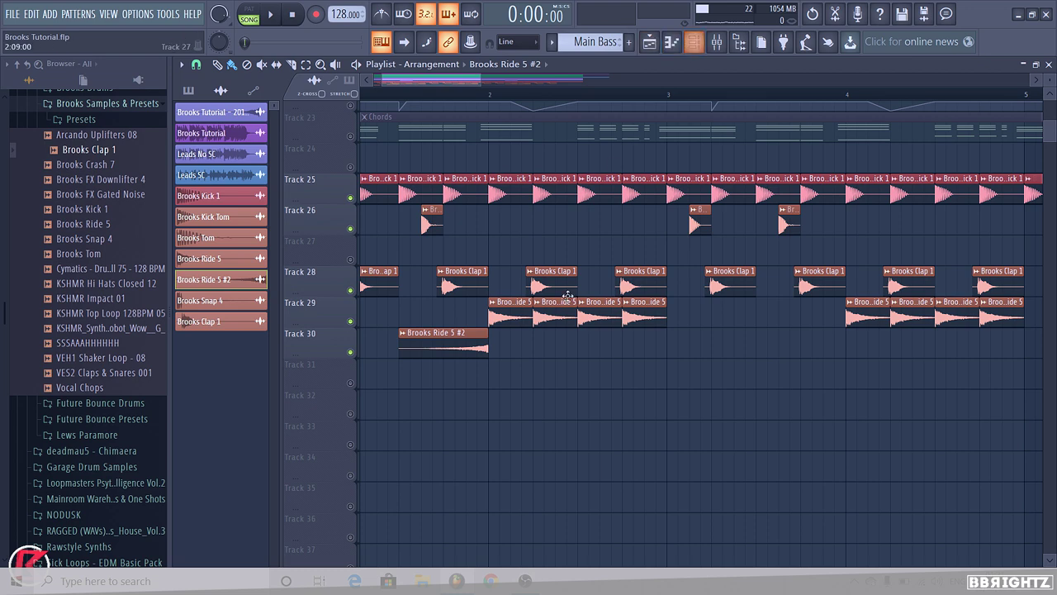
- Lower the Brooks Ride 5 mixer fader well below its default level and play the arrangement to check the balance
double_click(593, 316)
double_click(672, 261)
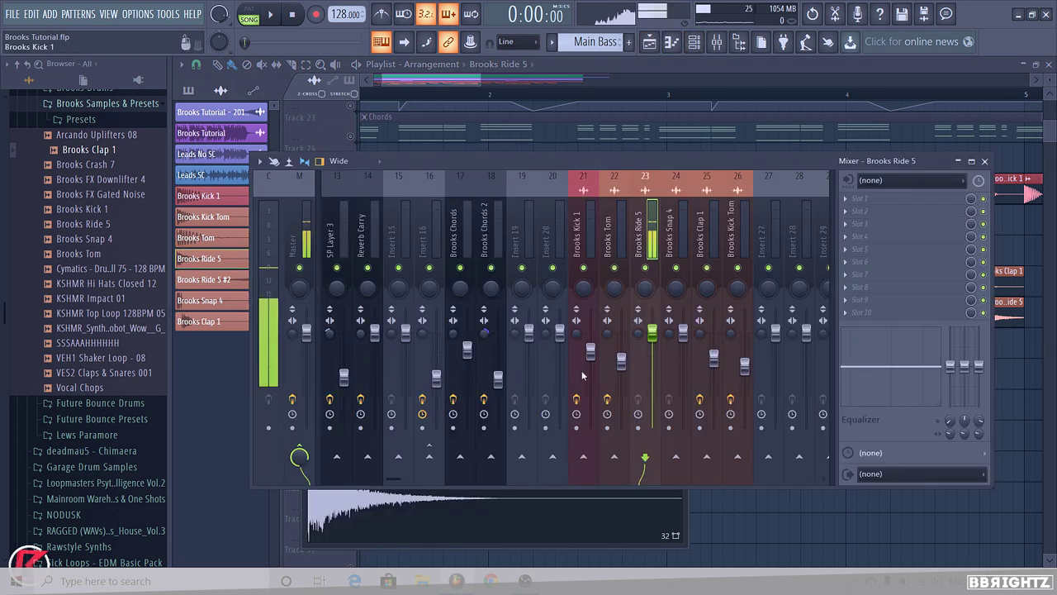
drag(654, 333, 654, 371)
key(space)
key(Escape)
key(Escape)
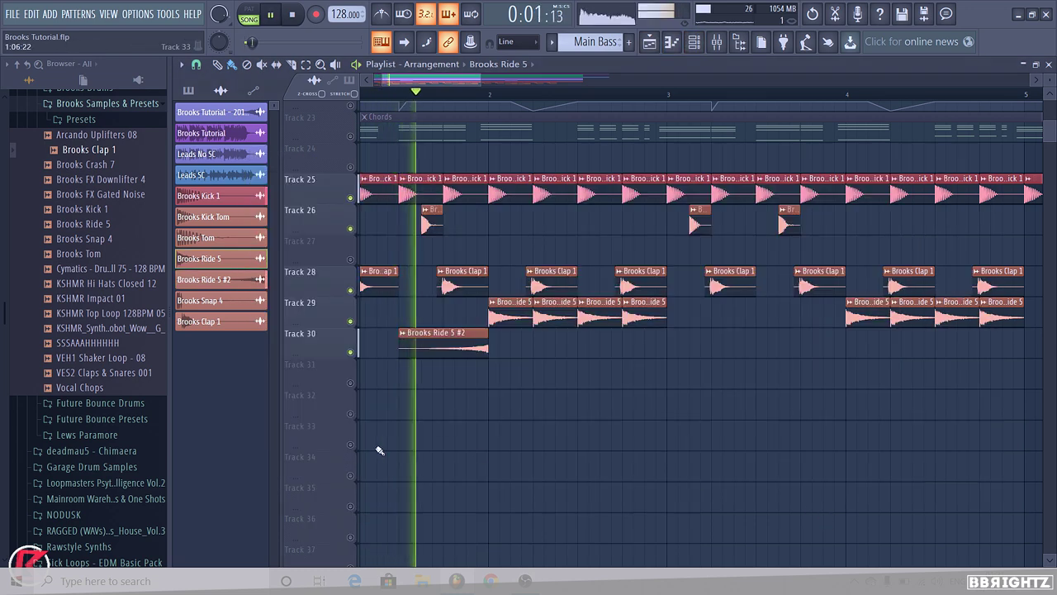
double_click(447, 339)
key(Escape)
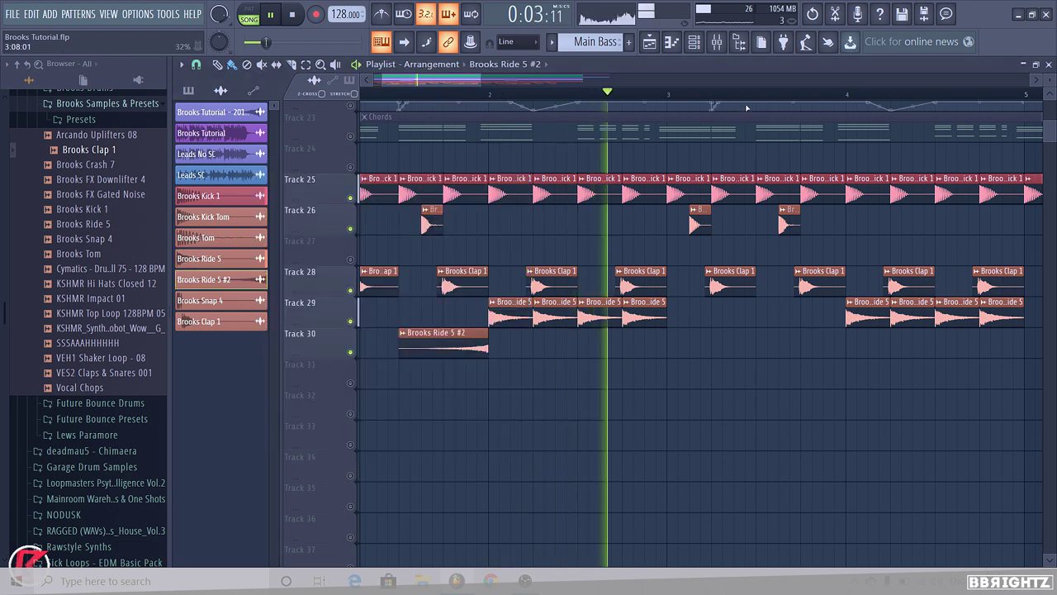
key(F9)
key(space)
key(F9)
- Increase the quick fade out on the Brooks Ride 5 sample, fine-tuning it while the arrangement plays
double_click(602, 323)
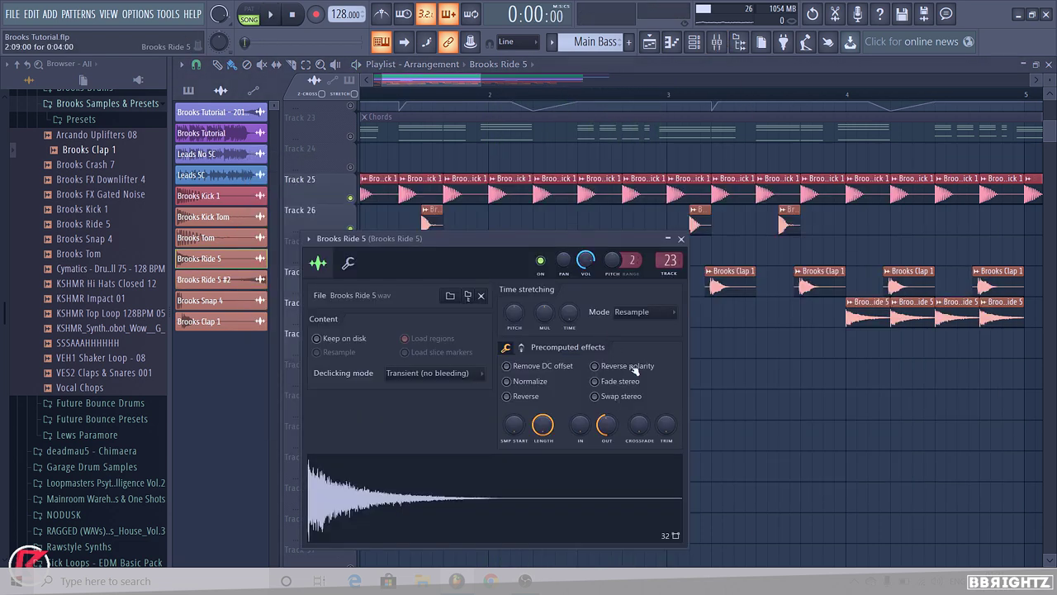
drag(605, 423, 615, 364)
key(space)
key(Escape)
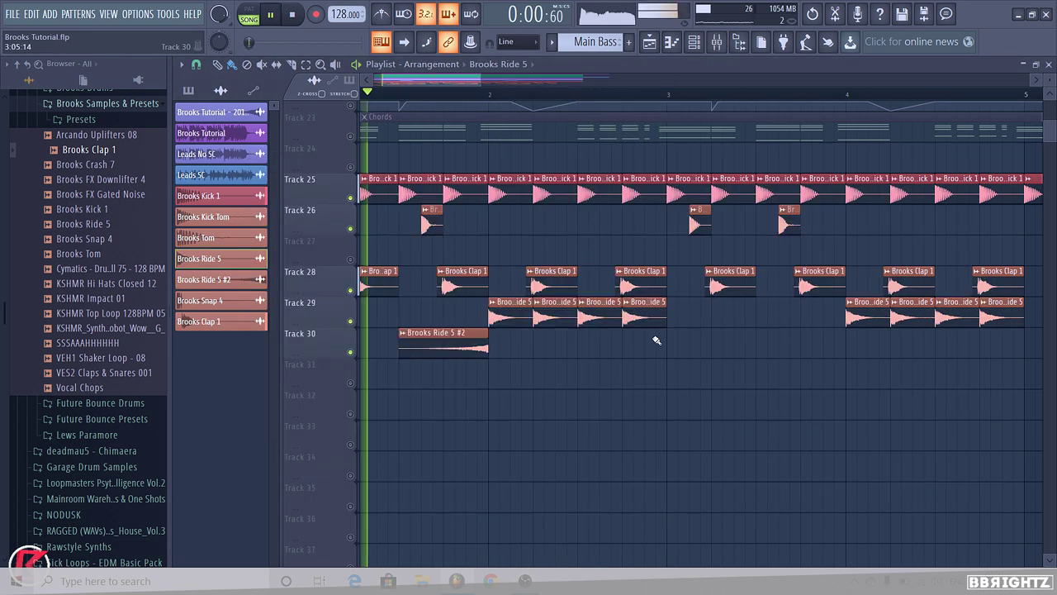
double_click(613, 308)
drag(608, 423, 608, 450)
key(space)
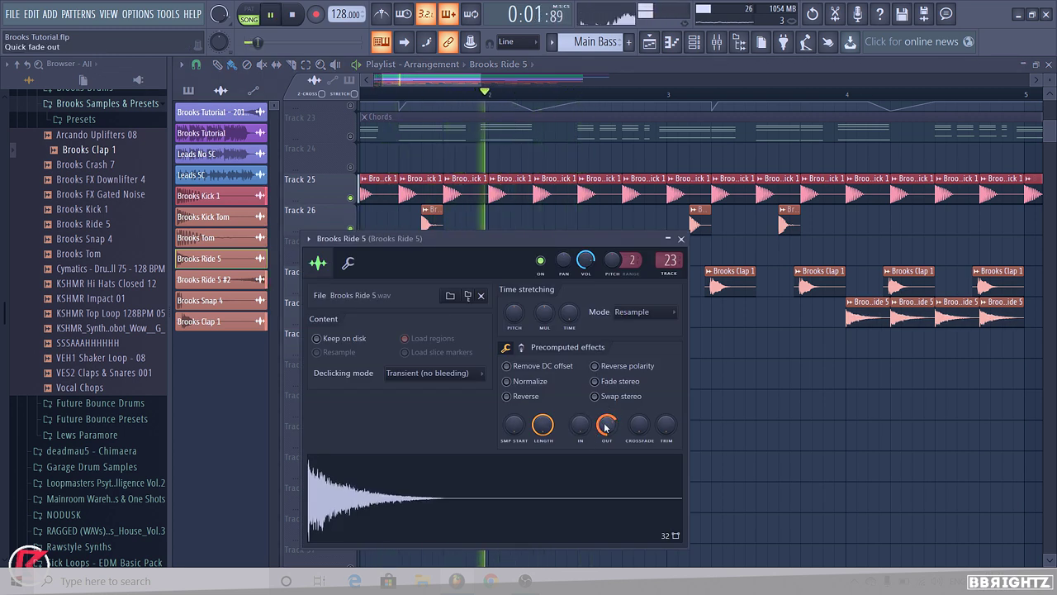
drag(606, 426, 608, 423)
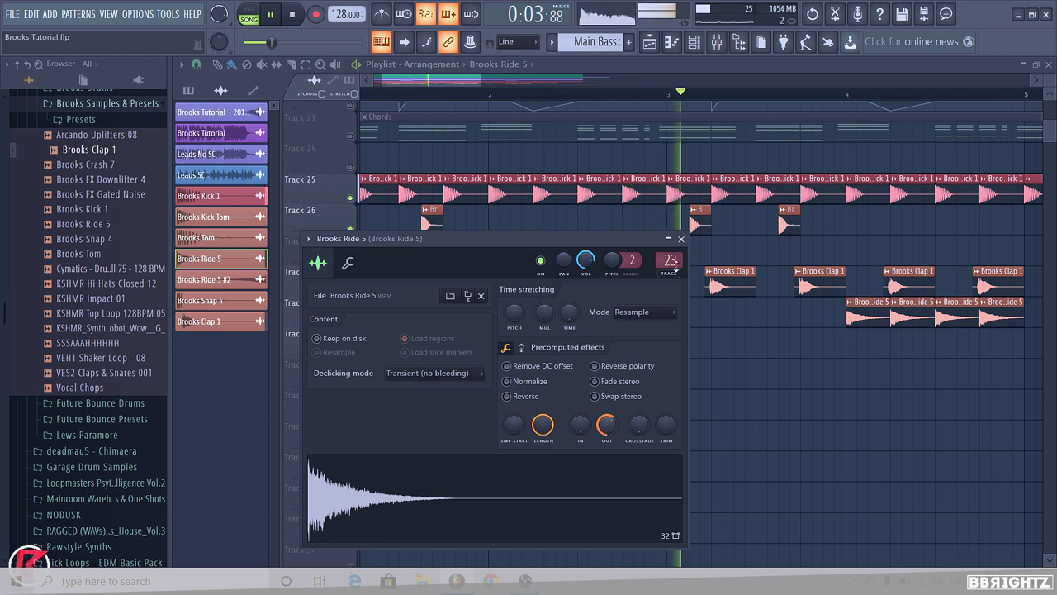
key(space)
click(681, 238)
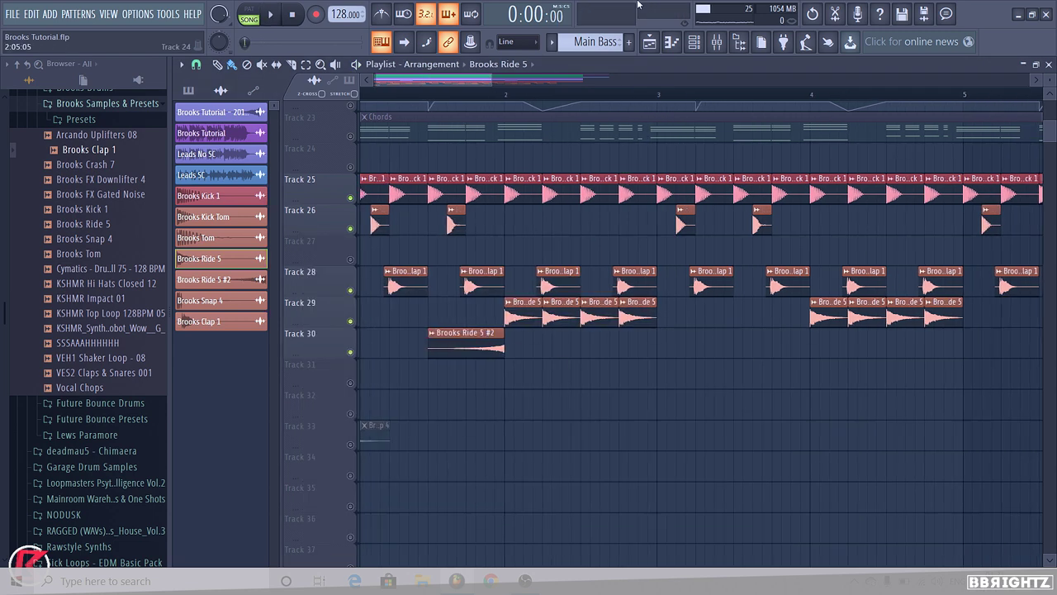
- Load Kickstart in effect slot 4 of the Brooks Ride 5 mixer track
click(718, 42)
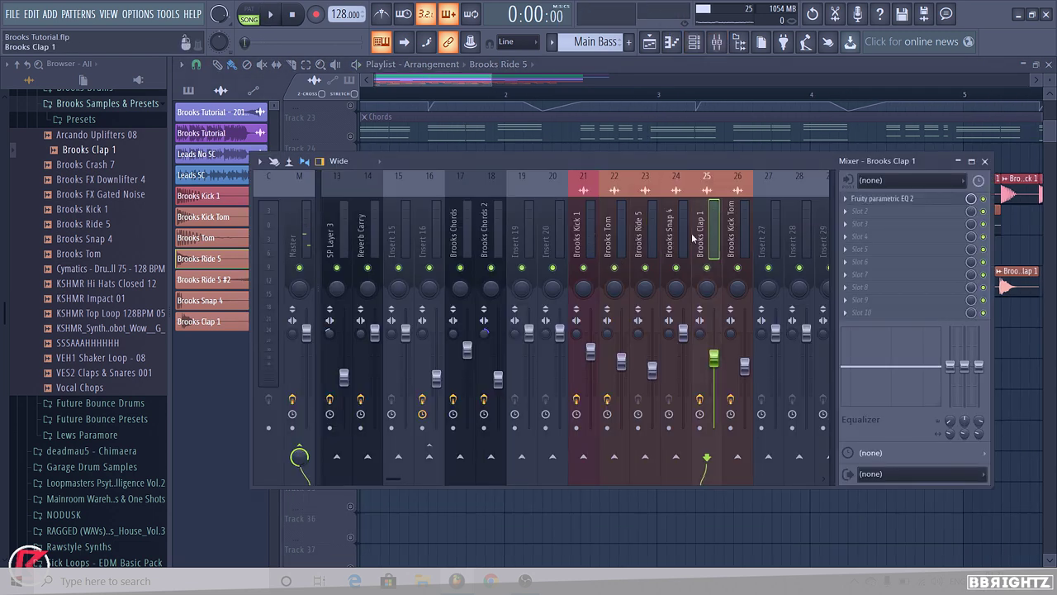
click(640, 242)
click(856, 239)
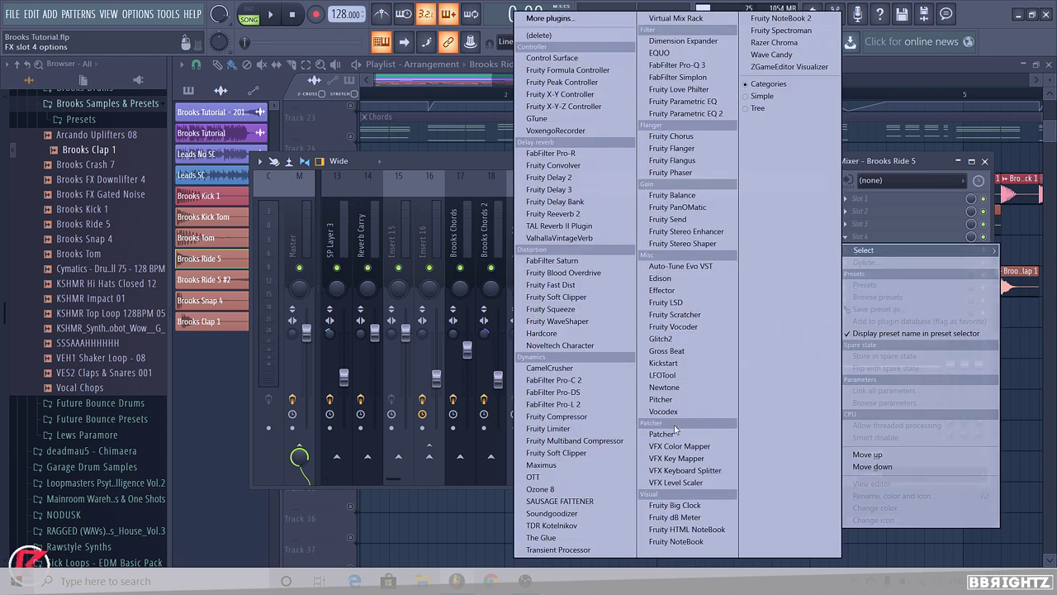
click(664, 364)
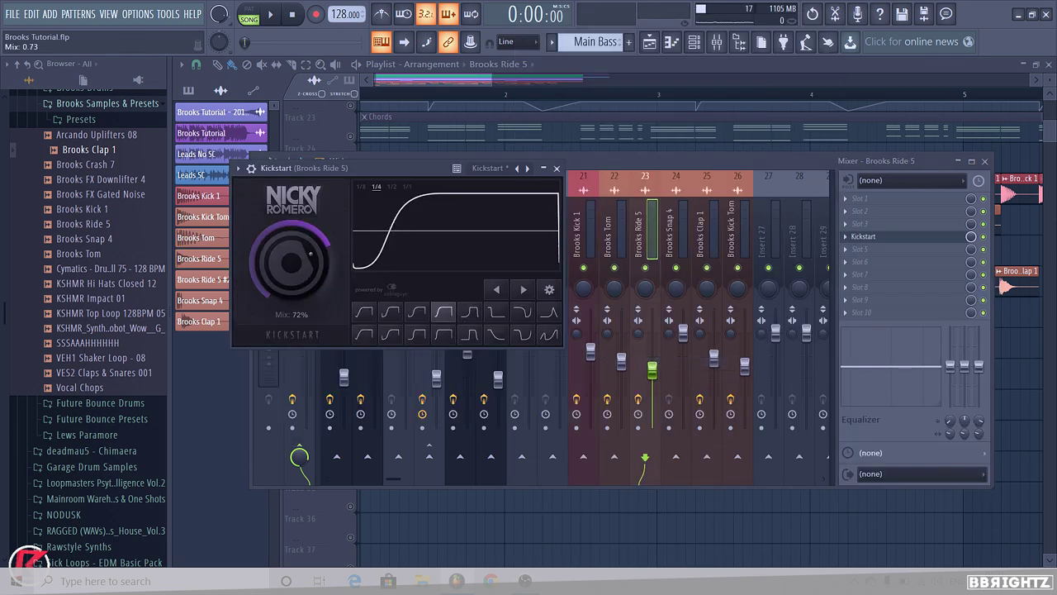
- Reduce the Kickstart mix on the Brooks Ride 5 mixer track to about 57% or lower while the arrangement plays
drag(268, 242, 269, 251)
key(space)
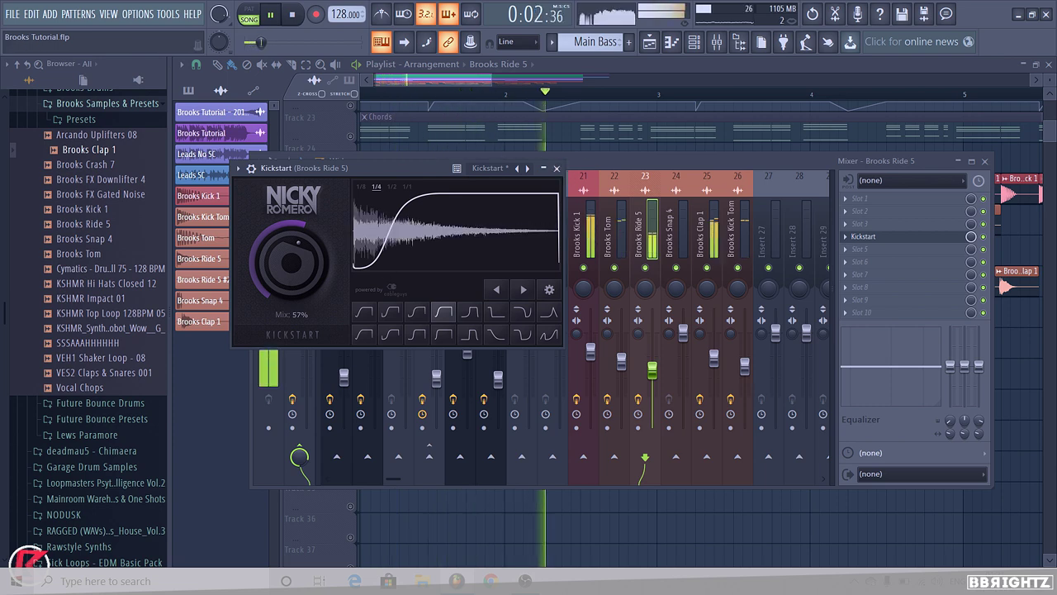
drag(285, 255, 285, 274)
click(557, 168)
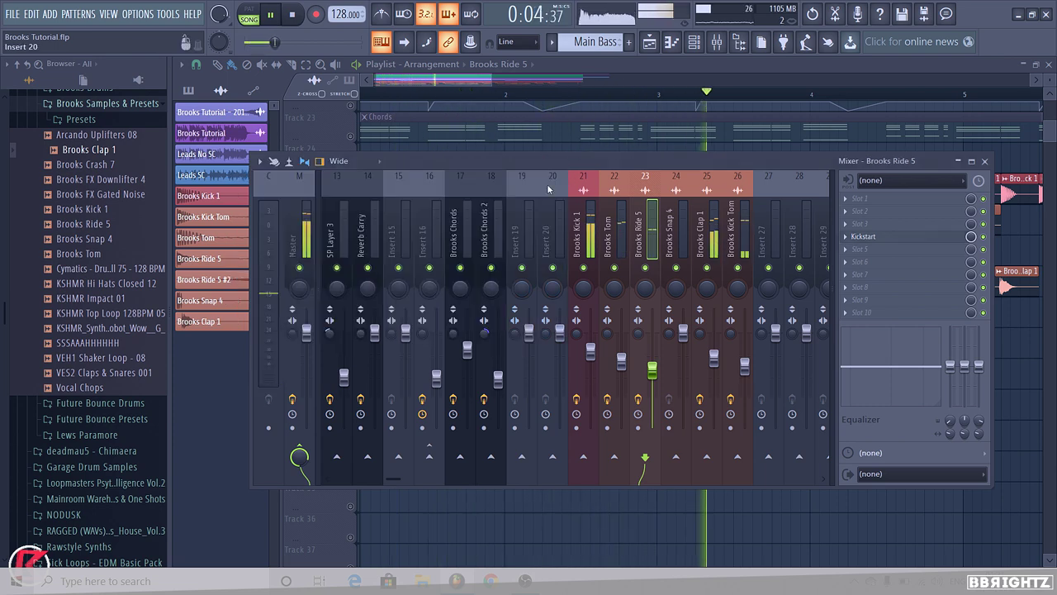
click(632, 497)
scroll(363, 434, down, 5)
key(space)
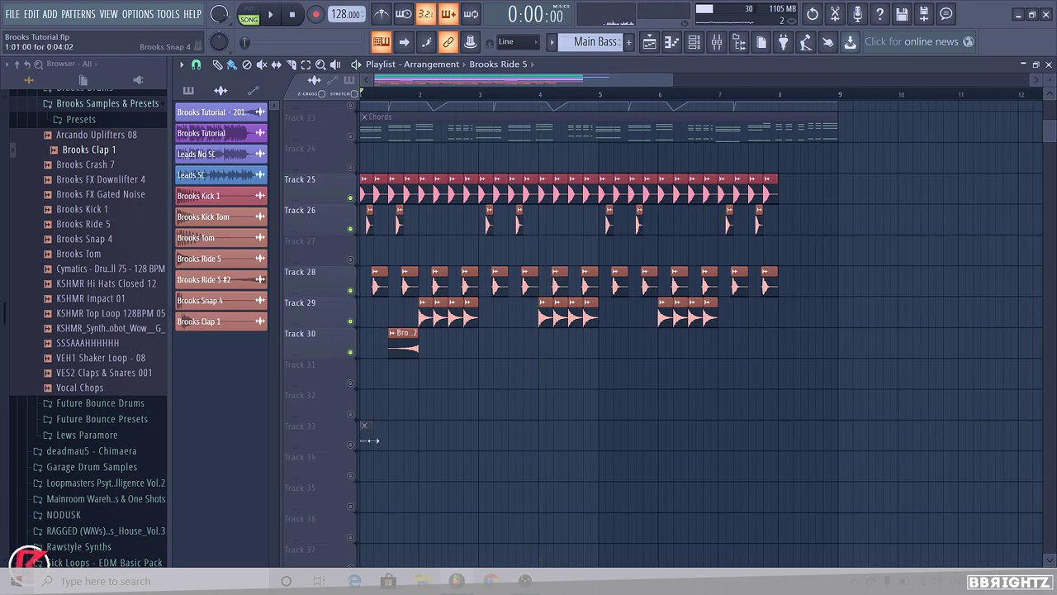
- Delete the Brooks Snap 4 channel from the project
double_click(366, 441)
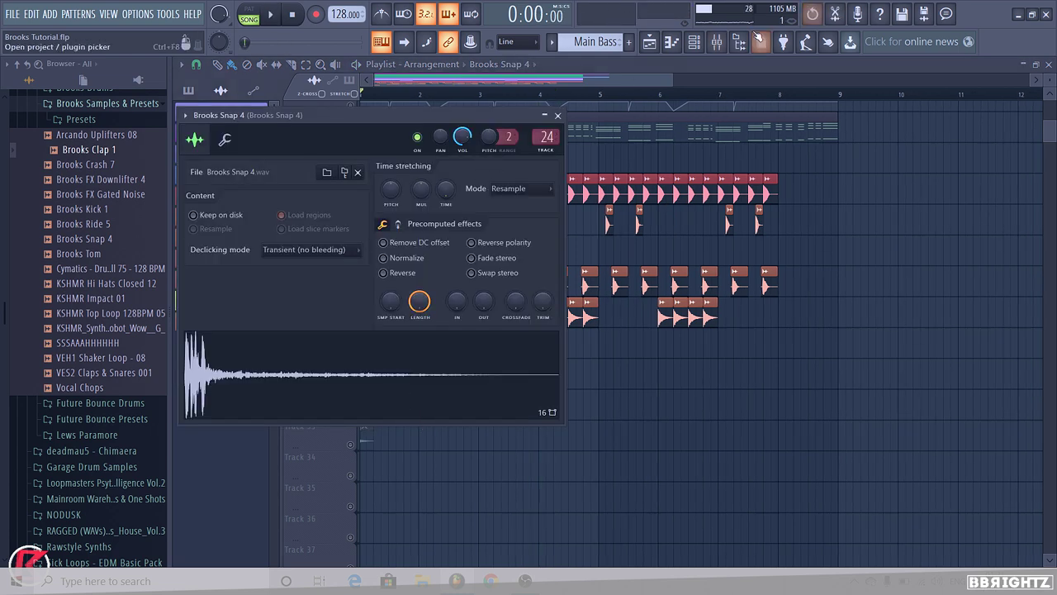
click(702, 42)
right_click(426, 386)
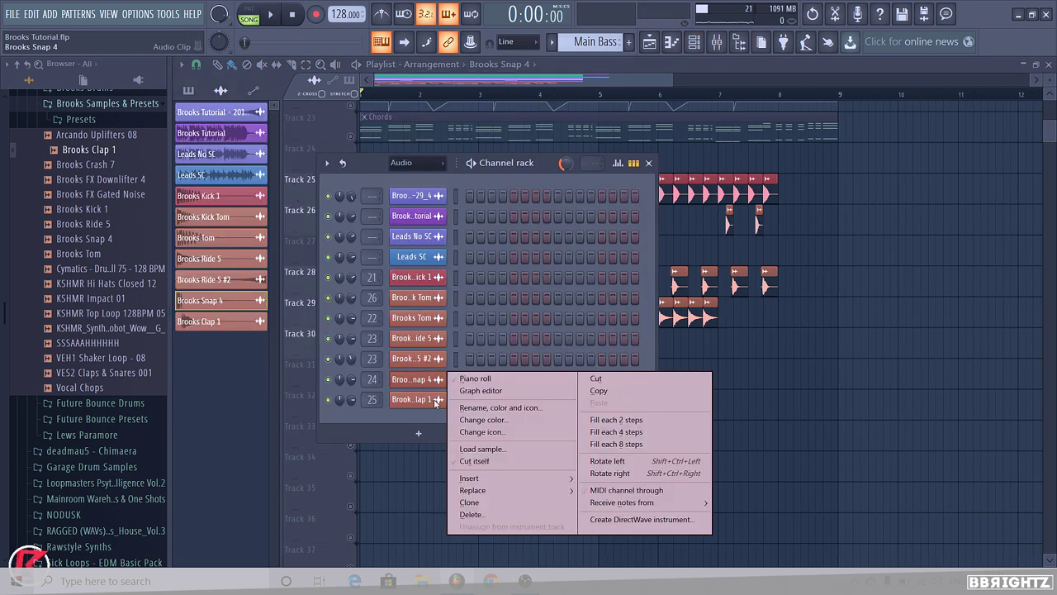
click(469, 513)
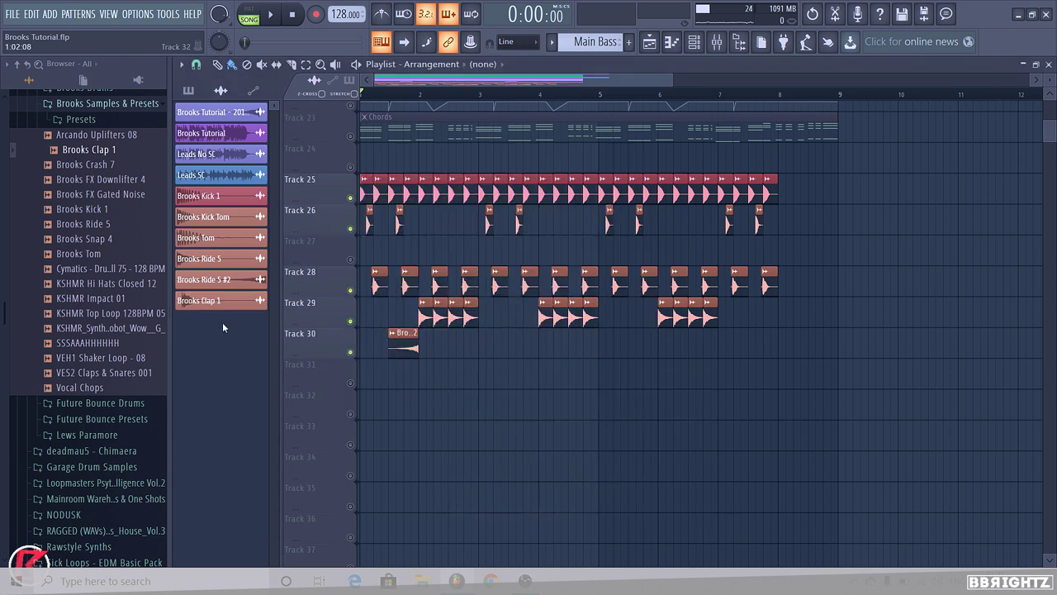
- Unmute the Chords clip on Track 23 and its channel pitch automation clips on Track 22
ctrl+scroll(582, 420, down, 4)
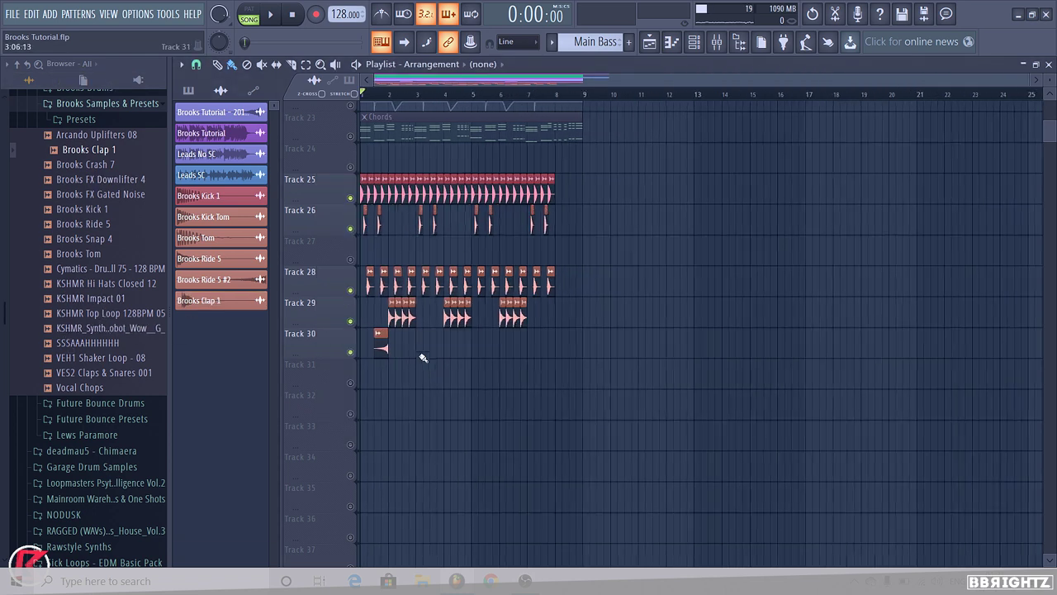
scroll(413, 347, up, 3)
click(351, 229)
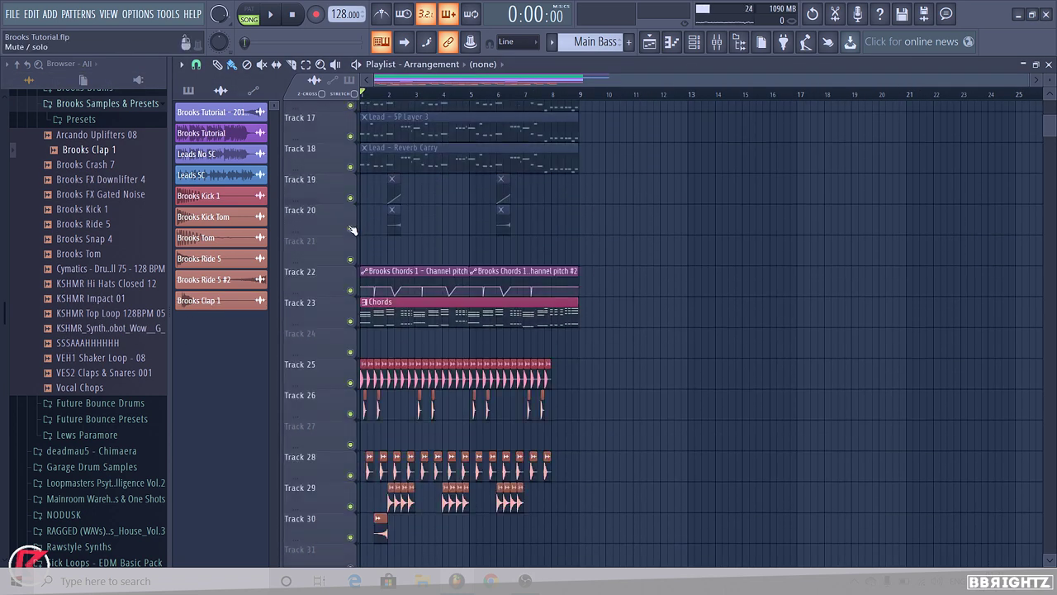
- Load Kickstart in effect slot 10 of Insert 16, the mixer track that Brooks Chords 2 is routed to
click(724, 43)
drag(619, 229, 803, 232)
scroll(805, 235, down, 4)
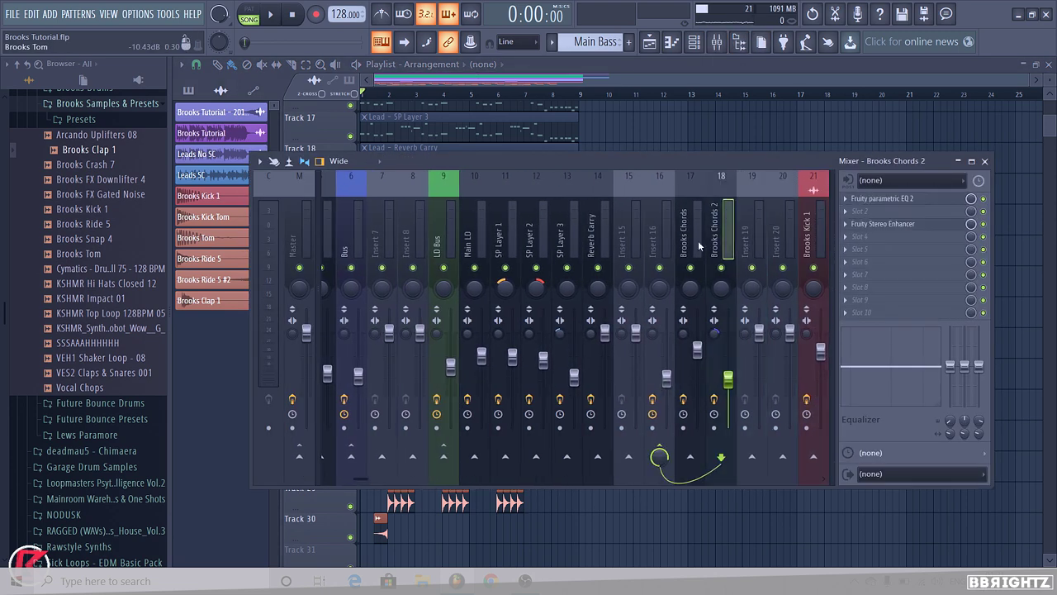
click(861, 317)
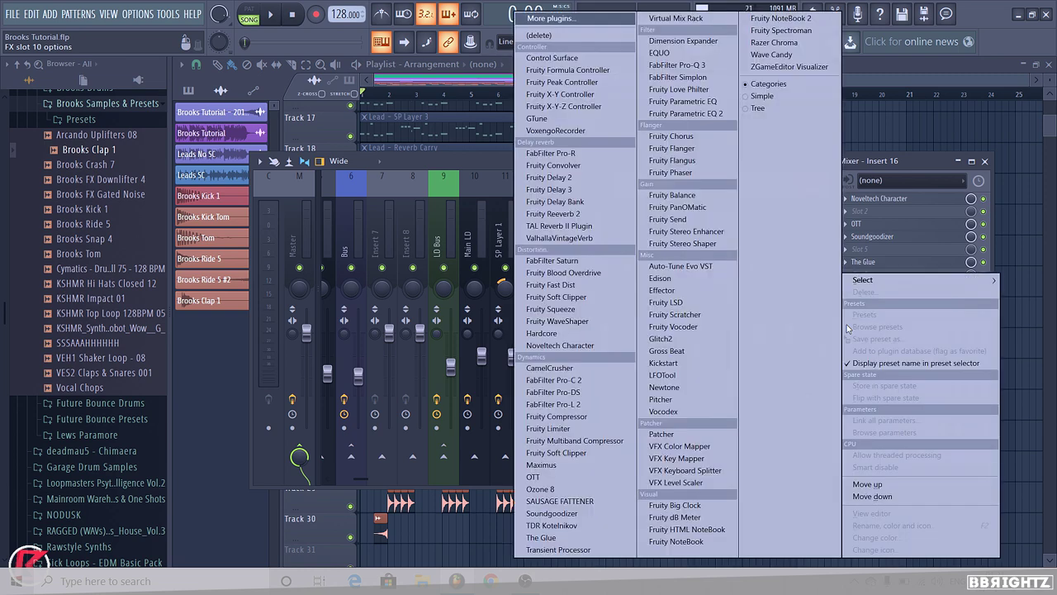
click(660, 363)
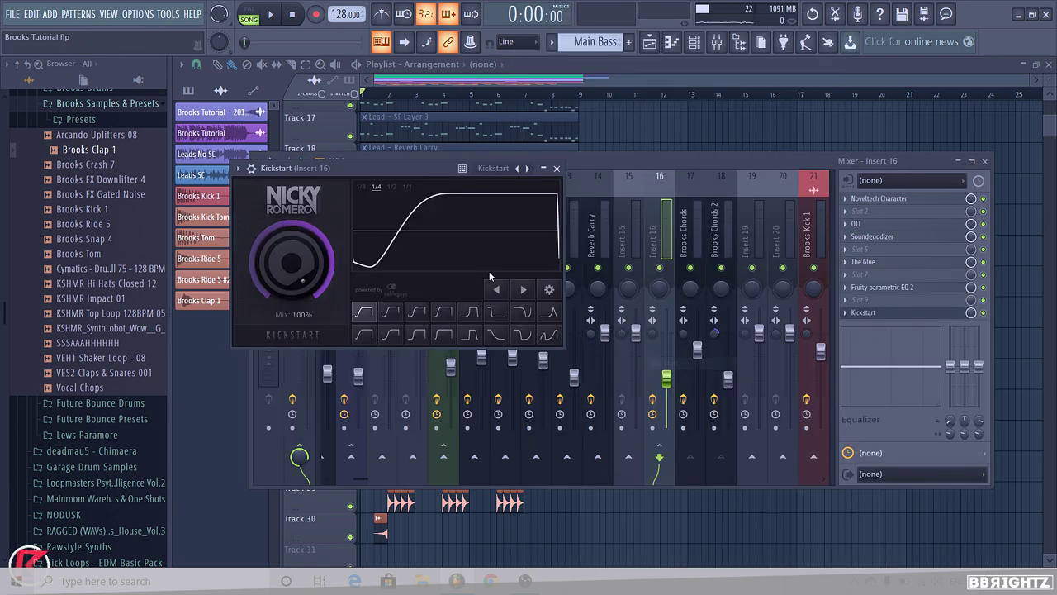
click(556, 170)
- Examine the Kickstart sidechain settings on the LD Bus mixer track
scroll(531, 226, up, 5)
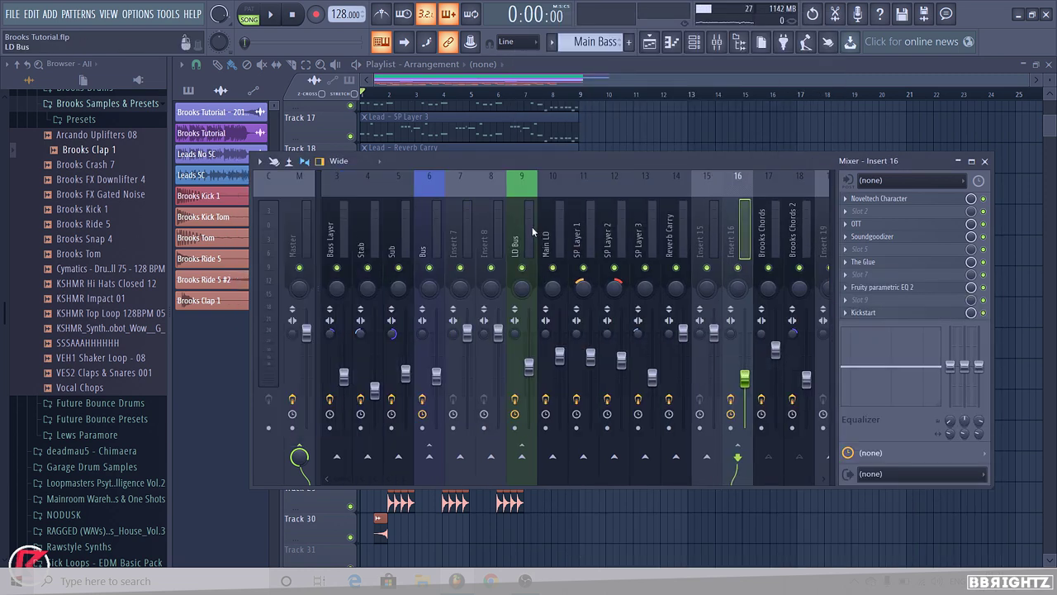
click(486, 220)
click(592, 237)
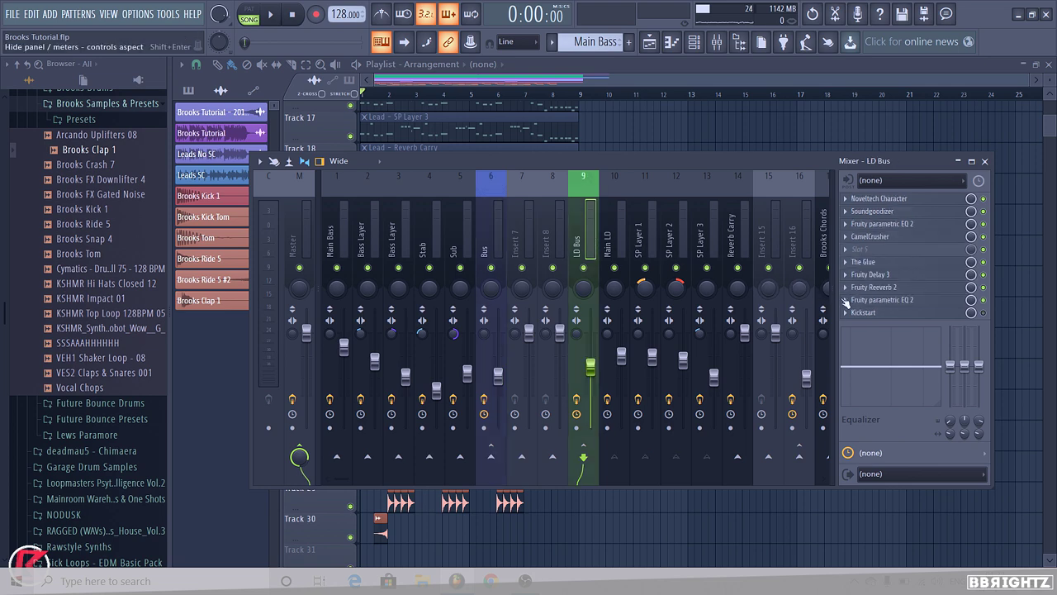
click(878, 300)
click(875, 300)
click(863, 312)
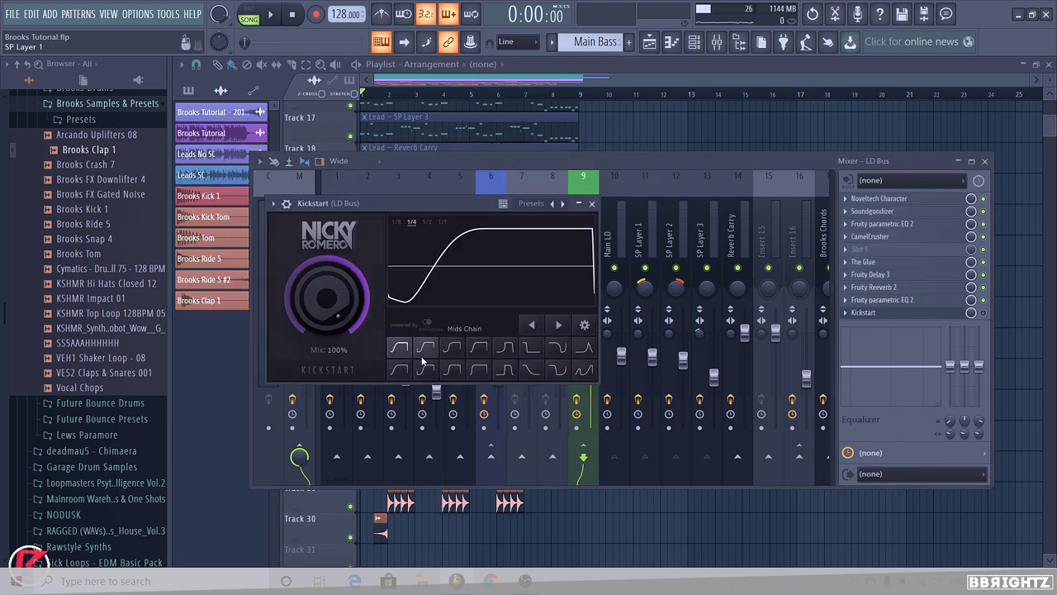
click(593, 205)
- Return to Insert 16 in the mixer and check its Kickstart settings
scroll(587, 214, down, 6)
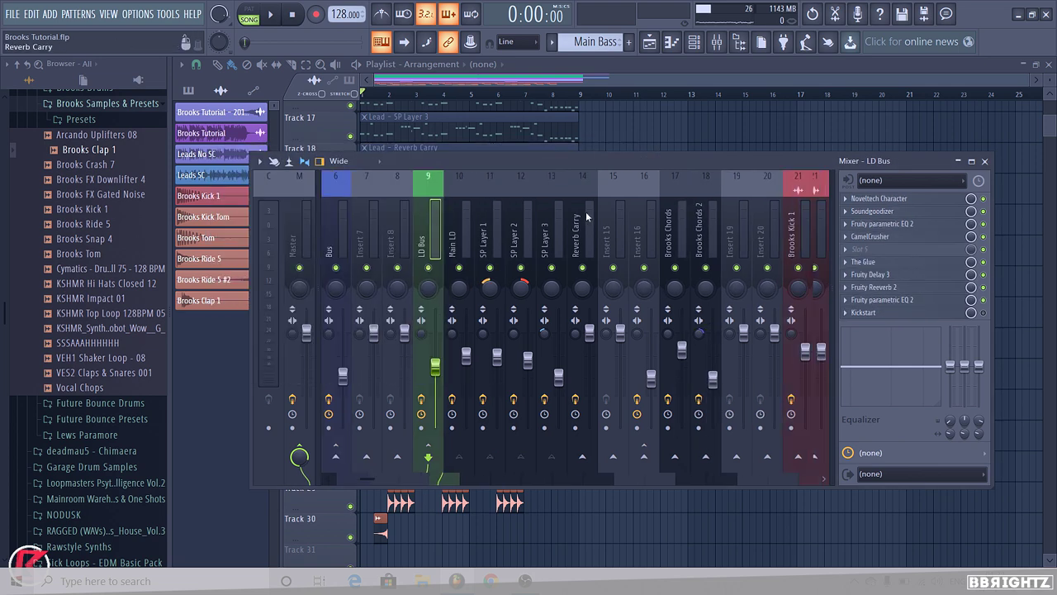
click(650, 238)
click(620, 249)
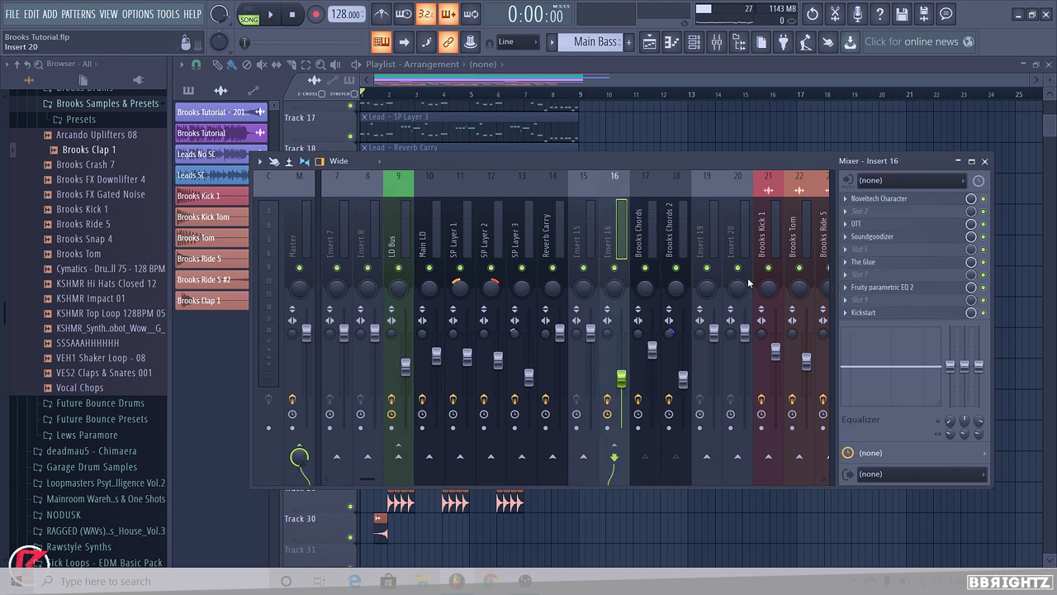
click(880, 313)
click(557, 169)
click(566, 148)
- Mute the Leads No SC clip on Track 10 and unmute the Leads SC clip on Track 11
scroll(464, 241, up, 2)
scroll(464, 245, up, 5)
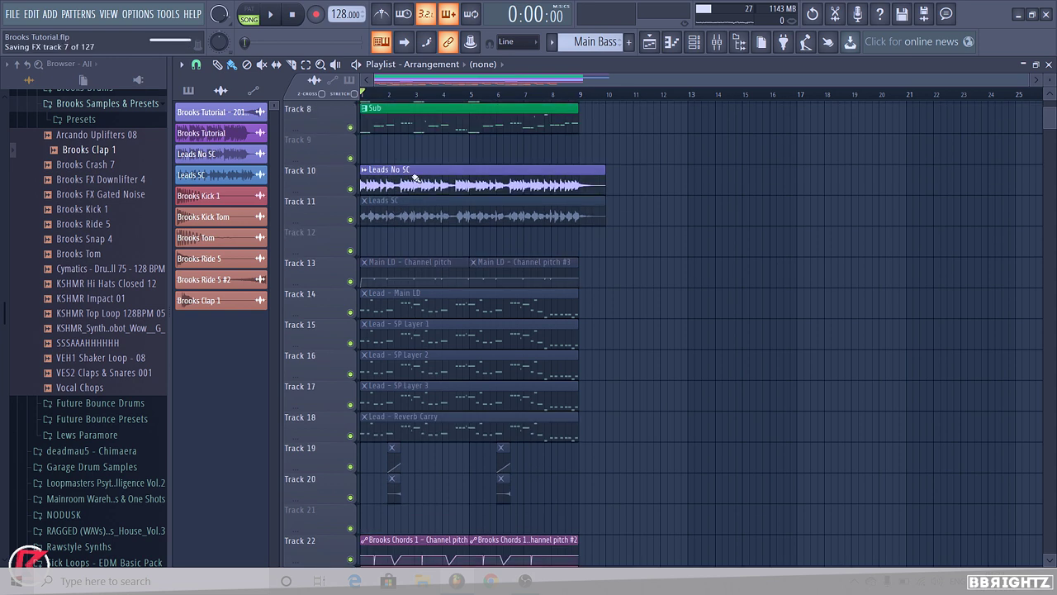
click(401, 226)
click(406, 194)
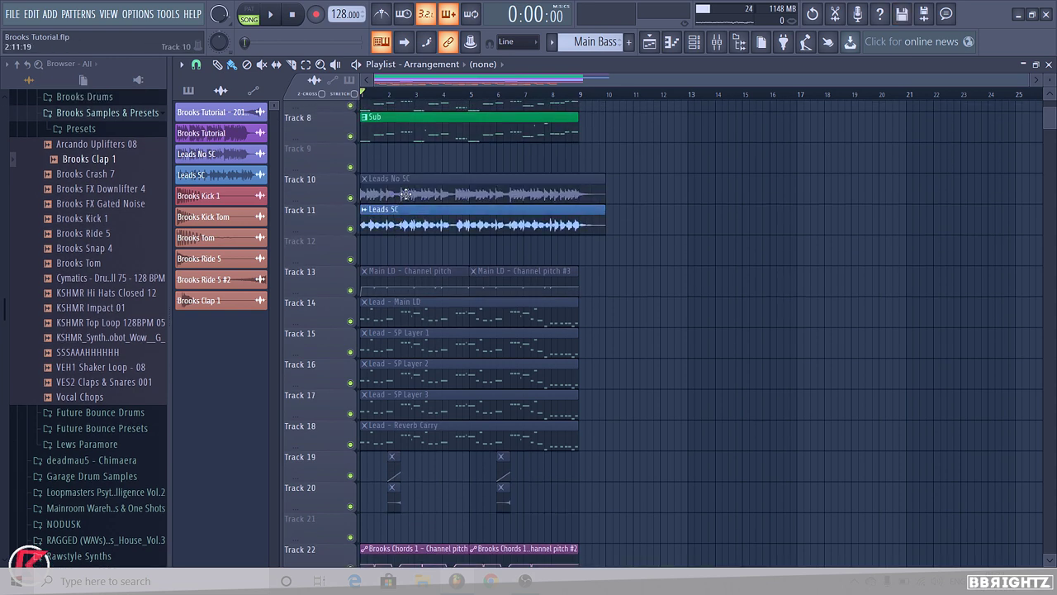
- Solo Track 11 and play the sidechained leads on their own
right_click(345, 227)
click(341, 228)
right_click(351, 228)
key(space)
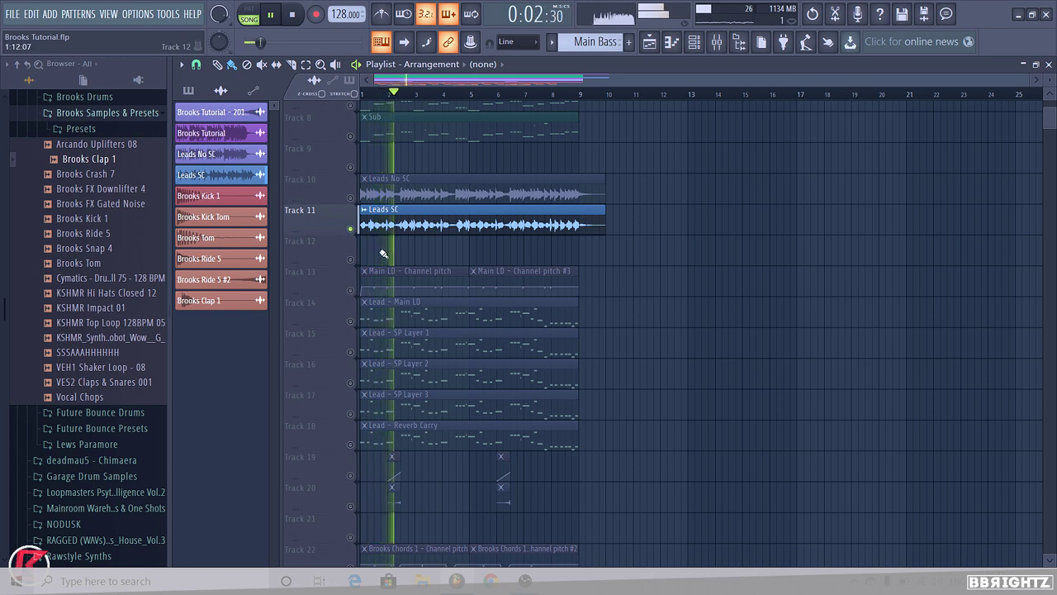
key(space)
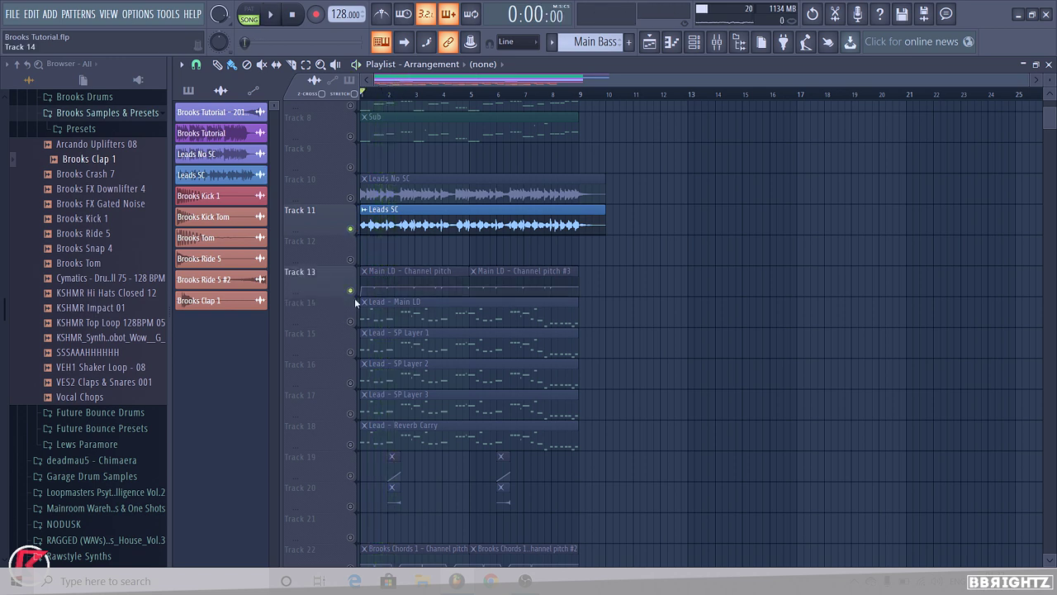
- Re-enable Tracks 22 and 23 so the chords play together with the soloed leads
scroll(354, 368, down, 1)
click(351, 505)
click(351, 475)
scroll(769, 346, up, 2)
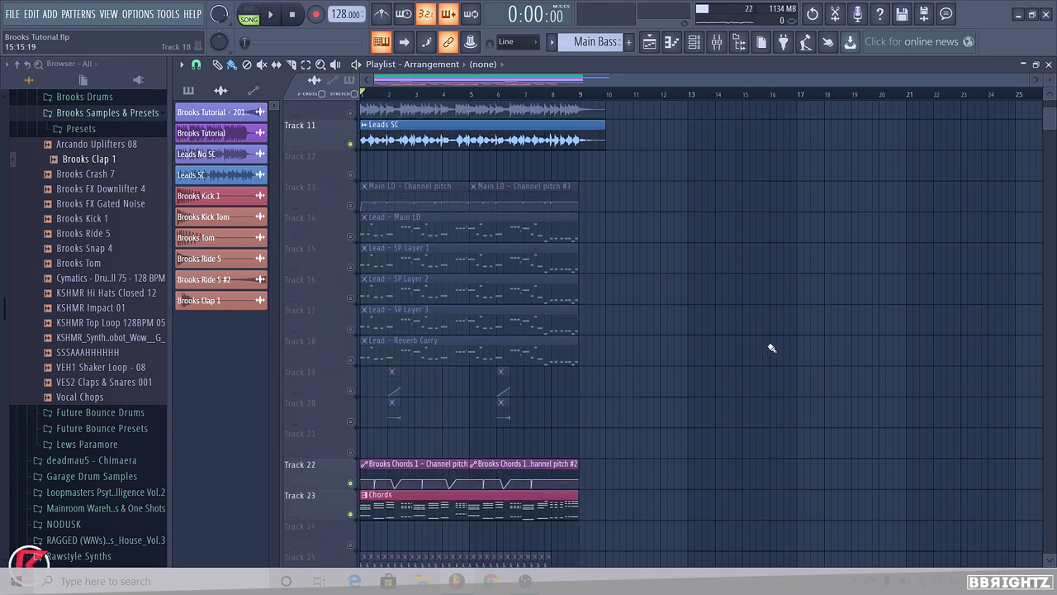
- Re-enable Tracks 3 to 8, holding the main bass, its pitch automation, the three bass layers and the sub
scroll(375, 218, up, 2)
click(350, 135)
click(350, 166)
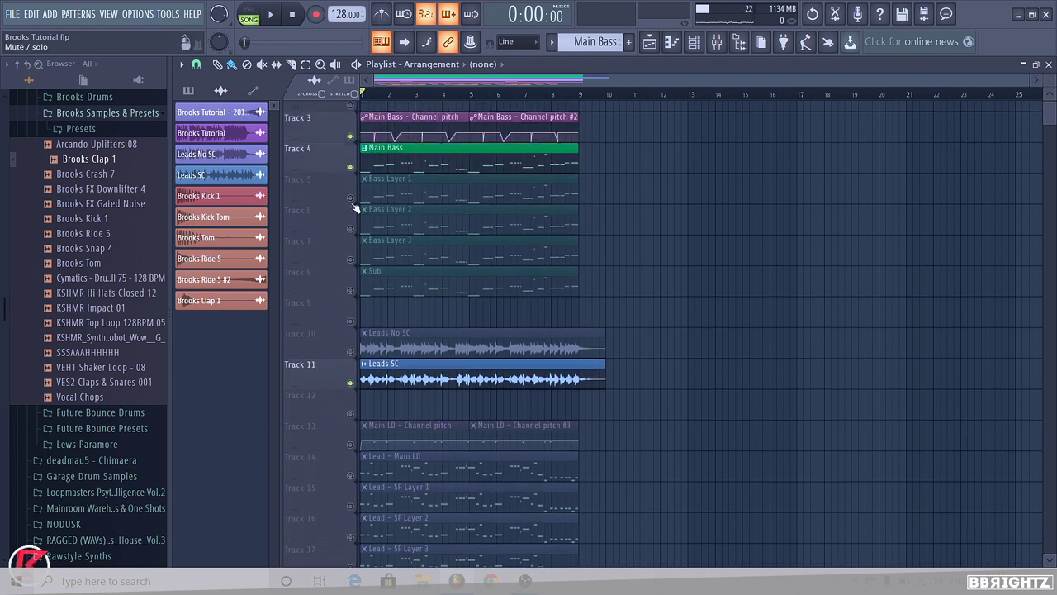
click(350, 198)
click(351, 228)
click(350, 259)
click(350, 290)
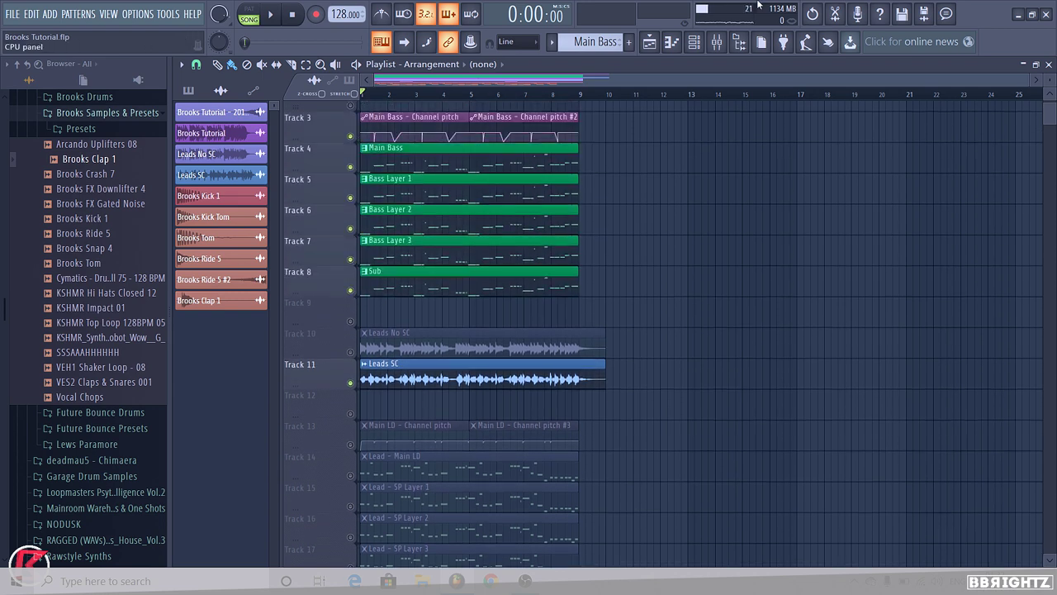
- Check the effect chain on the Bus mixer track, including Kickstart and LFOTool
click(716, 43)
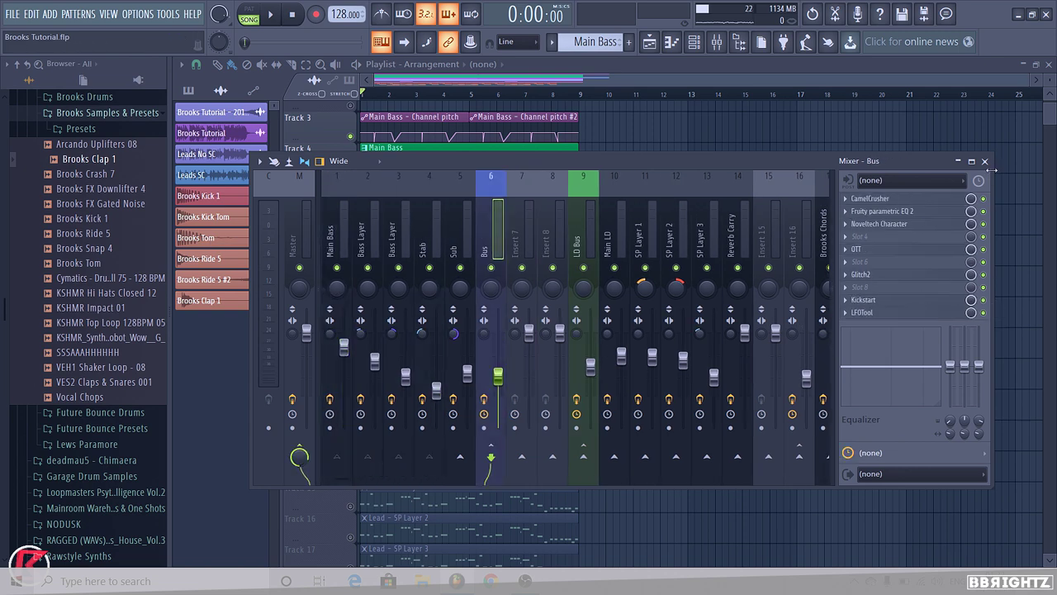
click(984, 161)
click(379, 104)
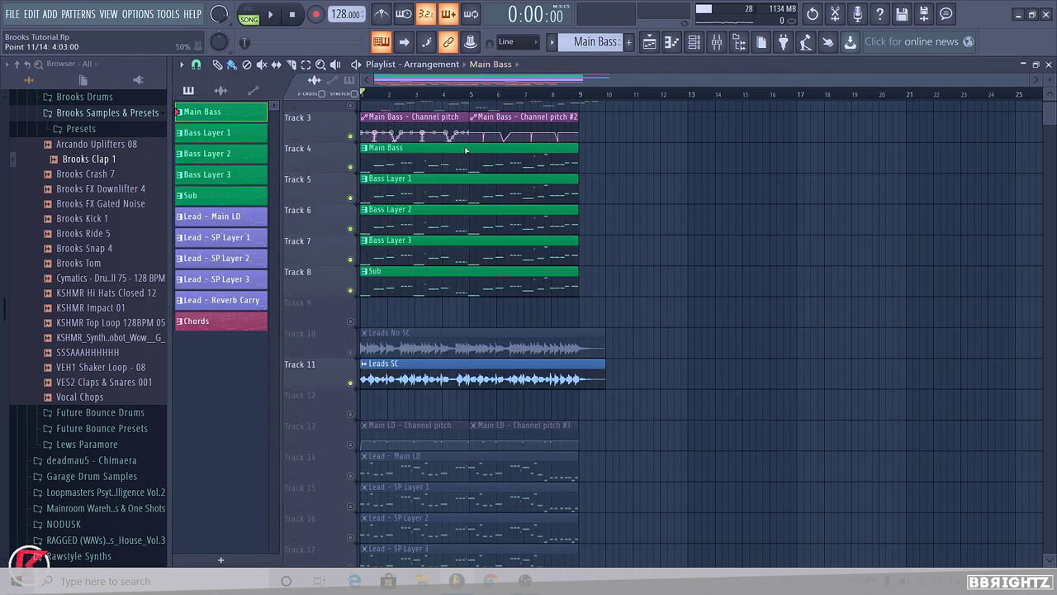
scroll(467, 150, up, 2)
scroll(353, 157, down, 5)
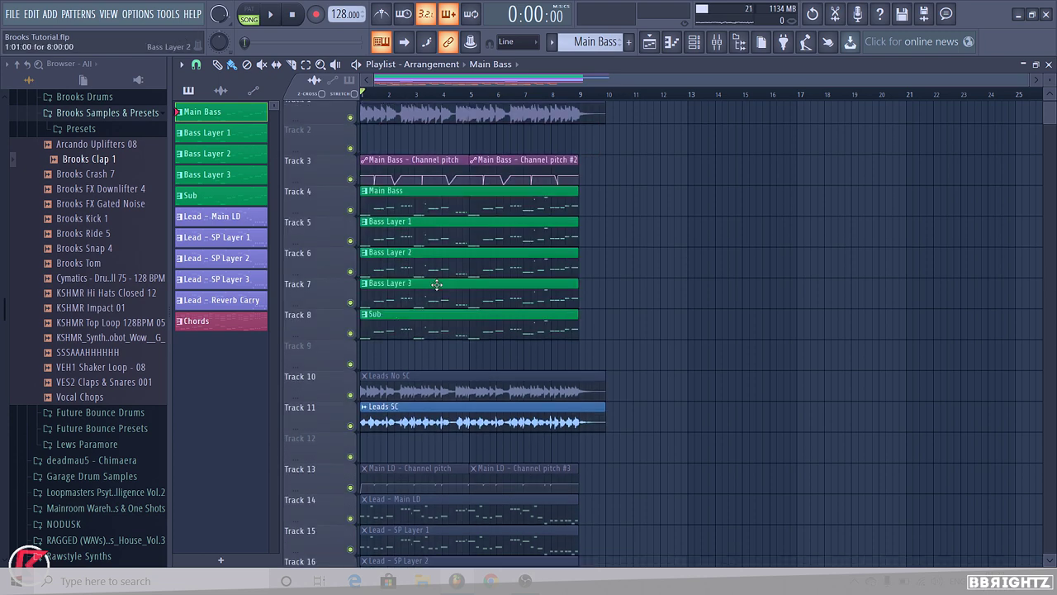
- Play the full arrangement with bass, leads, chords and drums while reviewing the playlist tracks
key(space)
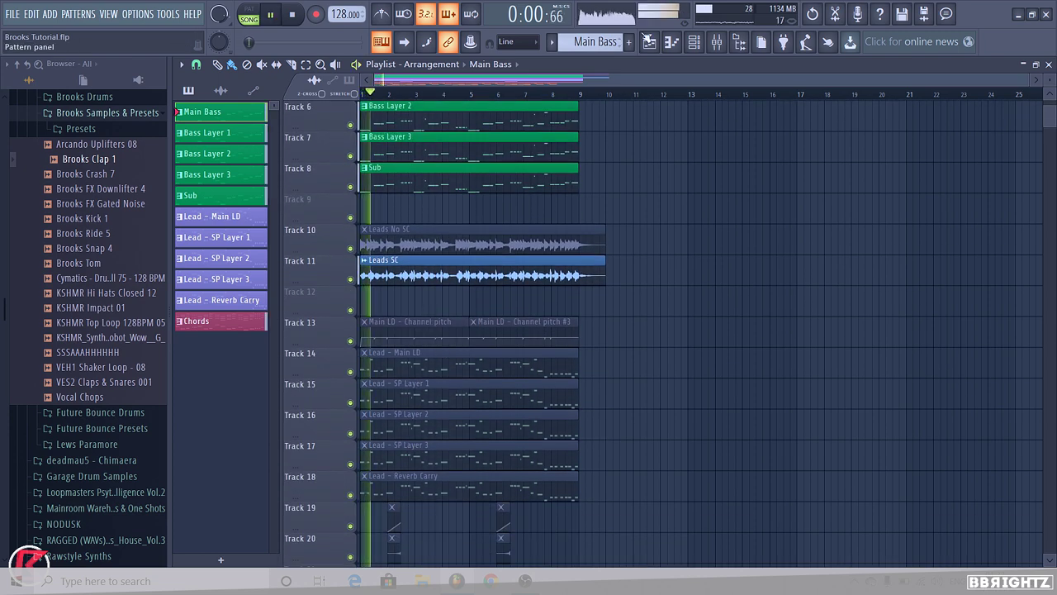
click(717, 43)
click(716, 43)
scroll(608, 151, down, 15)
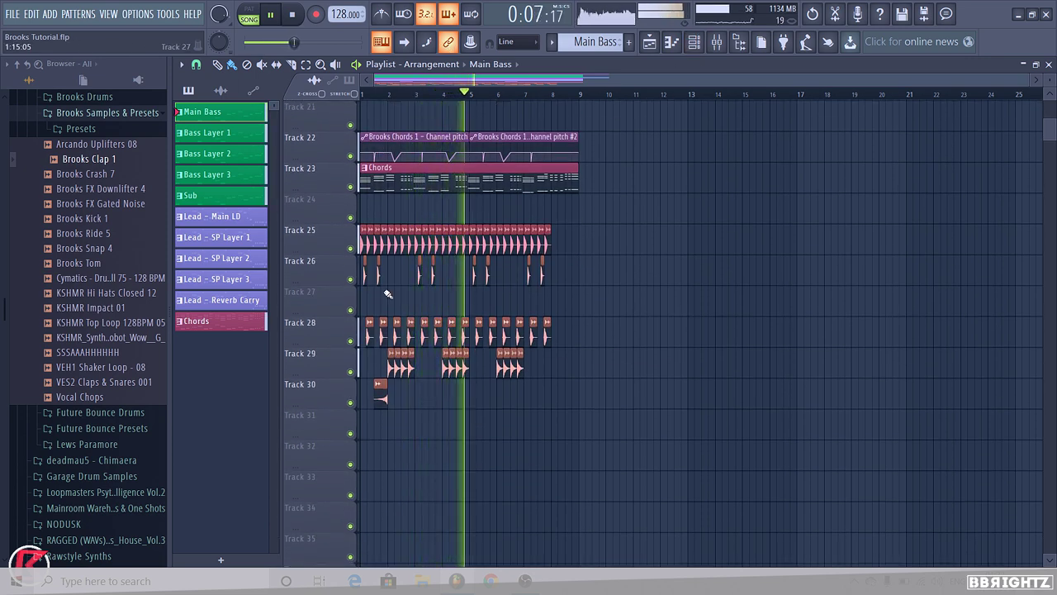
scroll(354, 281, up, 2)
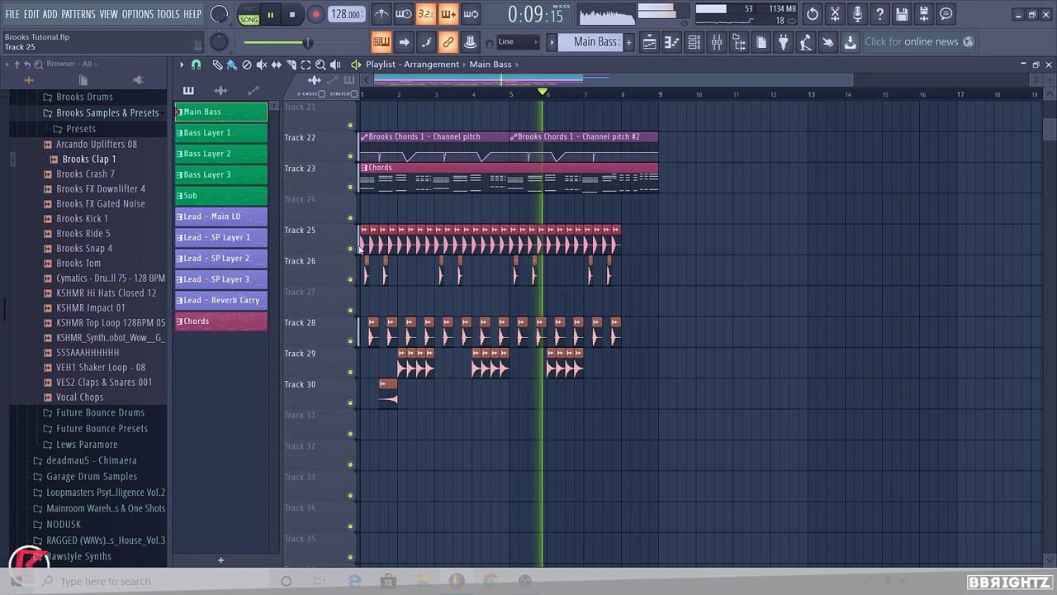
scroll(355, 273, down, 1)
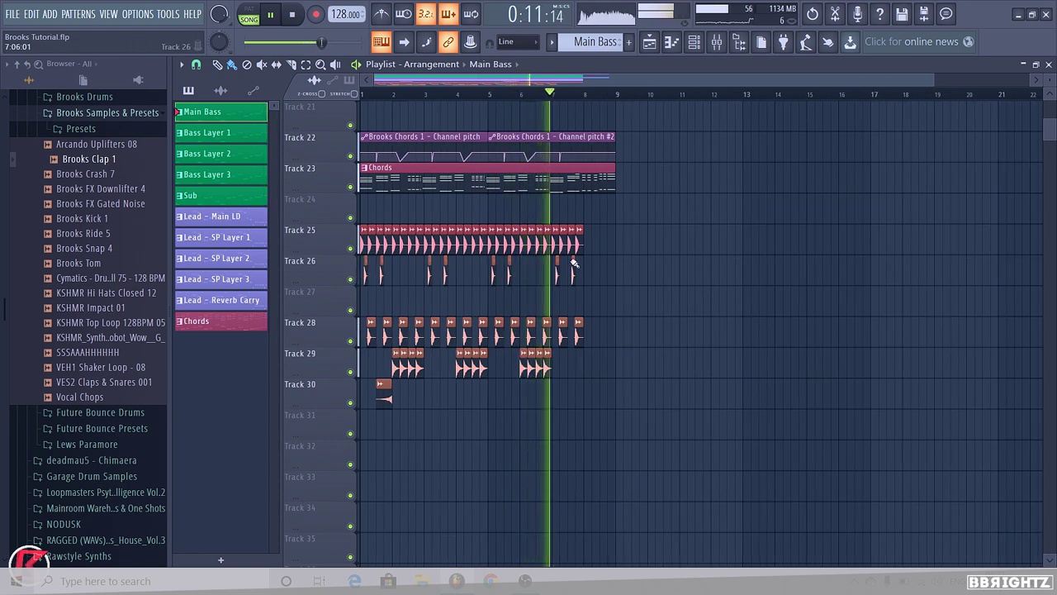
scroll(568, 254, up, 1)
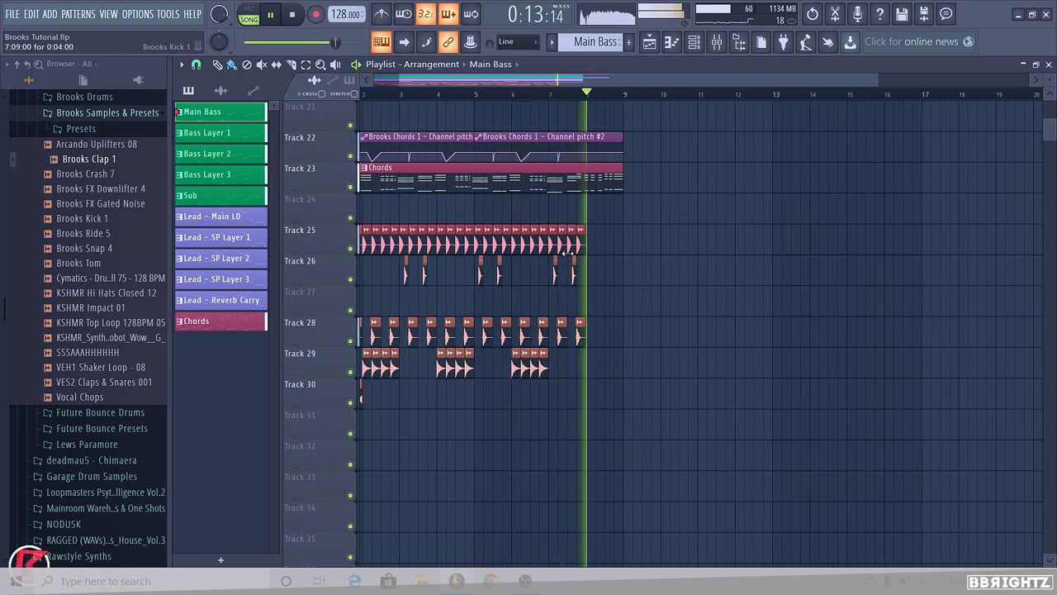
scroll(915, 276, up, 2)
scroll(715, 206, up, 3)
key(space)
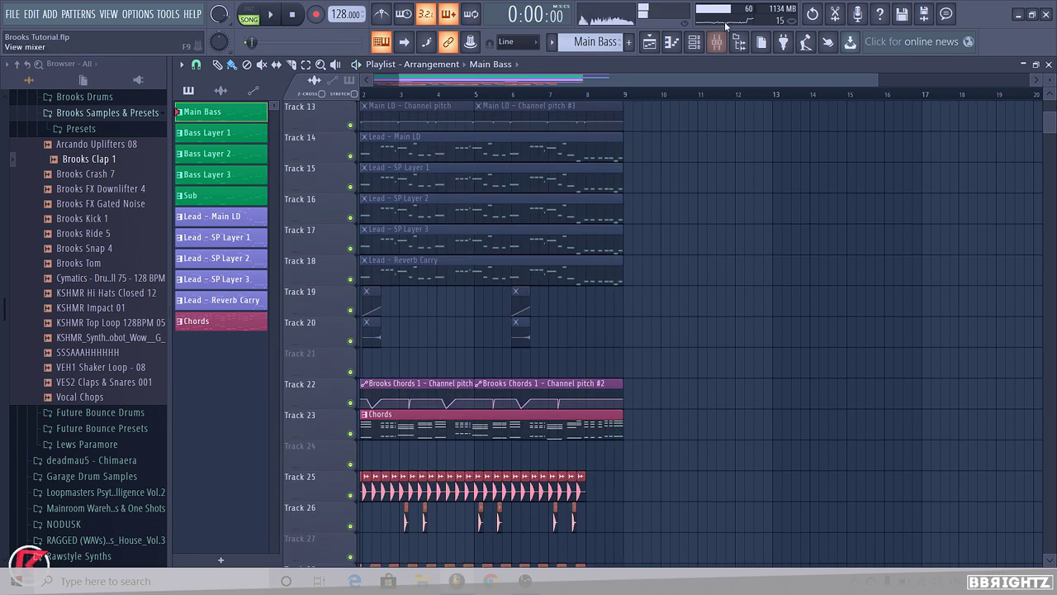
- Check the effect slots on the Sub mixer track, including Kickstart, and play the arrangement again
click(717, 42)
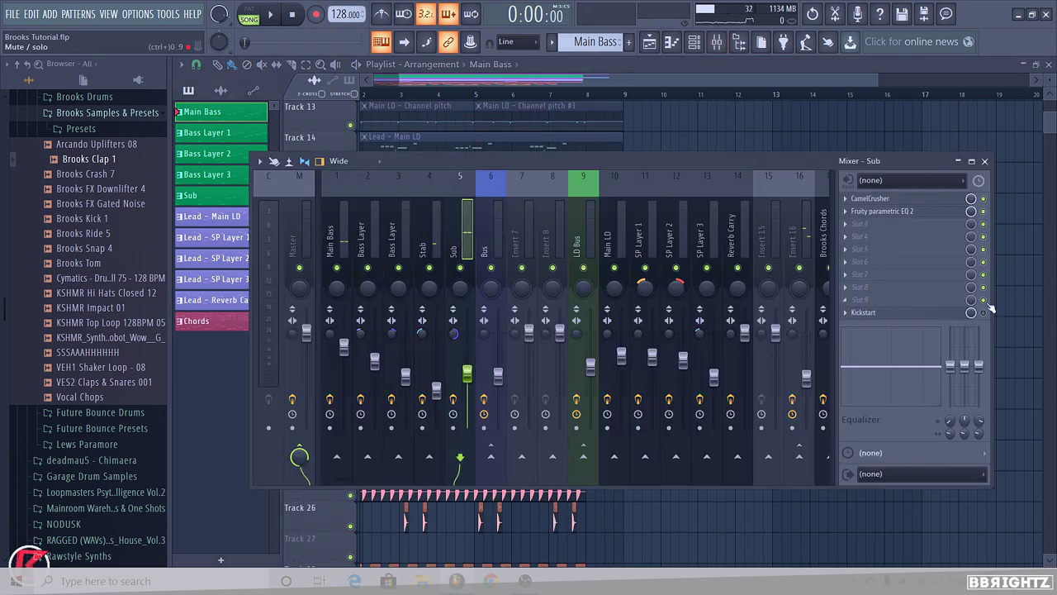
click(984, 161)
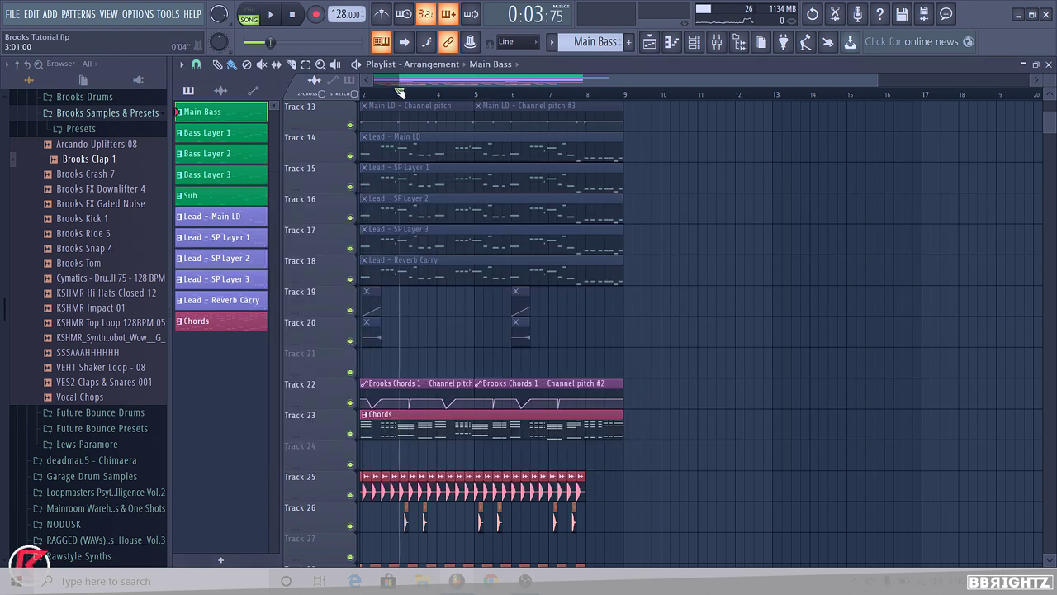
scroll(400, 92, up, 2)
key(space)
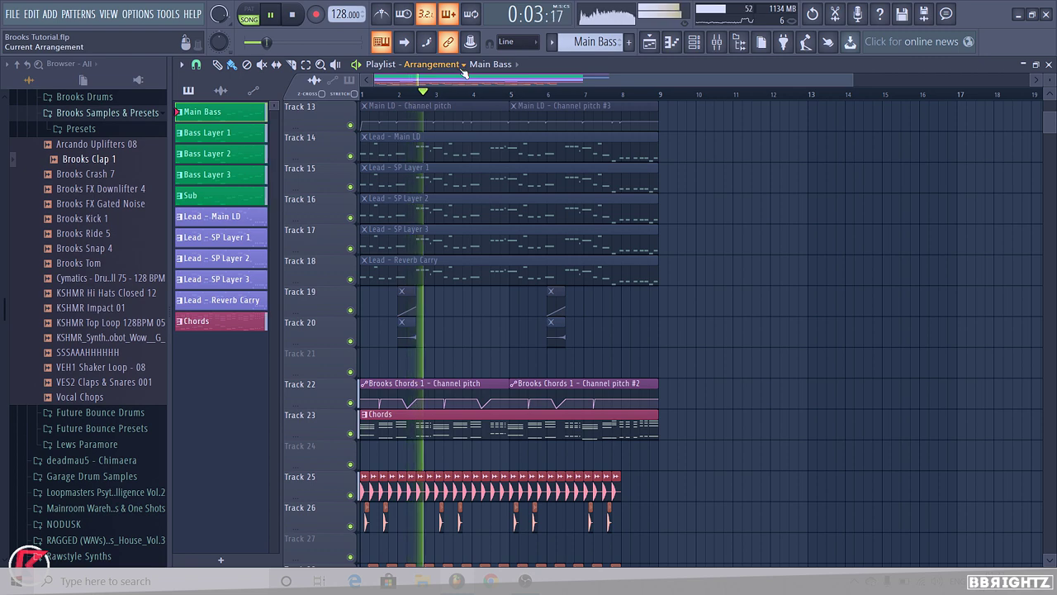
- Stop playback, solo the kick on Track 25, and check the effect chain on the LD Bus mixer track
key(space)
scroll(315, 452, down, 2)
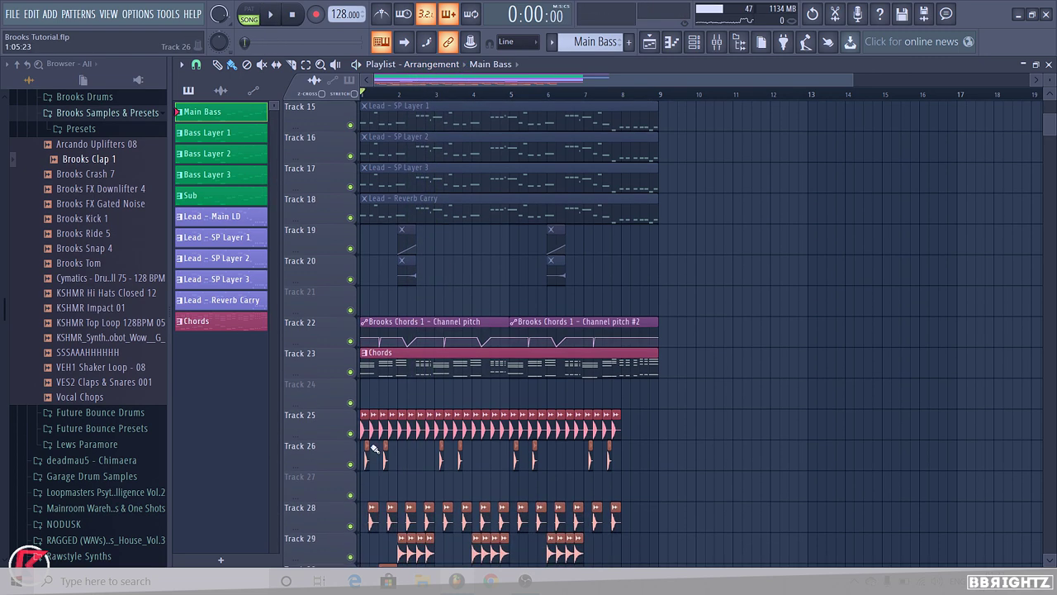
right_click(351, 434)
click(716, 43)
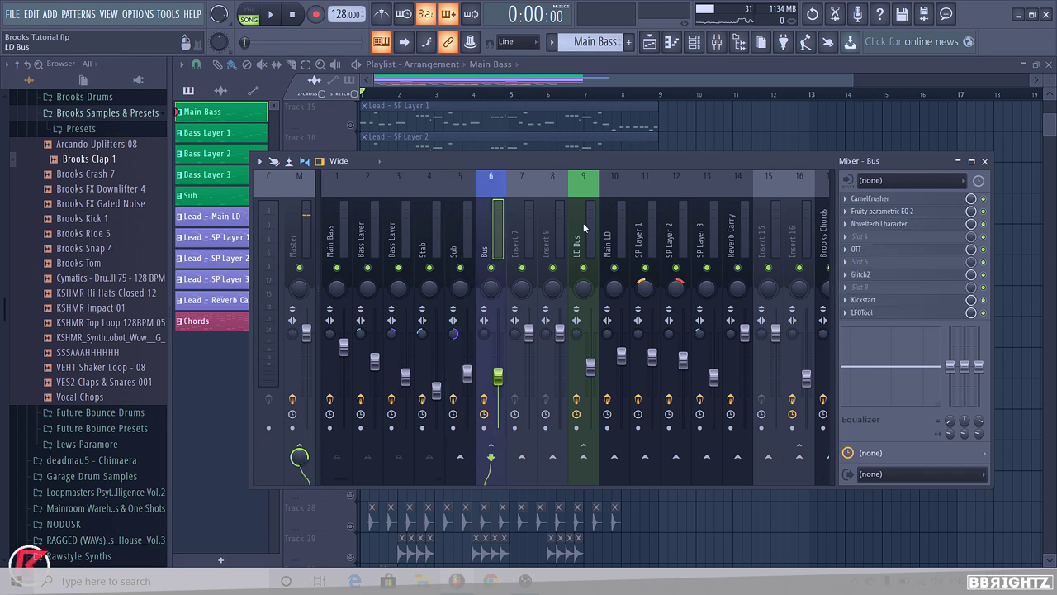
click(585, 229)
scroll(575, 230, down, 5)
scroll(574, 230, down, 4)
scroll(500, 227, up, 5)
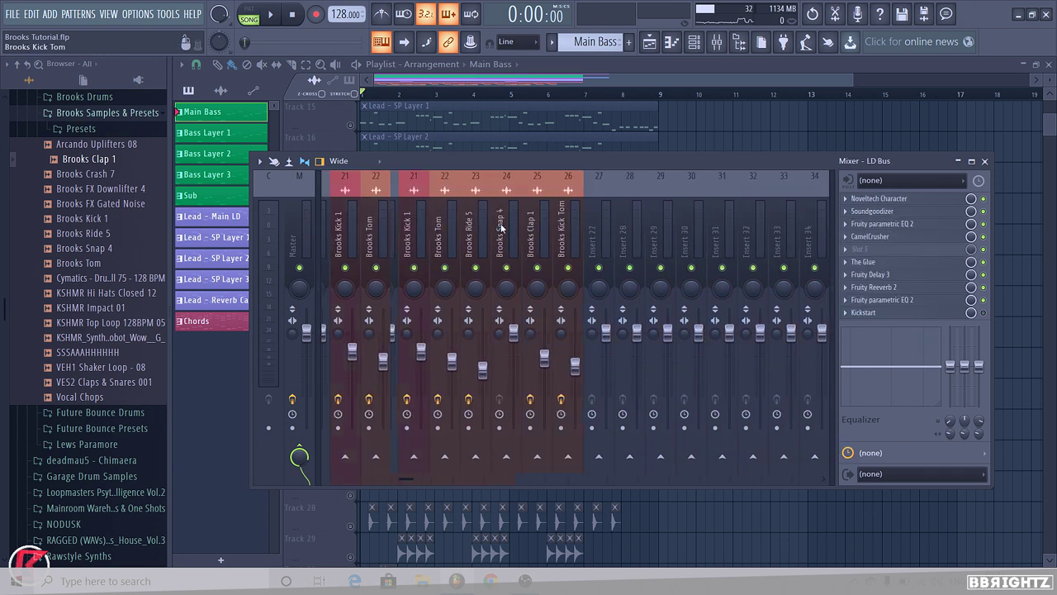
- Inspect the LFOTool and Kickstart settings on the Bus mixer track
click(578, 231)
scroll(463, 232, down, 2)
drag(399, 239, 485, 235)
scroll(537, 241, up, 5)
click(889, 312)
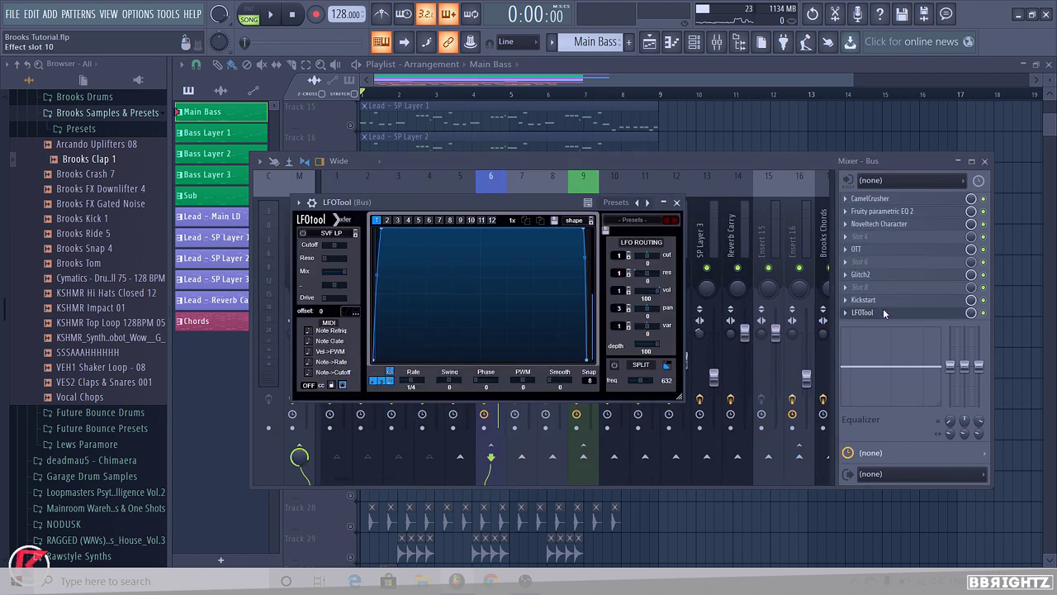
click(875, 300)
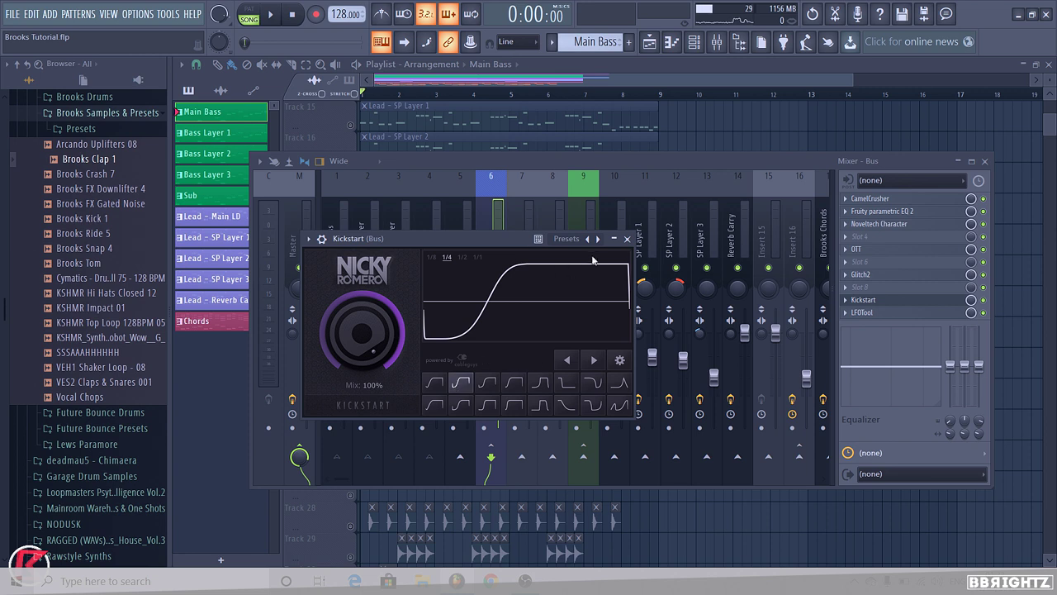
click(626, 240)
- Inspect the Kickstart sidechain curve on the Insert 16 mixer track
scroll(584, 237, down, 3)
scroll(594, 237, down, 2)
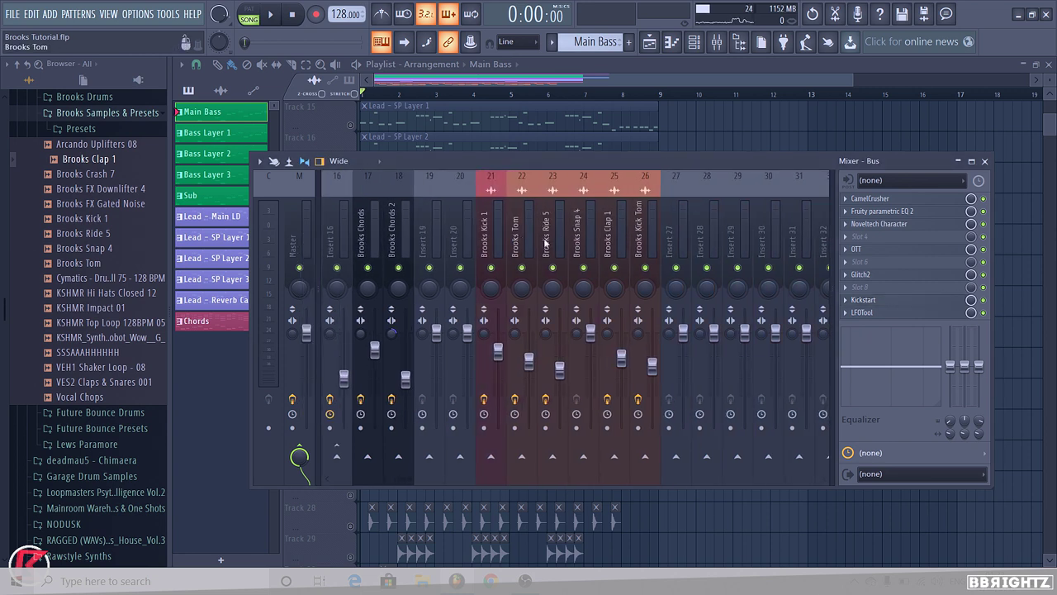
scroll(544, 242, up, 2)
click(519, 239)
click(875, 312)
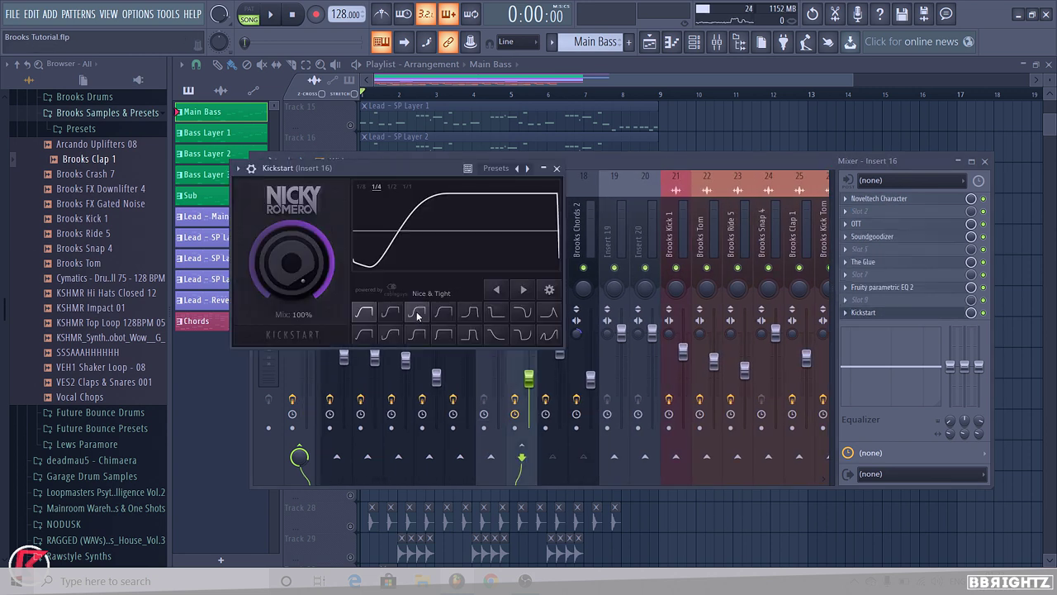
click(556, 167)
key(F9)
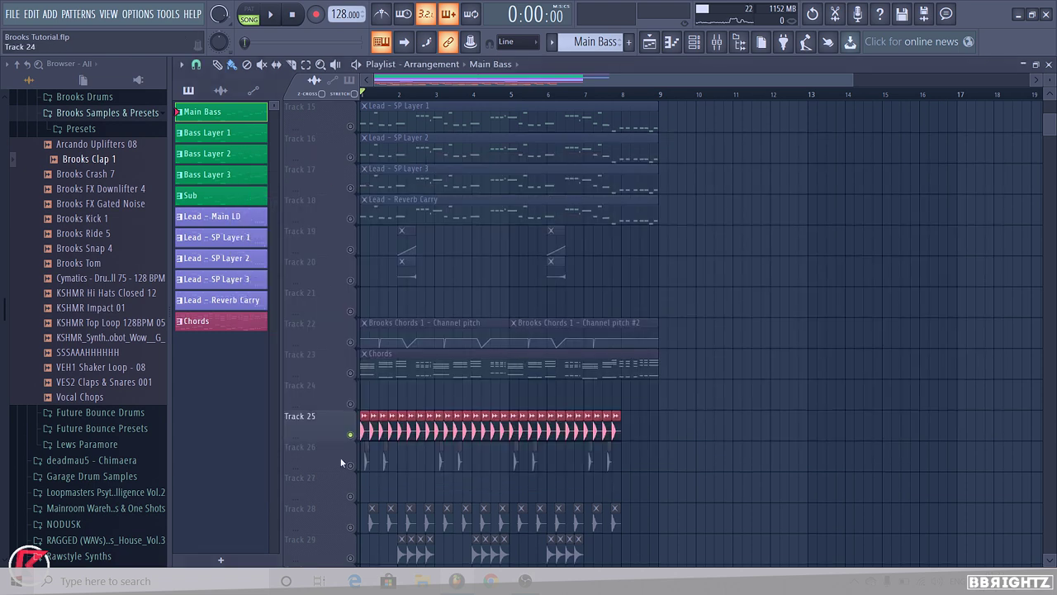
- Enable Tracks 22 and 23 and play the chords with their pitch automation against only the kick
scroll(342, 411, down, 3)
scroll(342, 411, down, 3)
click(350, 194)
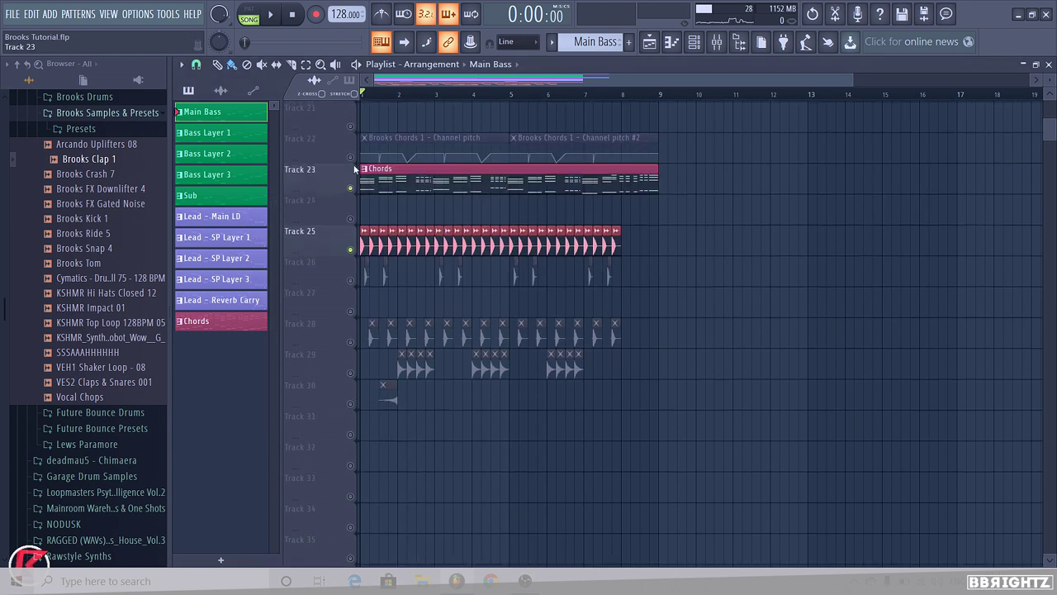
click(350, 164)
key(space)
scroll(346, 239, up, 5)
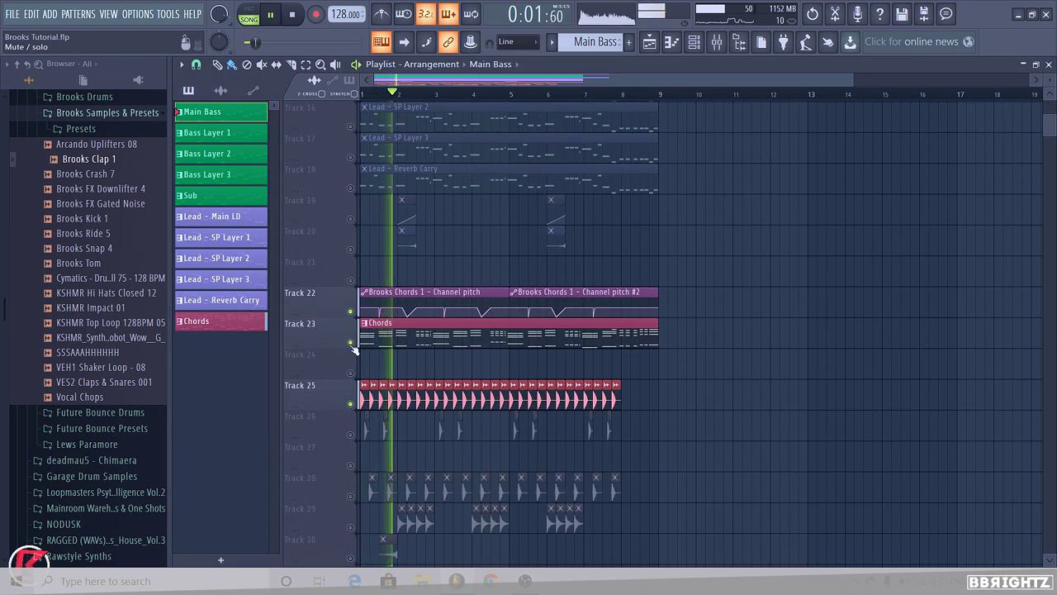
key(space)
- Re-enable all playlist tracks and lower the Brooks Ride 5 mixer volume while the arrangement plays
right_click(351, 311)
right_click(351, 311)
key(space)
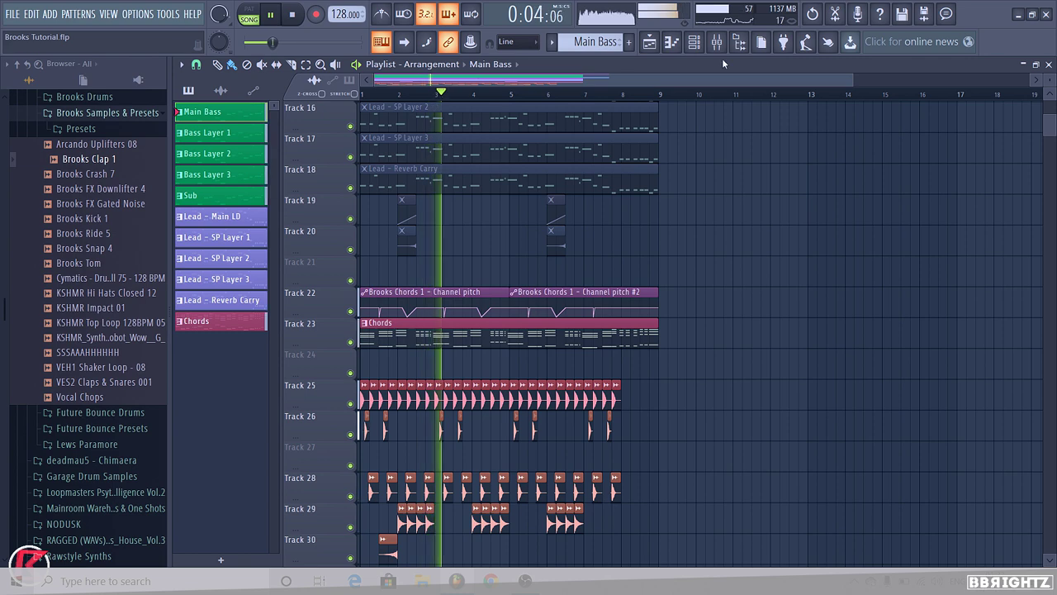
key(F9)
scroll(554, 238, right, 3)
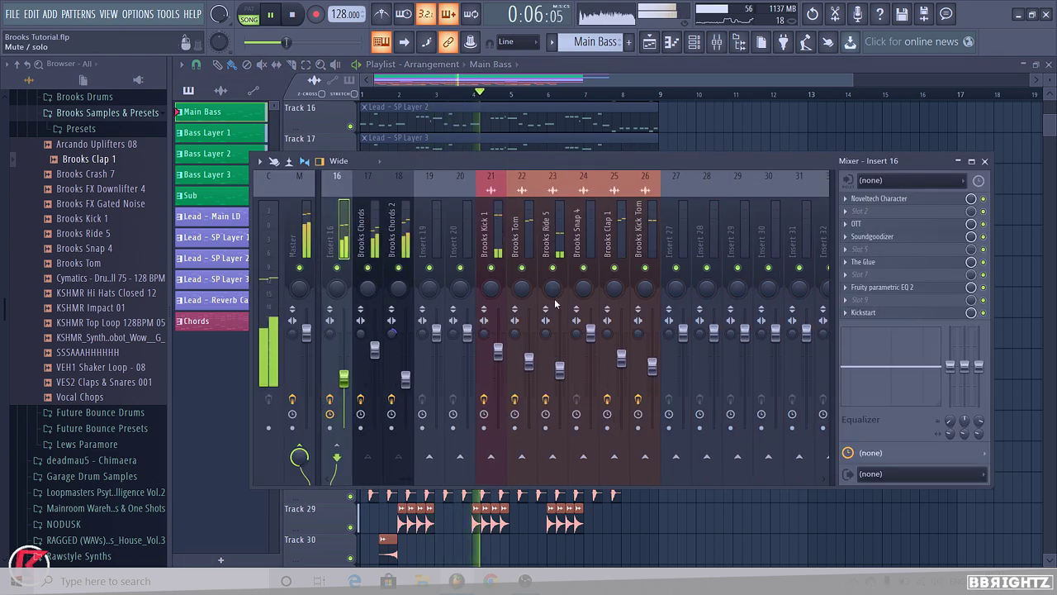
click(553, 235)
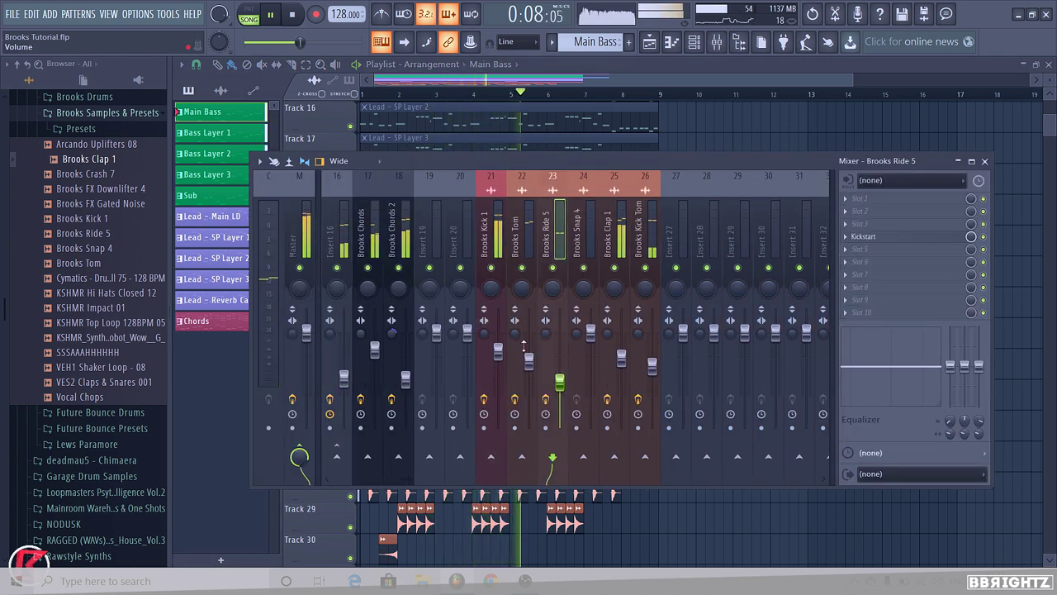
- Check the Brooks Clap 1 mixer track's EQ in solo and raise its volume to about -5.7 dB
click(614, 248)
key(space)
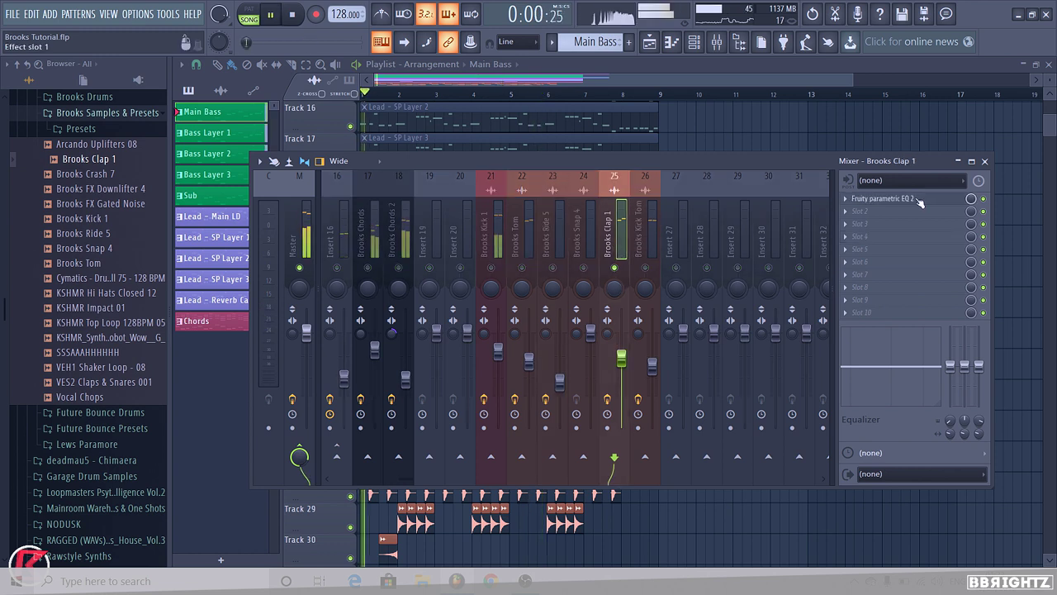
click(920, 198)
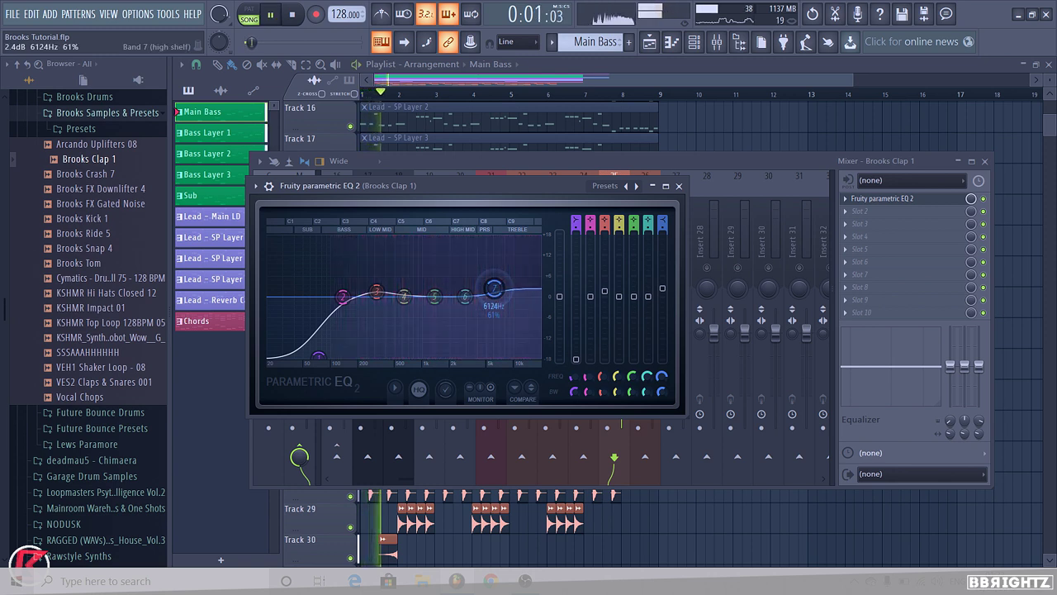
click(679, 186)
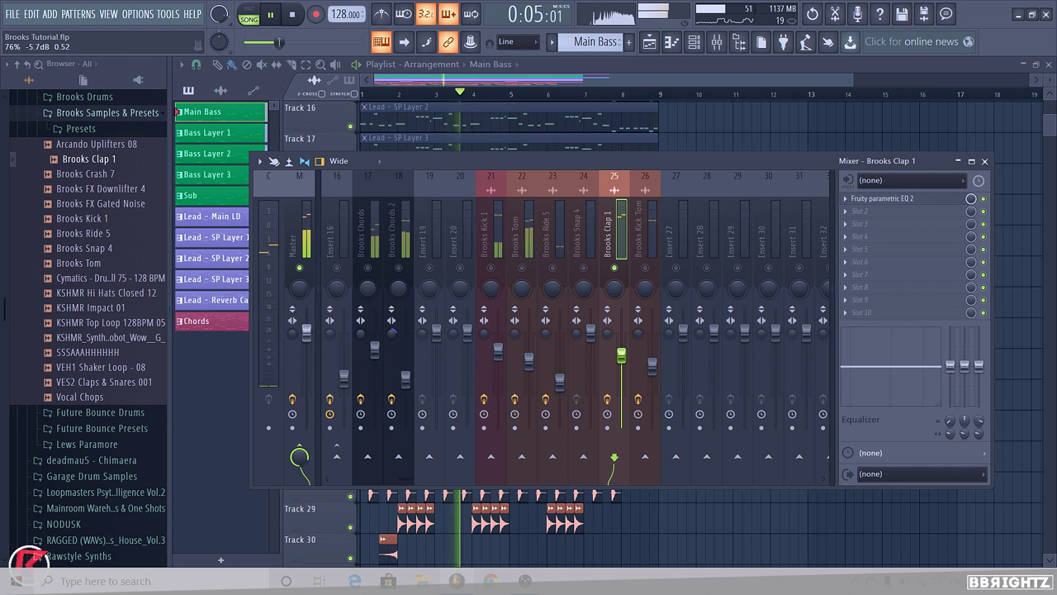
key(space)
ctrl+click(615, 269)
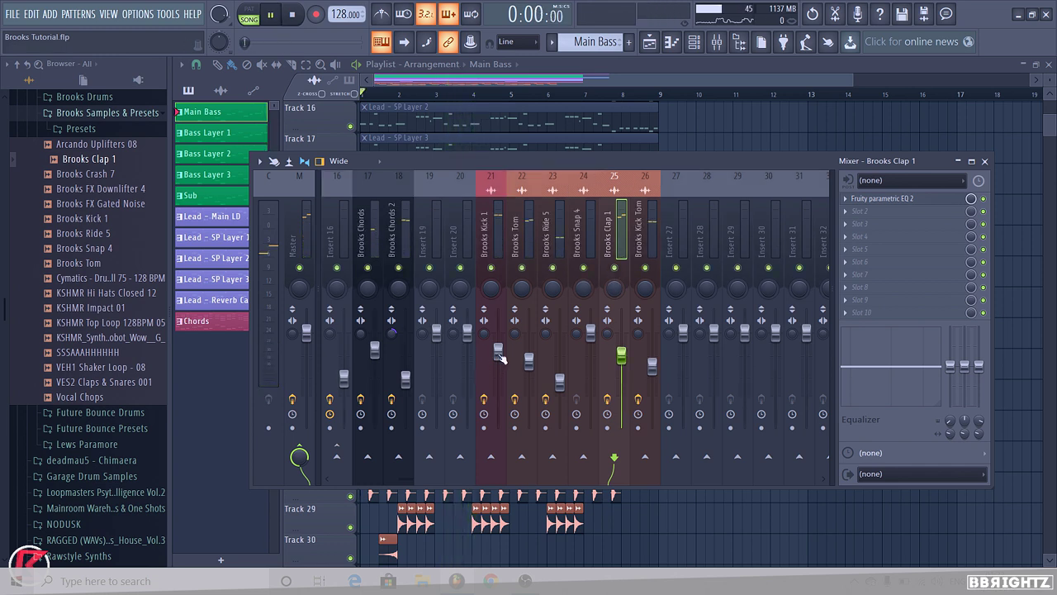
- Raise the Brooks Kick 1 mixer volume to about -4.1 dB while playing the full arrangement
click(499, 352)
key(space)
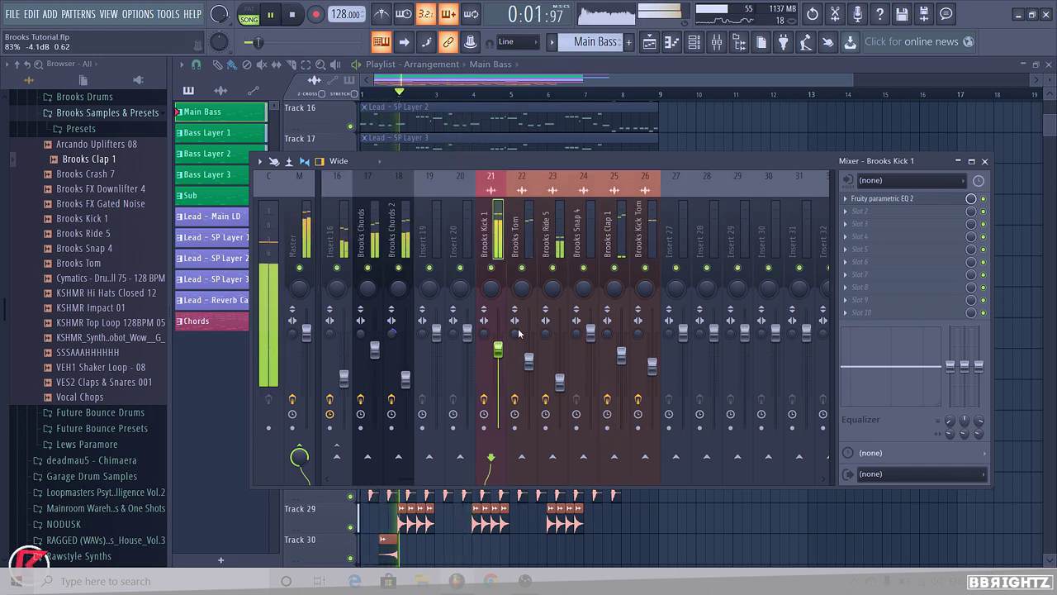
key(F9)
scroll(406, 354, down, 3)
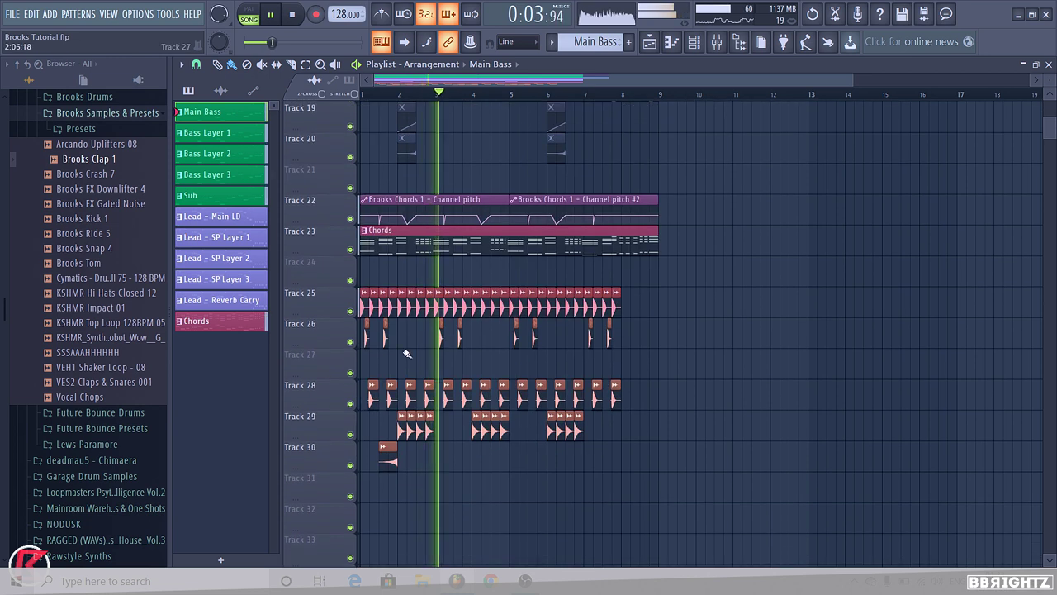
key(space)
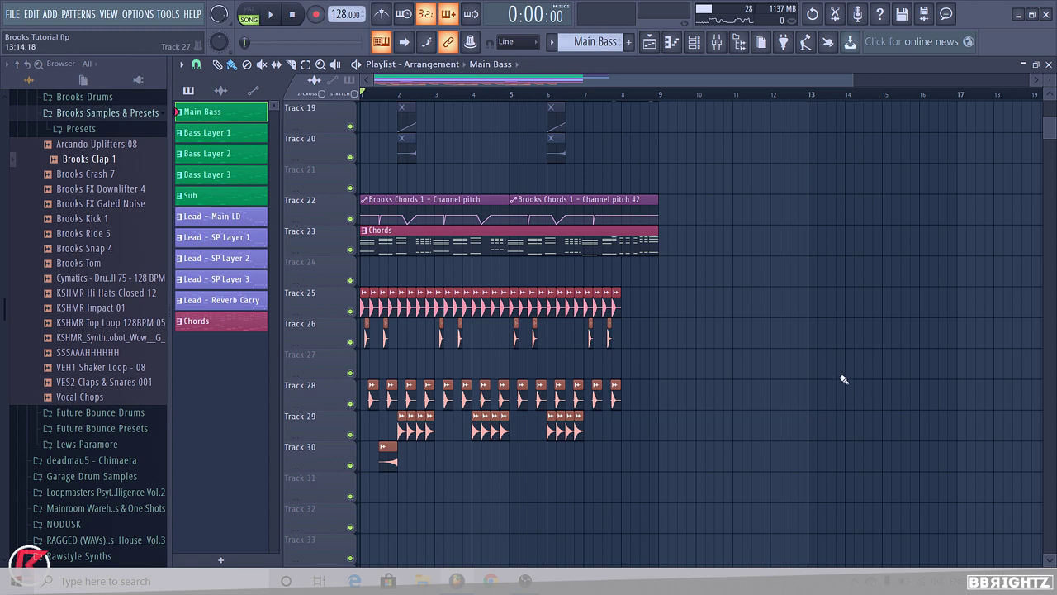
- Preview the KSHMR Hi Hats Closed 12, KSHMR Top Loop 128BPM 05 and Brooks FX Gated Noise samples
click(72, 294)
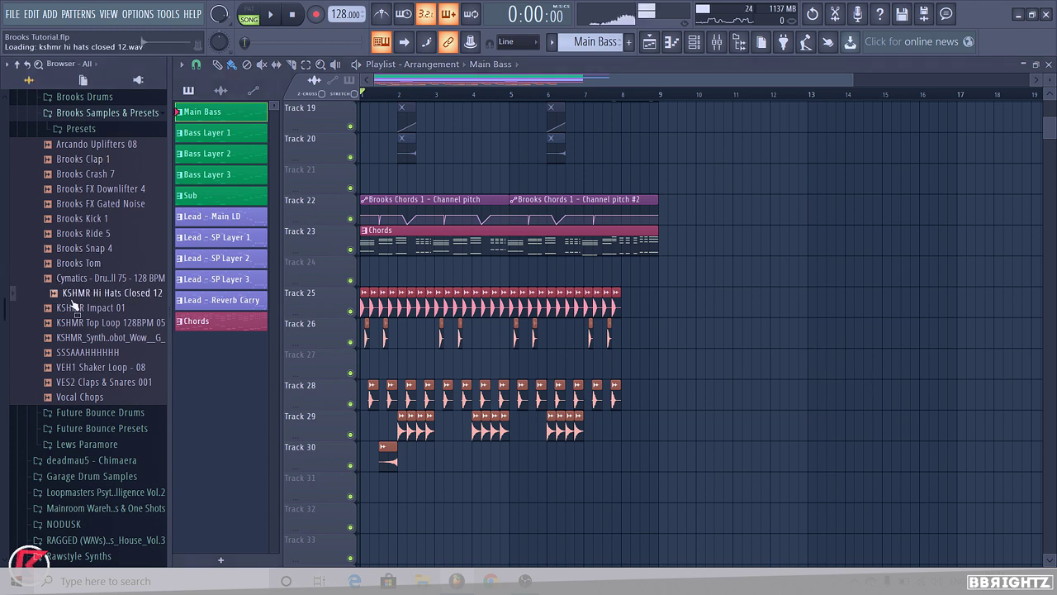
click(88, 322)
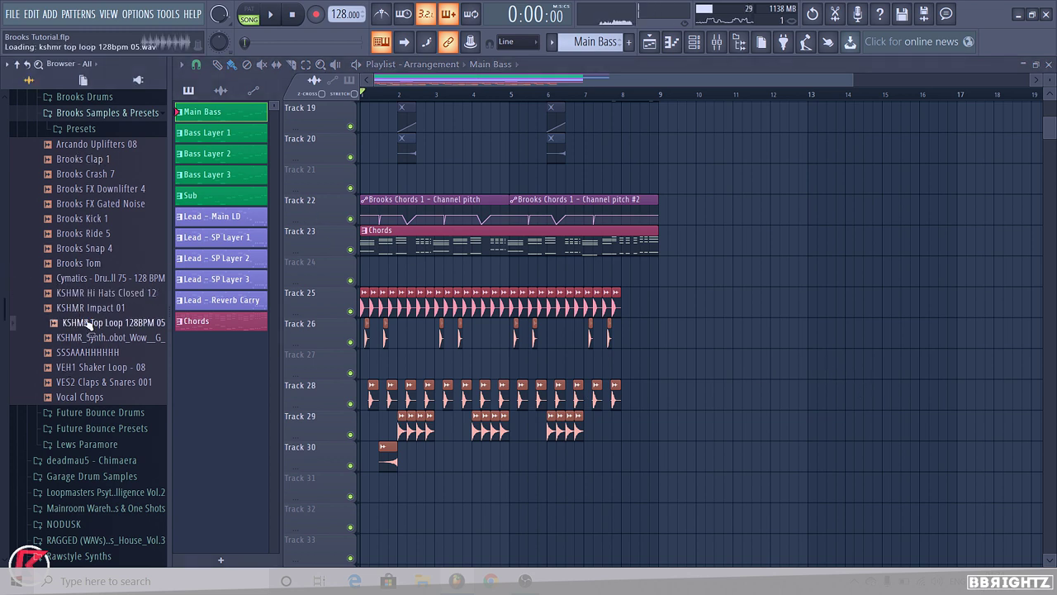
click(96, 204)
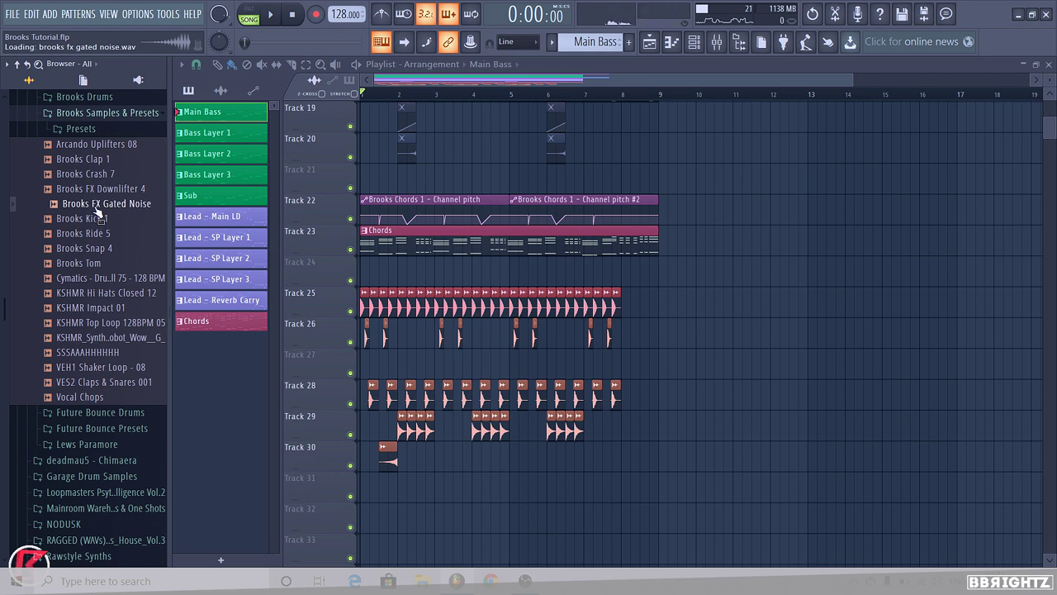
- Duplicate the bass, lead, chord and drum clips so the eight-bar arrangement repeats from bar 9 to bar 17
scroll(615, 213, down, 1)
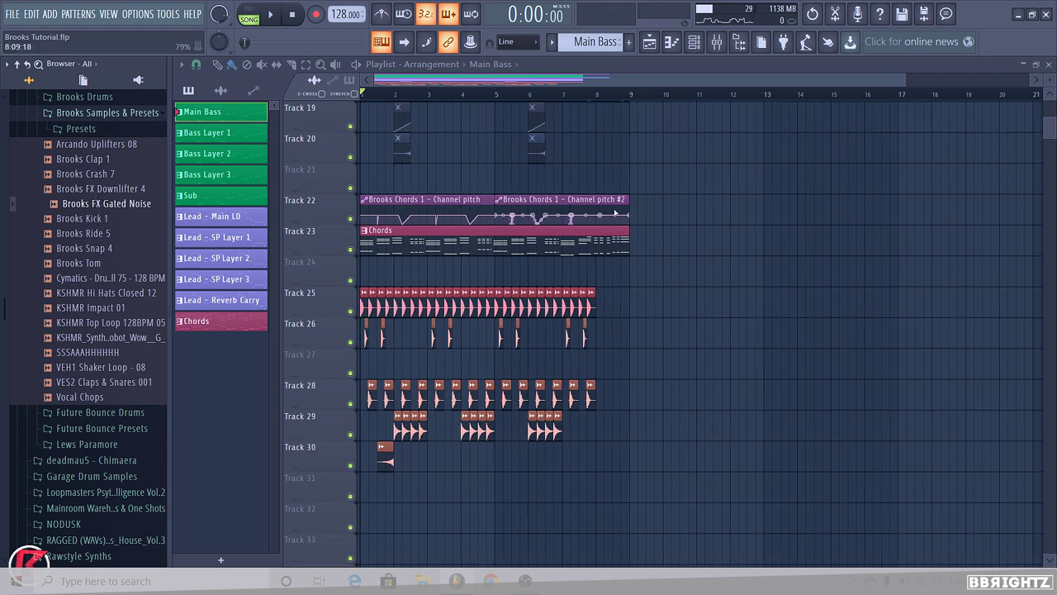
scroll(739, 479, up, 6)
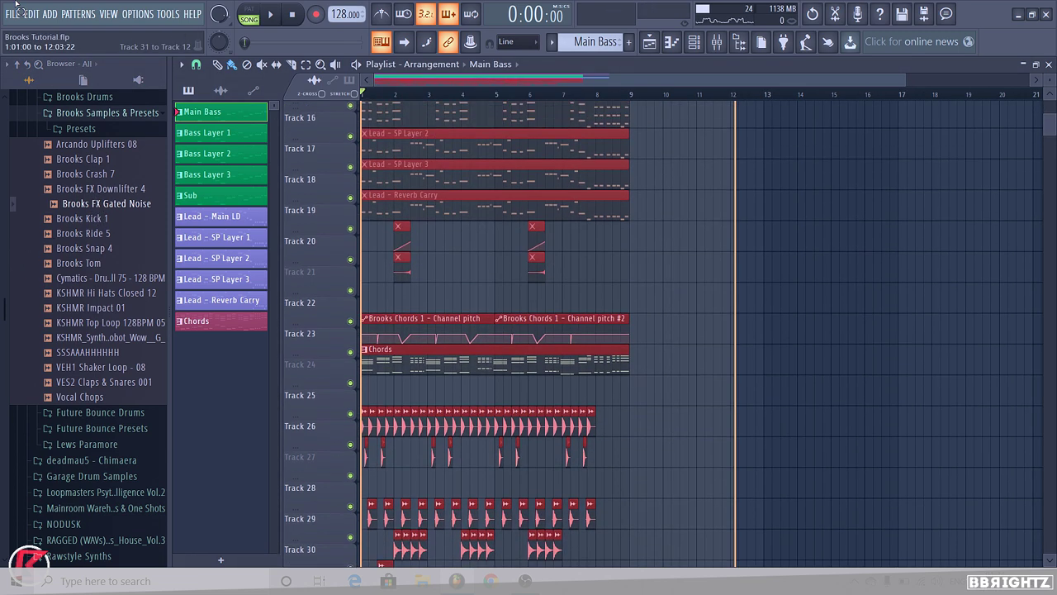
drag(440, 122, 712, 142)
right_click(673, 135)
right_click(670, 124)
right_click(621, 122)
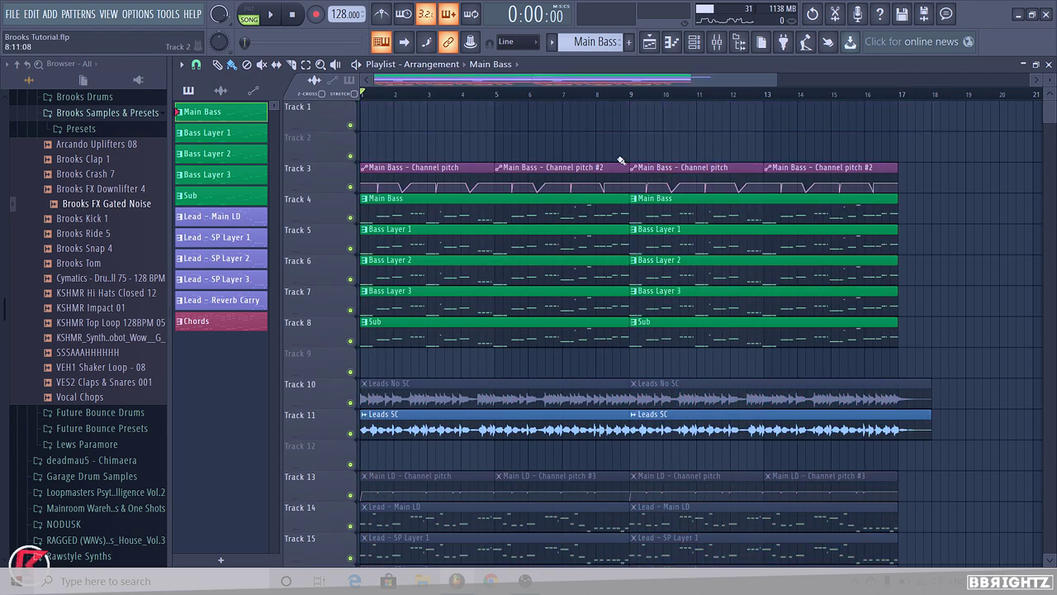
scroll(617, 159, down, 4)
scroll(574, 202, up, 1)
scroll(520, 364, down, 5)
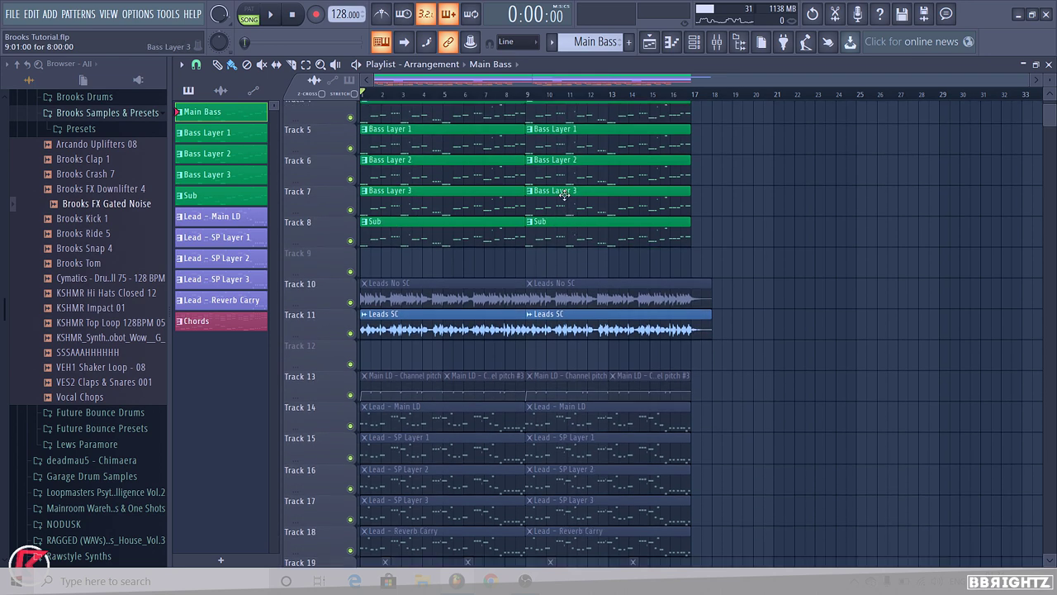
scroll(521, 368, down, 2)
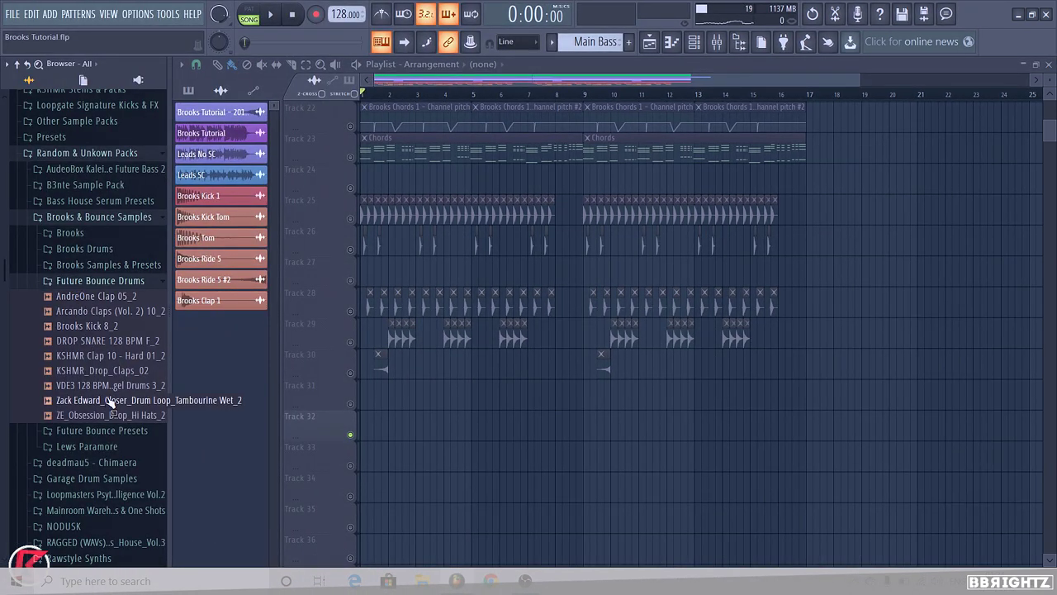
- Add the ZE_Obsession hi-hat loop to Track 32 and the VDE3 128 BPM Angel Drums loop at bar 9 on Track 31
drag(110, 403, 677, 429)
click(128, 415)
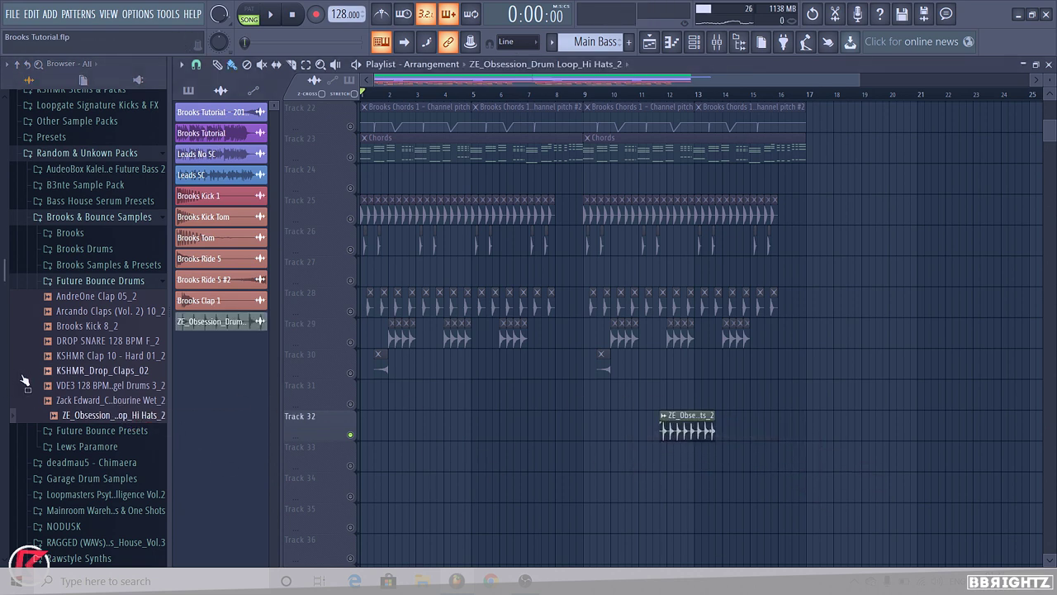
click(149, 386)
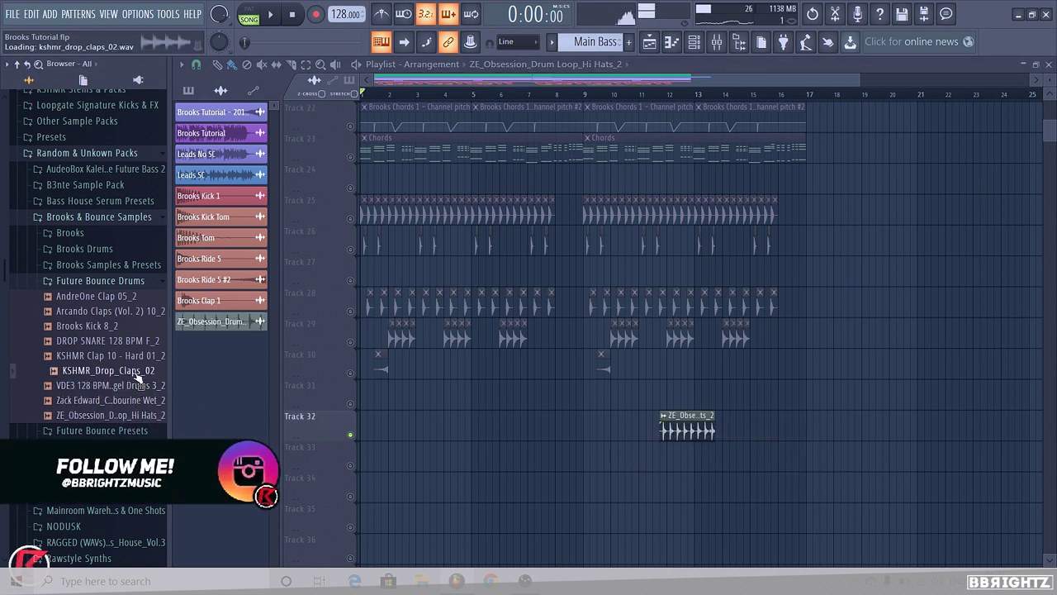
drag(155, 388, 631, 407)
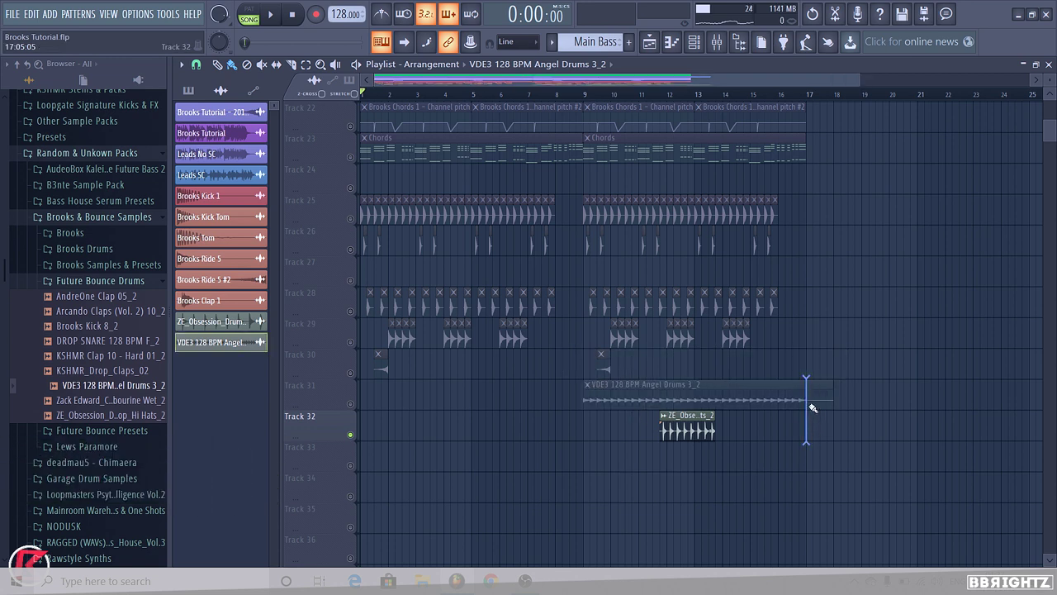
- Move the Track 30 clips up to Track 29 and the VDE3 Angel Drums loop up to Track 30
drag(616, 373, 354, 365)
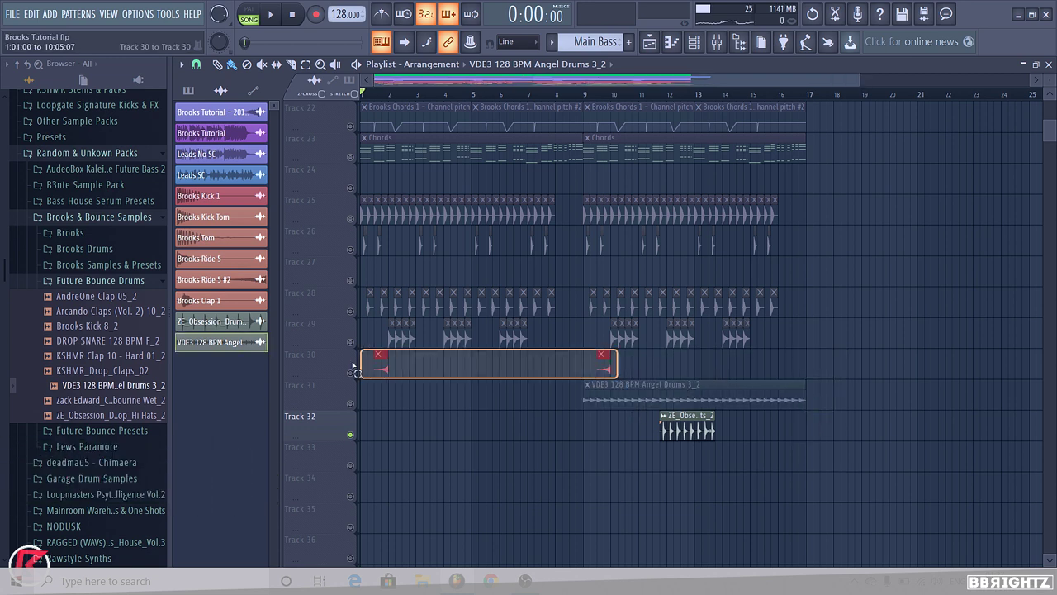
key(shift+Up)
drag(619, 389, 619, 359)
- Rename the VDE3 128 BPM Angel Drums loop on Track 30 as Ride 2 and give it the salmon drum colour
click(587, 355)
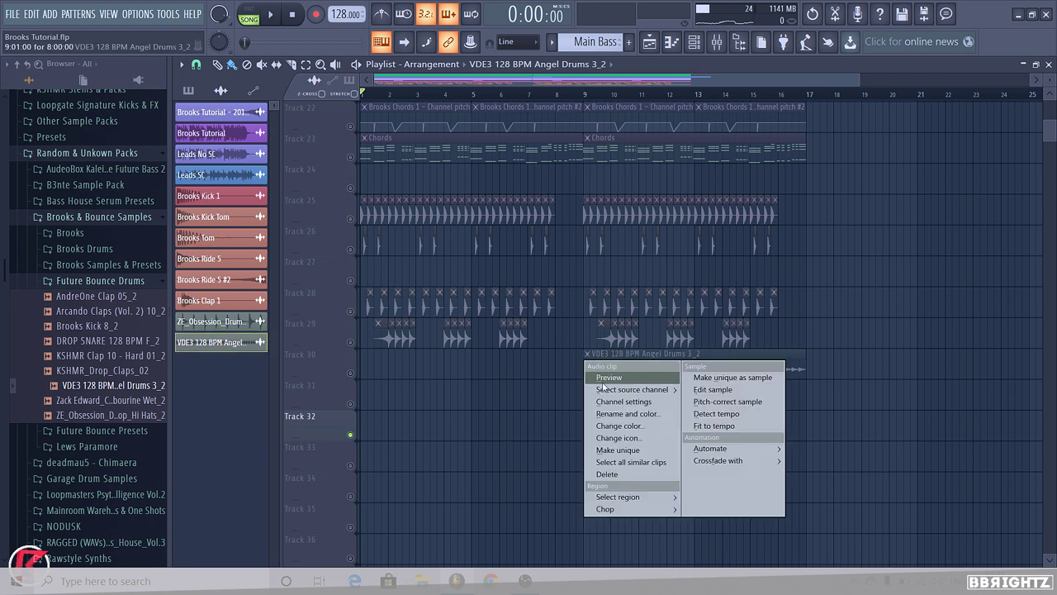
click(618, 424)
right_click(552, 407)
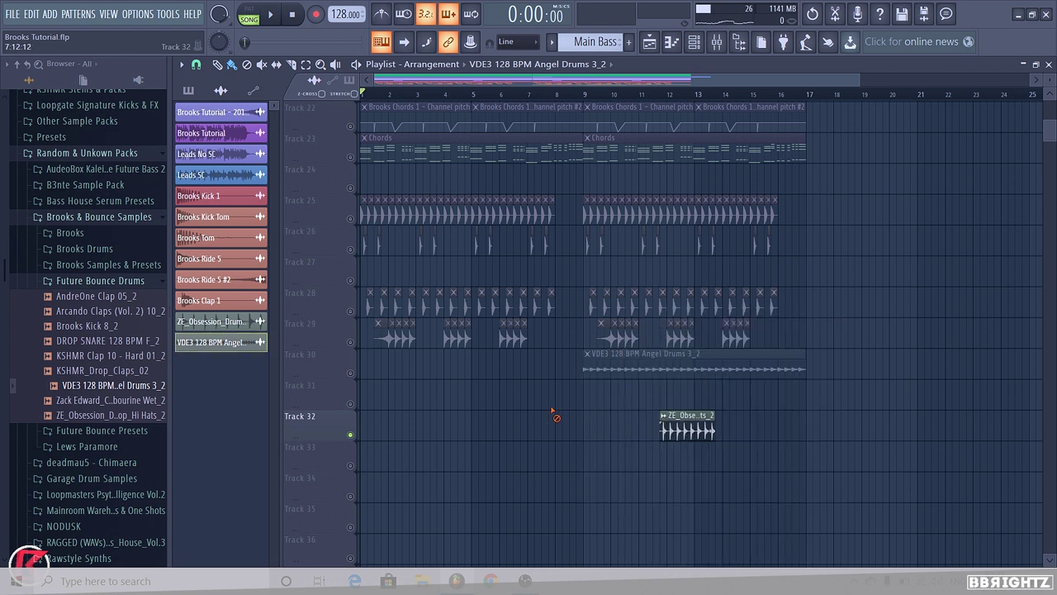
click(590, 364)
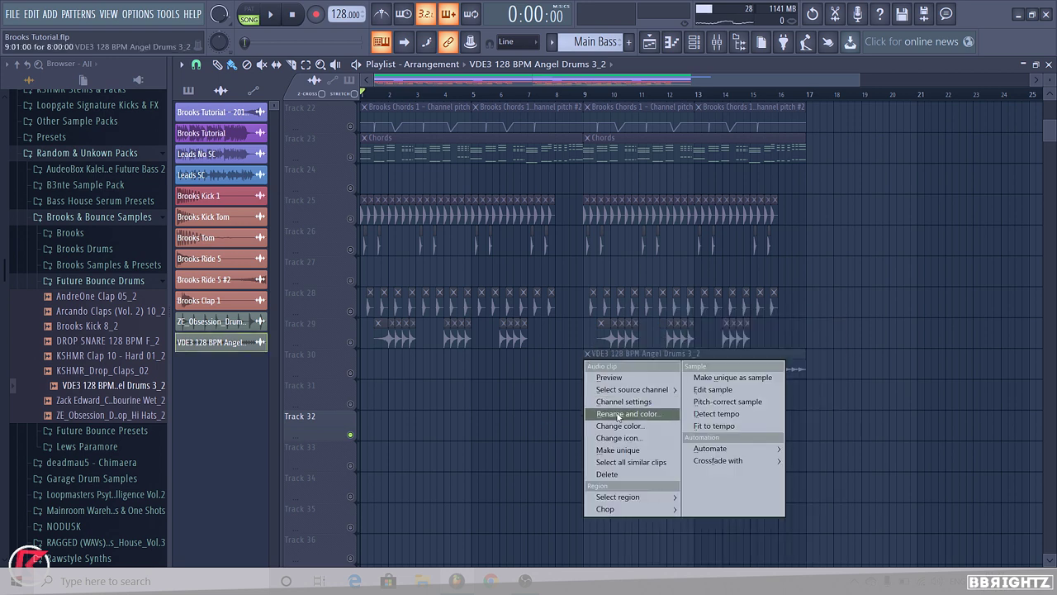
click(618, 404)
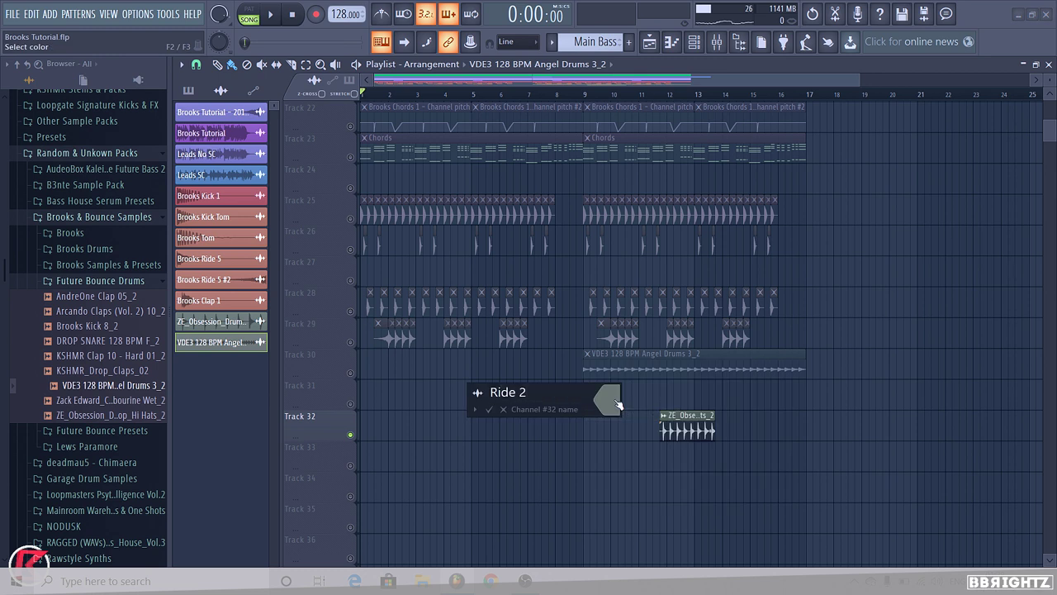
click(616, 403)
click(626, 405)
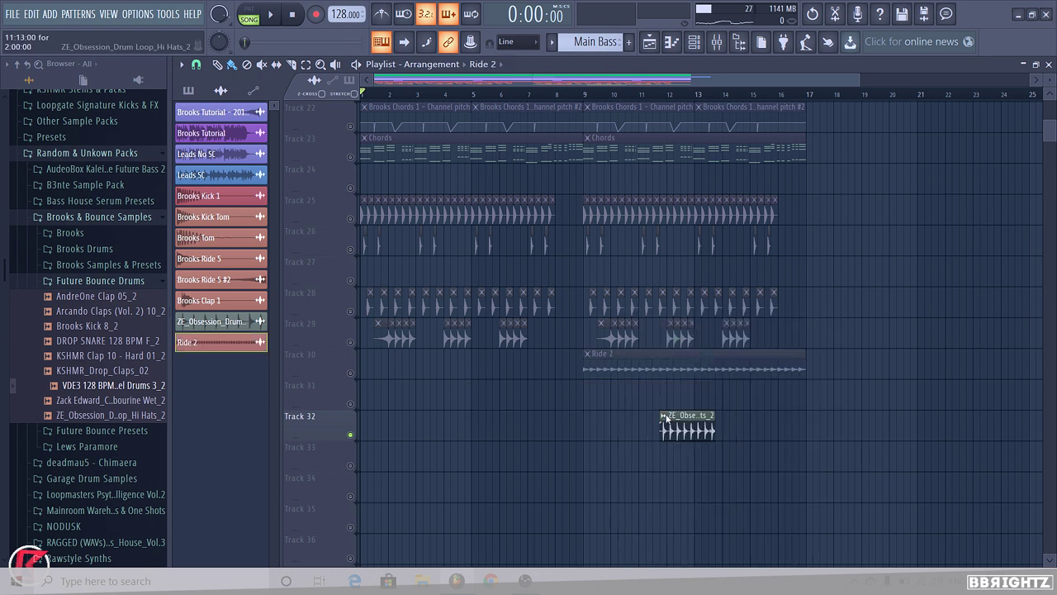
- Rename the ZE_Obsession hi-hat loop on Track 32 as Open Hat Top Loop and give it the salmon drum colour
click(663, 415)
click(698, 454)
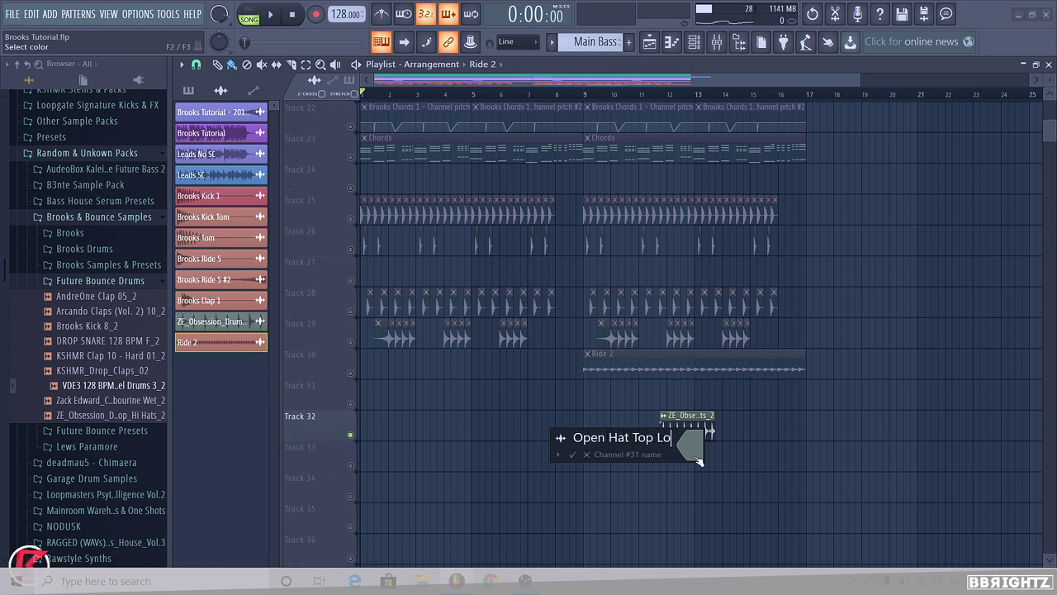
click(702, 446)
click(708, 386)
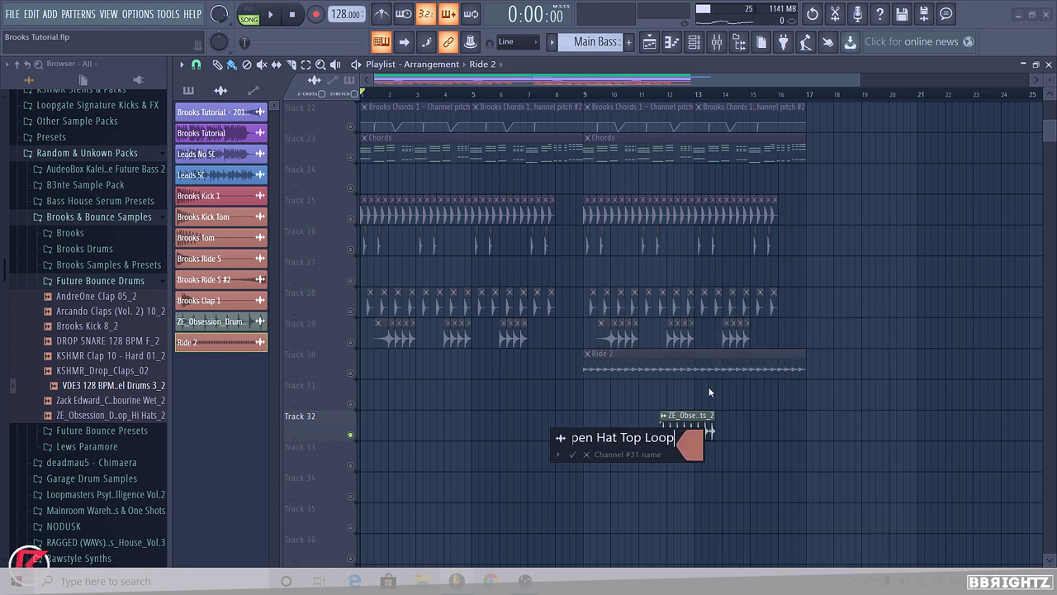
- Route the Open Hat Top Loop and Ride 2 channels to mixer tracks 27 and 28
key(F6)
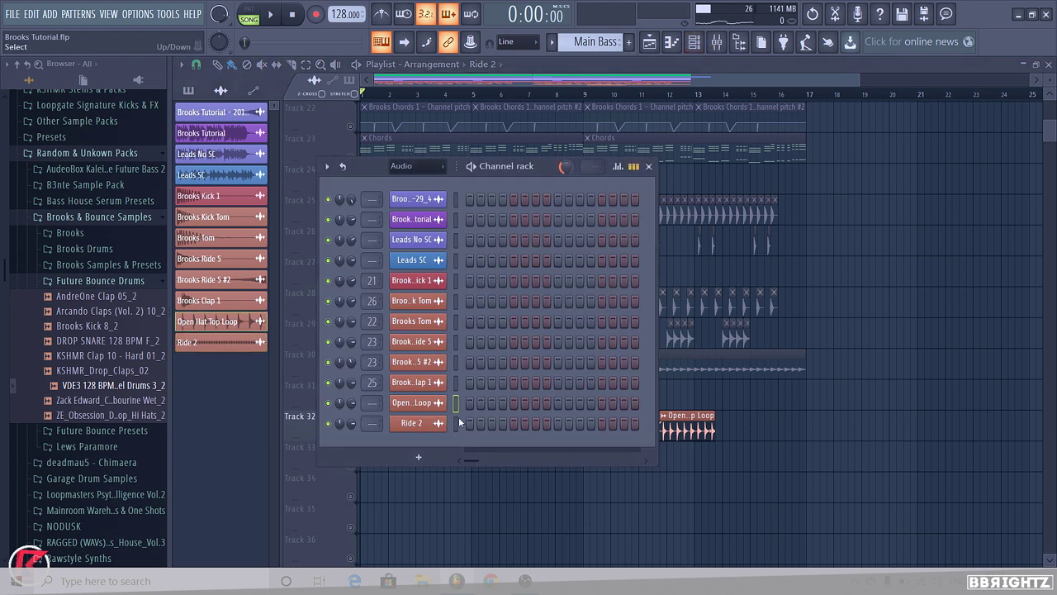
click(715, 43)
right_click(690, 173)
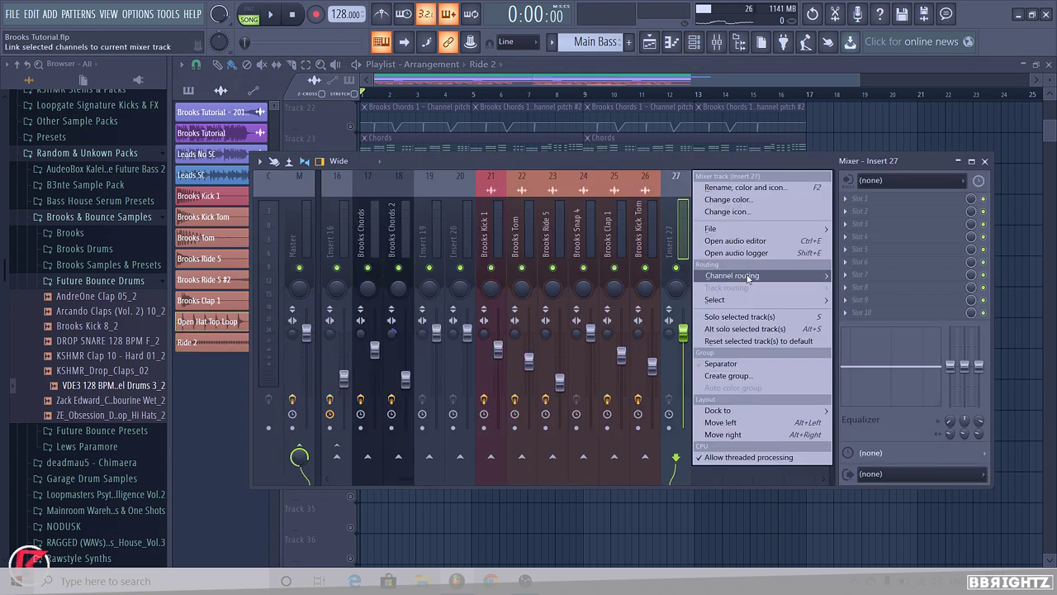
mouse_move(706, 279)
click(570, 275)
key(F9)
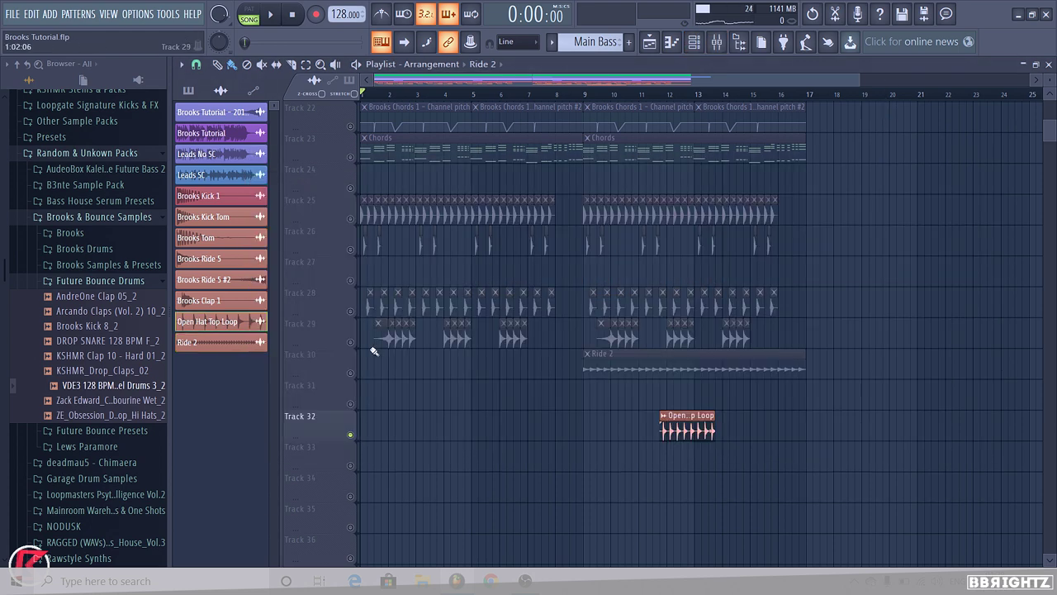
- Unmute the playlist's drum tracks, Tracks 25 to 30
click(350, 372)
click(350, 342)
click(350, 311)
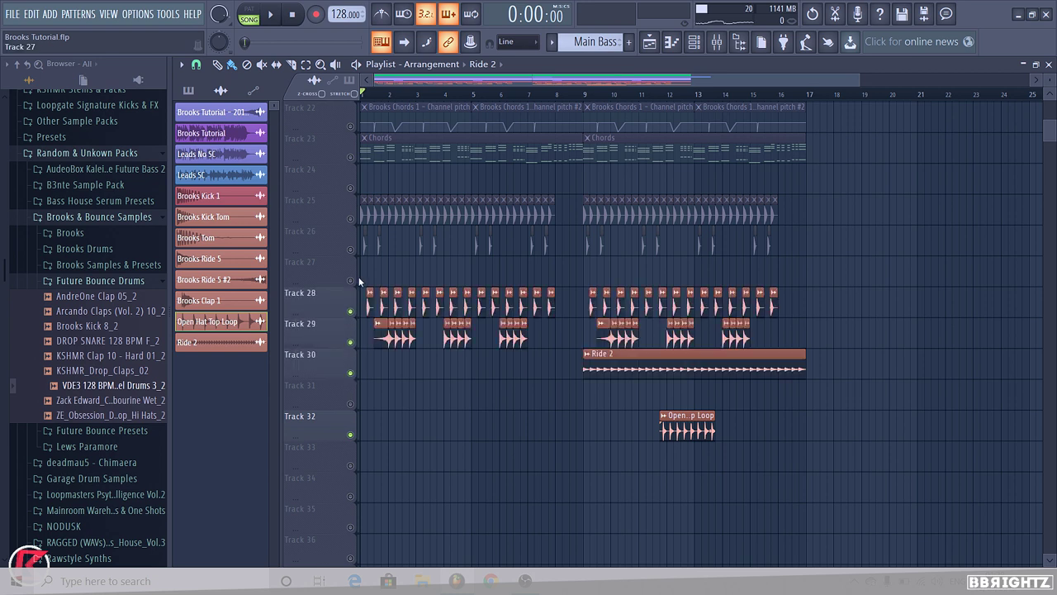
click(351, 249)
click(350, 218)
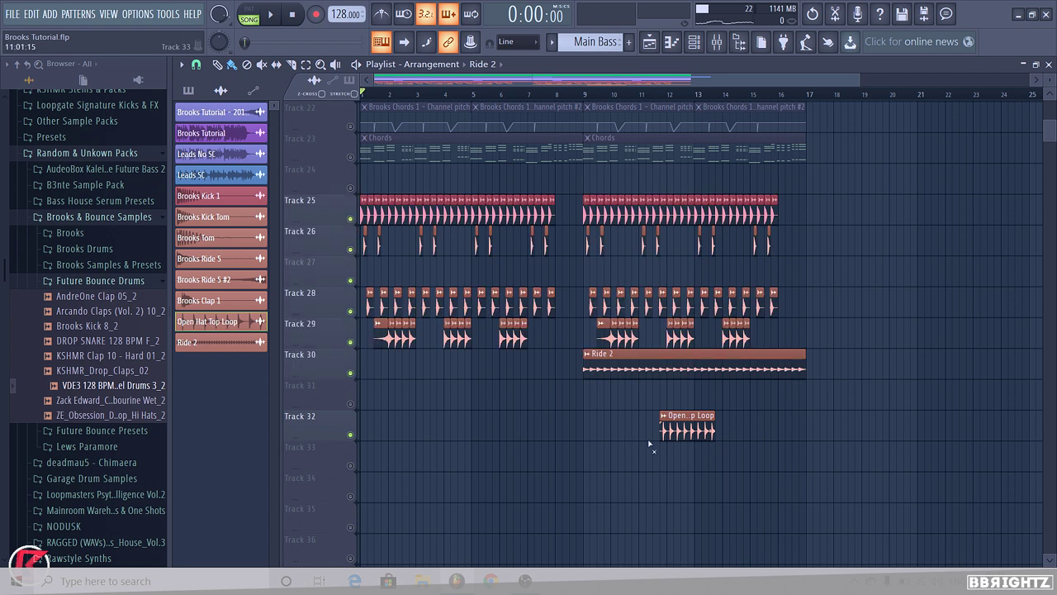
- Mute the Open Hat Top Loop clip, play from just before bar 9 and lower the Ride 2 mixer track to about -9.6 dB
click(663, 415)
click(569, 93)
key(F9)
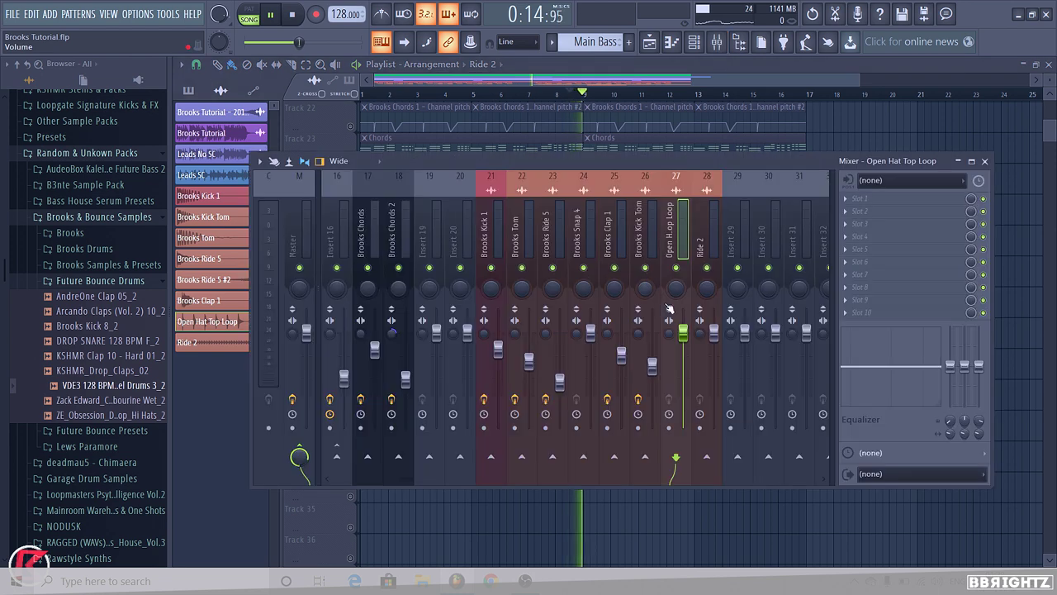
key(space)
drag(712, 331, 713, 369)
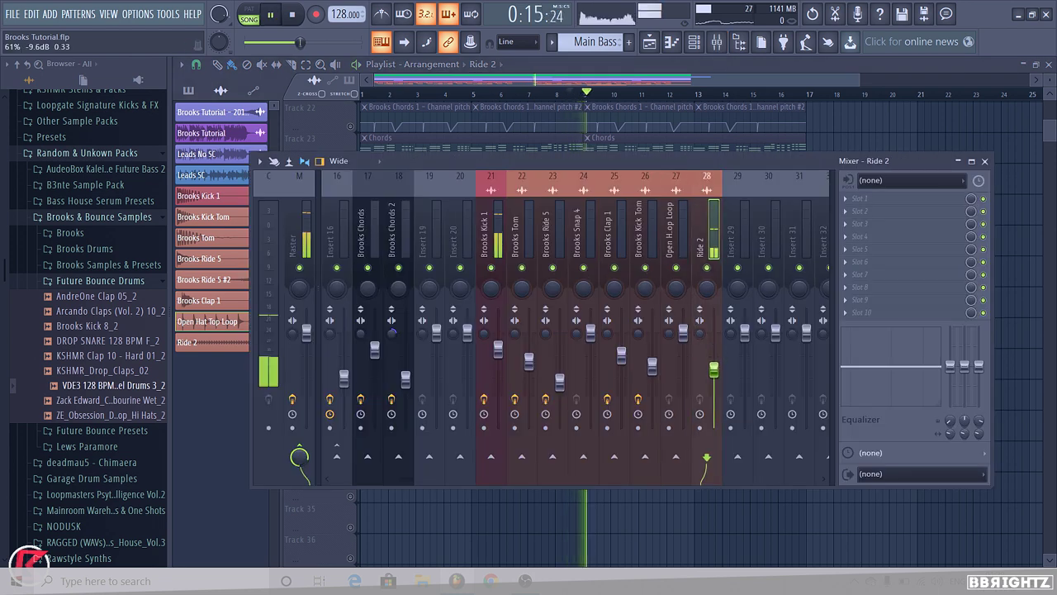
- Add Fruity Stereo Shaper in slot 3 of the Ride 2 mixer track, set its delay to 2.9 ms left and audition it soloed
right_click(707, 268)
key(space)
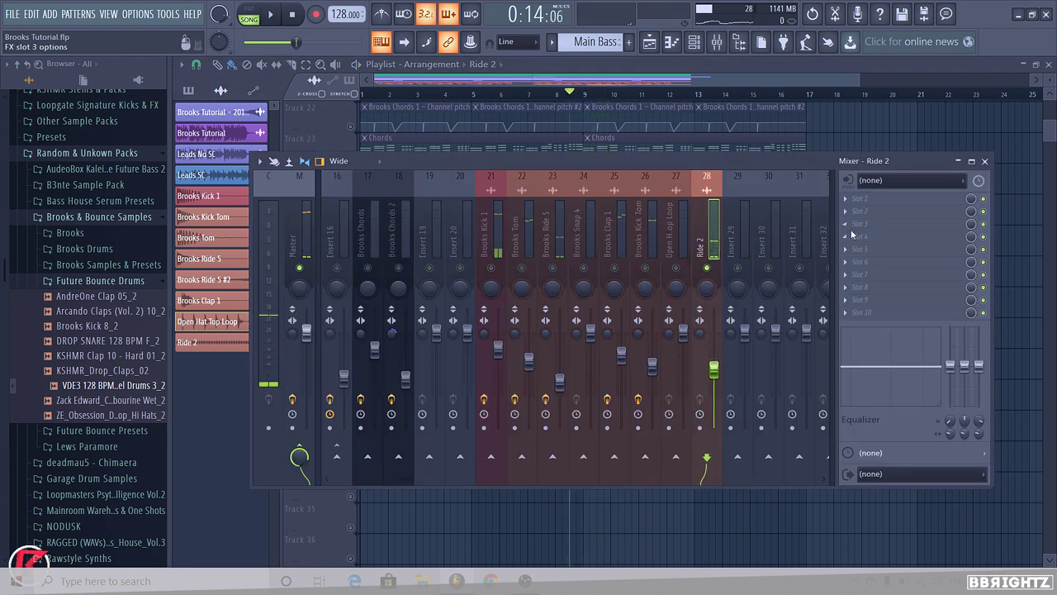
click(863, 224)
click(692, 243)
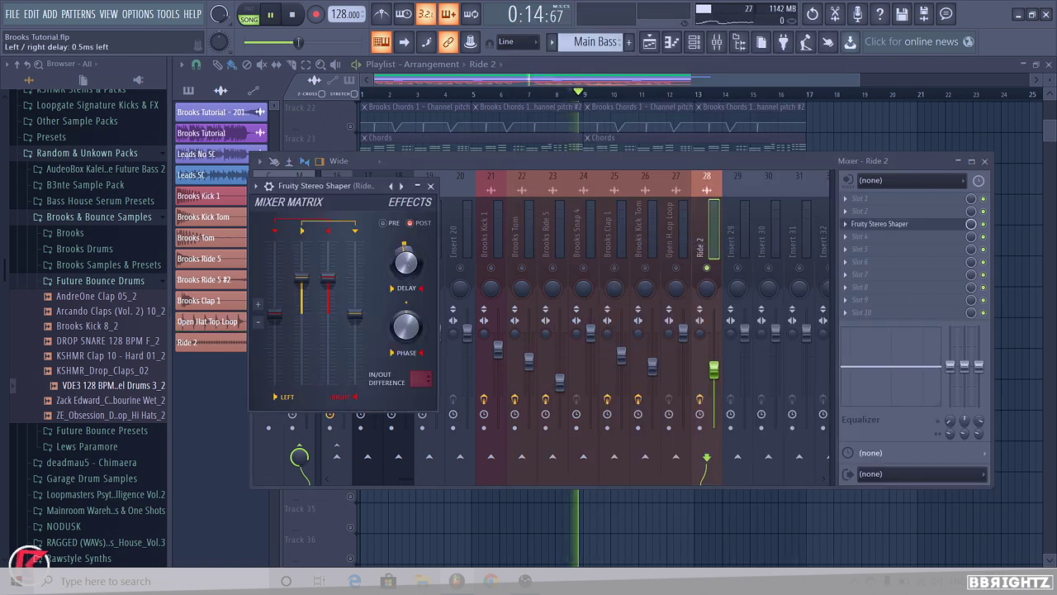
drag(405, 262, 406, 253)
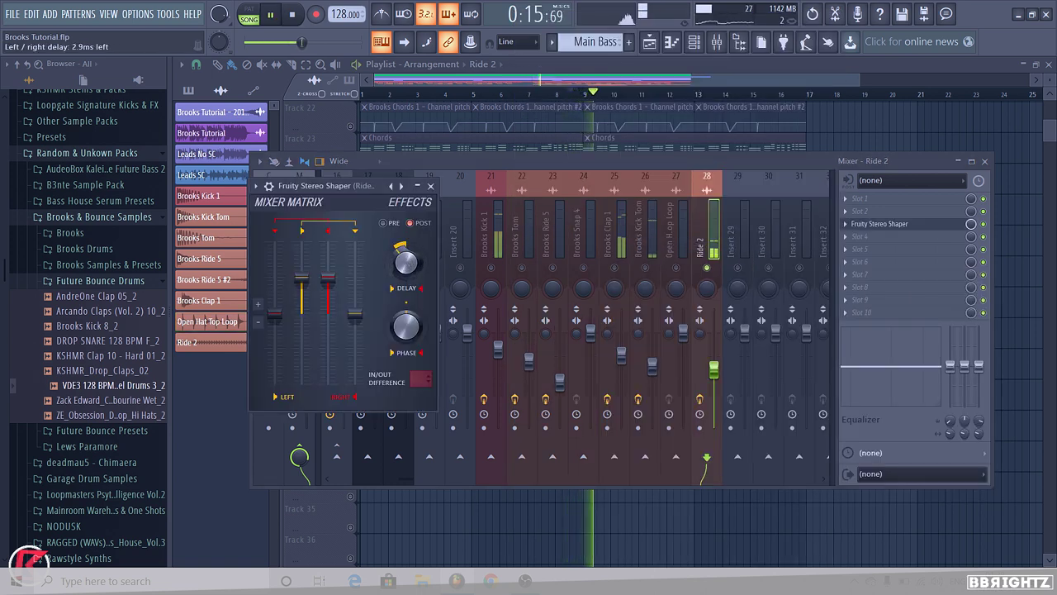
click(430, 186)
right_click(707, 267)
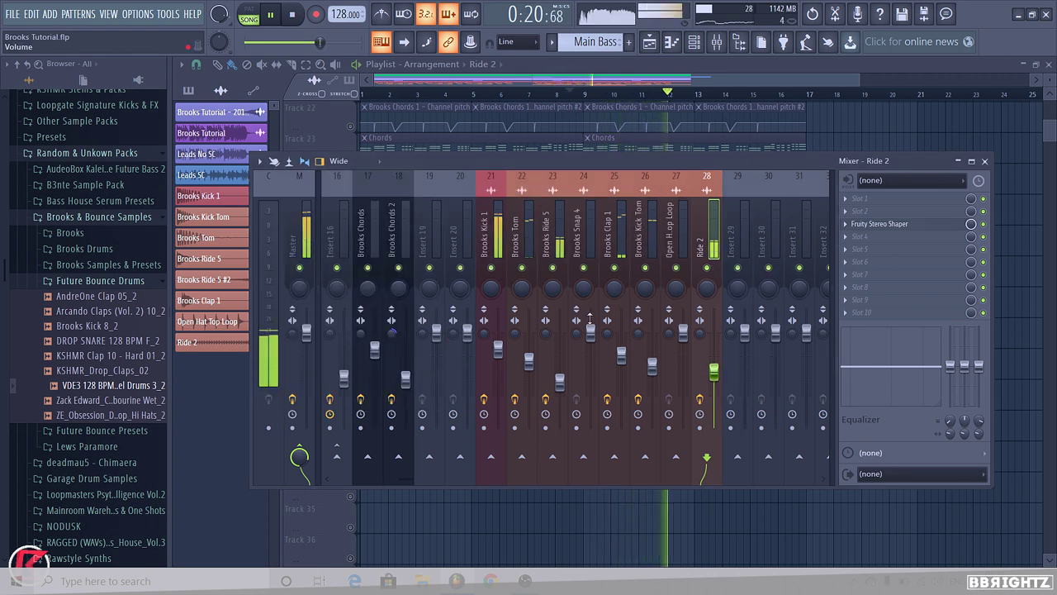
- Move the Open Hat Top Loop to Track 31, unmuted, and repeat it from bar 9 to bar 16
click(546, 231)
key(F9)
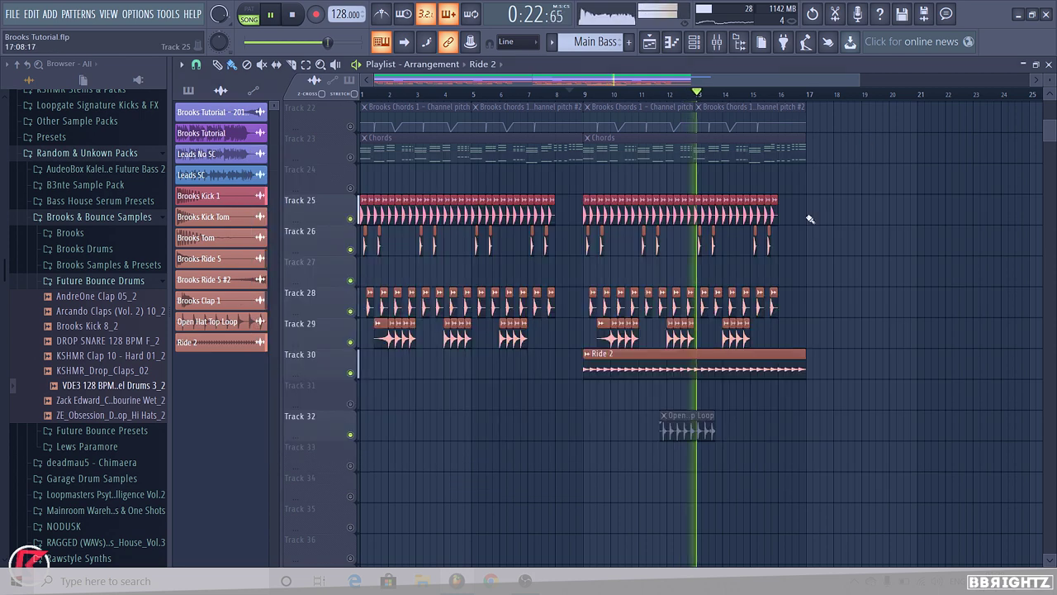
key(space)
mouse_move(687, 428)
mouse_down()
mouse_move(592, 371)
mouse_move(631, 400)
mouse_move(777, 400)
mouse_up()
- Lower the Open Hat Top Loop's level on mixer track 27 while listening to it with the drums
double_click(623, 400)
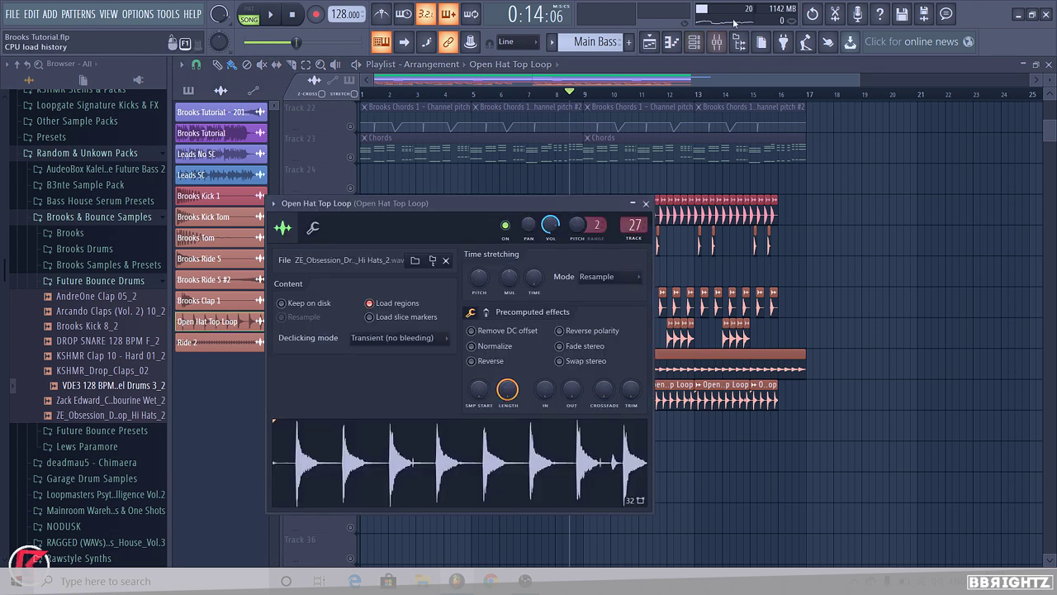
double_click(634, 225)
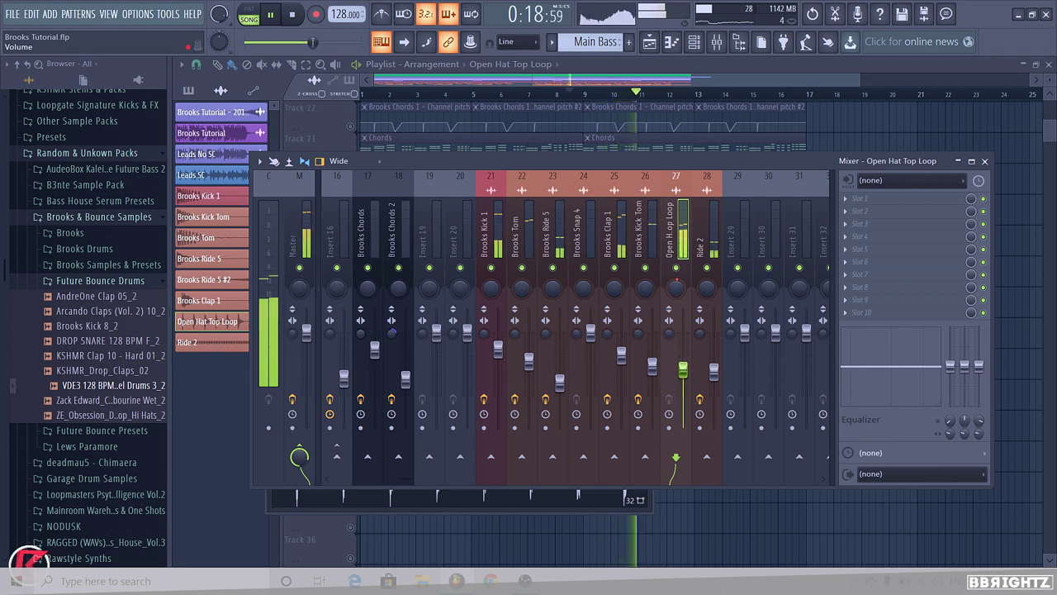
click(432, 148)
key(space)
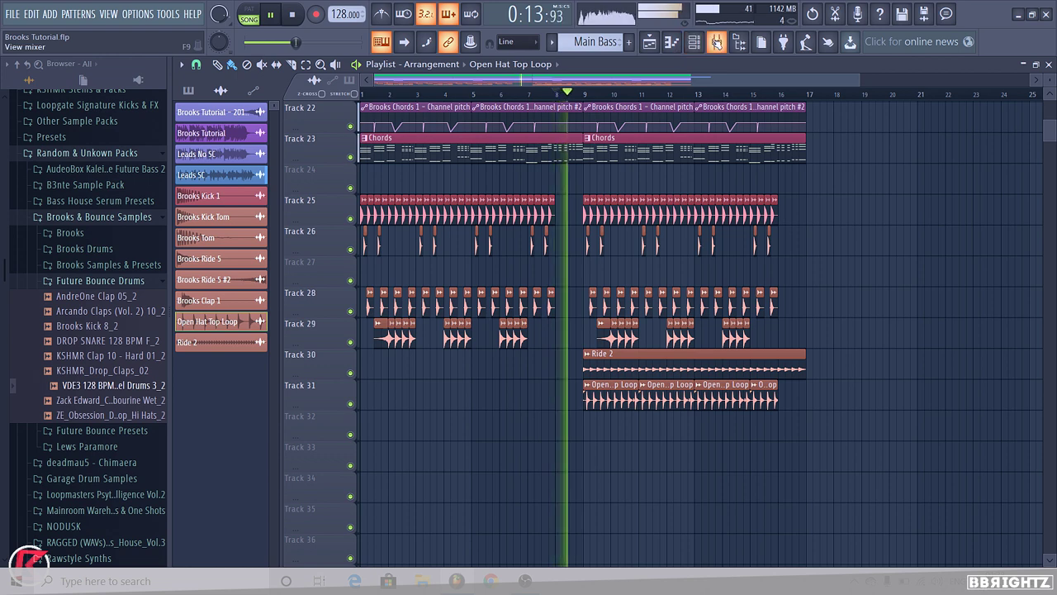
- Play the full mix and set the Brooks Ride 5 level to -15.6 dB and the Ride 2 level to -7.3 dB
key(F9)
drag(299, 42, 304, 42)
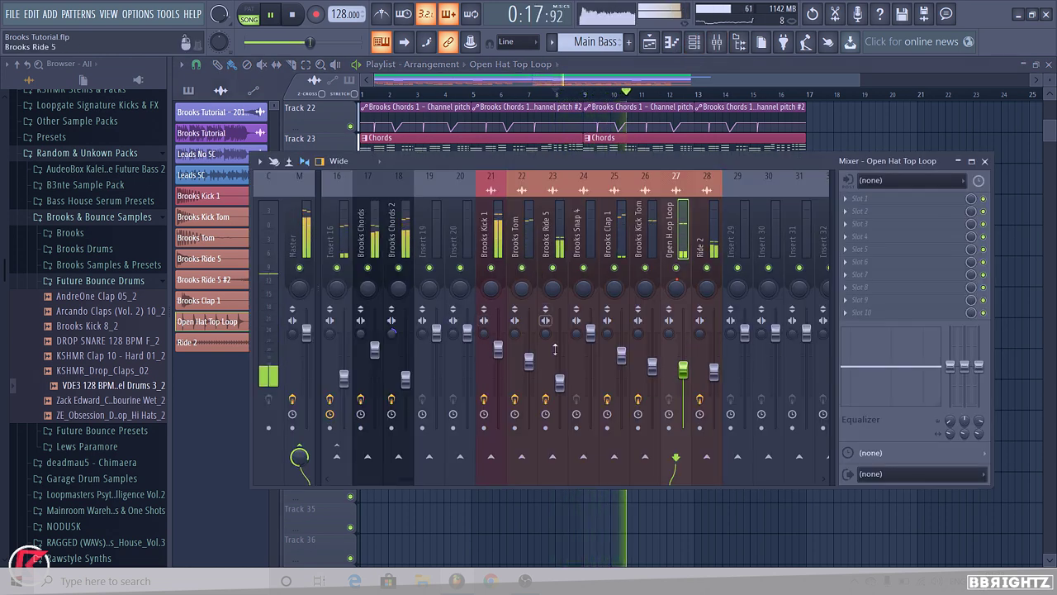
drag(560, 381, 560, 388)
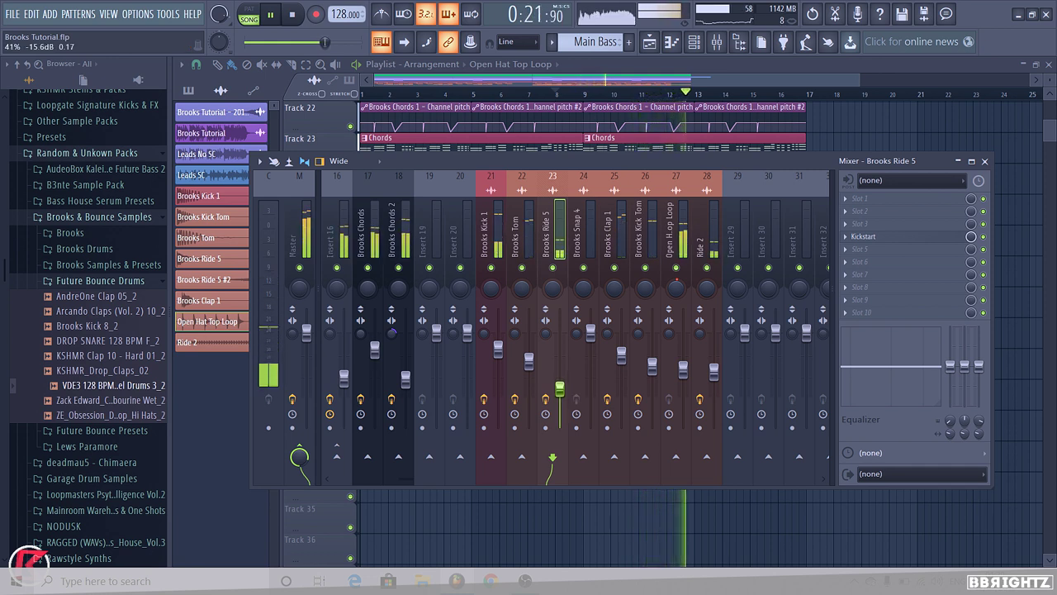
drag(715, 372, 714, 358)
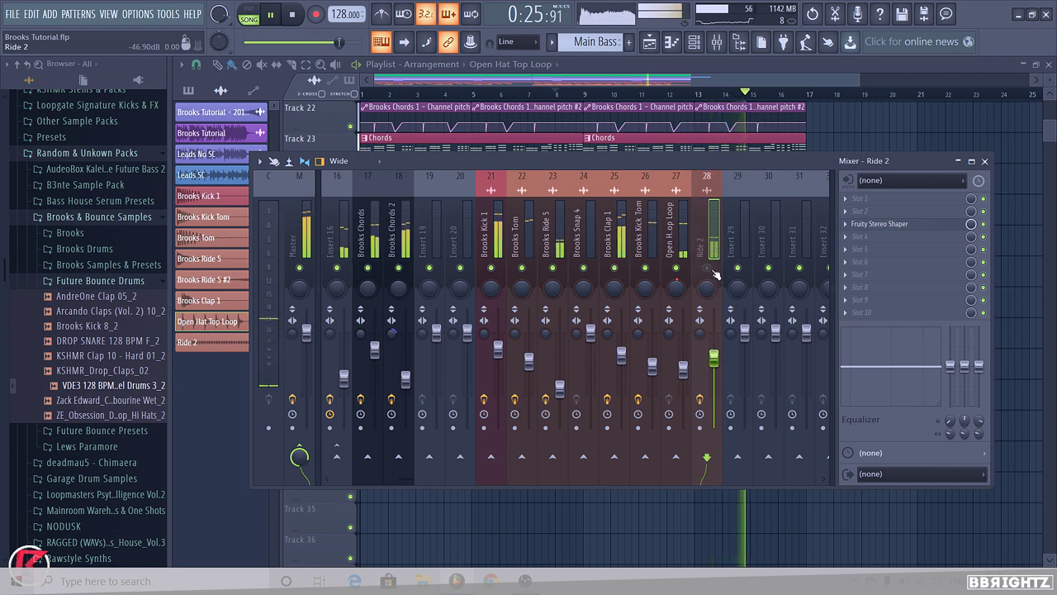
drag(714, 357, 713, 351)
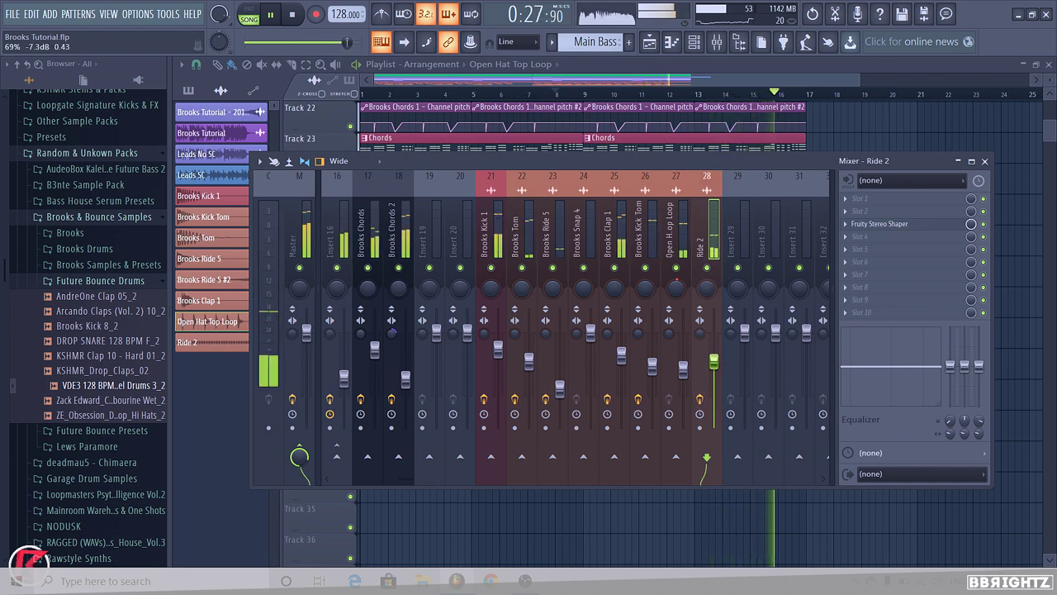
- Slice the Ride 2 clip on Track 30 at bar 16 and delete the part after it
key(F9)
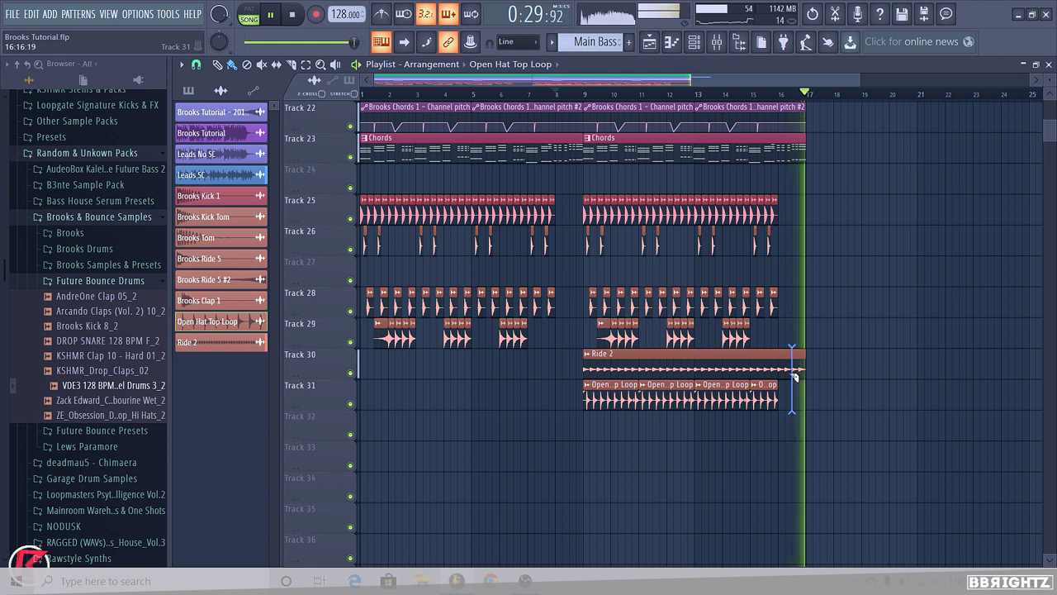
shift+right_click(780, 377)
key(space)
right_click(790, 368)
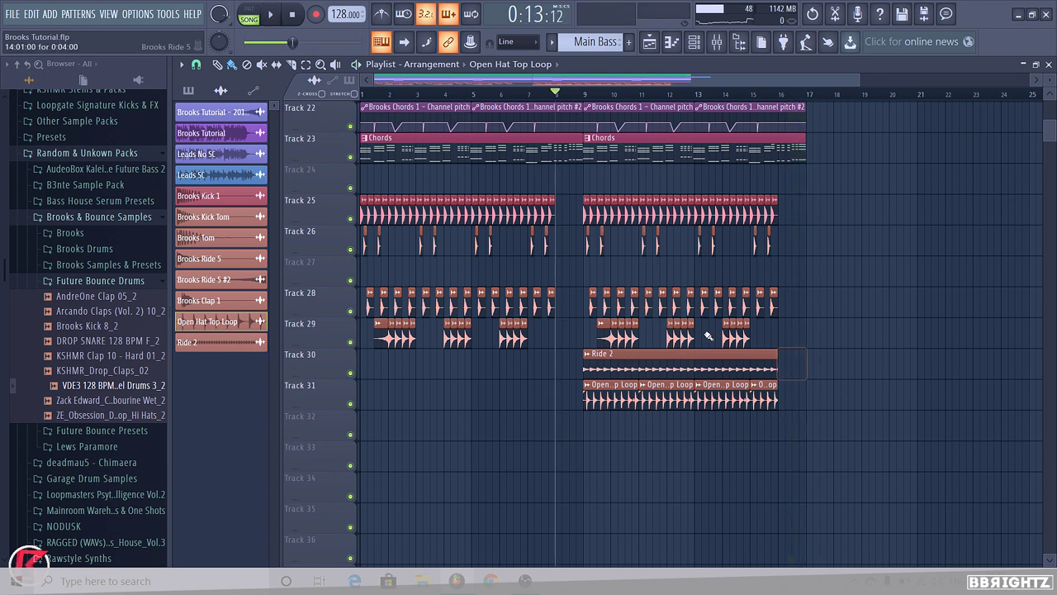
- Collapse the Future Bounce Drums folder in the sample browser and return to the bass tracks in the playlist
click(73, 281)
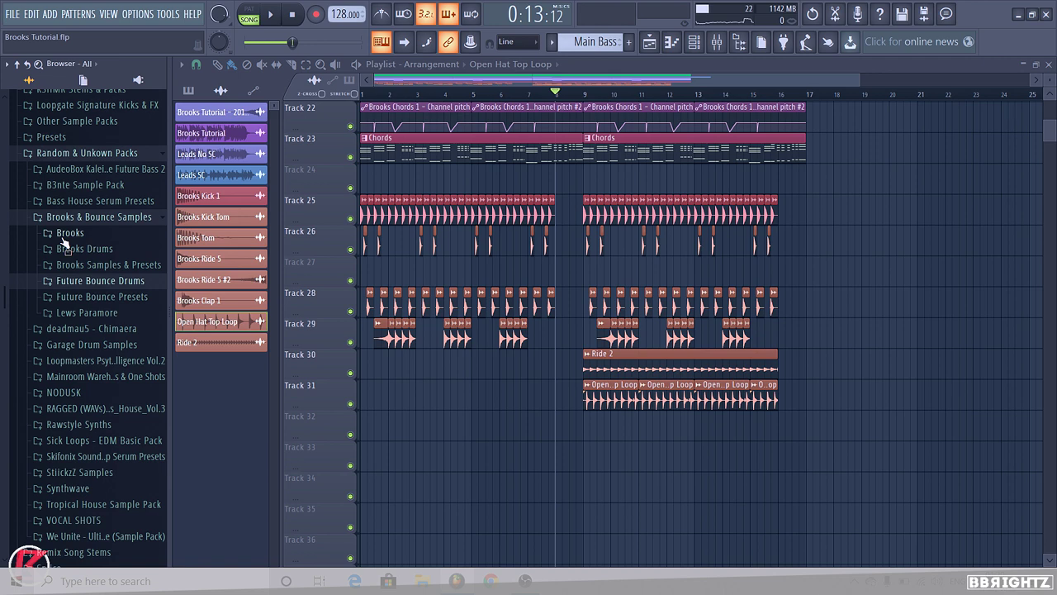
scroll(712, 239, up, 6)
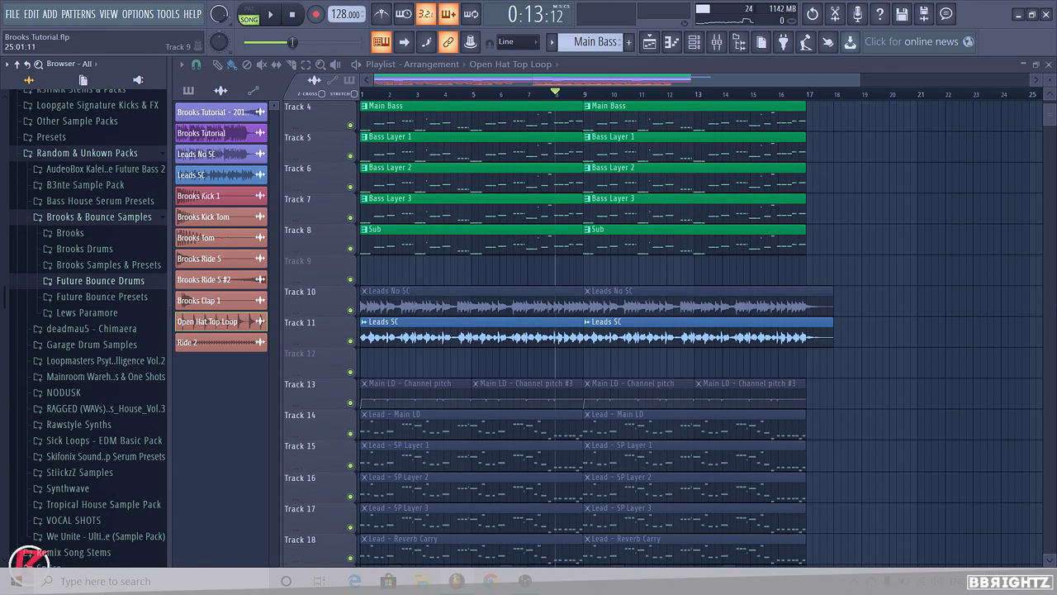
scroll(713, 238, up, 1)
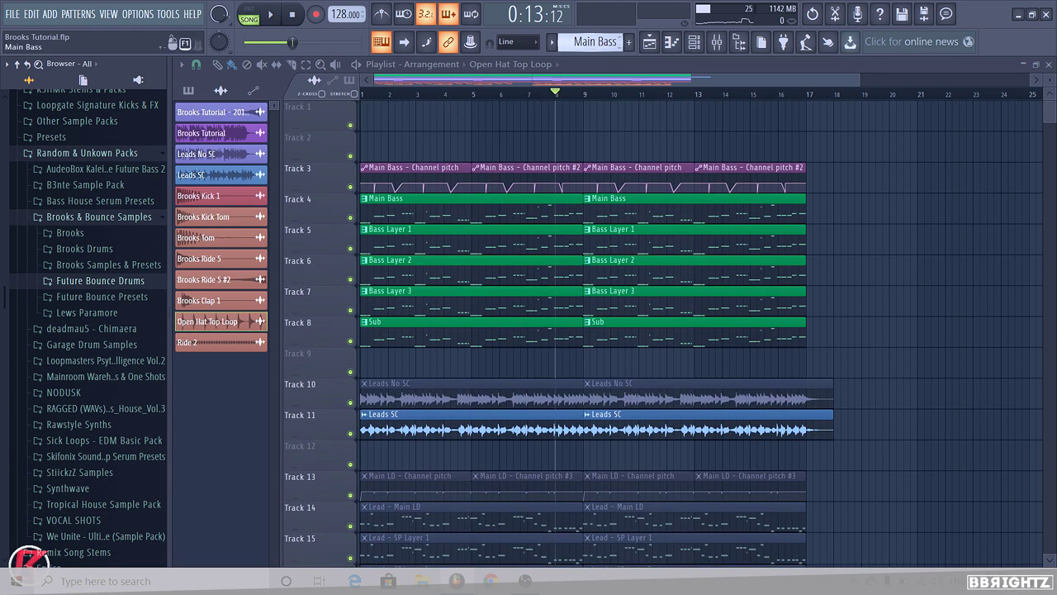
- Move the clap, ride and open hat clips on Tracks 28 to 31 up one track, then clear the selection
scroll(667, 334, down, 5)
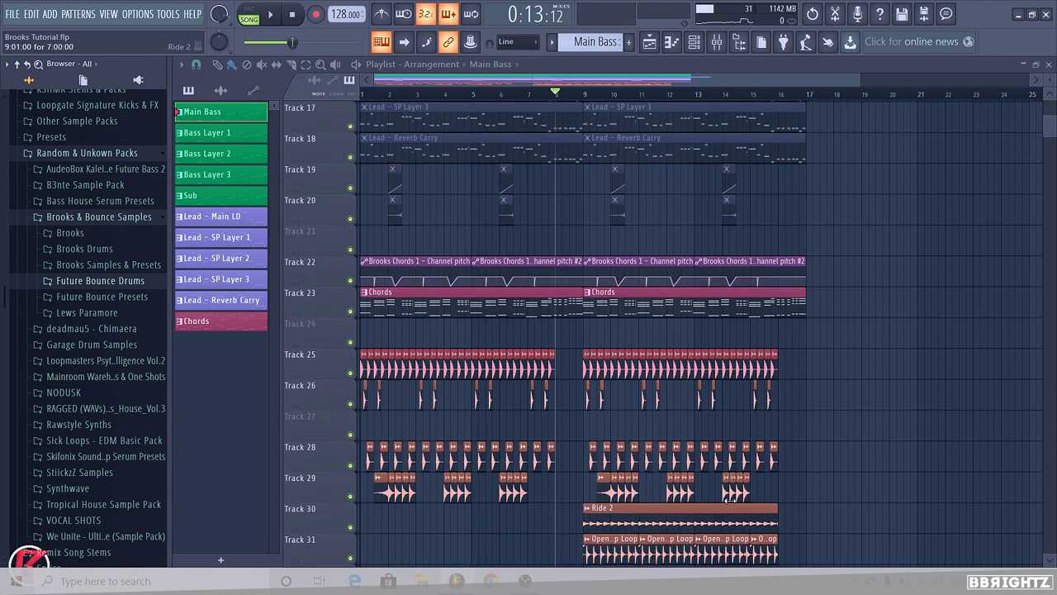
scroll(730, 500, down, 1)
drag(838, 512, 142, 395)
key(shift+Up)
ctrl+click(804, 489)
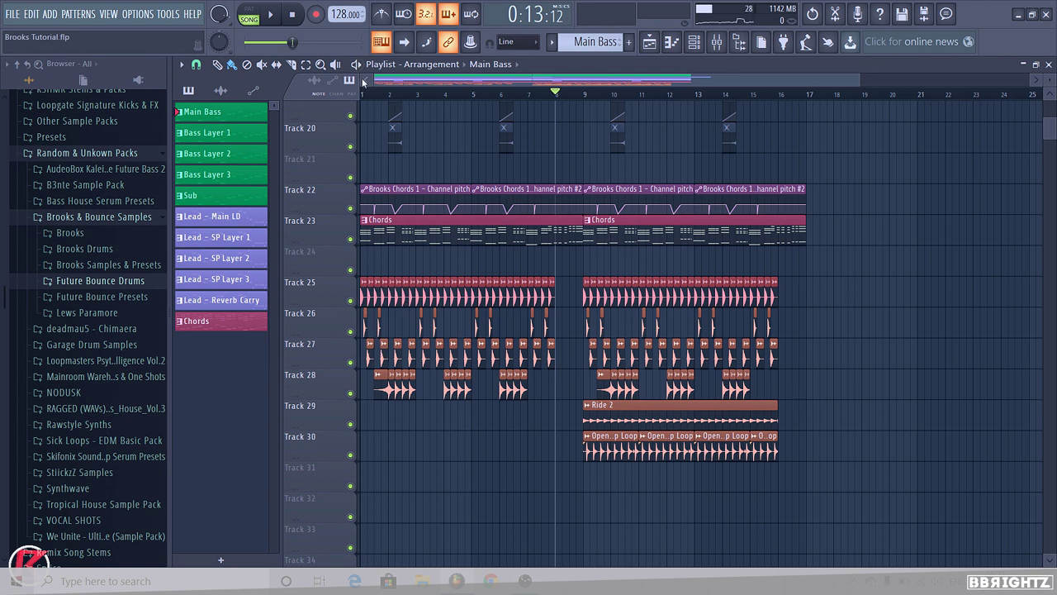
- Play the arrangement from bar 1 through the end of bar 8 to hear the drum gap
click(363, 95)
key(space)
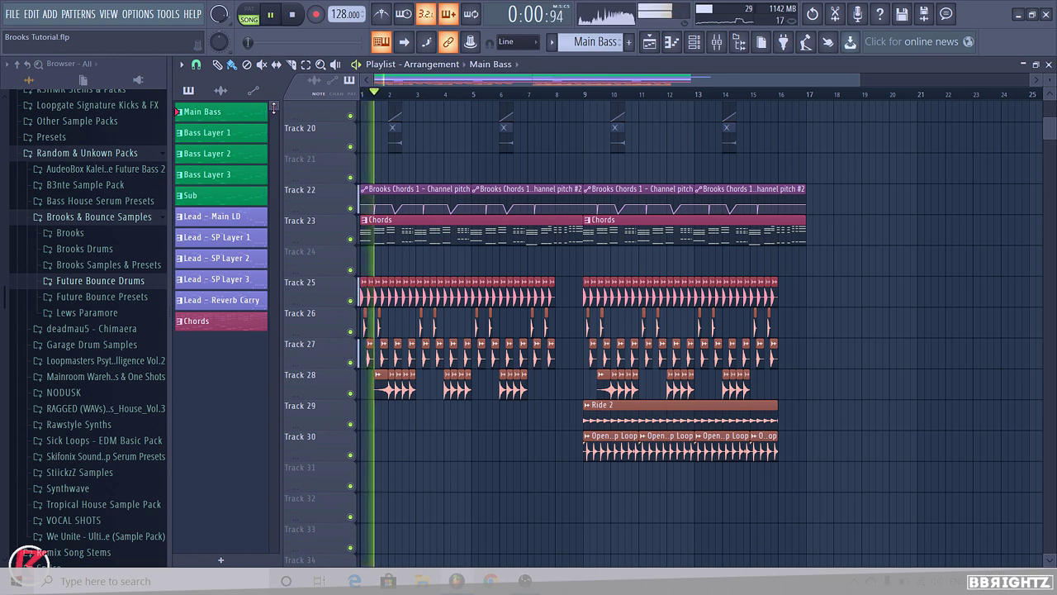
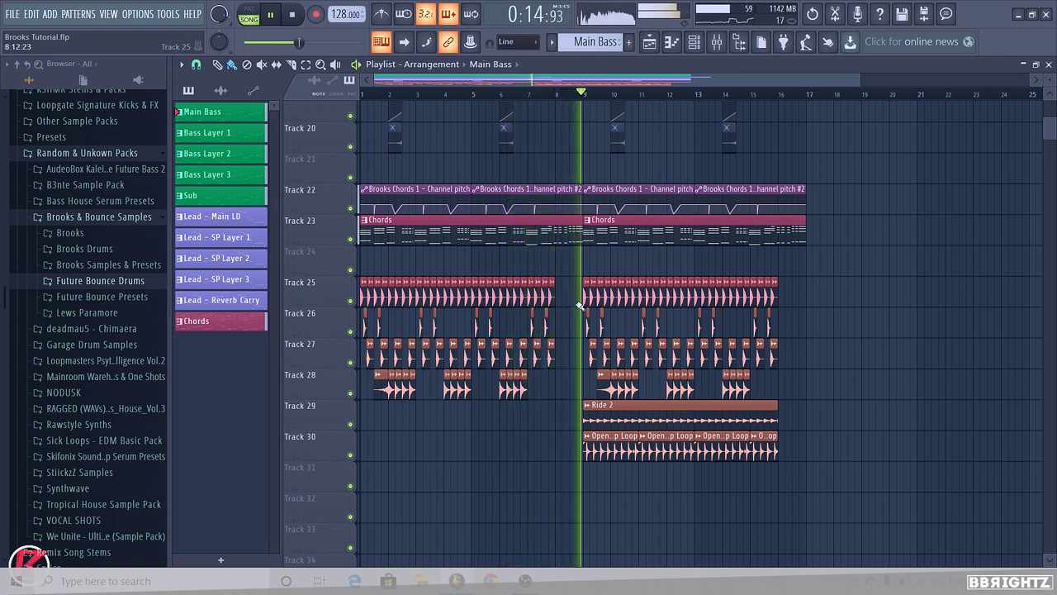
key(space)
- Place Brooks FX Gated Noise from the Brooks Samples & Presets folder on Track 31, starting on the last beat of bar 8
scroll(528, 310, up, 3)
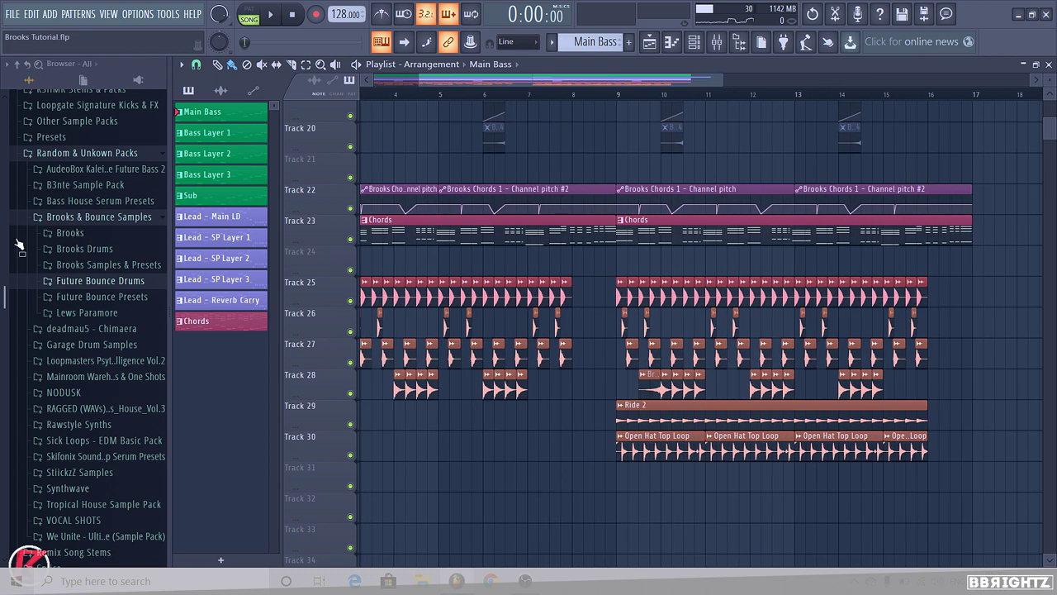
click(87, 265)
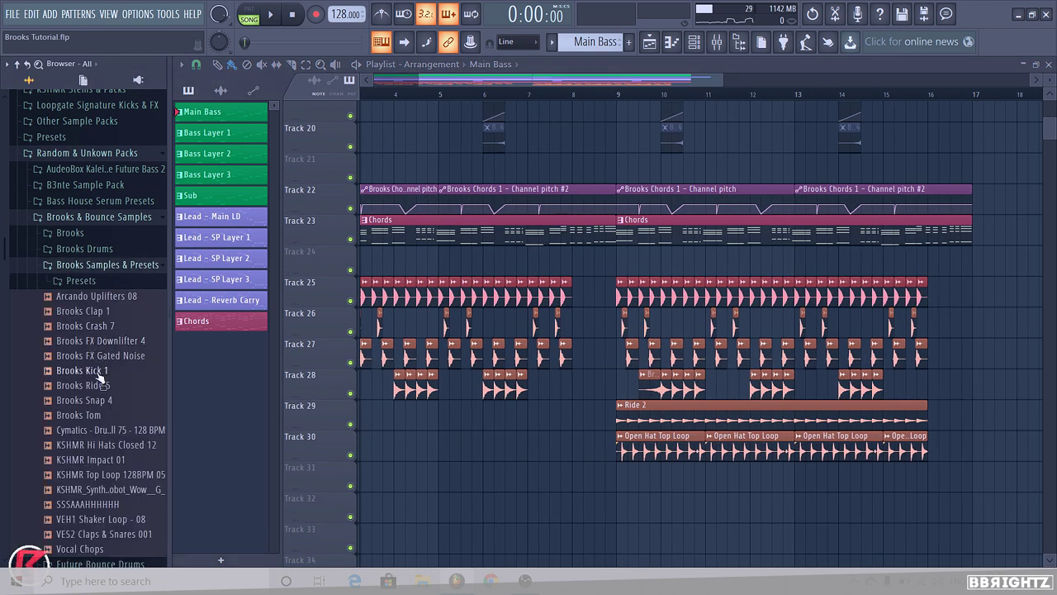
drag(107, 365, 589, 488)
scroll(596, 484, up, 4)
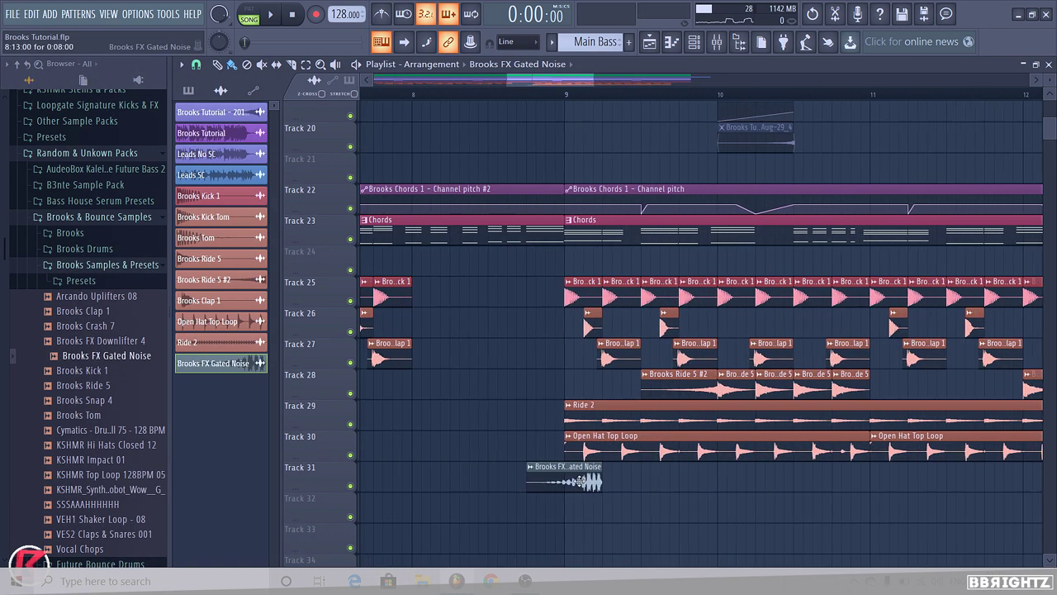
scroll(625, 490, up, 2)
- Delete the first kick and first kick tom of bar 9 on Tracks 25 and 26, and undo the clap deletion
right_click(578, 299)
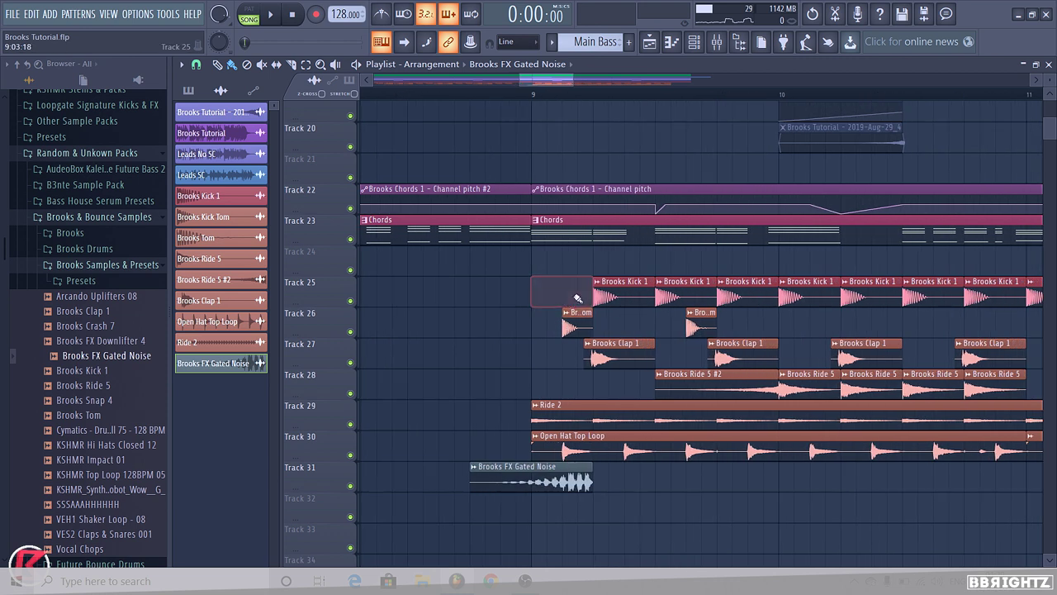
right_click(599, 358)
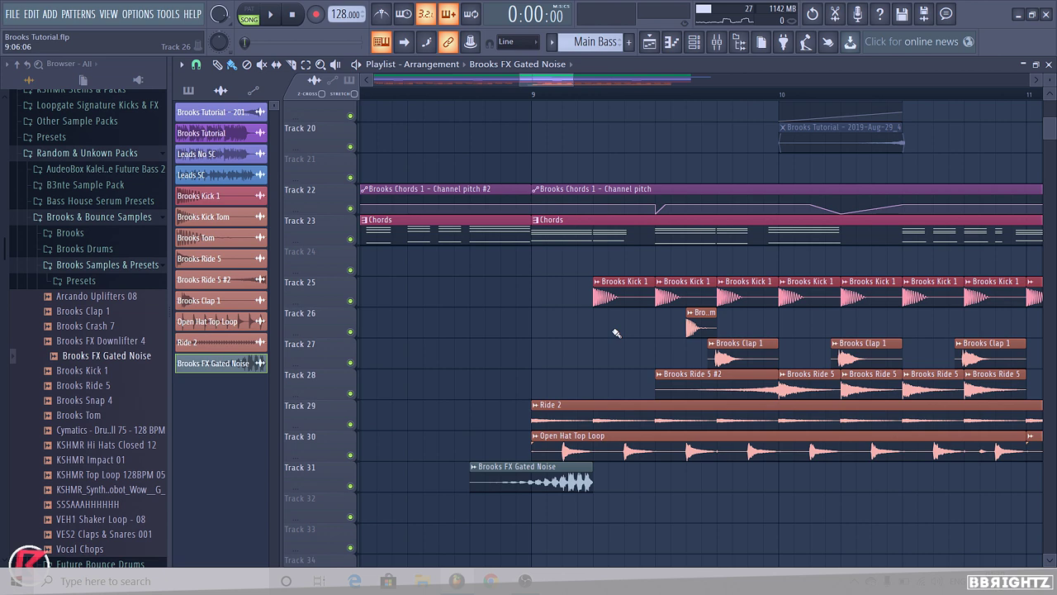
key(ctrl+z)
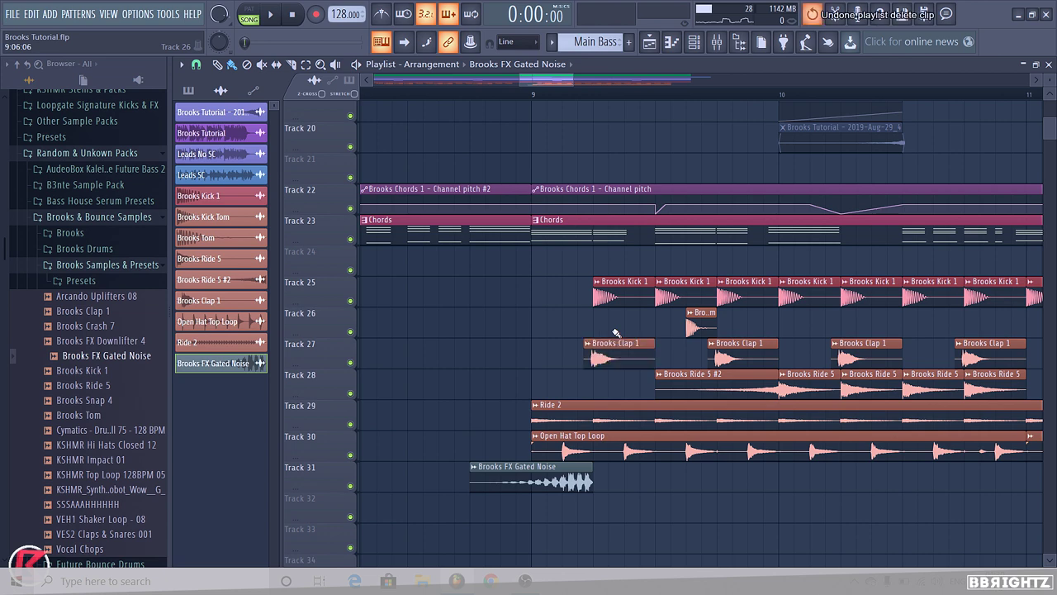
- Slice Ride 2 and the first Open Hat Top Loop after bar 9's first beat and delete the slices before the cut
drag(602, 437, 597, 444)
right_click(577, 419)
right_click(568, 451)
scroll(537, 483, down, 3)
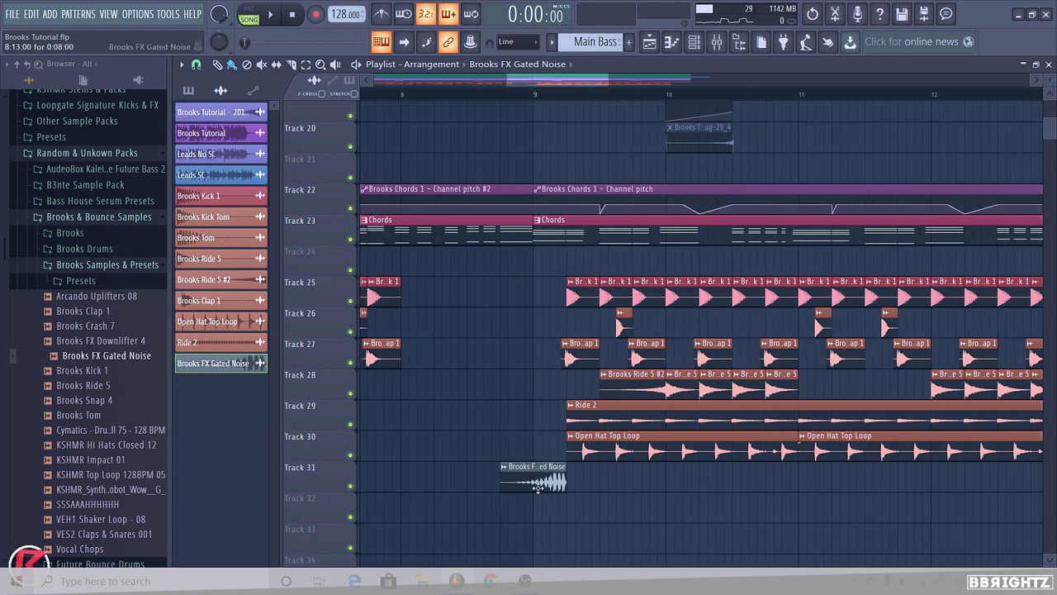
drag(554, 415, 599, 453)
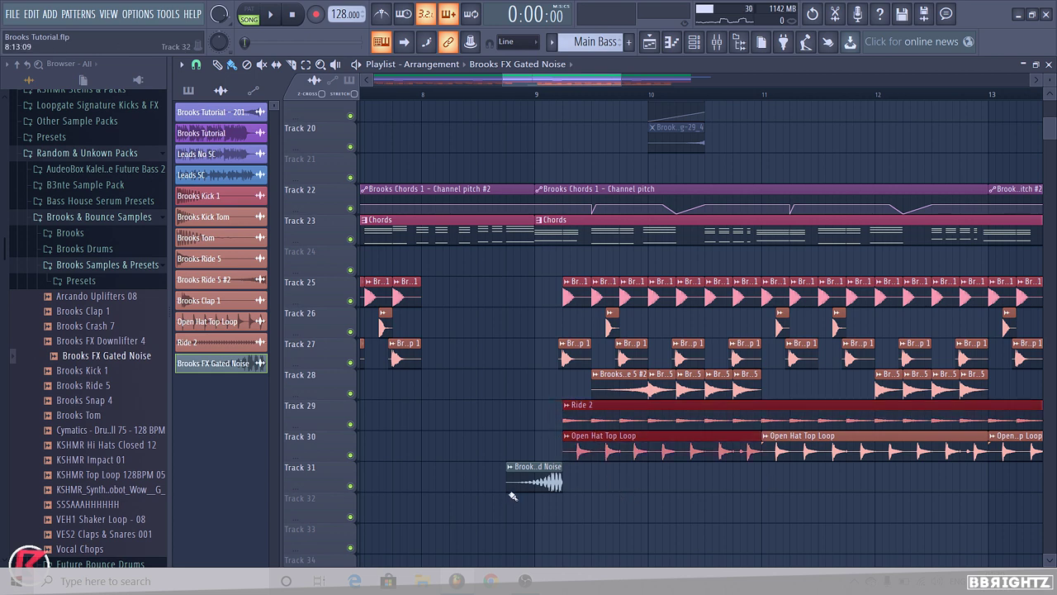
drag(497, 470, 581, 500)
- Lower the Brooks FX Gated Noise channel volume to about 31% while playing the transition from bar 8
double_click(533, 479)
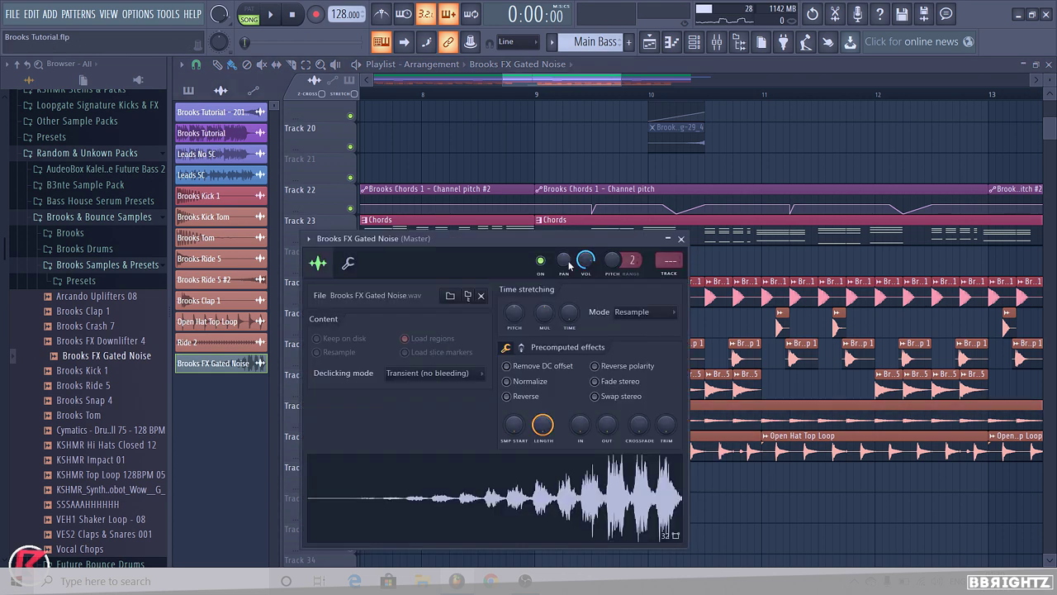
click(398, 111)
right_click(408, 111)
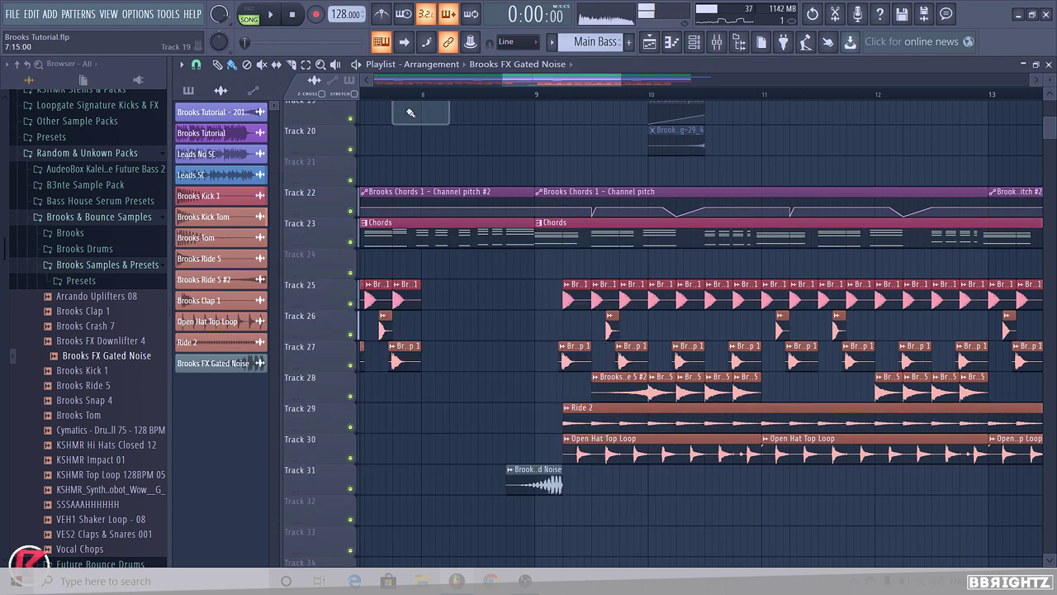
click(424, 95)
key(space)
double_click(535, 481)
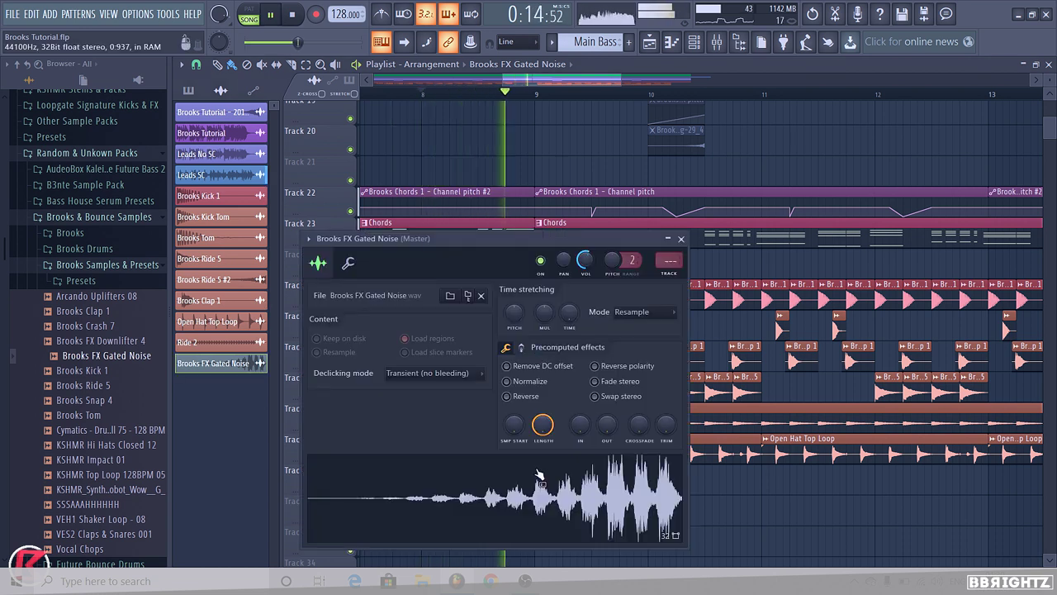
key(space)
key(space)
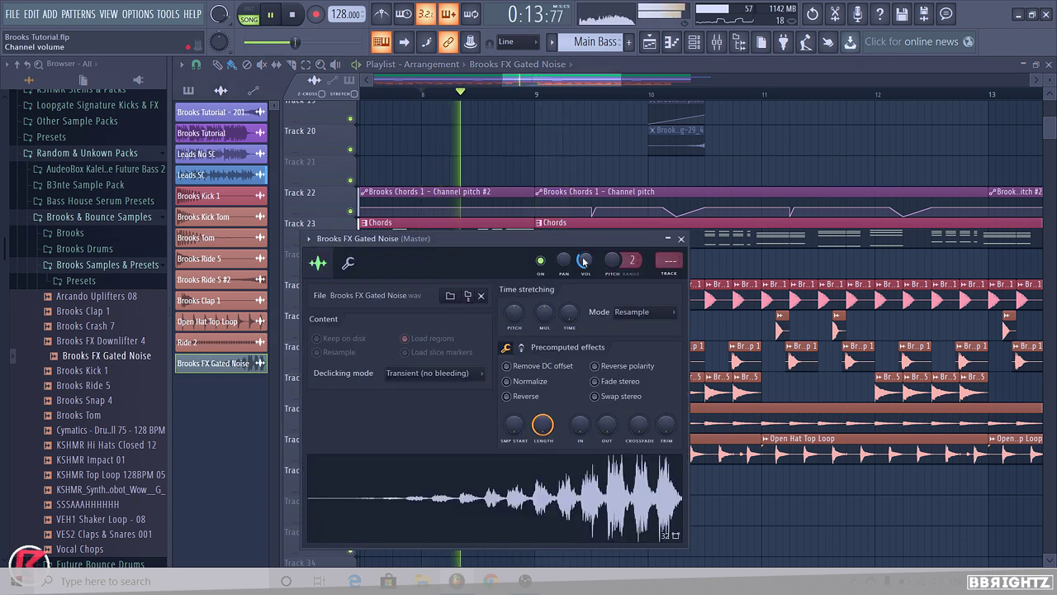
drag(579, 262, 577, 263)
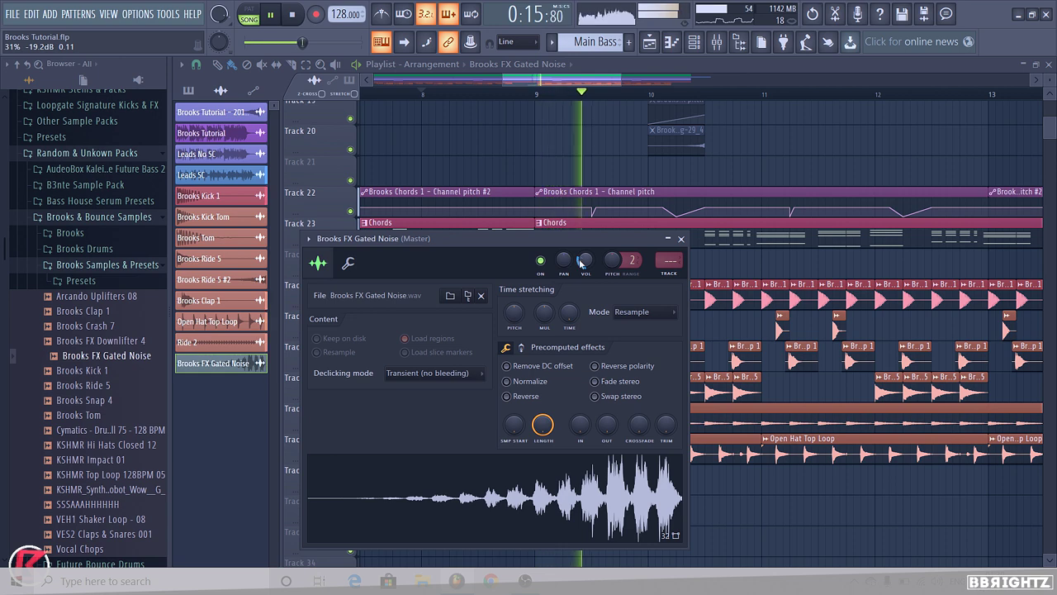
key(space)
key(Escape)
- Recolor the Brooks FX Gated Noise clip tan and move it down to Track 34
scroll(509, 486, down, 1)
scroll(509, 486, down, 2)
right_click(514, 468)
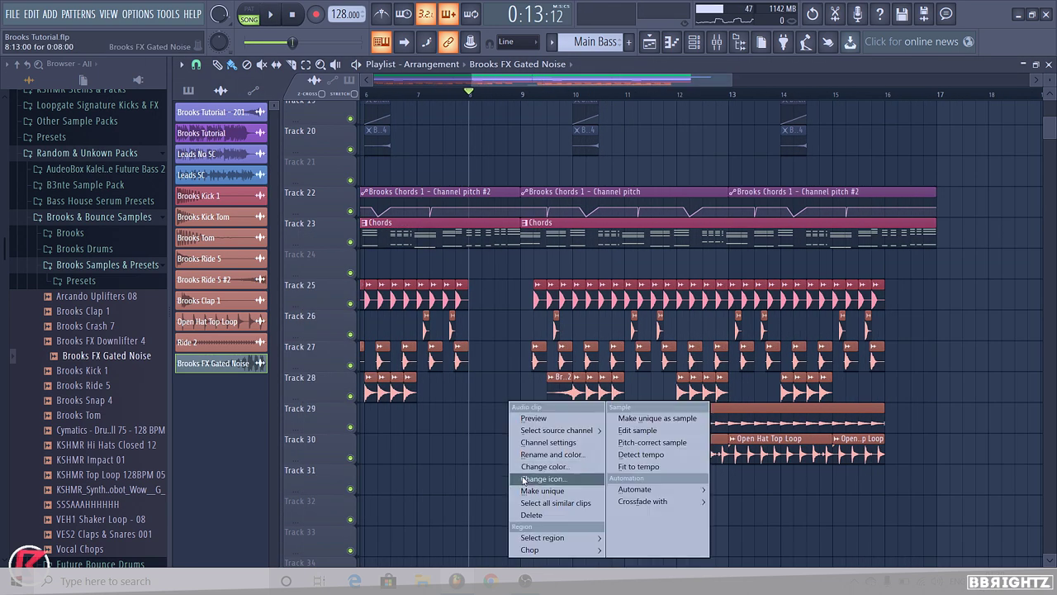
click(528, 469)
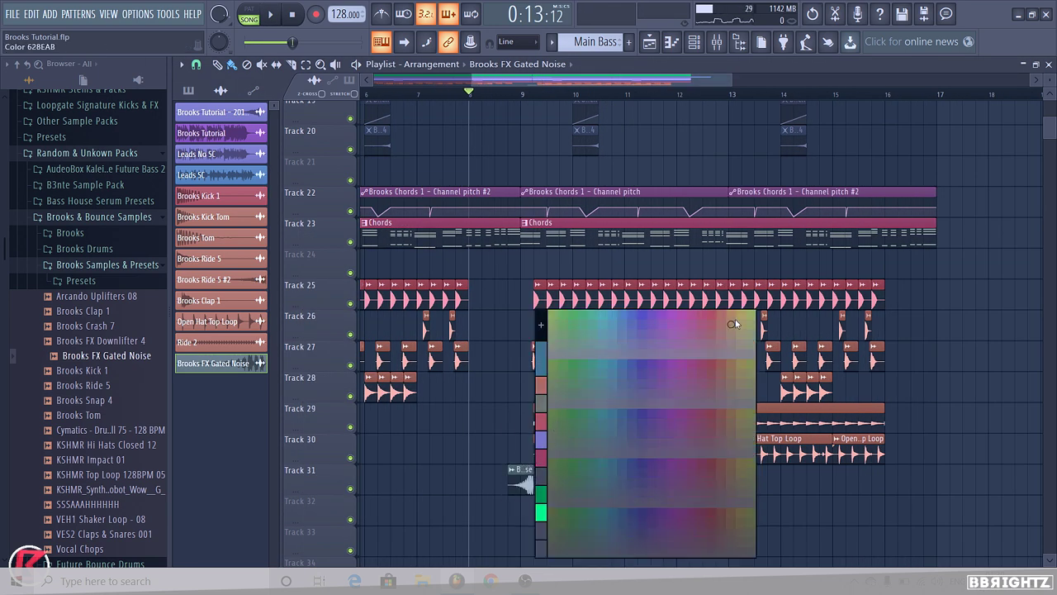
click(727, 316)
drag(516, 562, 521, 443)
- Route Brooks FX Gated Noise to mixer insert 32 and set its fader to about 96% during playback
click(720, 42)
click(718, 43)
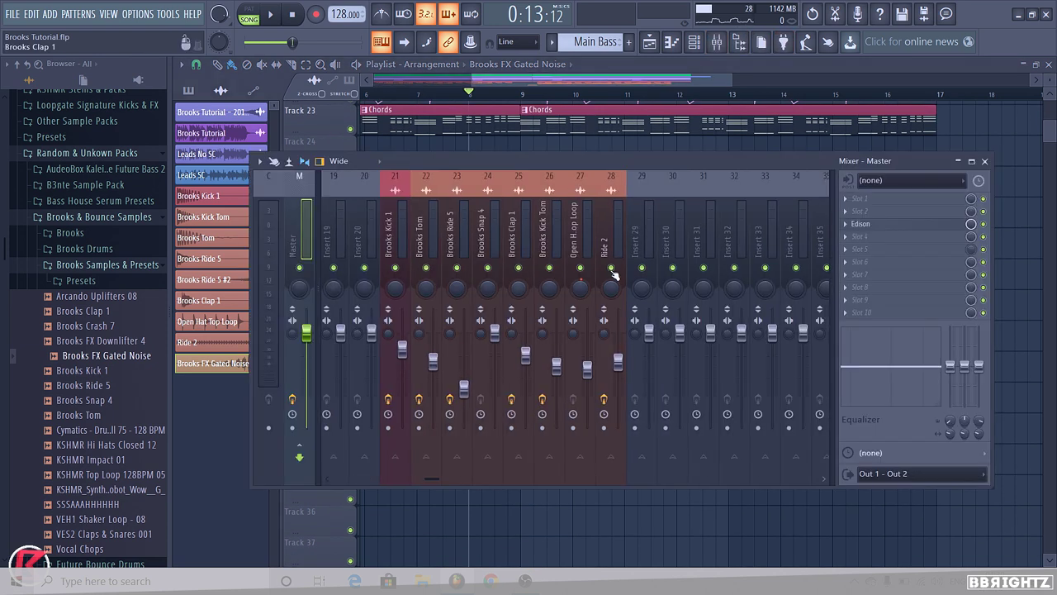
key(space)
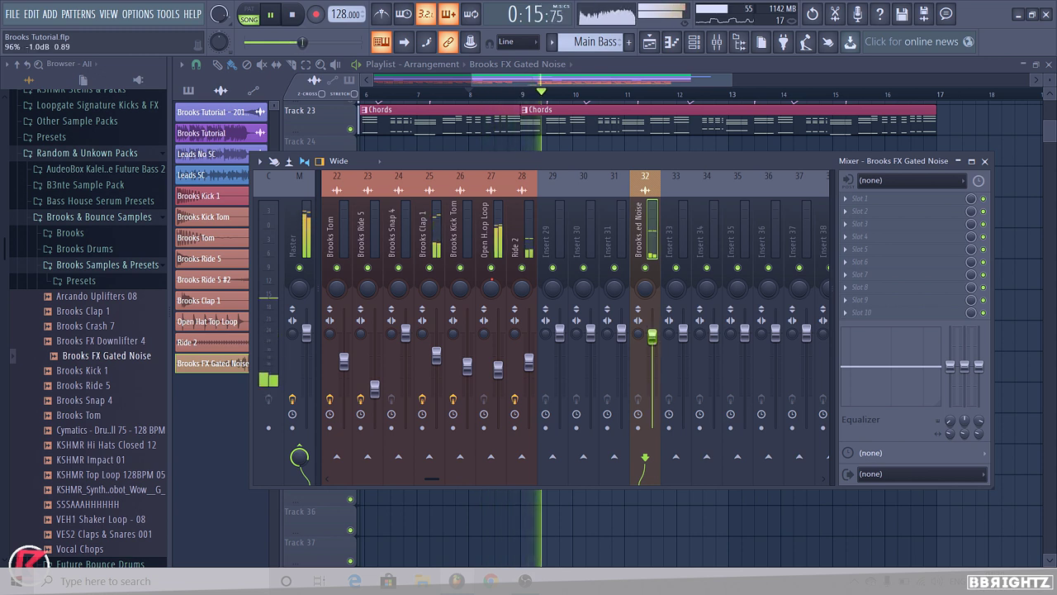
click(985, 161)
key(space)
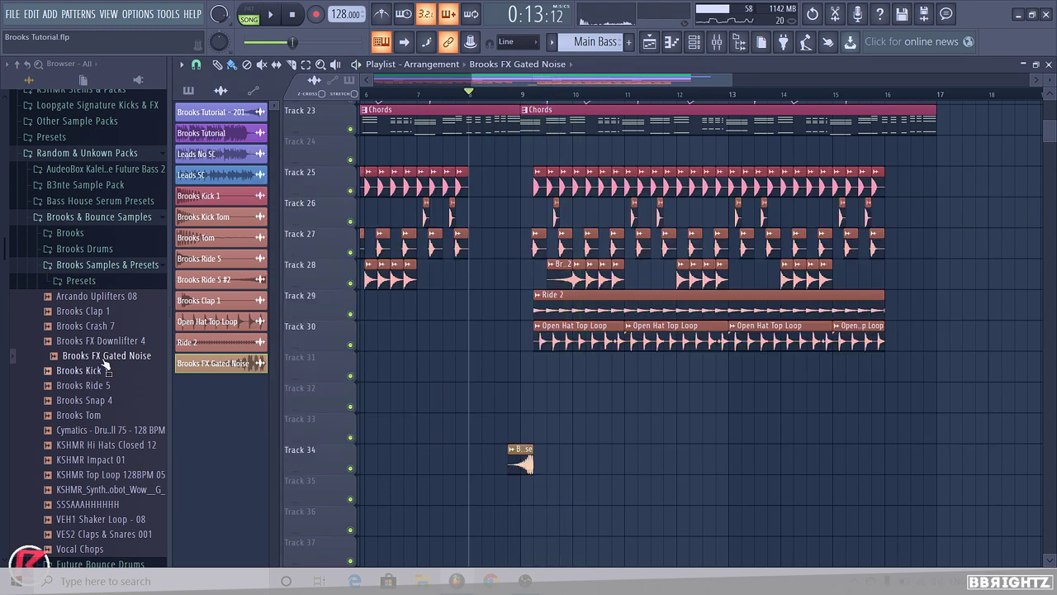
- Preview the Brooks downlifter and crash samples and place Brooks FX Downlifter 4 on Track 32 at bar 9
click(107, 341)
click(111, 327)
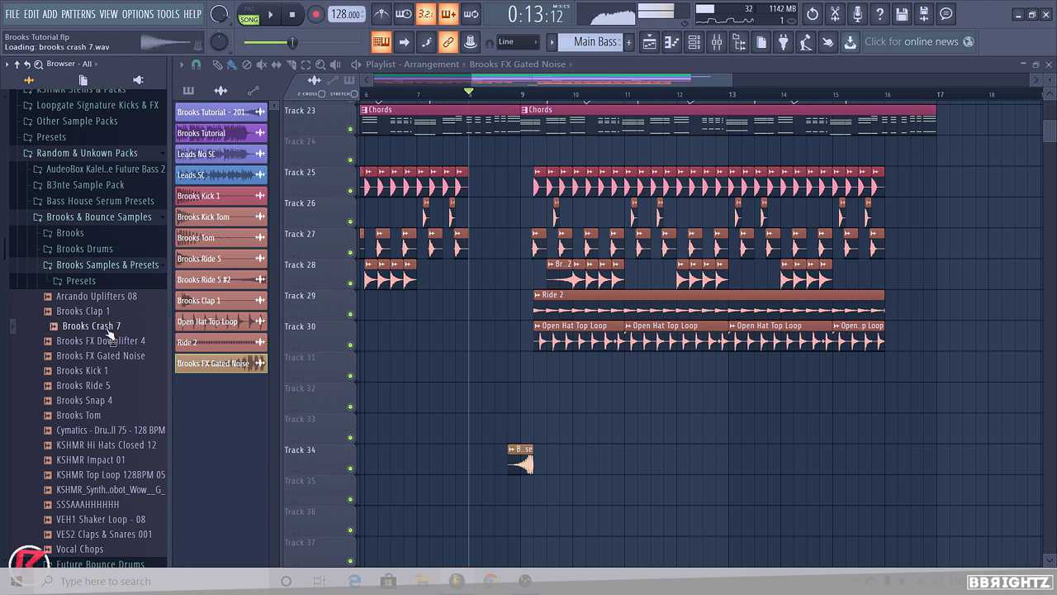
click(107, 340)
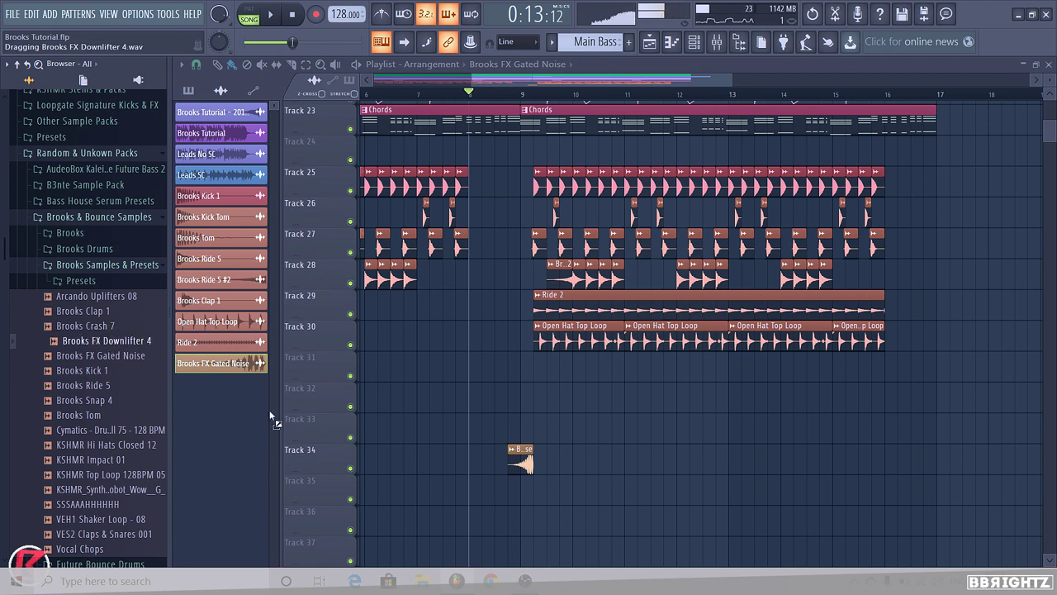
drag(272, 417, 524, 401)
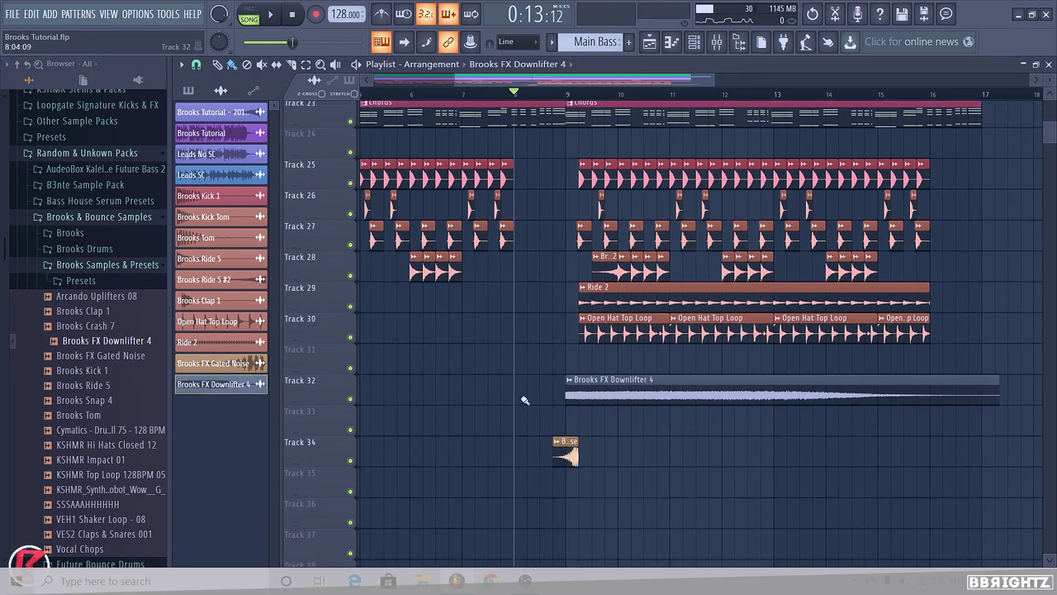
- Enlarge Track 32 and set the Brooks FX Downlifter 4 sample's fade-out to 22%
scroll(524, 400, down, 5)
drag(326, 383, 326, 552)
double_click(582, 359)
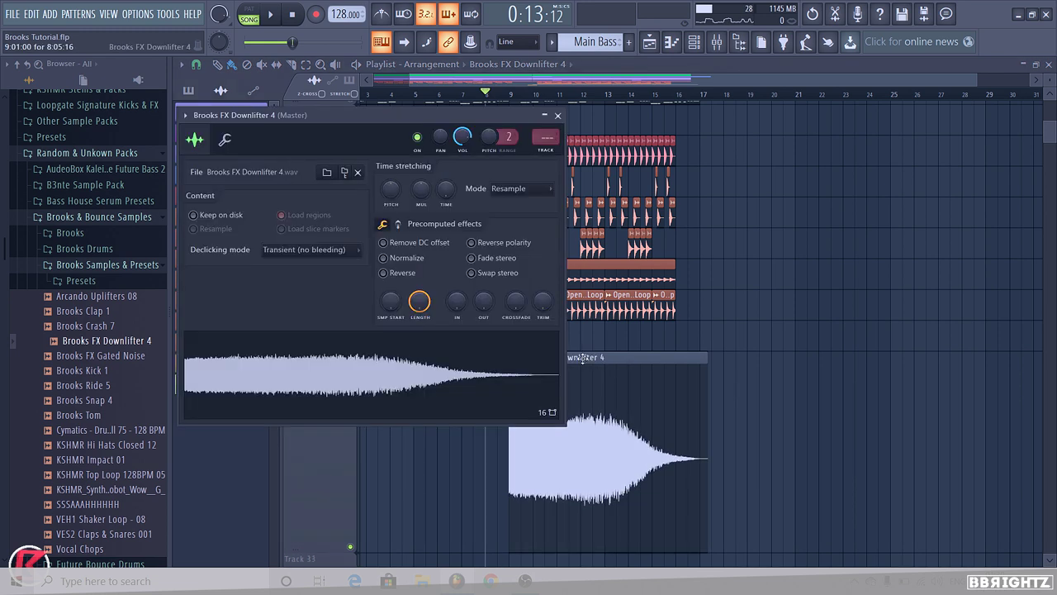
drag(483, 302, 483, 289)
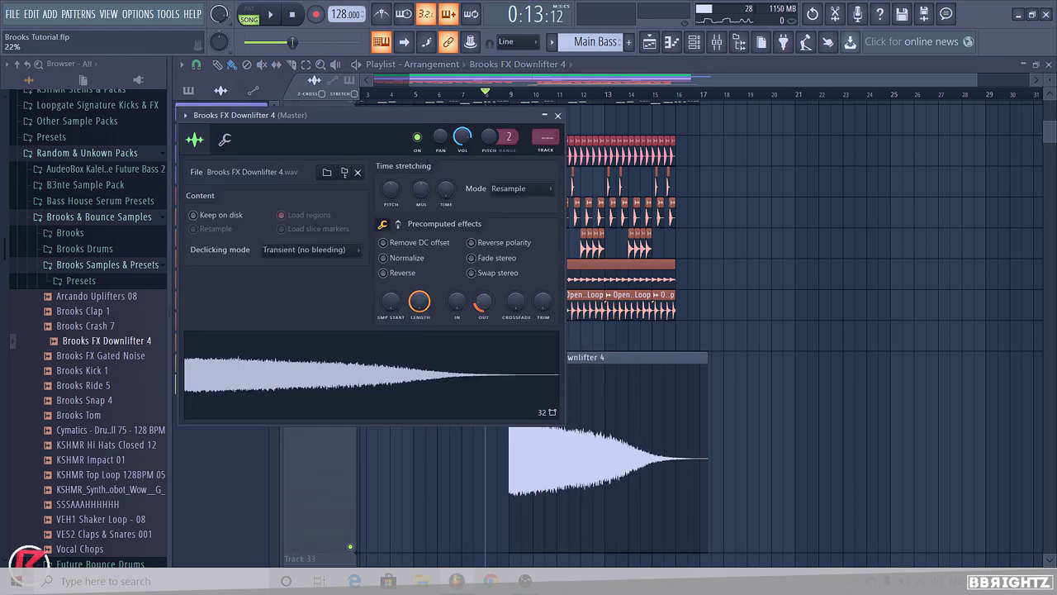
- Cut off the downlifter clip's tail after bar 17 and place a copy of the clip at bar 1
shift+right_click(711, 395)
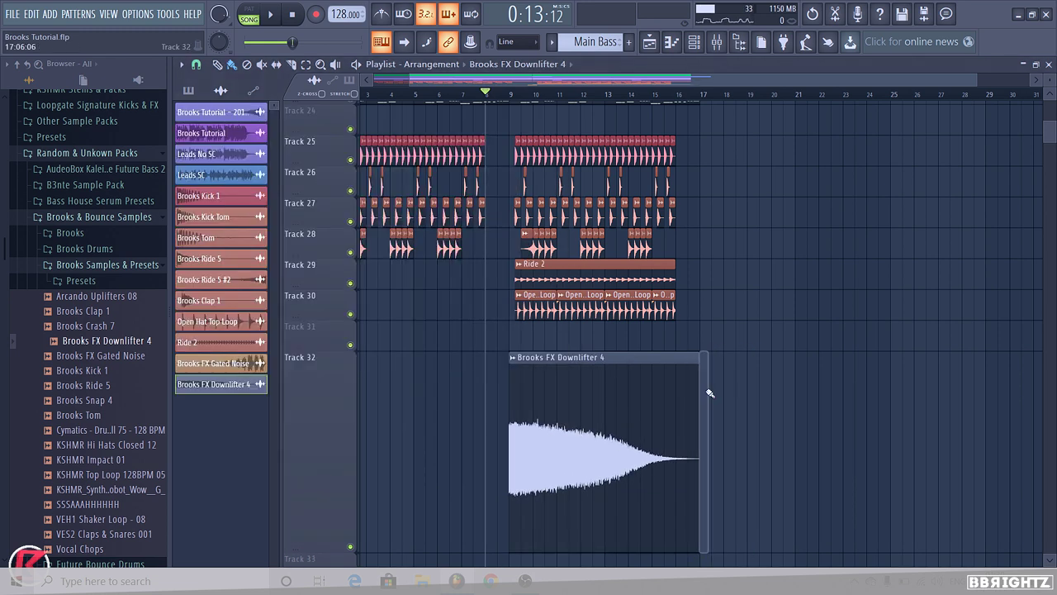
drag(653, 395, 74, 401)
click(563, 403)
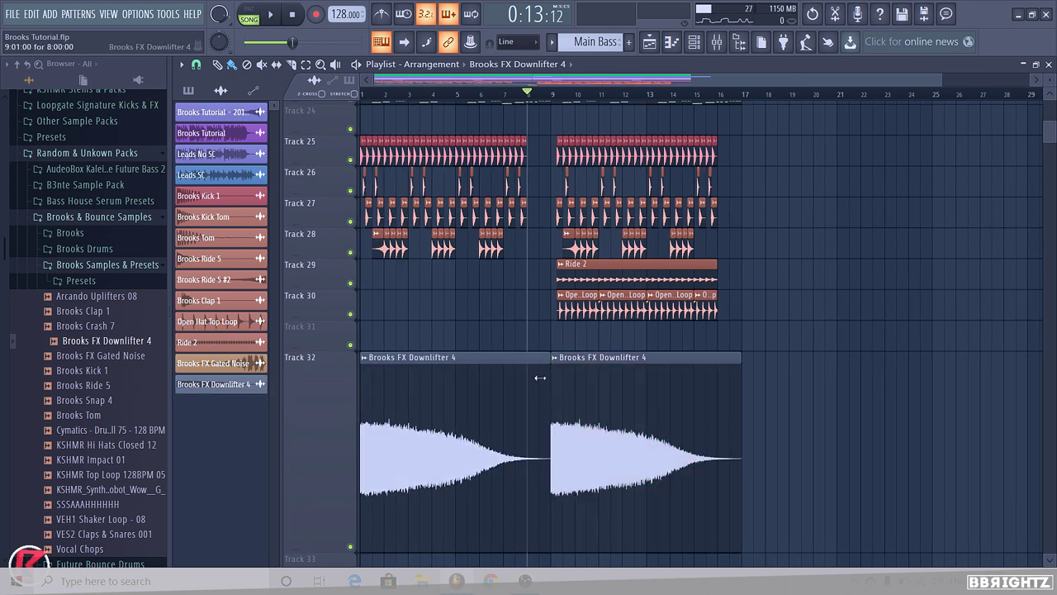
- Move both downlifter clips down to Track 33 and return Track 32 to its normal height
scroll(540, 378, down, 4)
double_click(354, 328)
key(shift+Down)
right_click(337, 326)
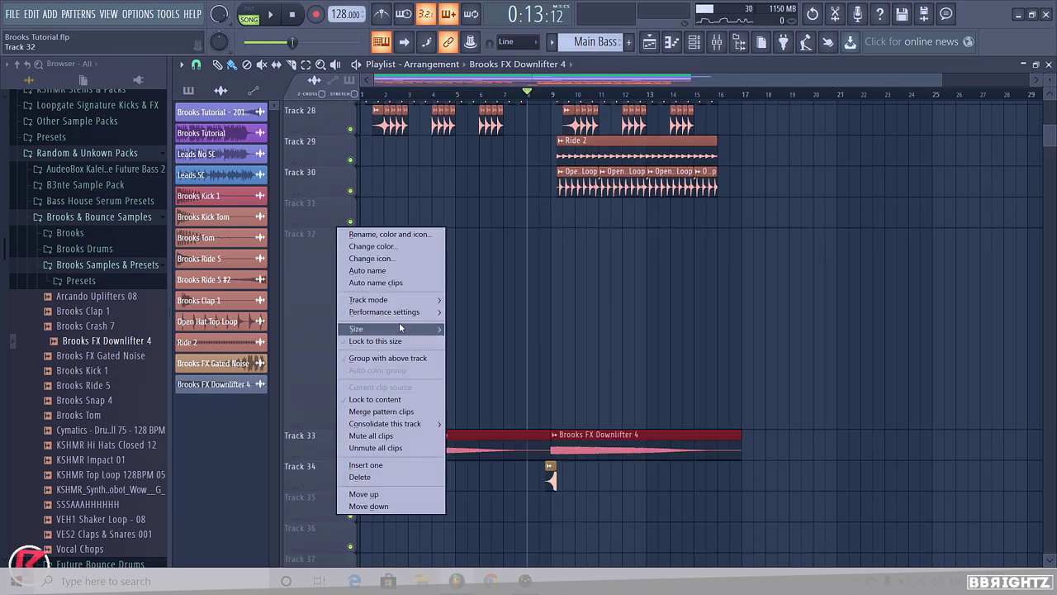
mouse_move(405, 329)
click(467, 353)
- Recolor the Brooks FX Downlifter 4 clips tan to match the gated noise clip
click(366, 265)
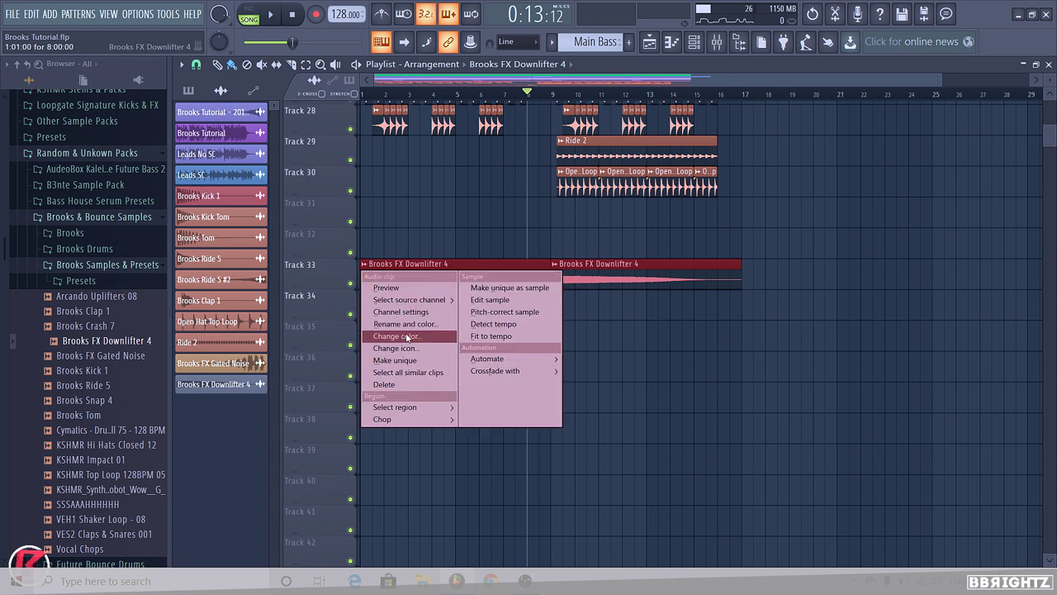
click(406, 337)
click(545, 318)
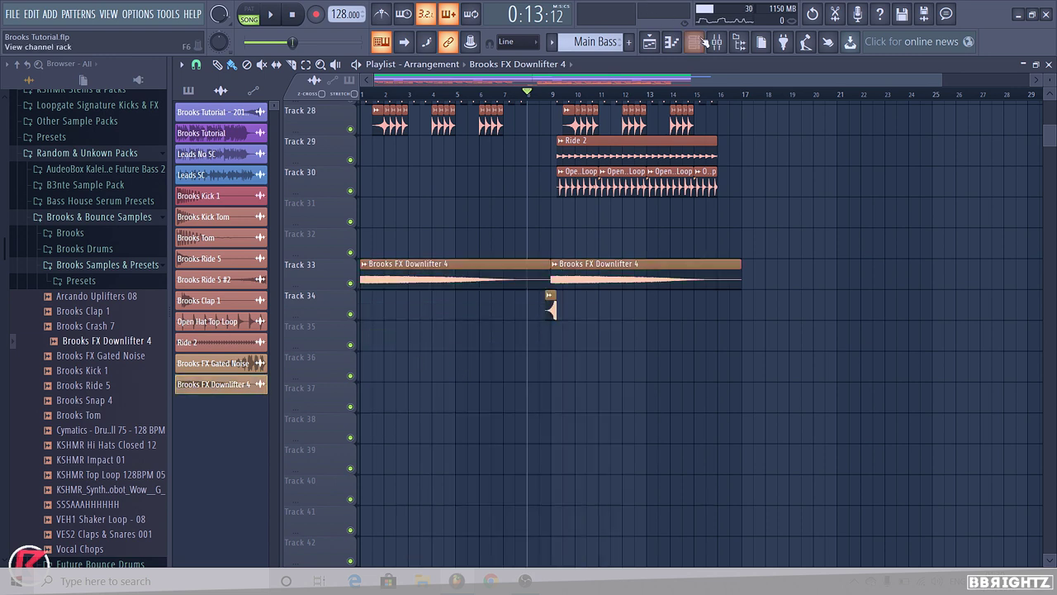
- Route Brooks FX Downlifter 4 to mixer insert 33 and load Kickstart in that insert's slot 10
click(716, 41)
click(685, 239)
key(ctrl+l)
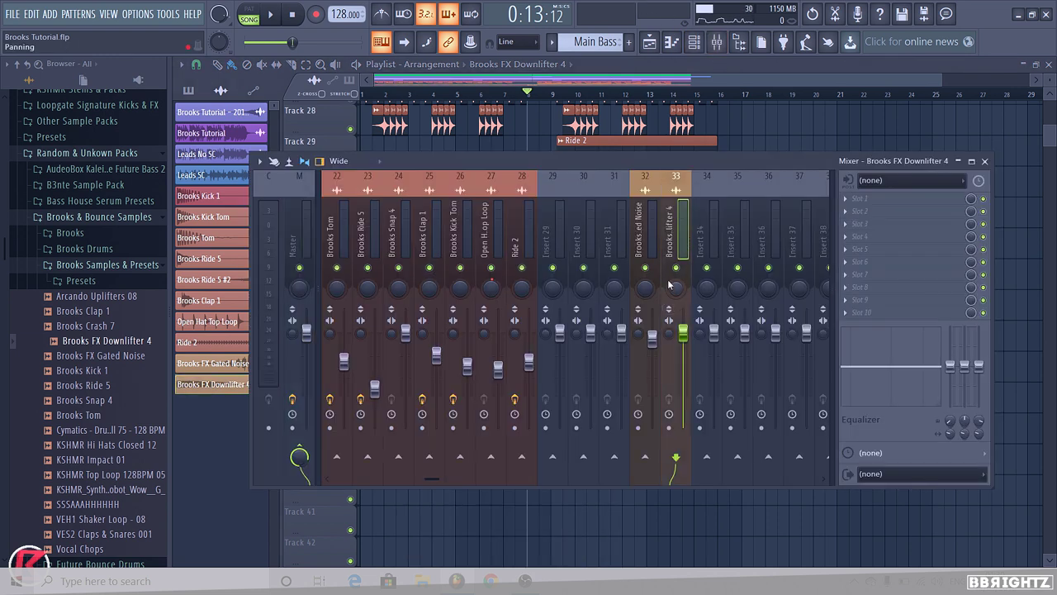
click(863, 313)
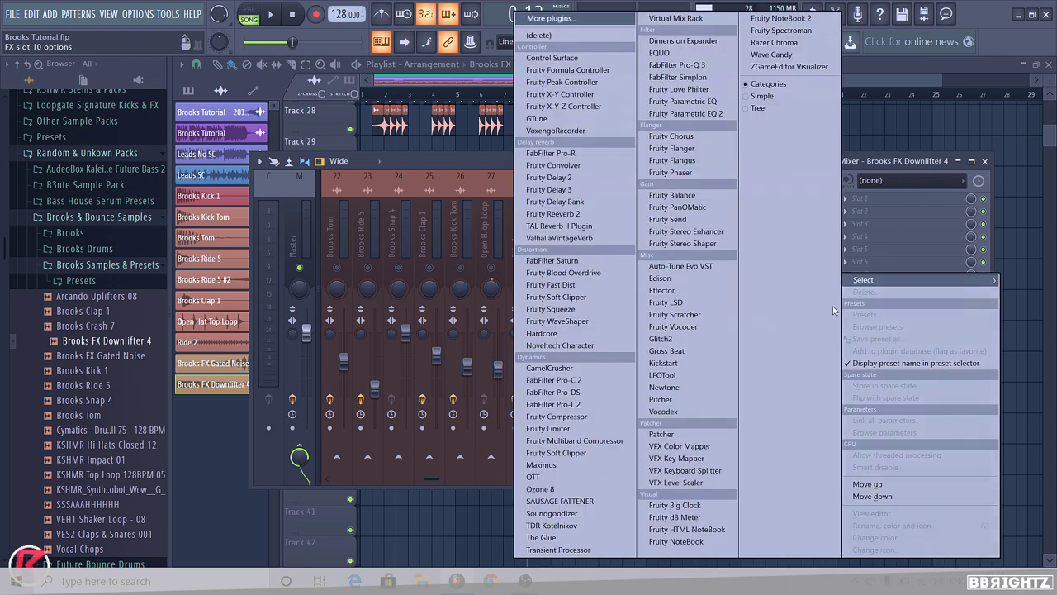
click(661, 364)
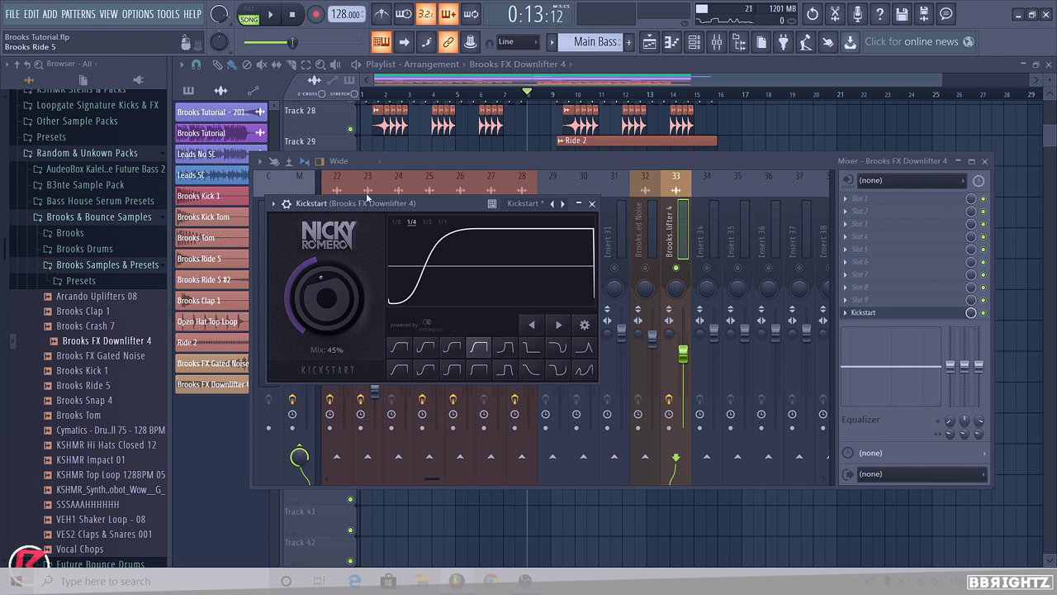
- Set the downlifter's Kickstart mix to 44% and lower the mixer fader of insert 33 during playback
key(space)
drag(323, 301, 323, 302)
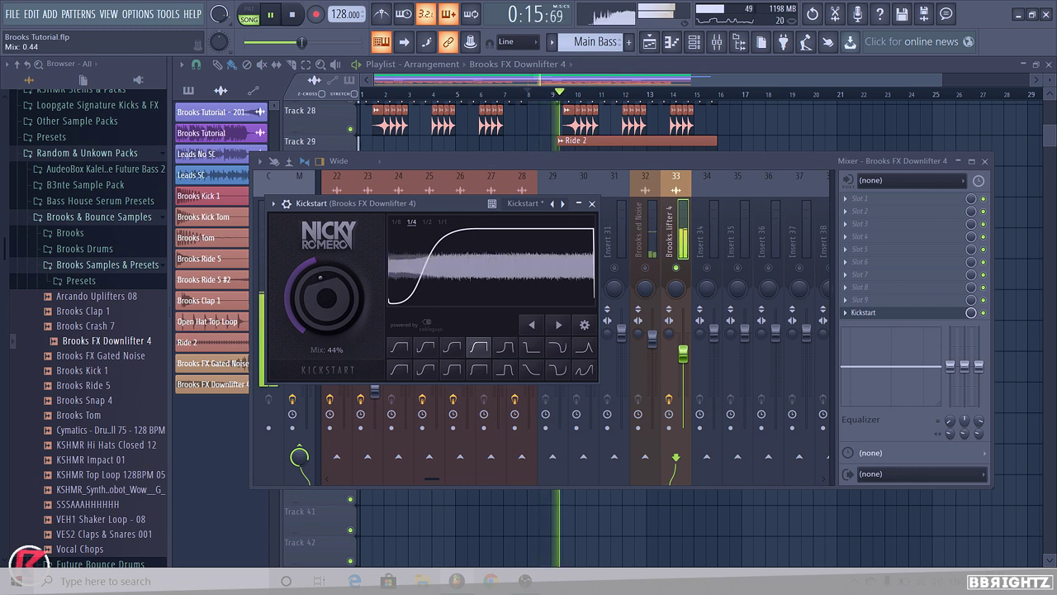
click(591, 203)
drag(683, 354, 692, 380)
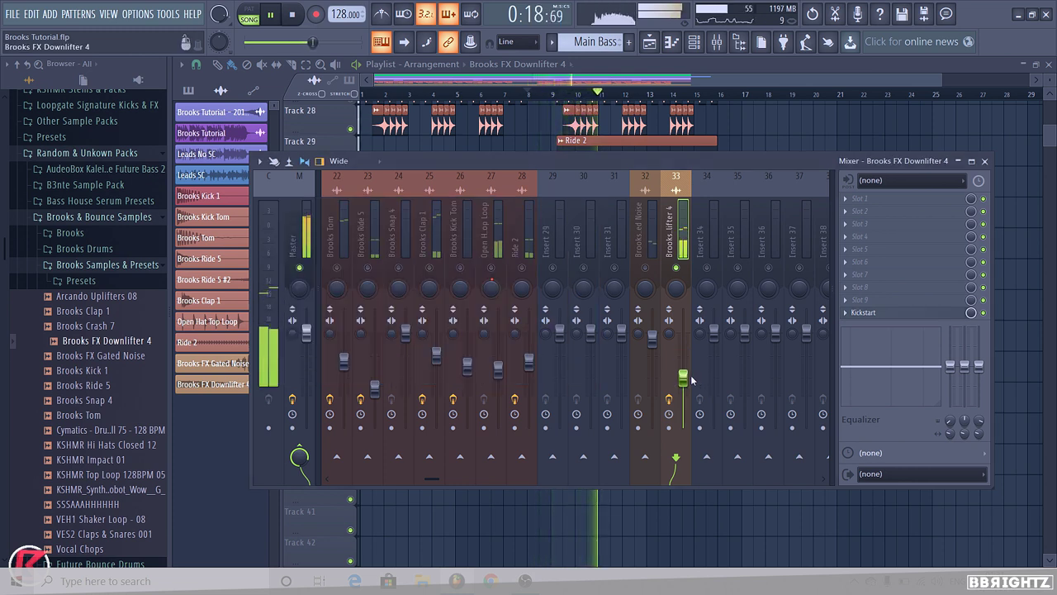
key(space)
key(F9)
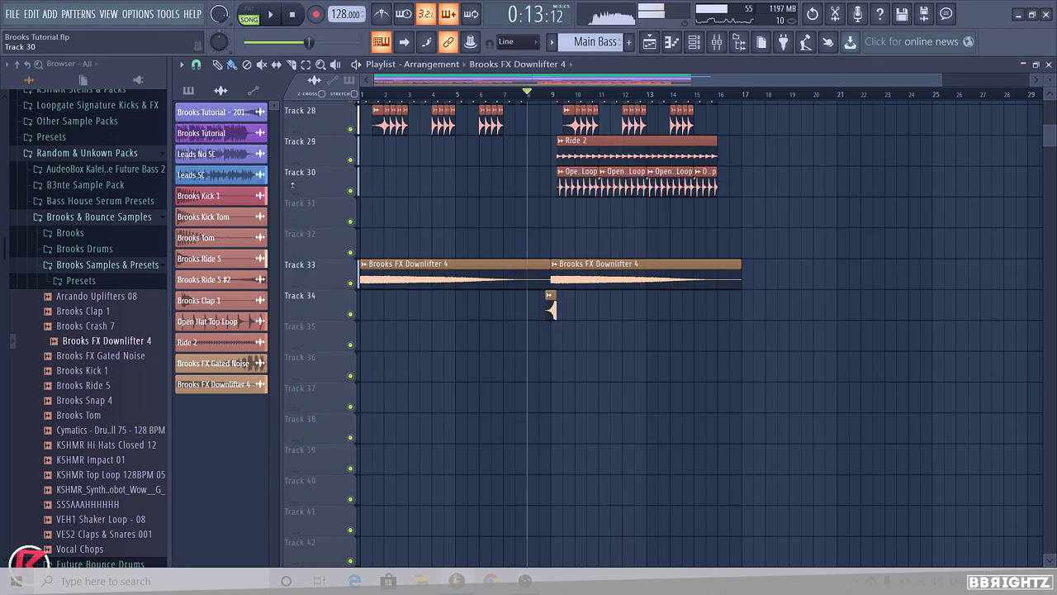
- Collapse the Brooks and Random & Unkown Packs folders and open splice_folder's Samples packs folder in the browser
click(82, 266)
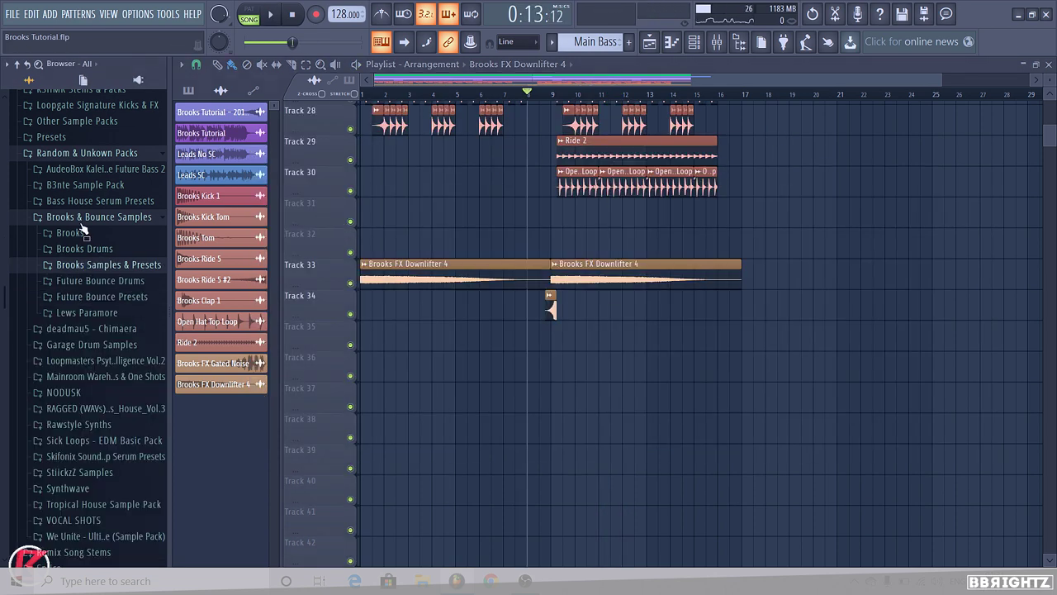
click(85, 218)
click(111, 155)
scroll(20, 386, down, 1)
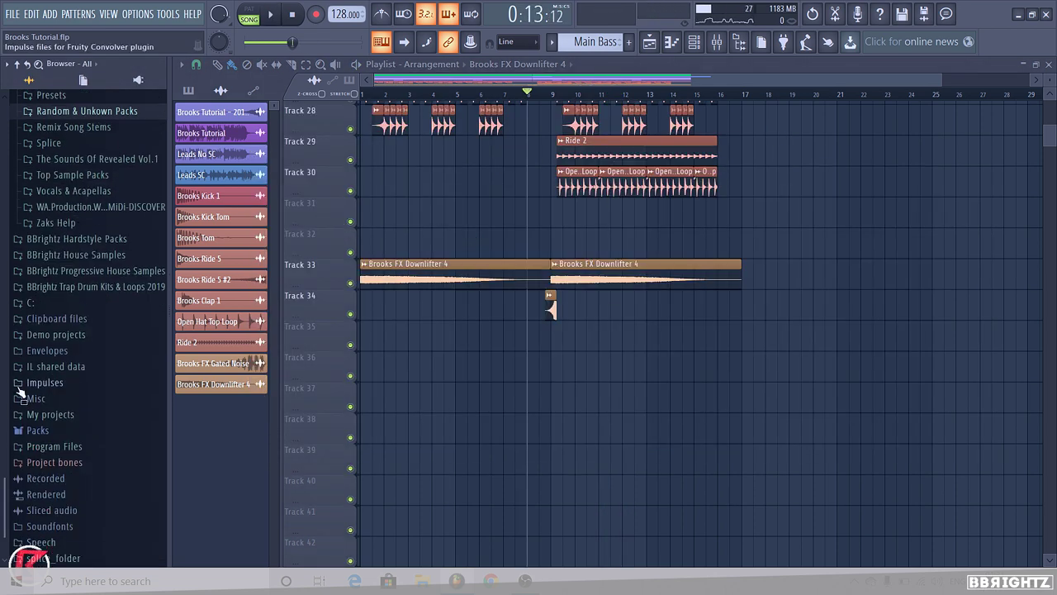
click(21, 384)
click(48, 545)
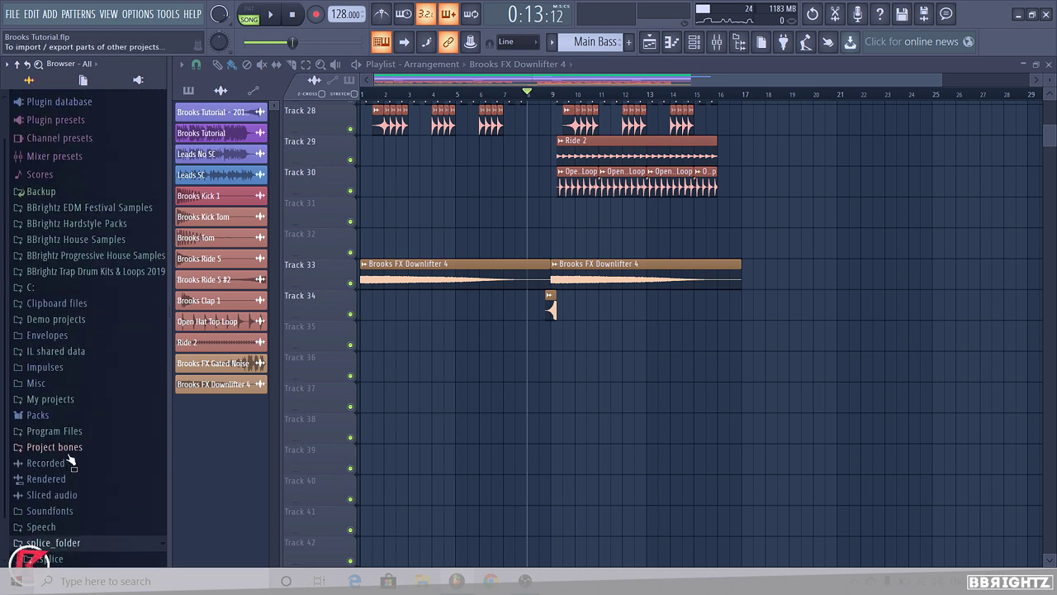
scroll(64, 545, down, 2)
click(64, 544)
scroll(64, 544, down, 1)
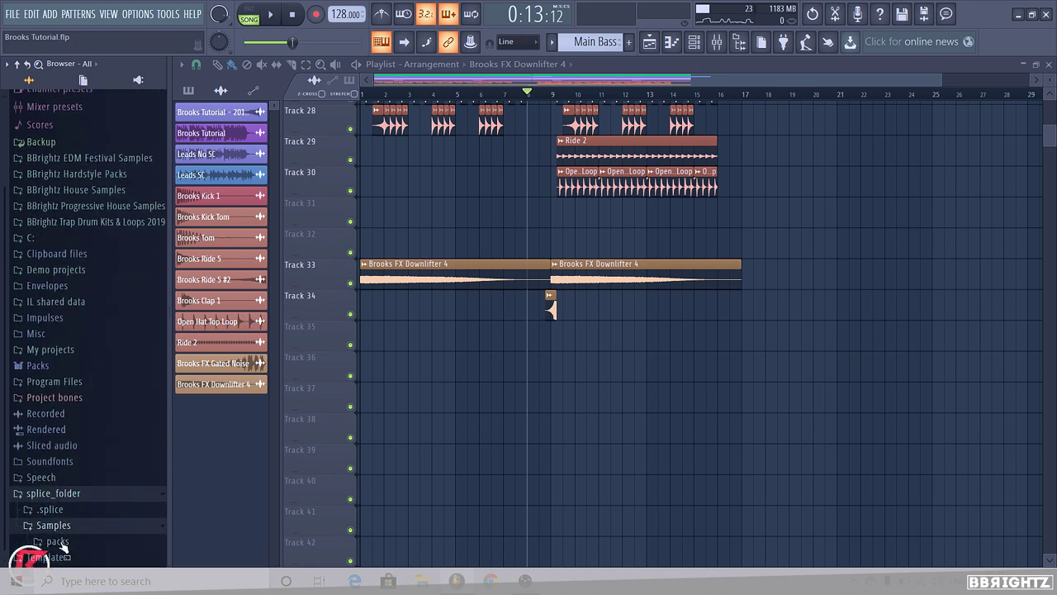
click(63, 544)
- Find the Protocol Presents Nicky Romero Vol. 1 pack and open its NICKY_ROMERO_labeled_processed folder
scroll(76, 387, down, 15)
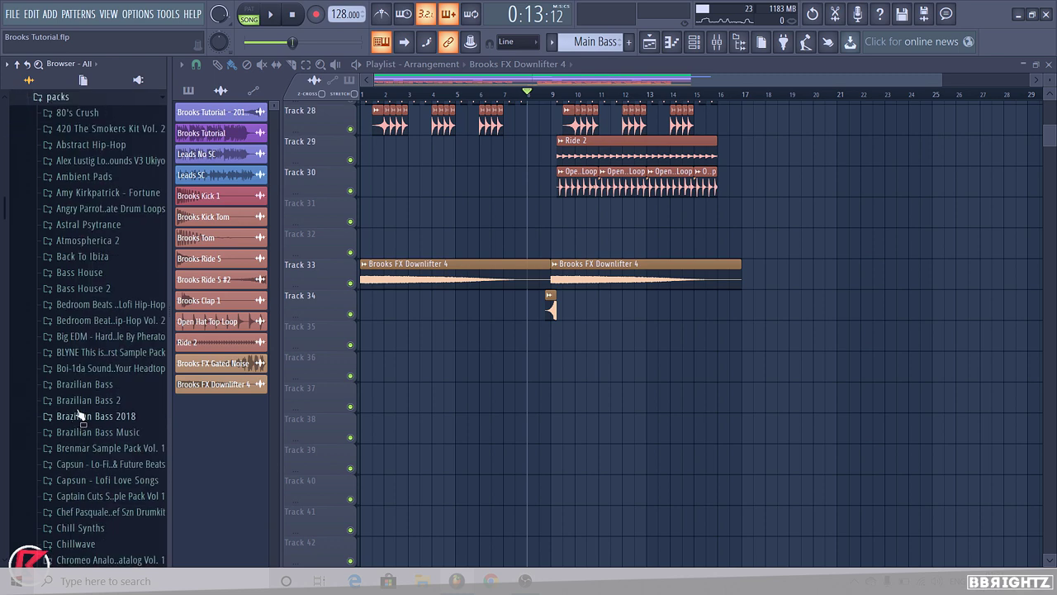
scroll(78, 338, down, 15)
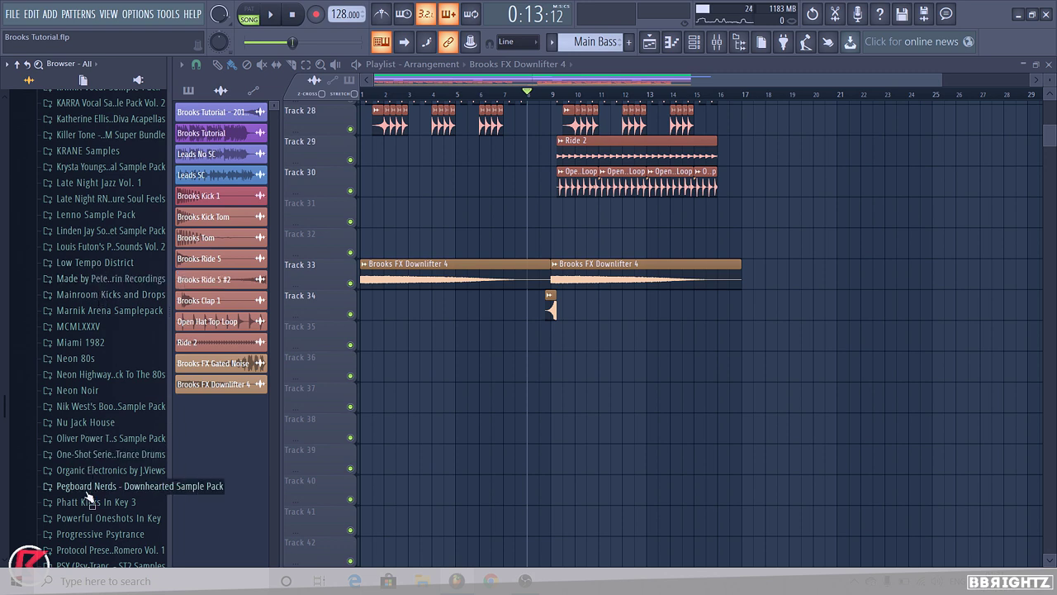
scroll(95, 512, down, 3)
click(99, 460)
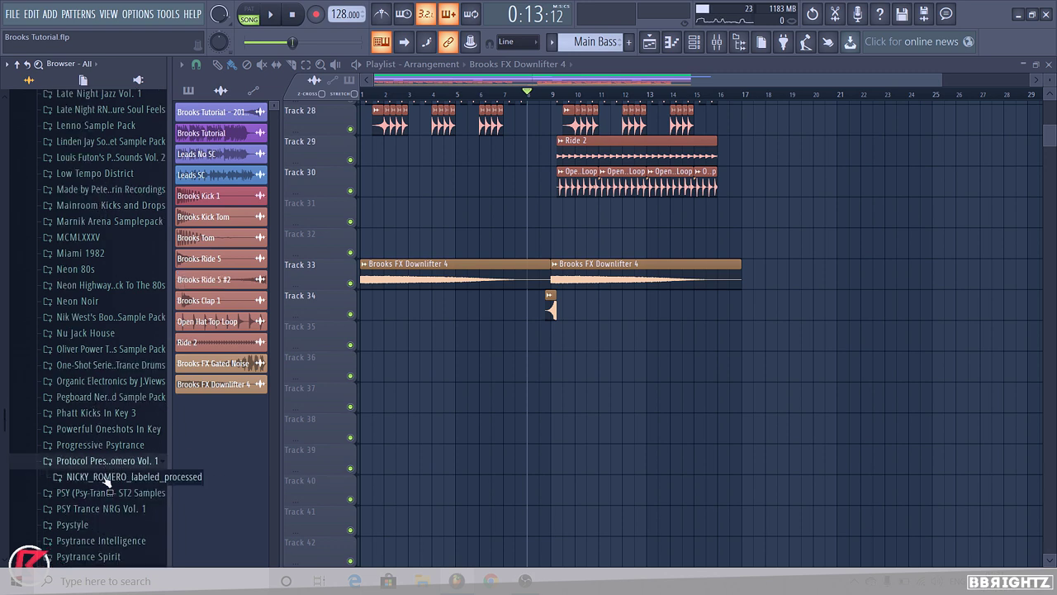
click(103, 476)
- Look through the pack's FX one-shot folders and the drum loop, fill and hi-hat loop folders for a suitable sample
click(103, 493)
click(112, 540)
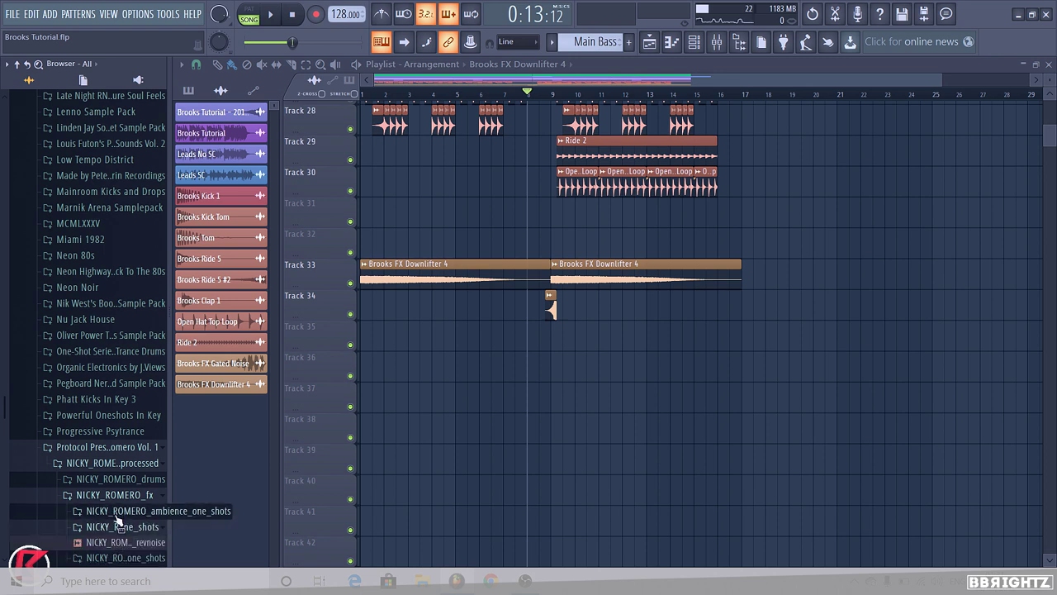
scroll(115, 524, down, 3)
click(124, 453)
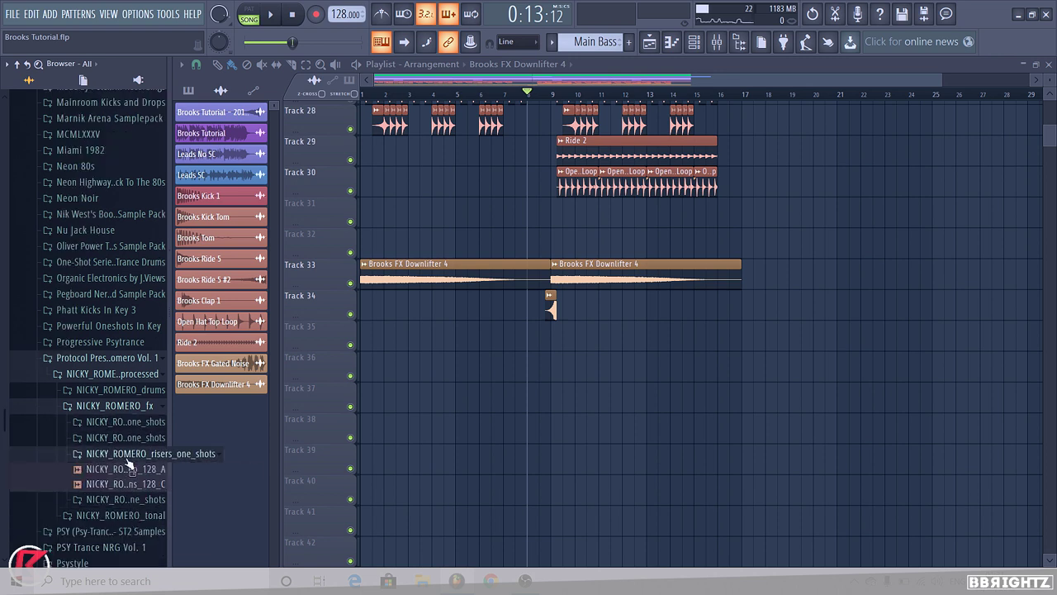
click(128, 456)
click(130, 469)
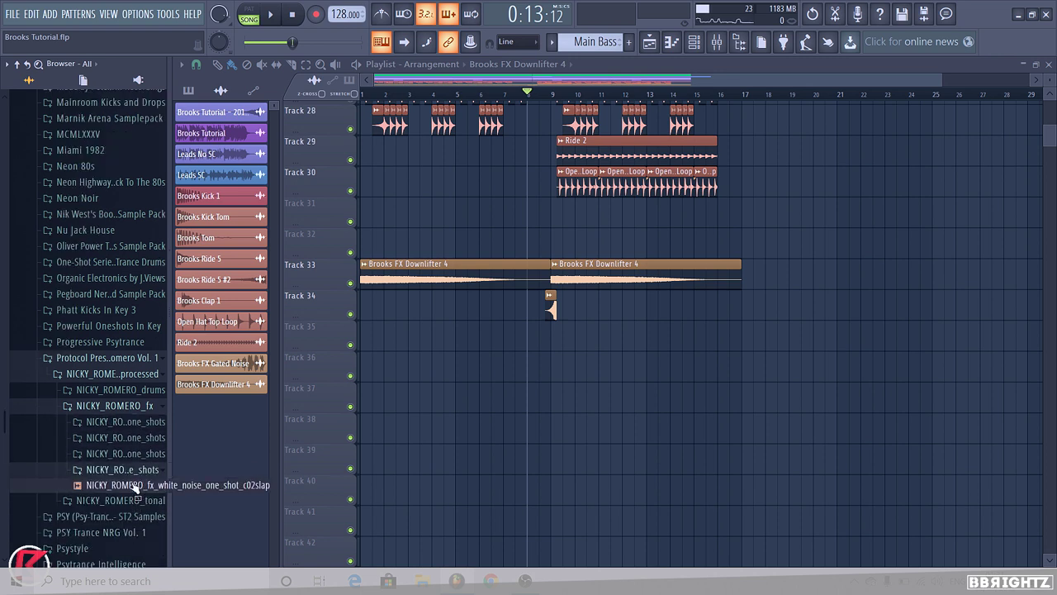
click(116, 389)
click(122, 406)
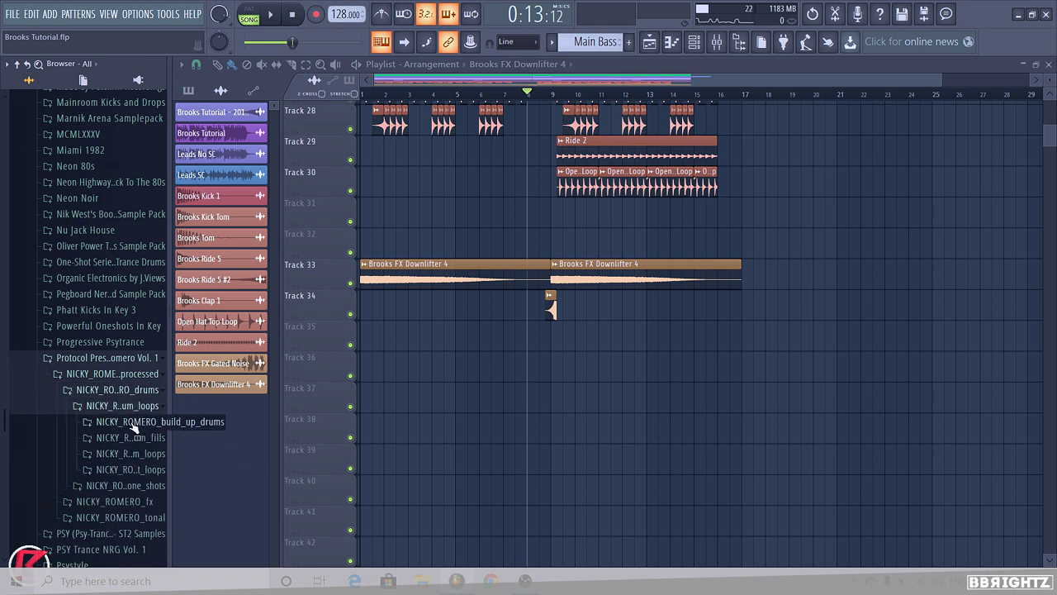
click(132, 423)
click(133, 423)
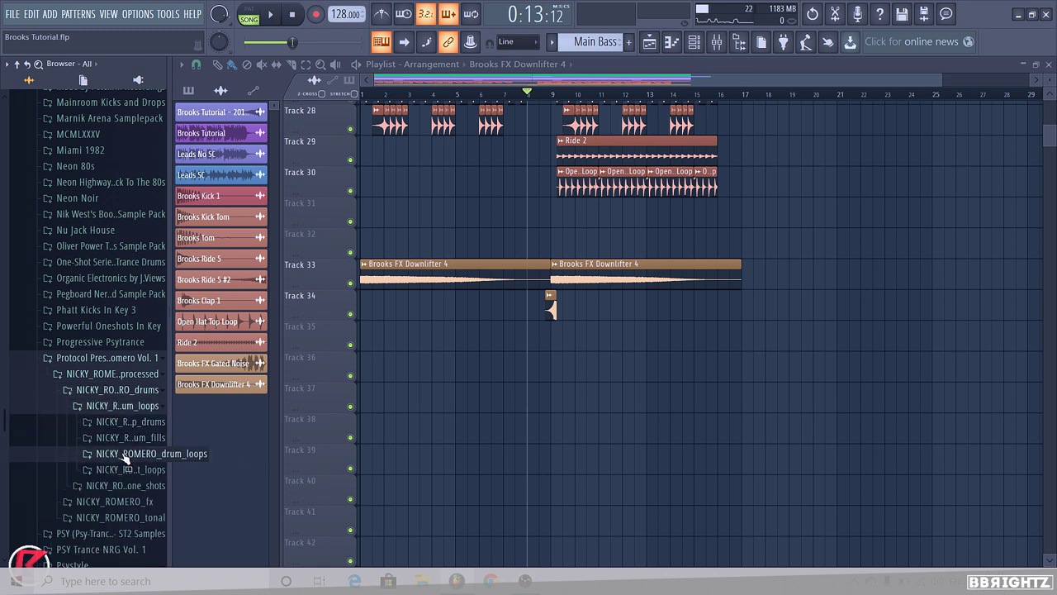
click(125, 456)
click(125, 454)
click(128, 469)
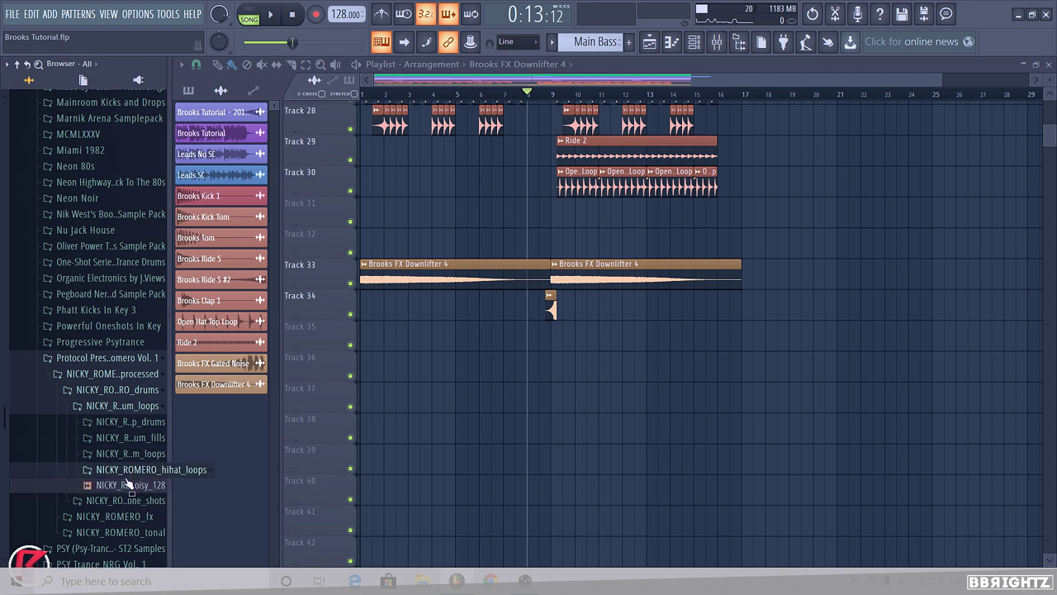
- Open the drum one-shots' cymbal crashes folder and place NICKY_ROMERO_crash_one_shot_stretch in the playlist on Track 38
click(123, 406)
click(132, 421)
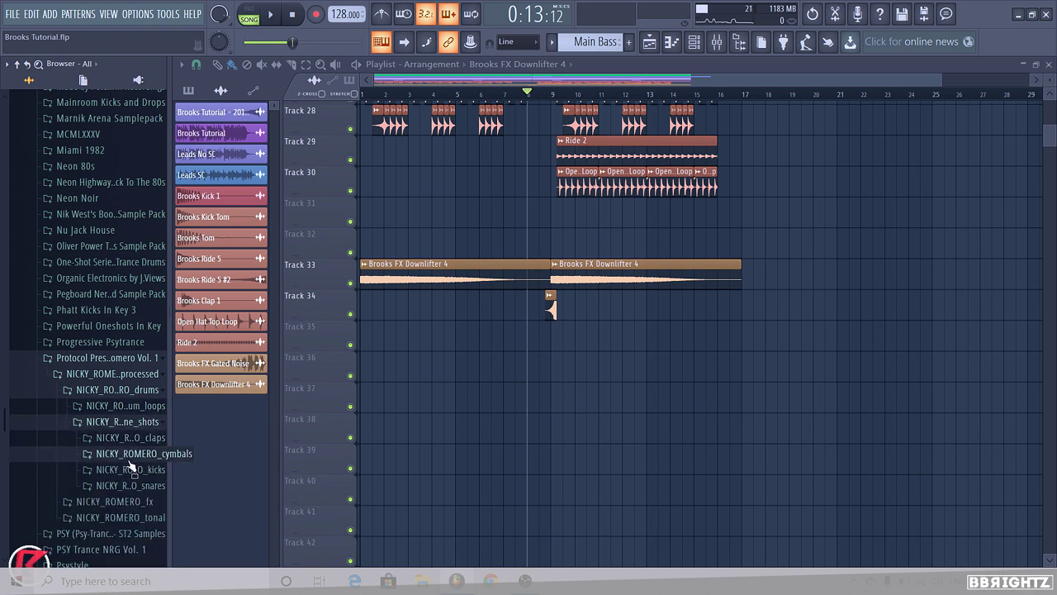
click(130, 453)
click(132, 469)
drag(136, 485, 520, 426)
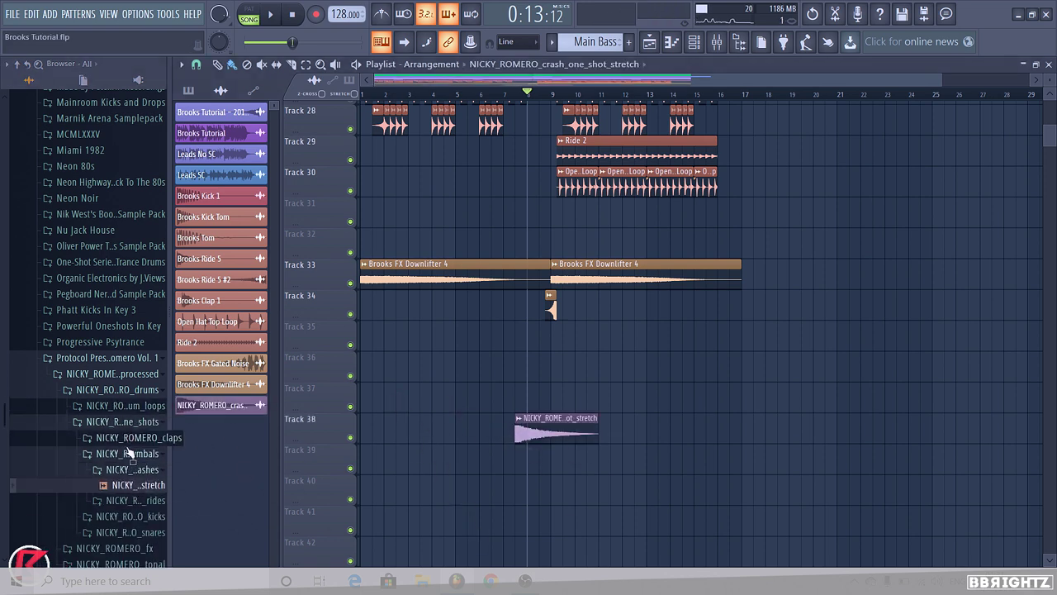
- Collapse the crash, cymbal, drum and parent folders of the Protocol Presents pack in the browser
click(136, 470)
click(139, 453)
click(141, 422)
click(141, 390)
click(141, 374)
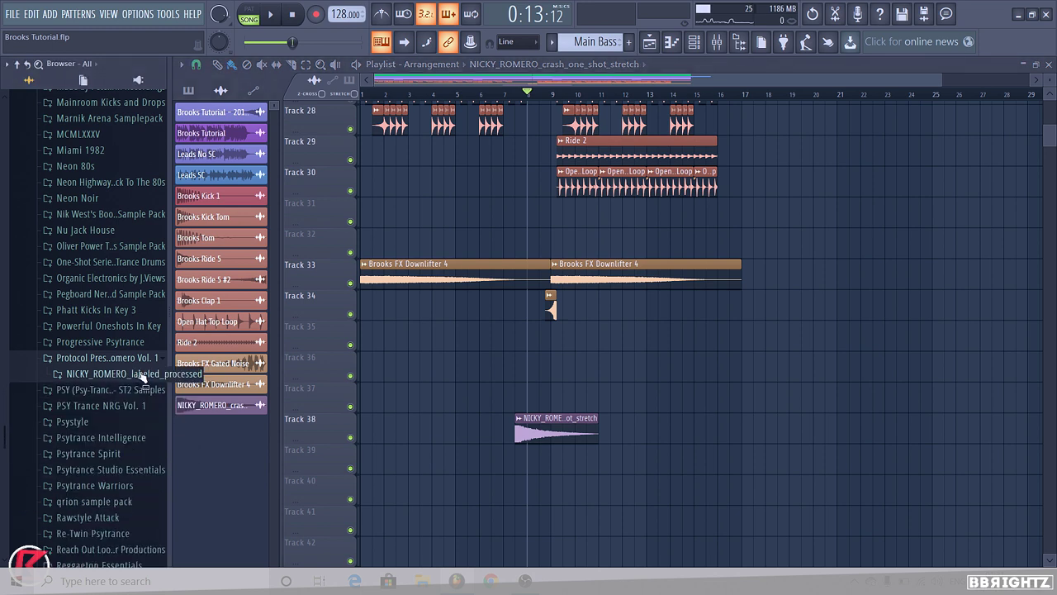
click(141, 358)
- Move the crash clip to bar 1 on Track 32 and set its sample fade-out to 19%
drag(568, 424, 405, 255)
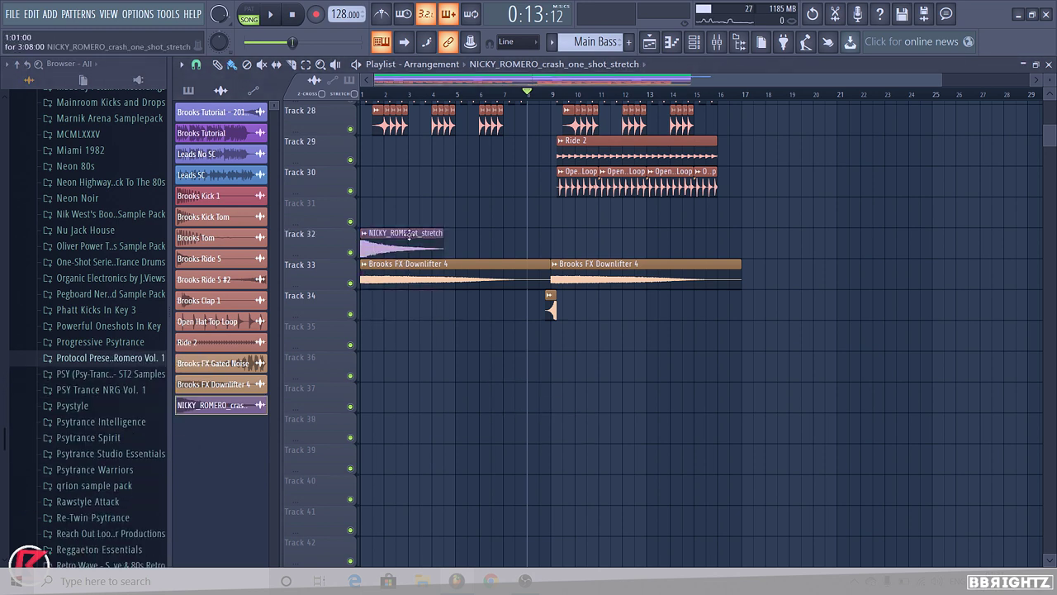
double_click(409, 235)
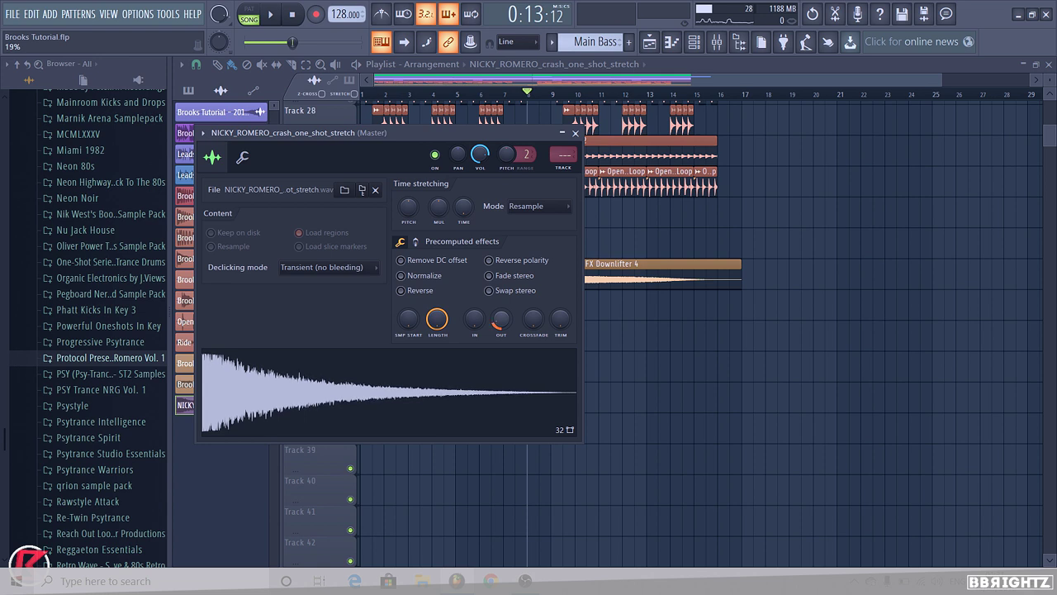
click(576, 133)
- Place copies of the crash clip at bars 5, 9 and 13 on Track 32
scroll(434, 261, down, 1)
click(446, 247)
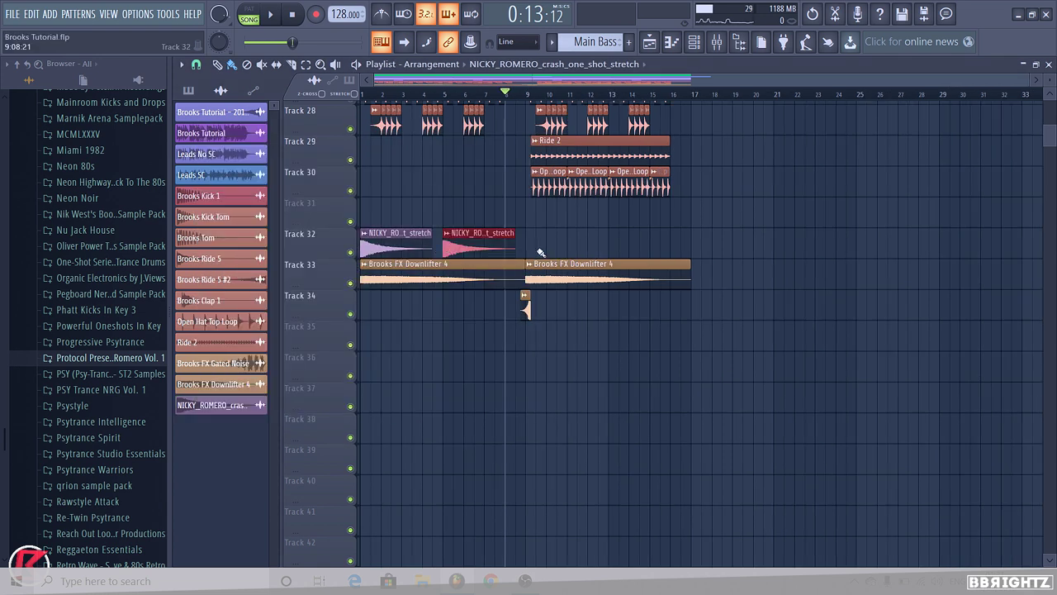
click(537, 249)
click(615, 244)
- Recolor the crash clips tan to match the downlifter clips
click(617, 237)
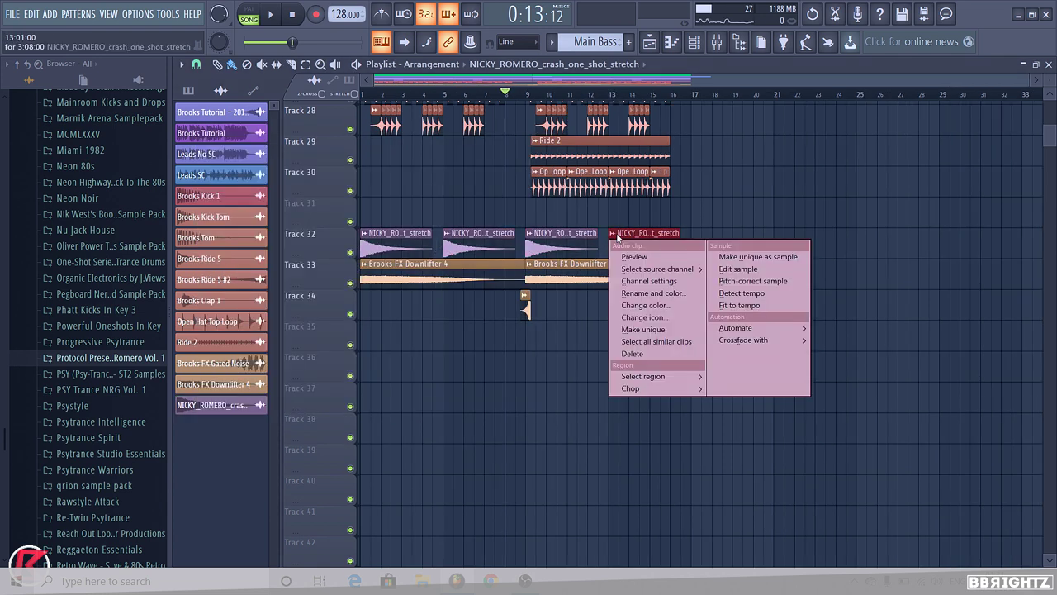
click(645, 305)
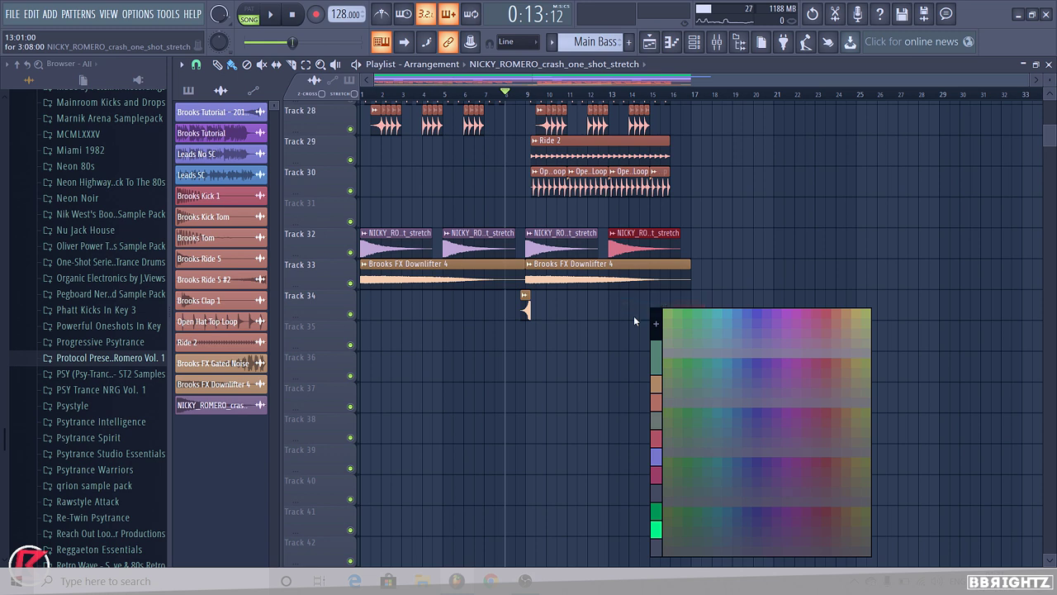
click(657, 402)
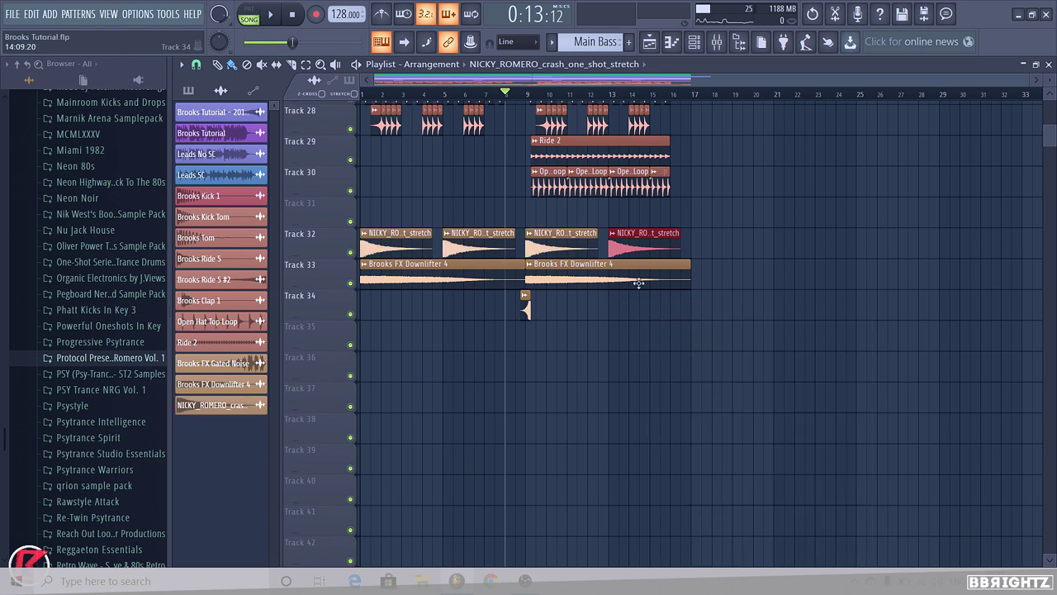
- Route the crash sample to mixer insert 34 and unmute all mixer tracks
click(721, 46)
click(698, 257)
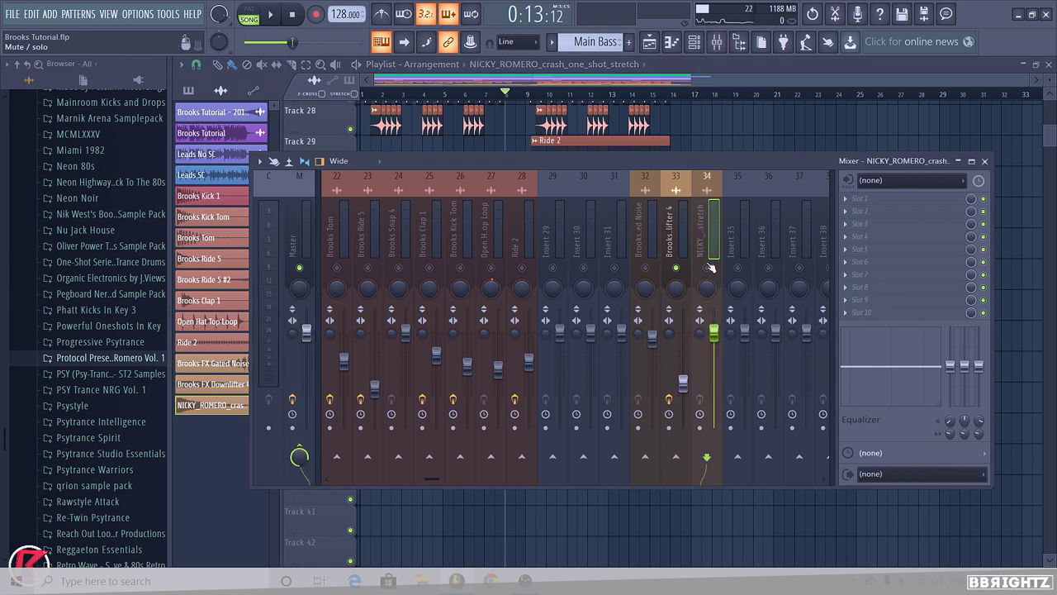
right_click(708, 267)
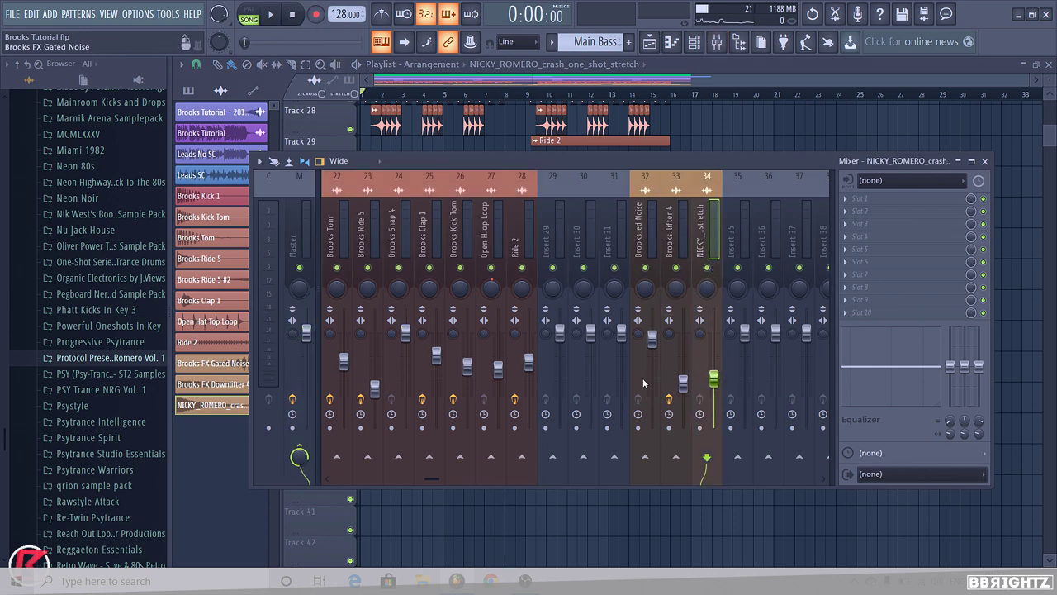
- Play the song from the start and lower the crash's insert 34 fader to slightly below -18.5 dB
key(space)
drag(713, 385, 714, 395)
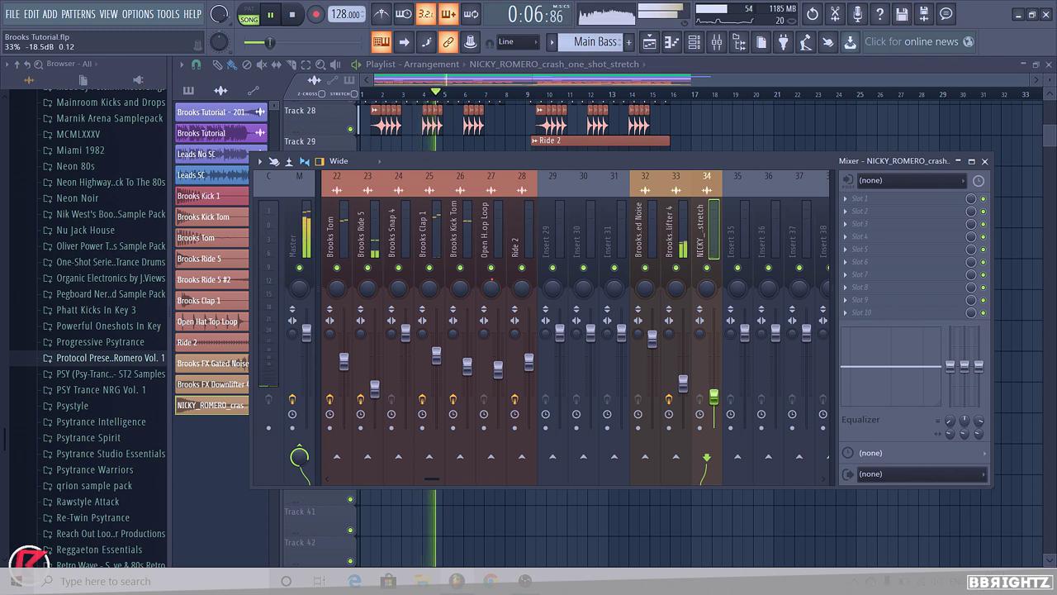
drag(714, 397, 713, 400)
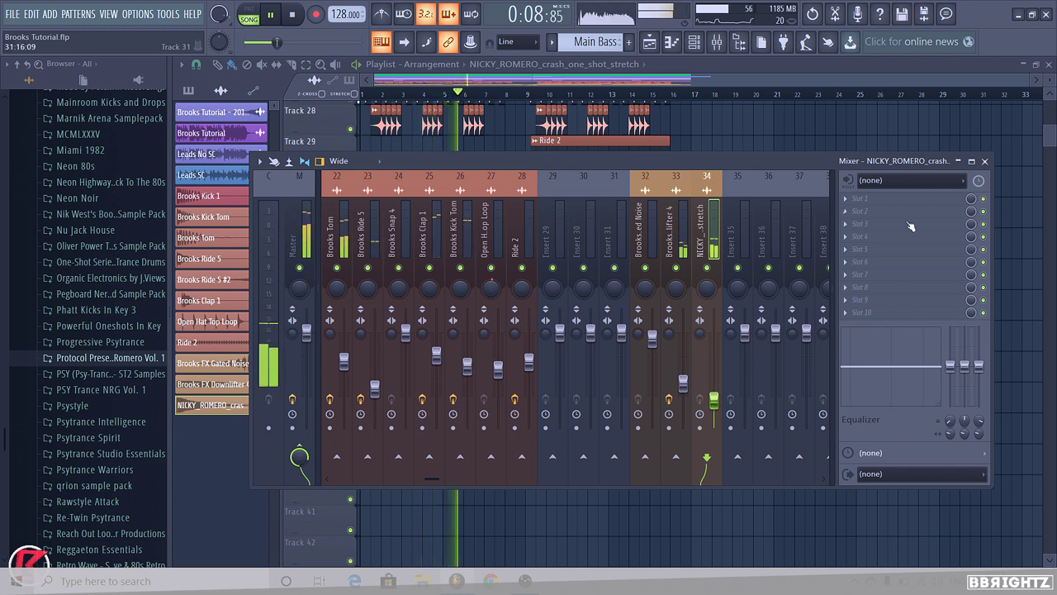
click(984, 161)
scroll(146, 257, up, 1)
key(space)
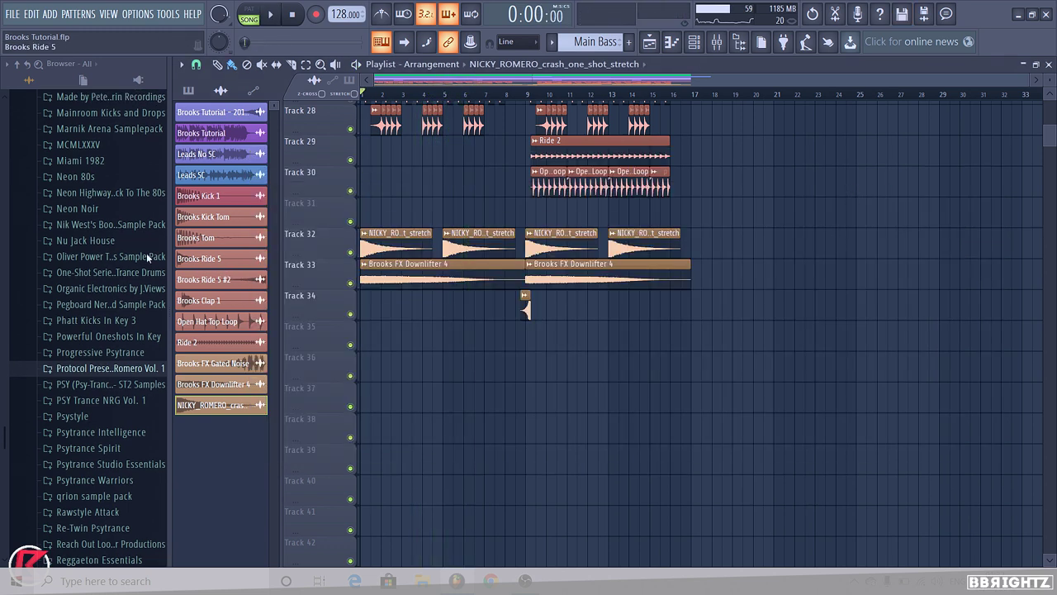
- Move the playback position to bar 8, clear the time selection there and show the patterns in the picker
scroll(106, 334, down, 5)
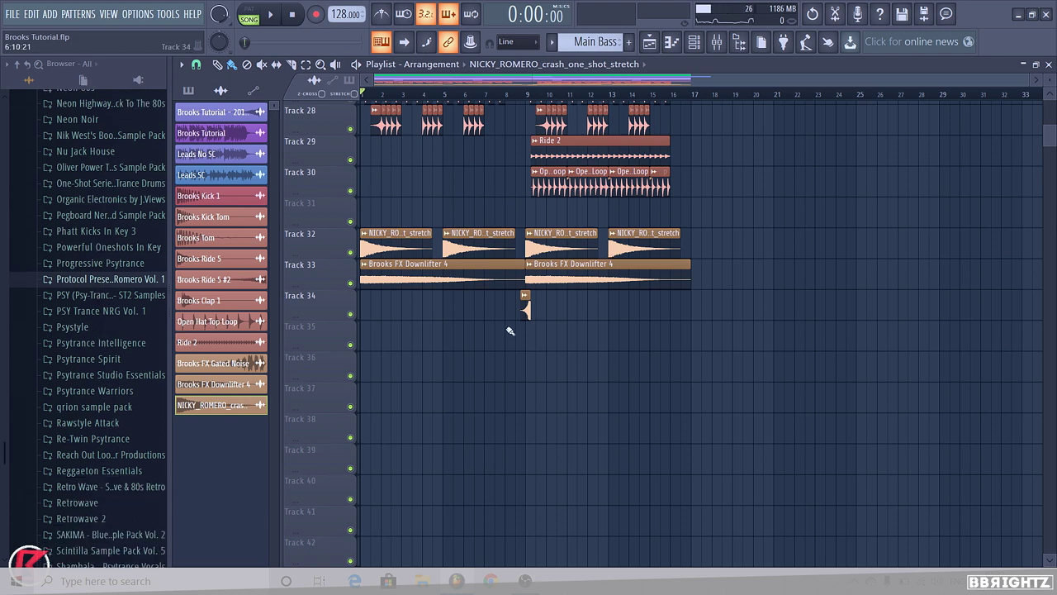
ctrl+scroll(509, 329, up, 2)
click(524, 98)
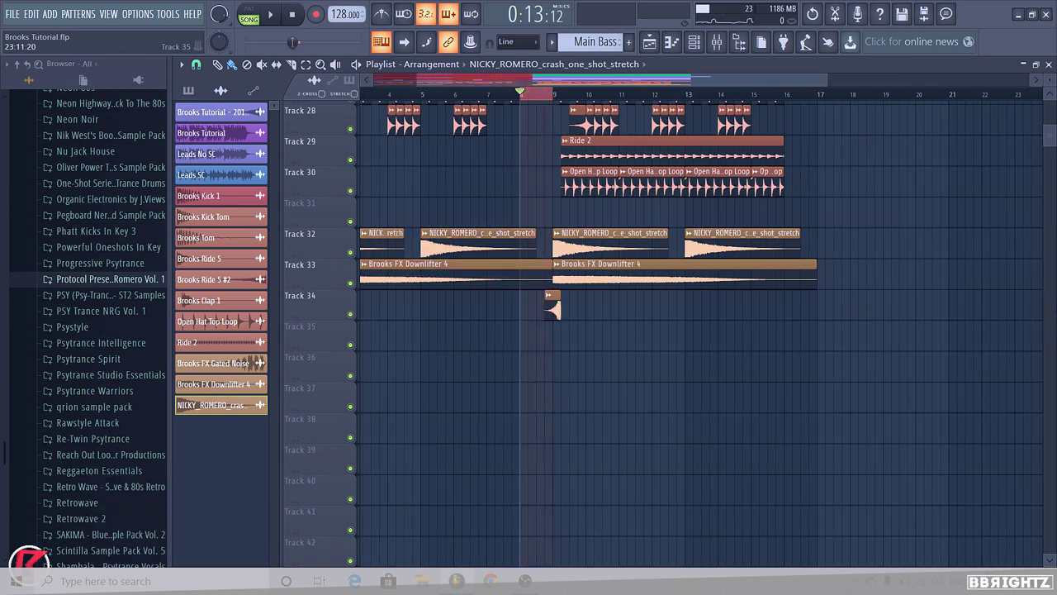
scroll(421, 261, up, 5)
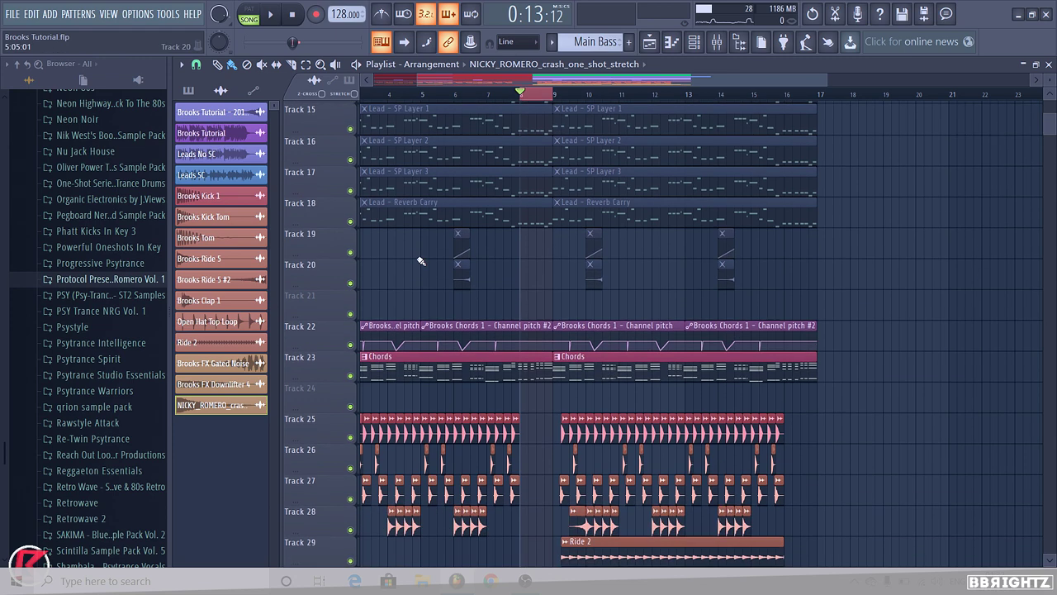
right_click(563, 97)
click(575, 42)
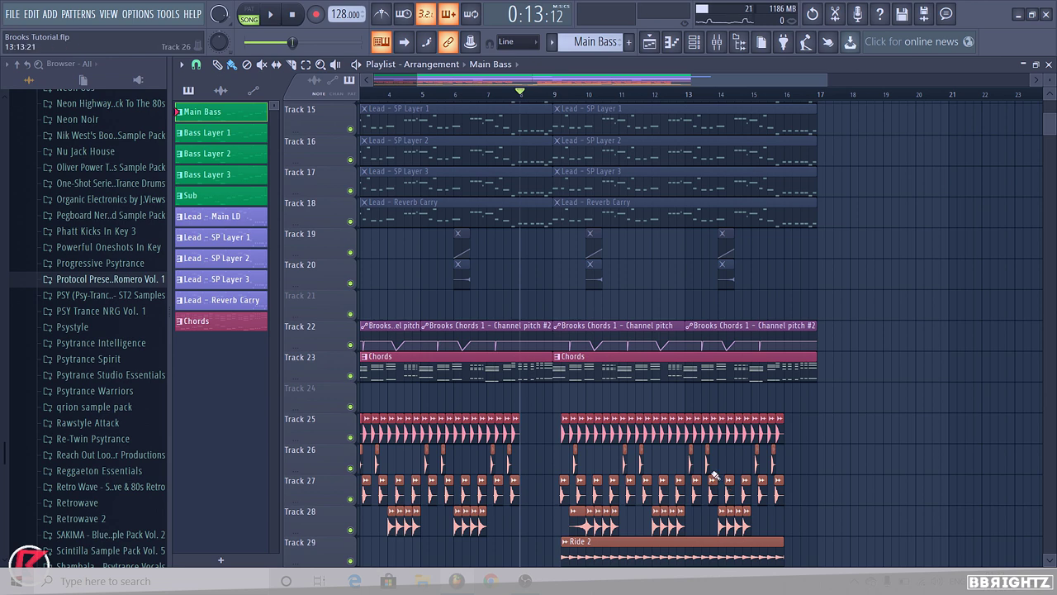
scroll(706, 465, down, 1)
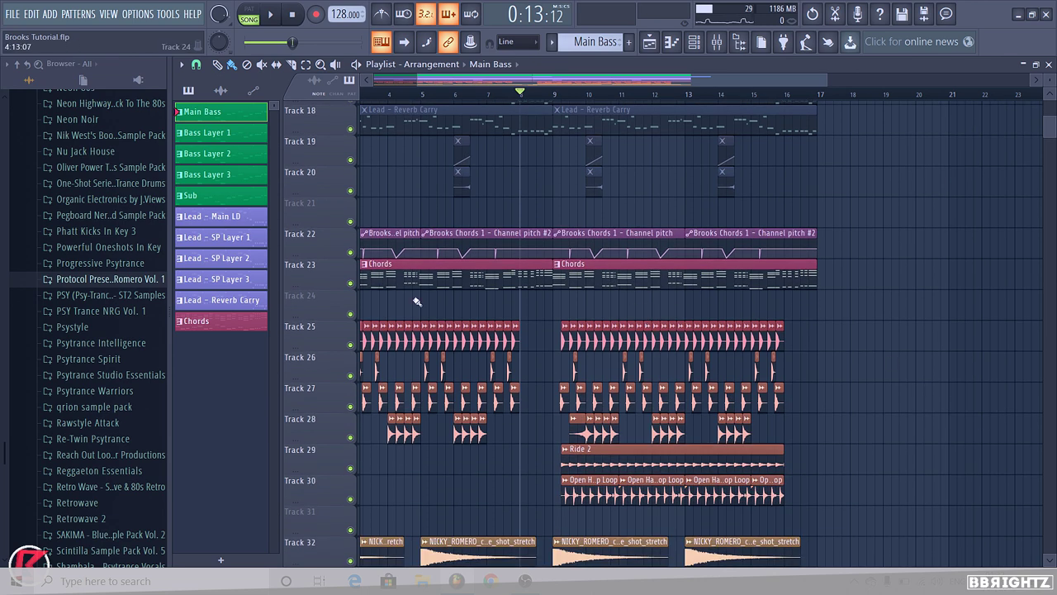
- Open the Future Bounce Drums sample folder and add Jonth Fill 128 BPM - 012 and Simple Noise Sweep to the playlist at bar 21
scroll(76, 343, up, 6)
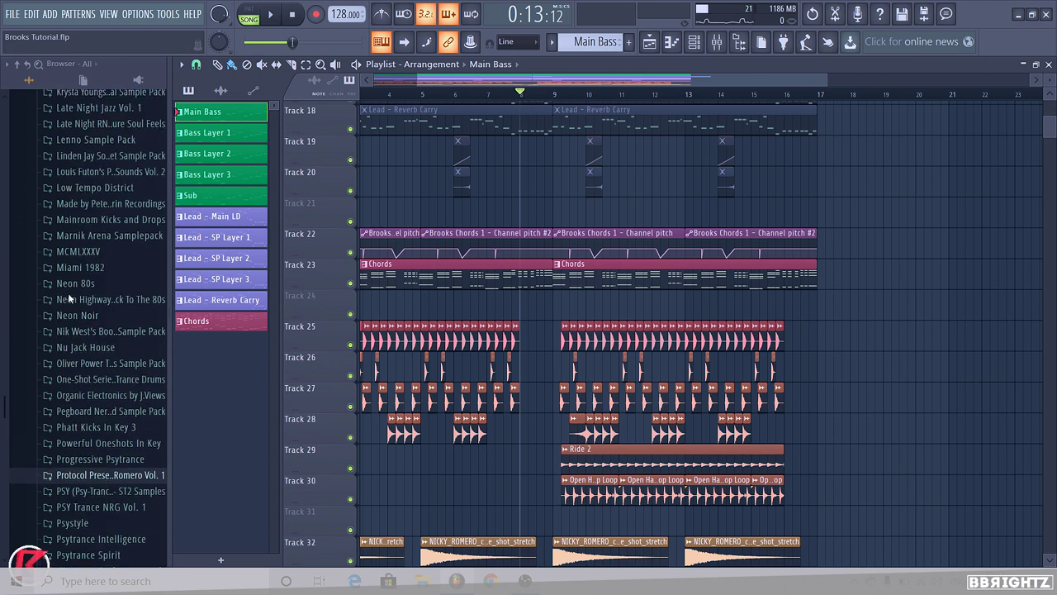
scroll(75, 233, up, 20)
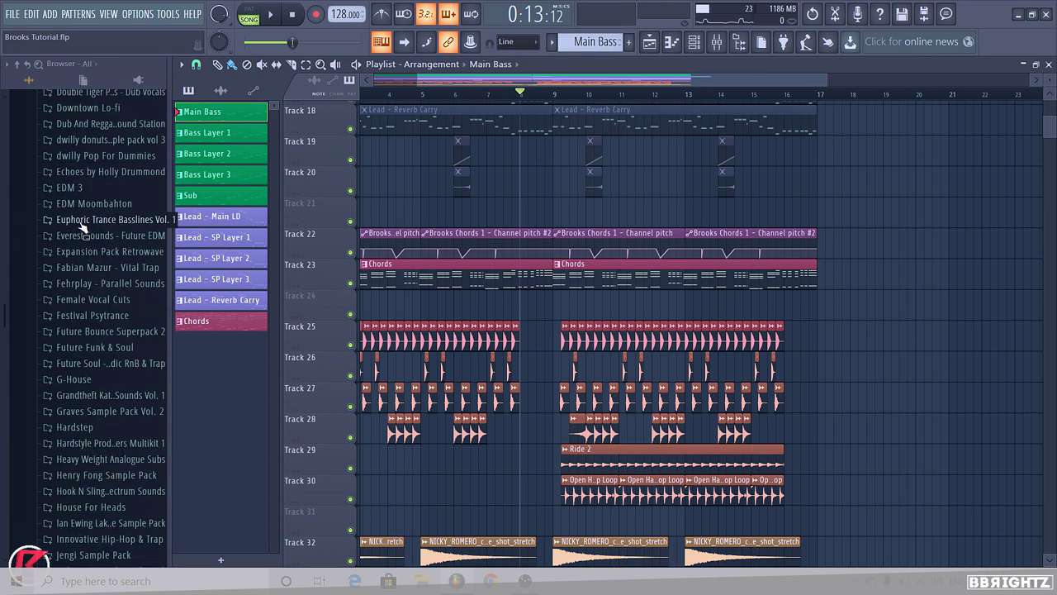
scroll(75, 232, up, 12)
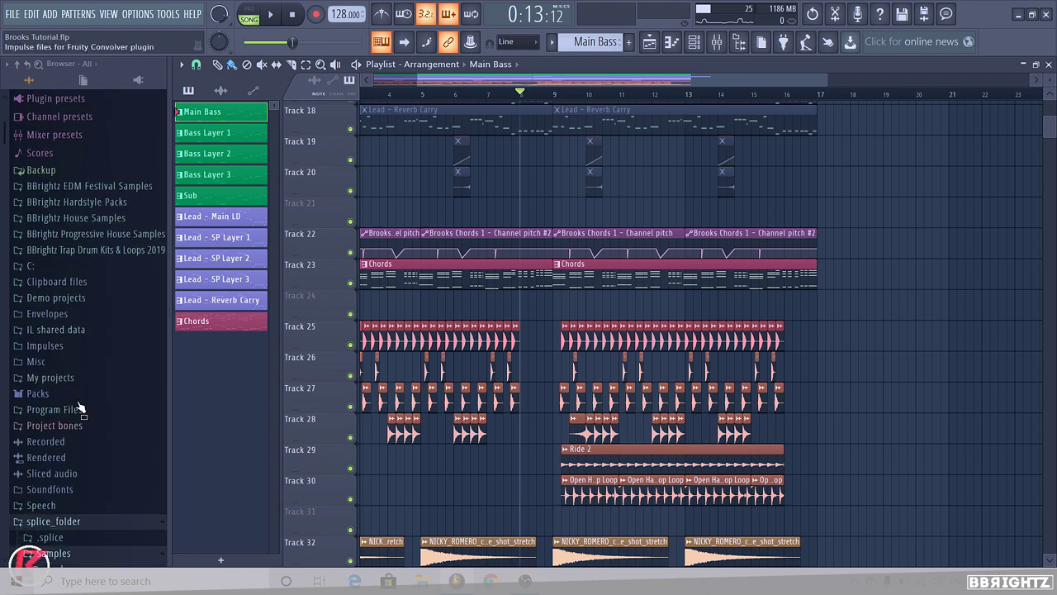
scroll(75, 380, down, 6)
click(70, 270)
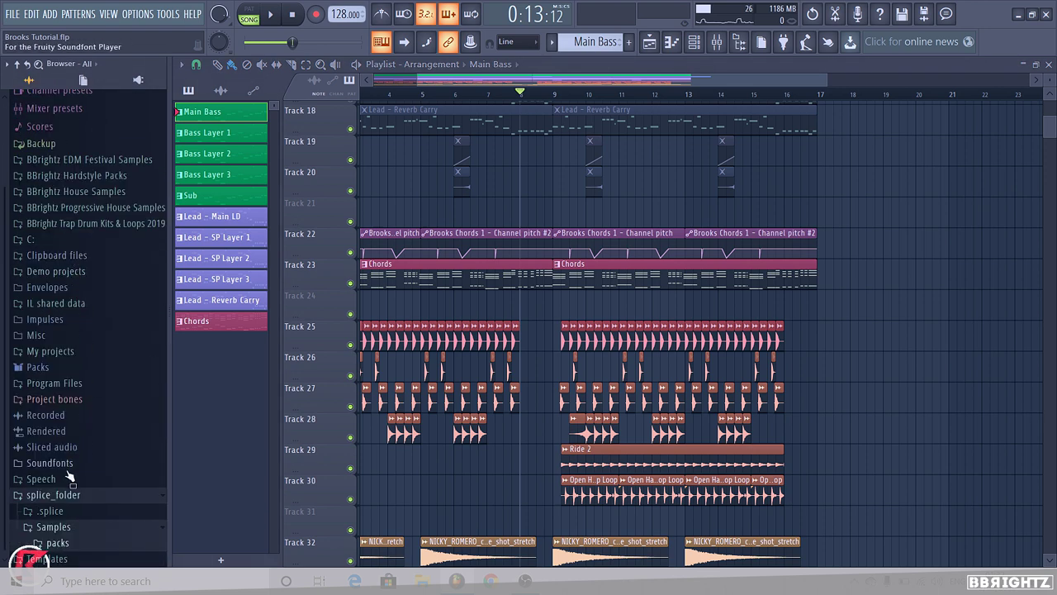
click(55, 528)
click(51, 510)
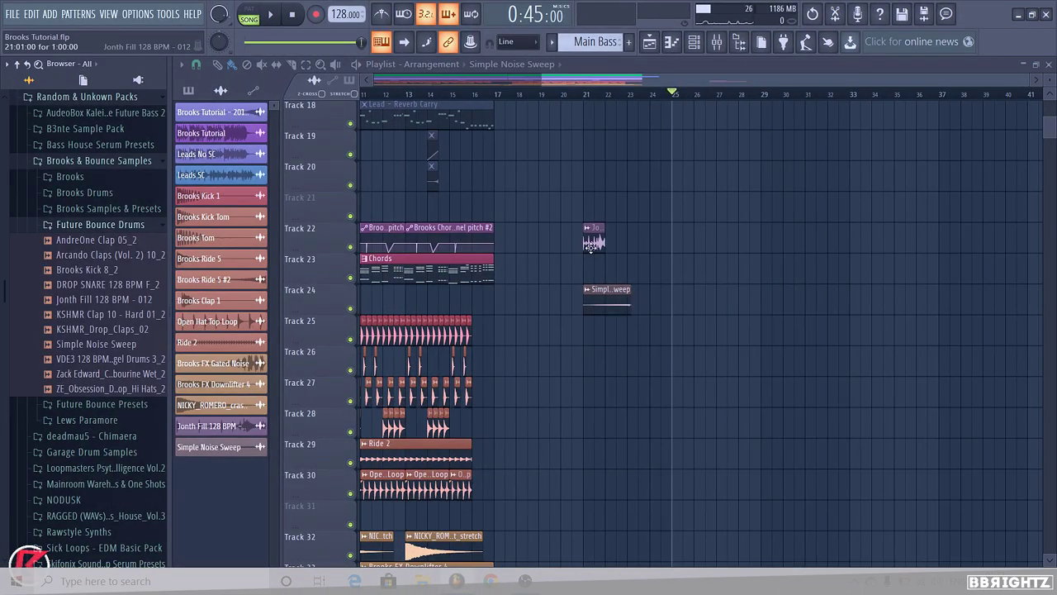
- Check the Jonth Fill 128 BPM - 012 sample settings and move its clip to bar 8 on track 28
double_click(591, 245)
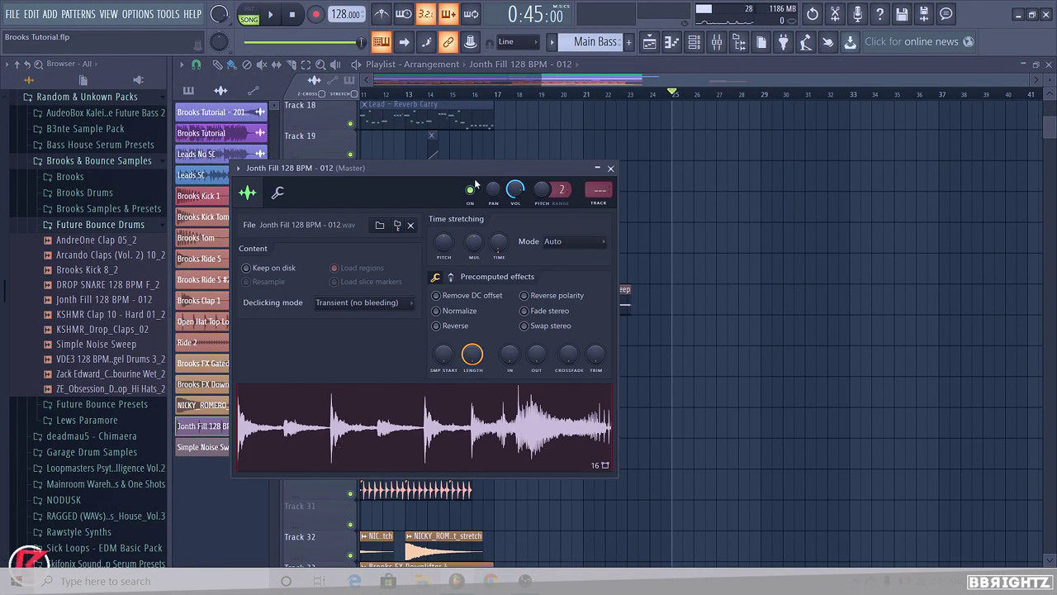
drag(476, 184, 672, 137)
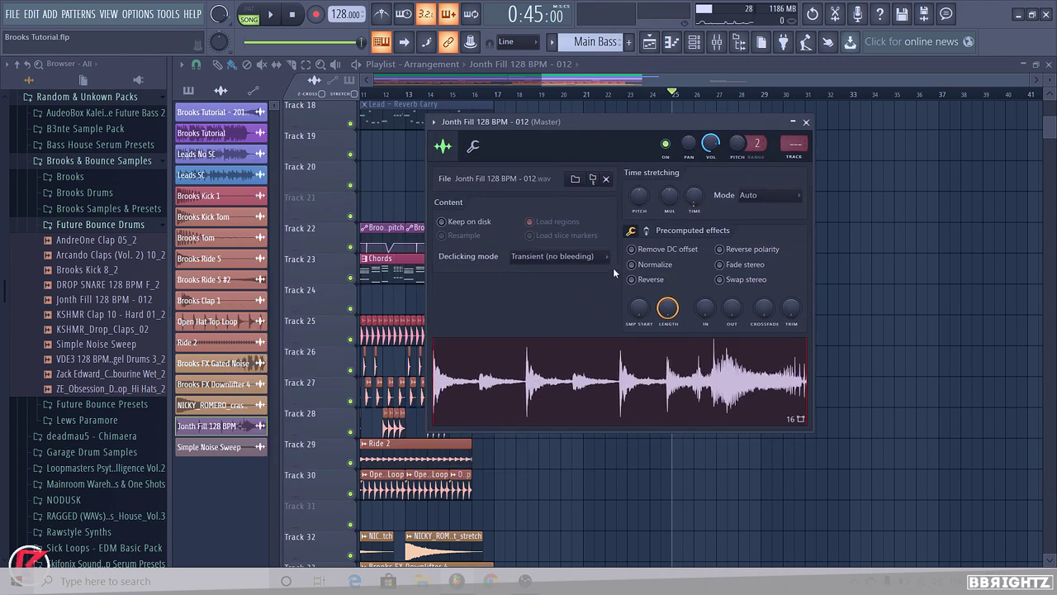
click(806, 121)
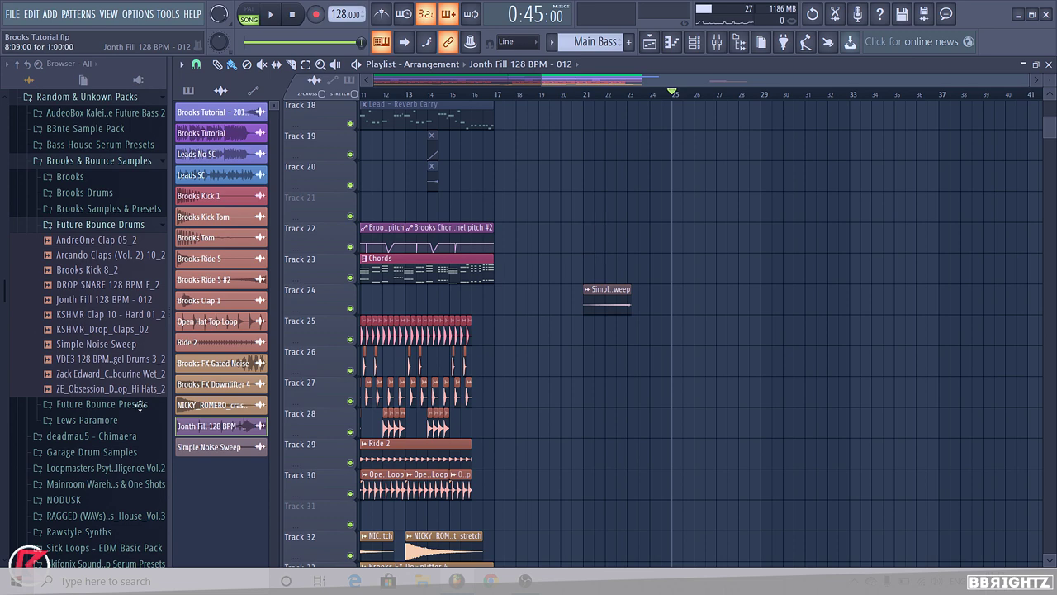
drag(140, 405, 461, 301)
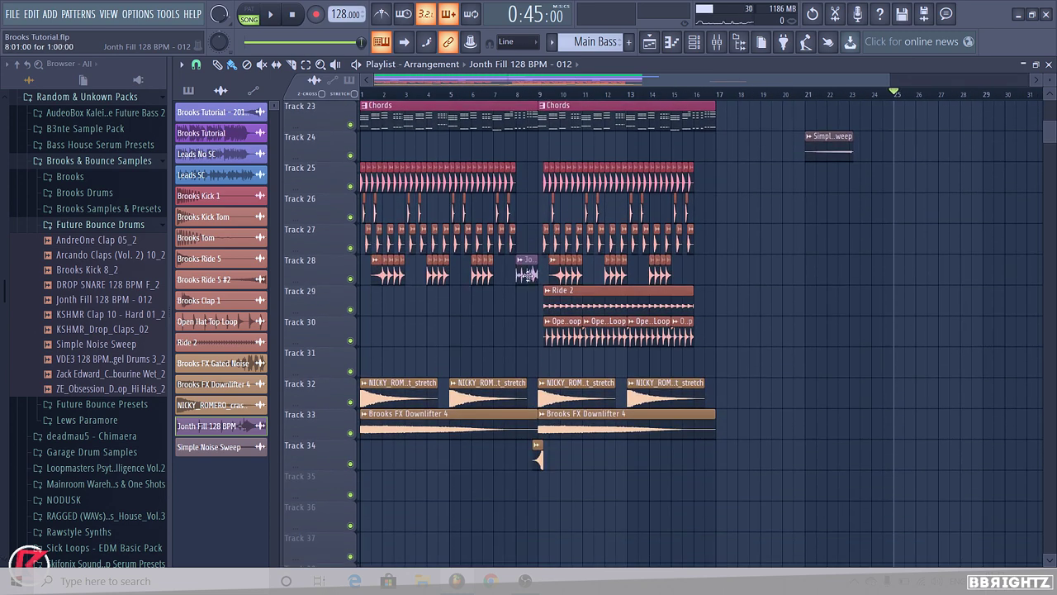
- Recolor the Jonth Fill clip to match the reddish drum clips and route it to mixer insert 29
right_click(520, 264)
click(549, 333)
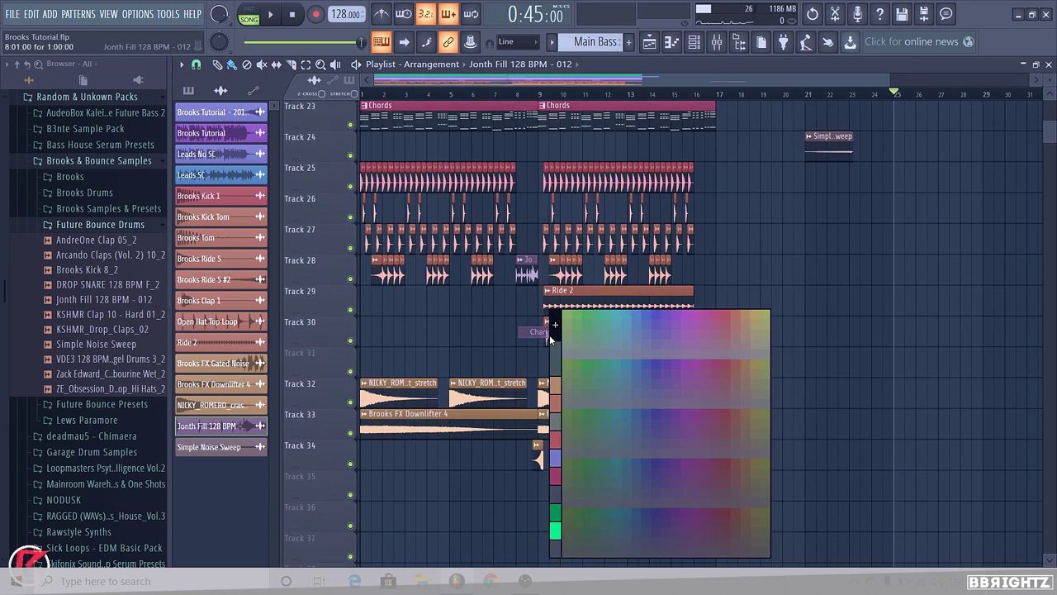
click(557, 404)
click(722, 44)
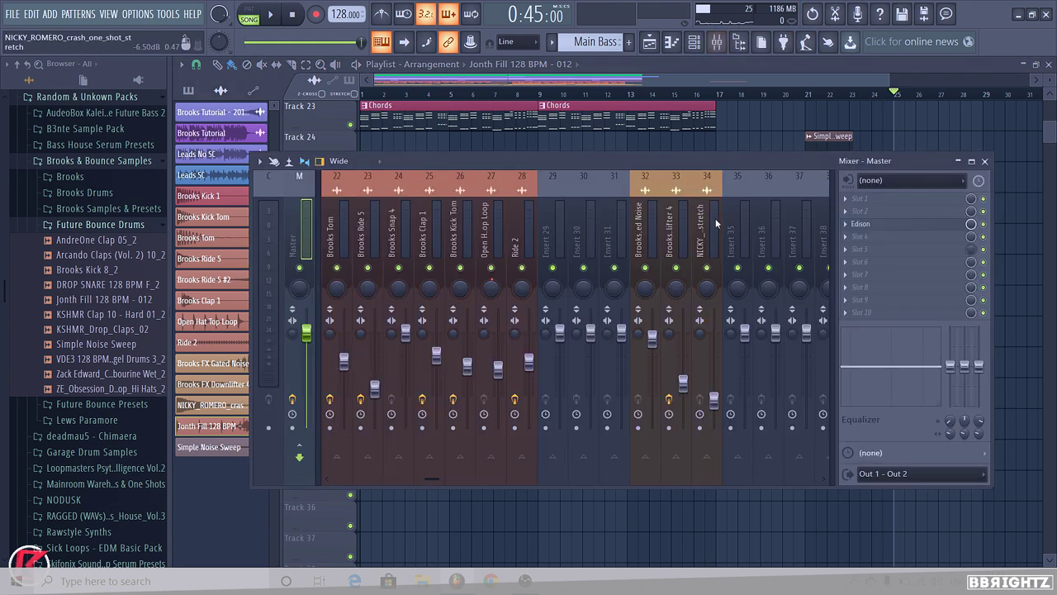
click(547, 239)
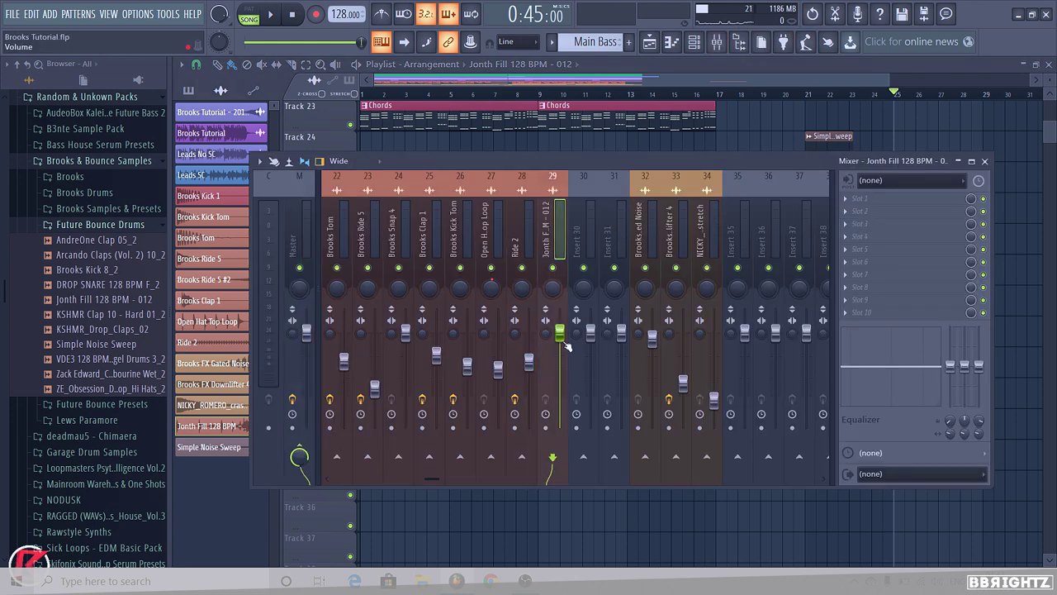
- Play the song from bar 7 and set the Jonth Fill's insert 29 fader to about -3.8 dB
click(493, 94)
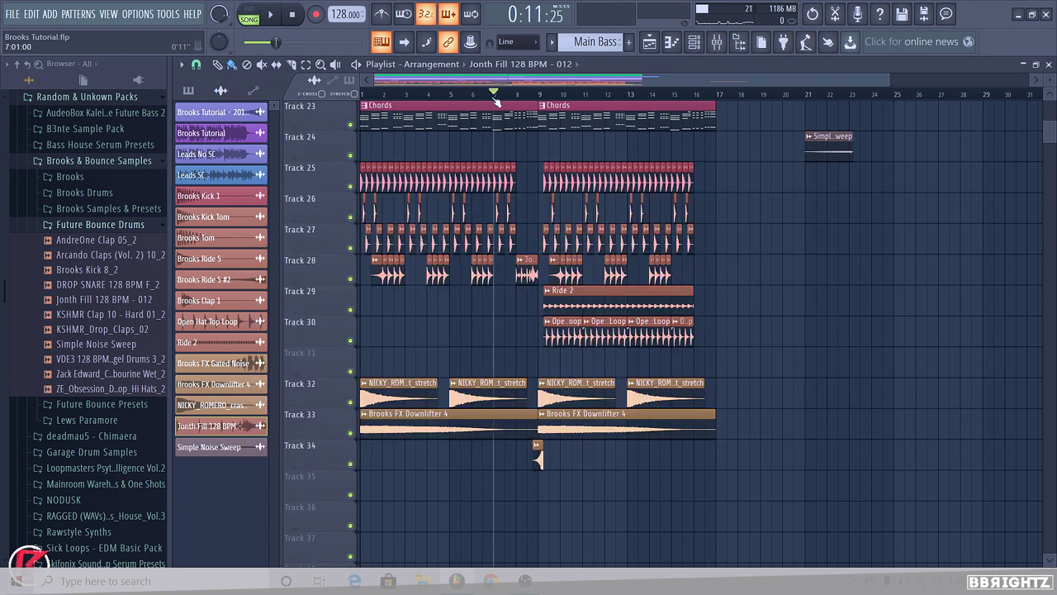
key(space)
click(698, 44)
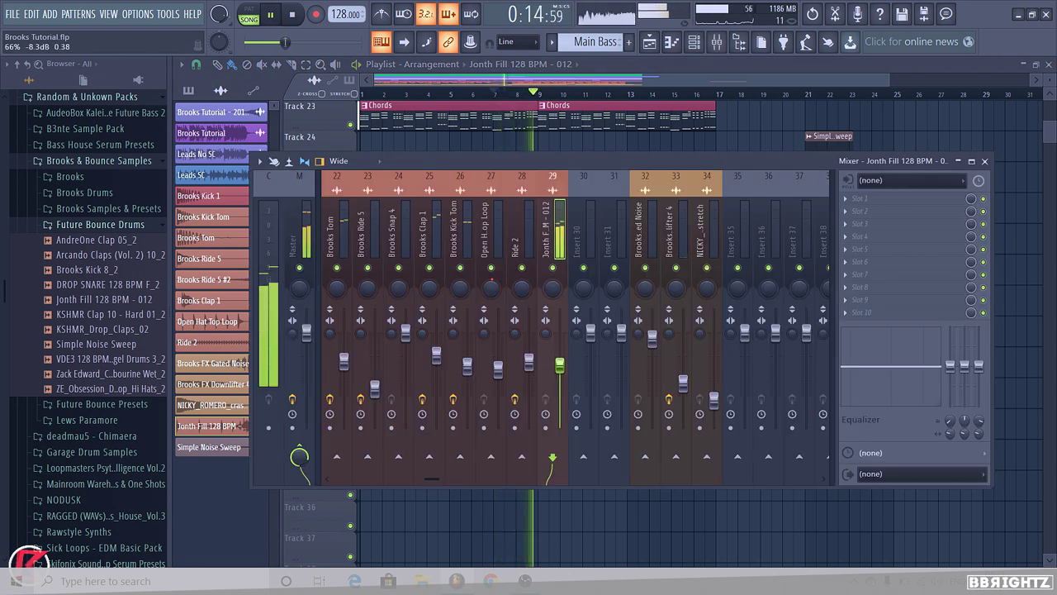
key(space)
key(space)
drag(559, 360, 560, 348)
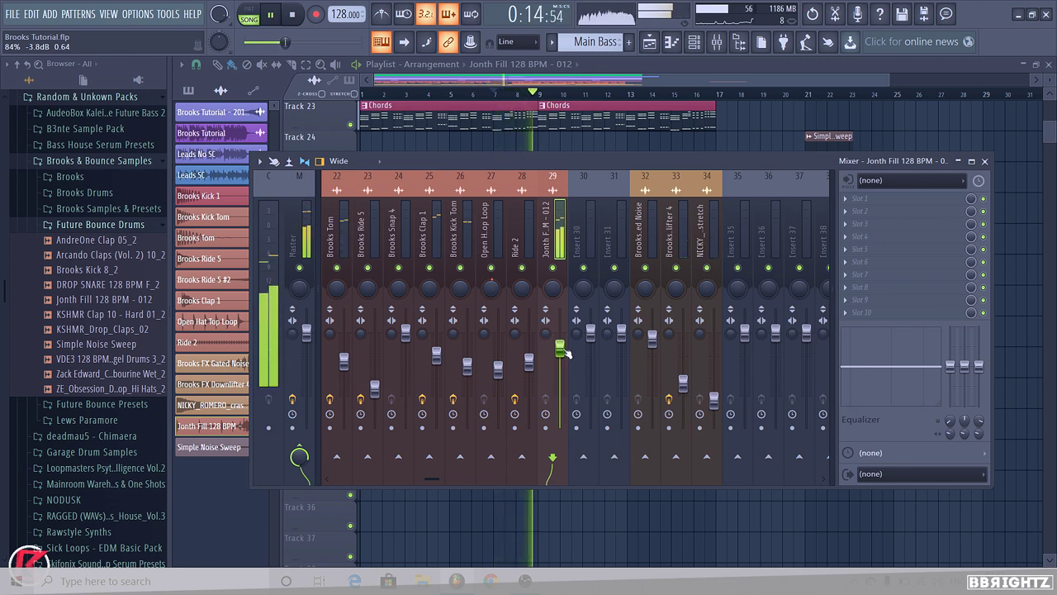
key(space)
key(F9)
- Move the Simple Noise Sweep clip to track 35 and enlarge that track's height
drag(814, 143, 469, 486)
double_click(465, 491)
key(Escape)
drag(295, 500, 295, 591)
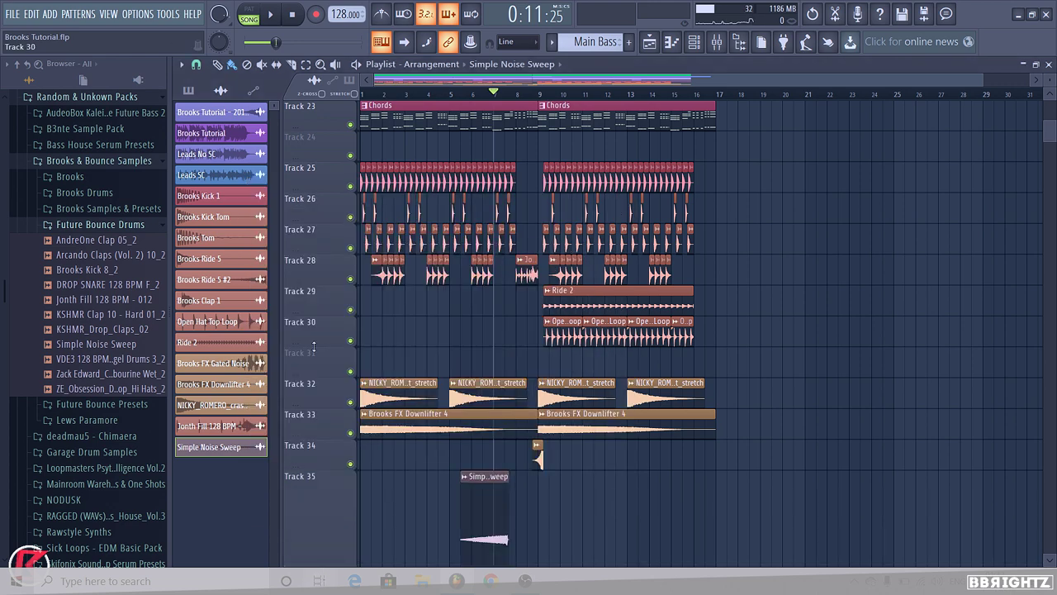
- Normalize the Simple Noise Sweep sample and give it a quick fade in
scroll(440, 478, down, 2)
scroll(441, 478, down, 2)
double_click(474, 357)
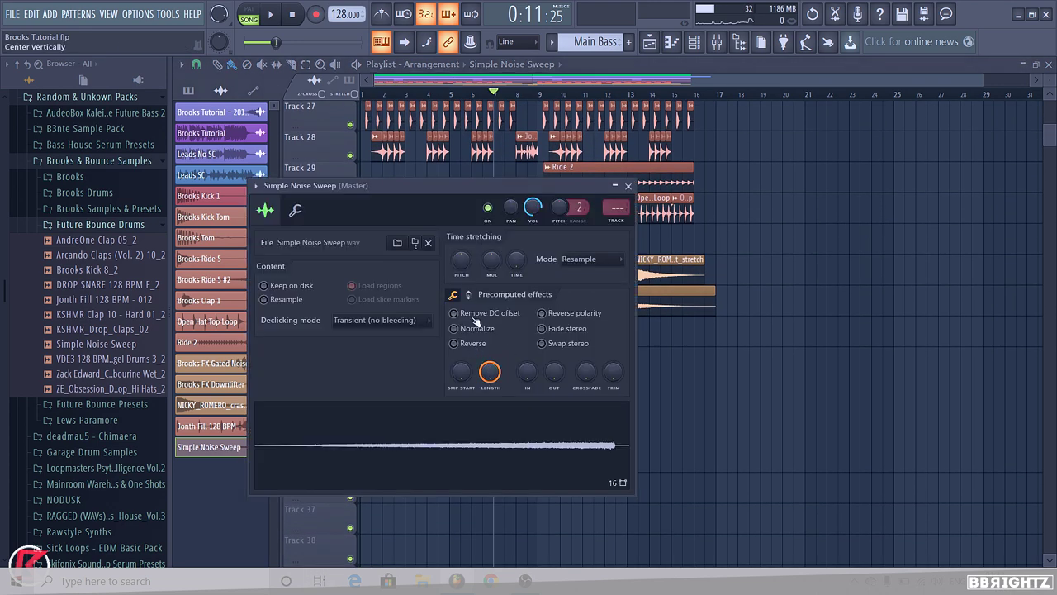
click(475, 328)
drag(527, 371, 527, 355)
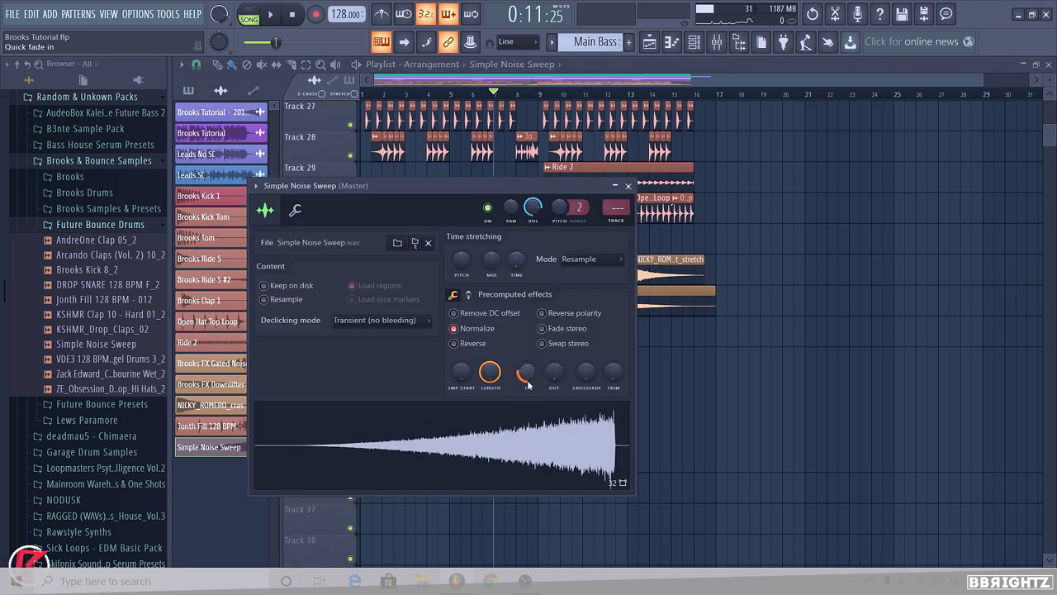
key(Escape)
- Move the Simple Noise Sweep clip to start at 6:15:02, aligning the end of its noise with bar 9
scroll(474, 386, up, 5)
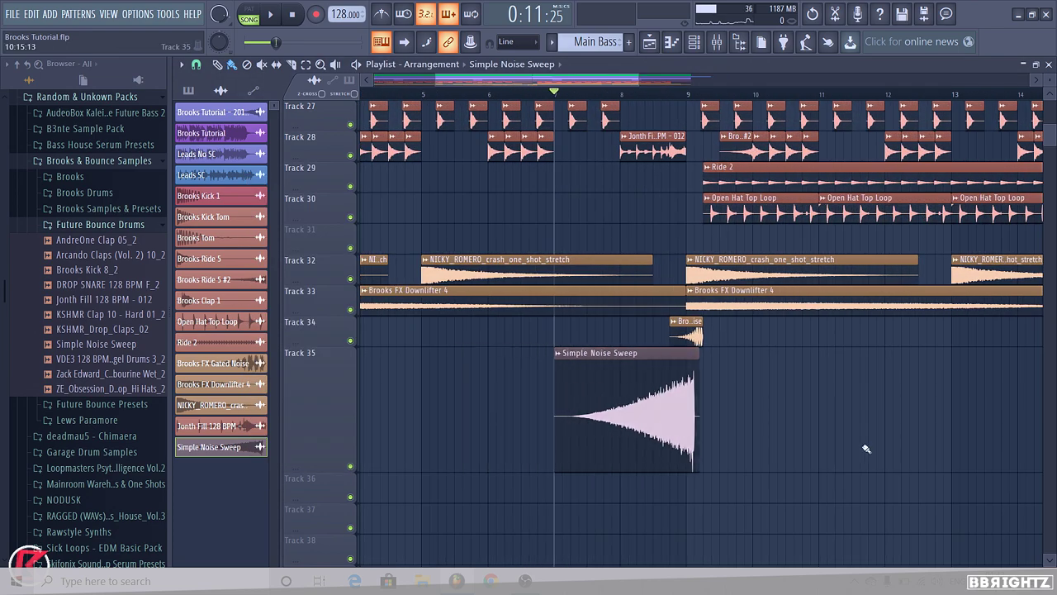
scroll(858, 447, up, 3)
scroll(495, 405, up, 6)
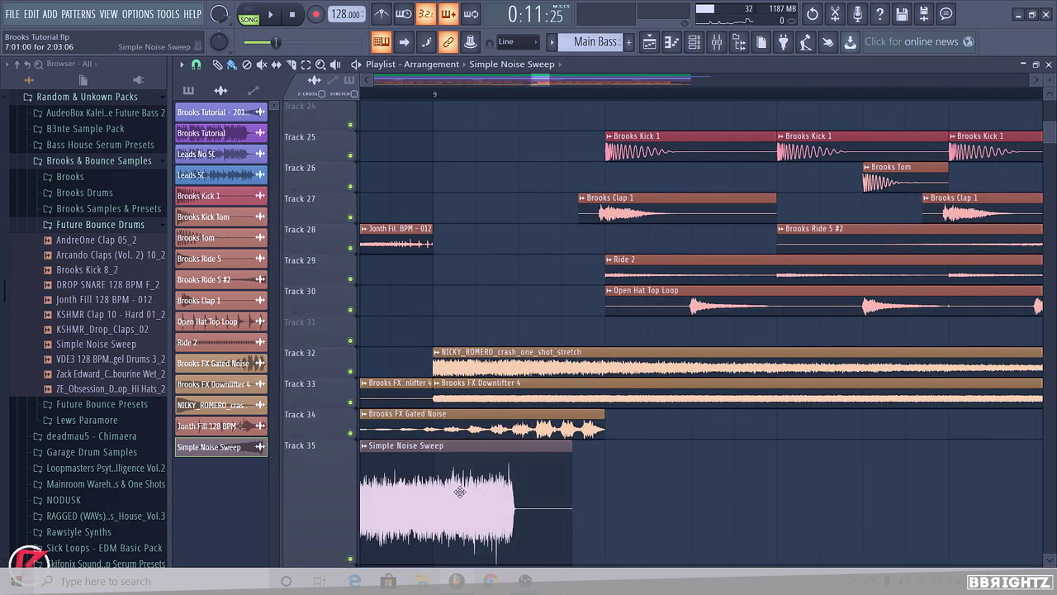
scroll(450, 502, up, 3)
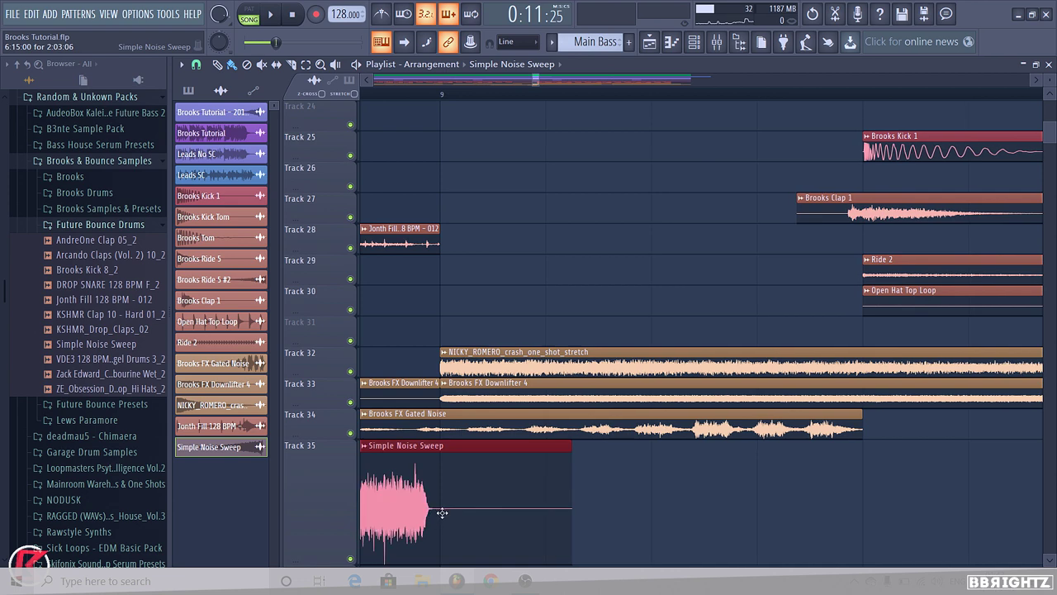
scroll(486, 500, down, 4)
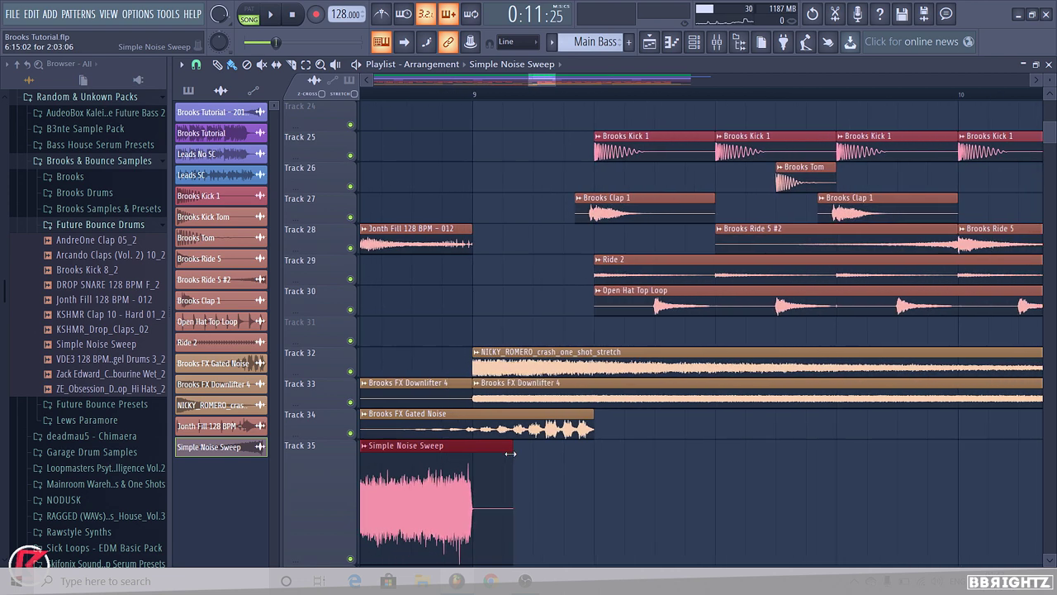
scroll(512, 454, down, 2)
double_click(514, 429)
key(Escape)
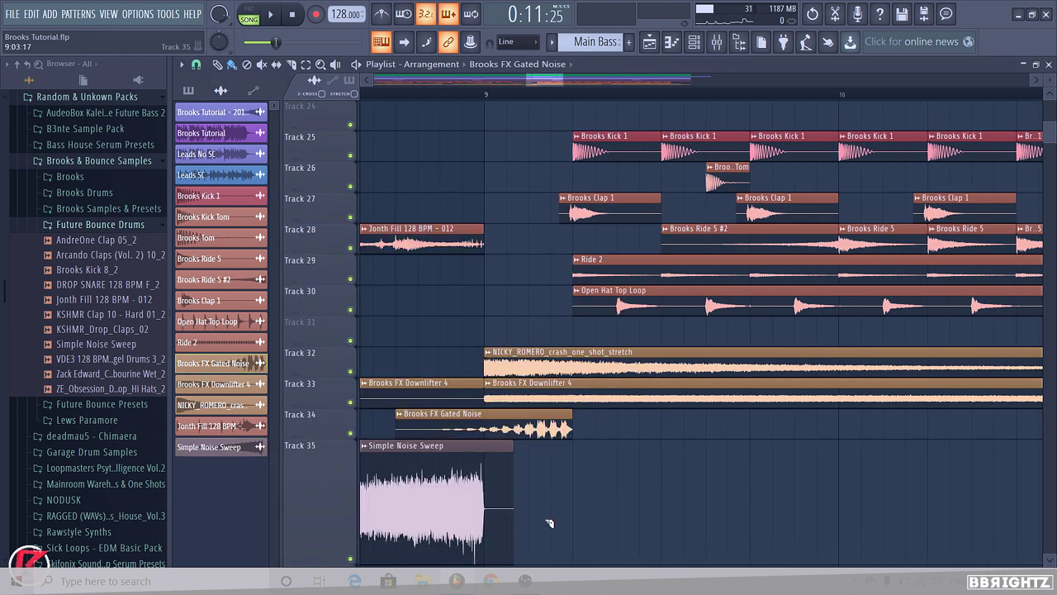
- Trim the silent tail off the Simple Noise Sweep clip and place the shortened clip so it ends at bar 9
drag(485, 525, 486, 528)
right_click(496, 508)
scroll(590, 474, down, 3)
drag(497, 477, 543, 474)
scroll(570, 446, down, 5)
scroll(577, 274, down, 2)
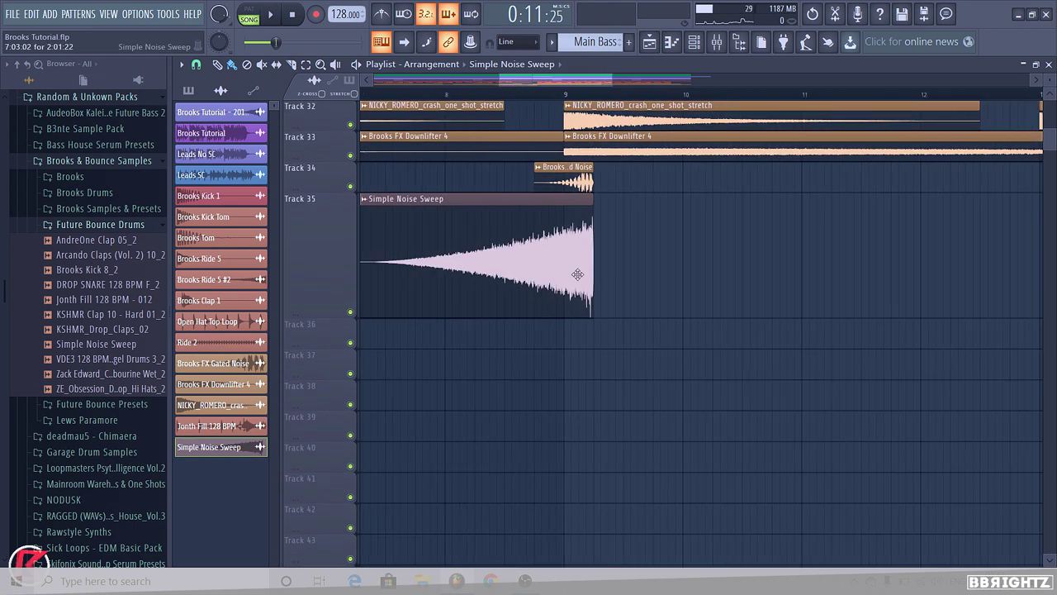
scroll(573, 281, down, 3)
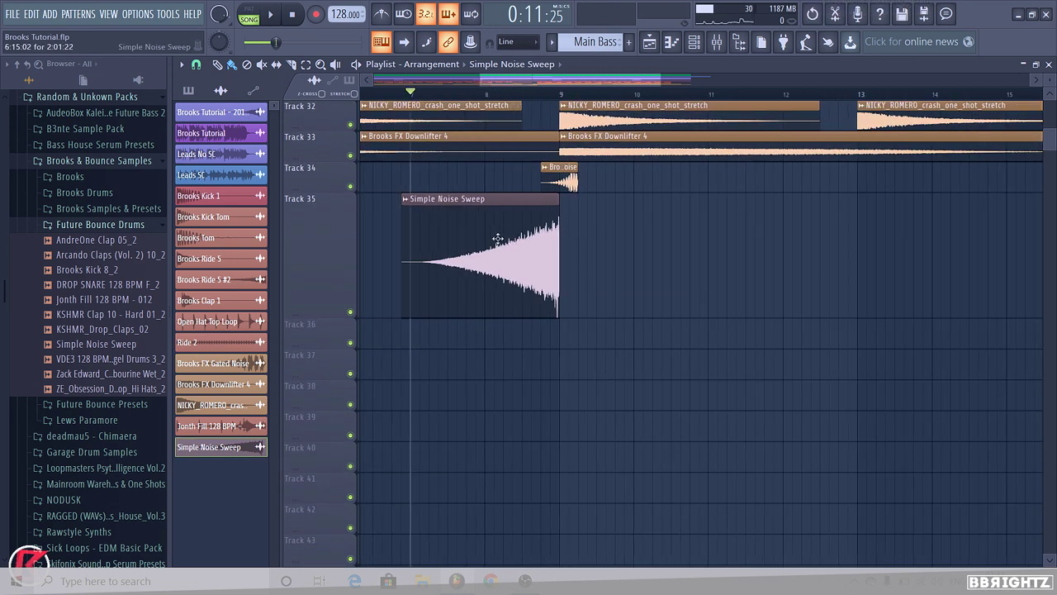
double_click(517, 248)
key(space)
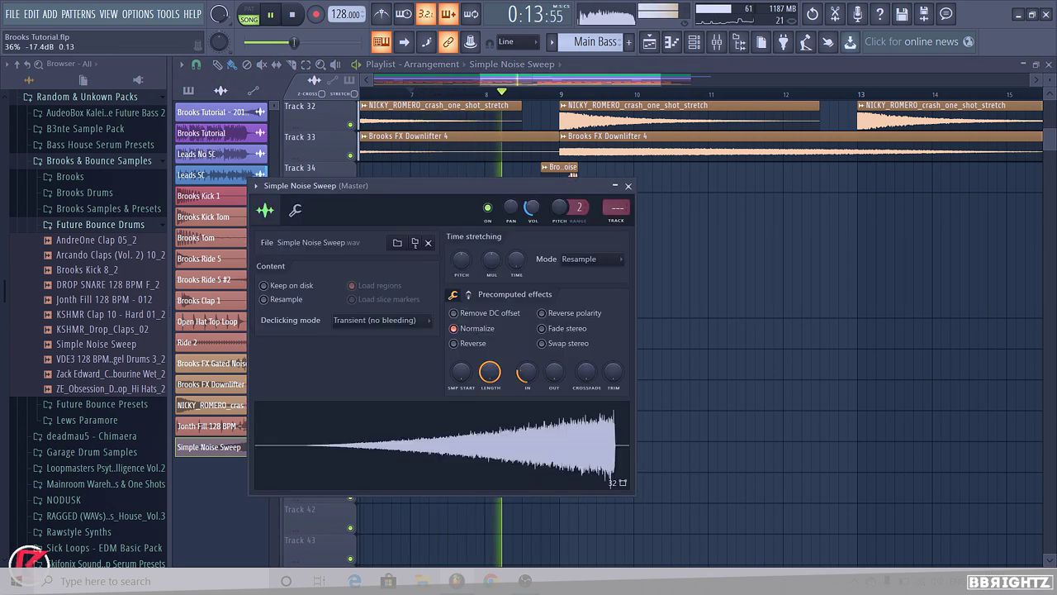
click(629, 186)
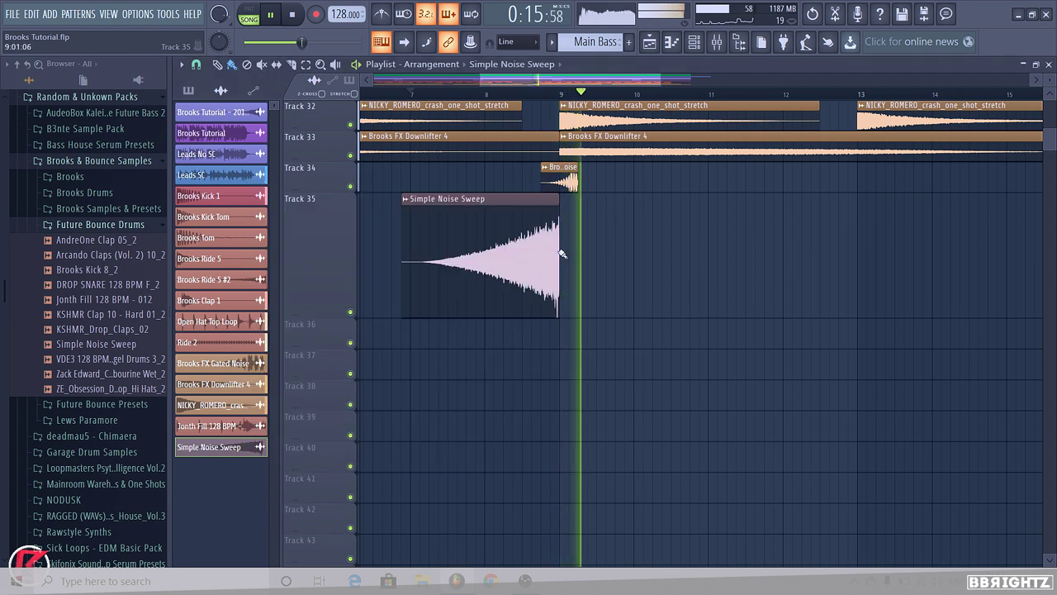
- Try the Simple Noise Sweep clip starting at 7:03:02 during playback
key(space)
key(space)
drag(504, 252, 524, 240)
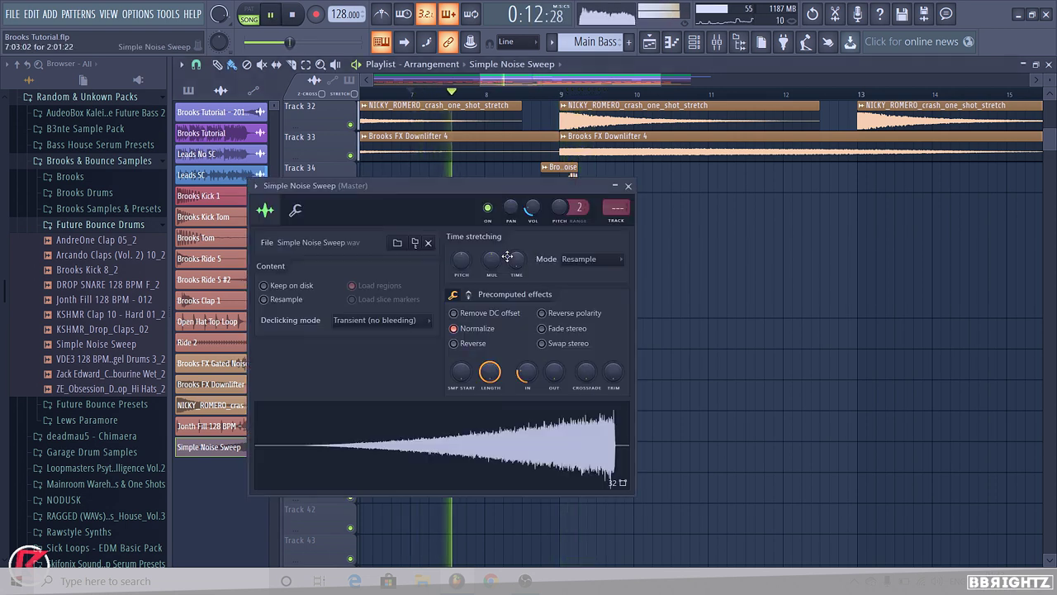
click(627, 186)
key(space)
drag(537, 237, 517, 240)
- Set the playback position to bar 9 and compare ending the sweep there with ending it alongside the Brooks FX Gated Noise clip
scroll(465, 285, up, 1)
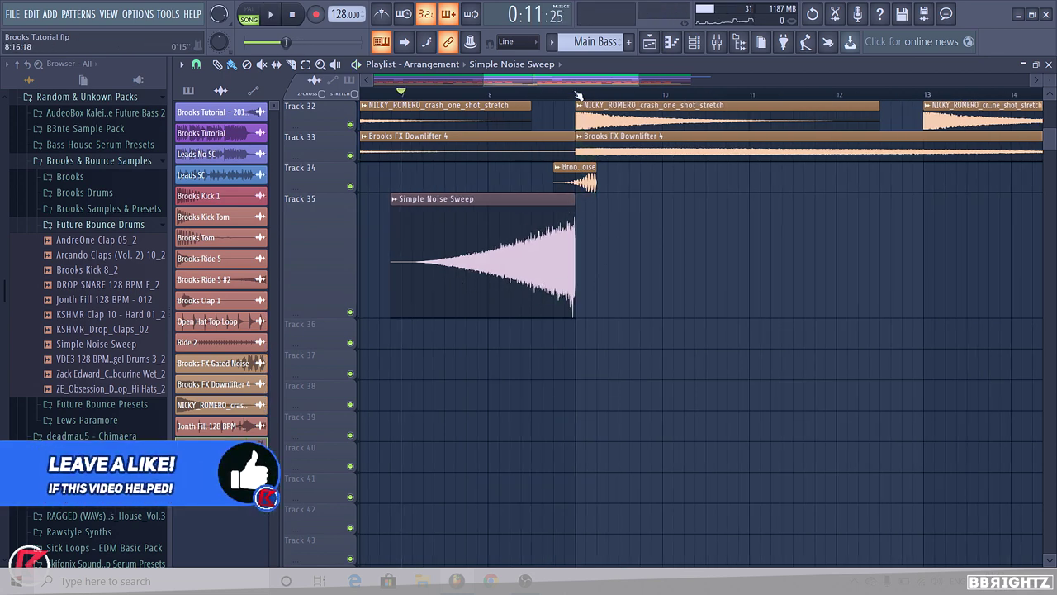
click(578, 95)
ctrl+scroll(609, 217, up, 5)
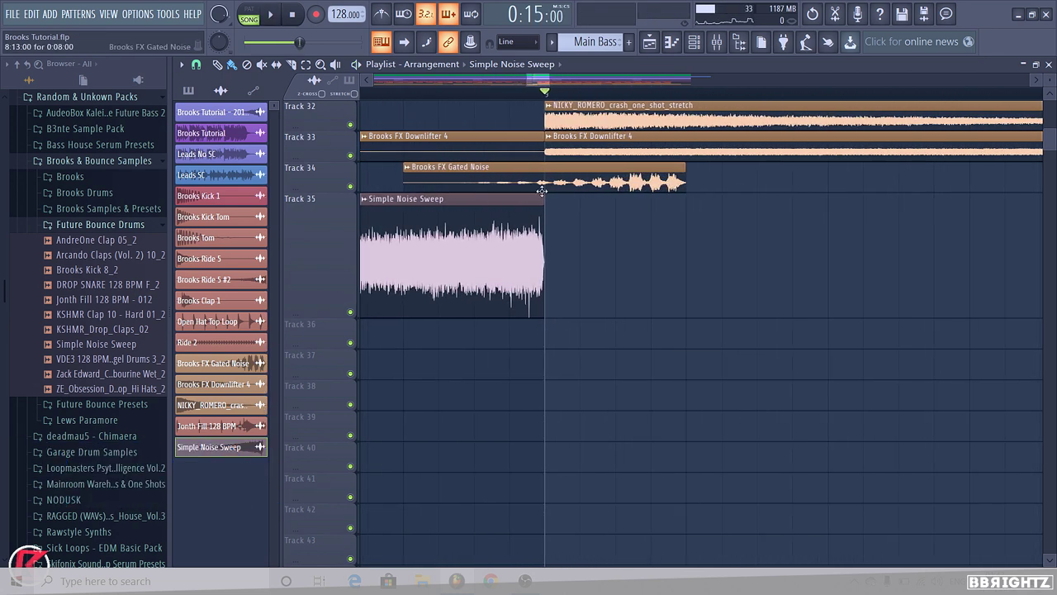
drag(533, 266, 651, 227)
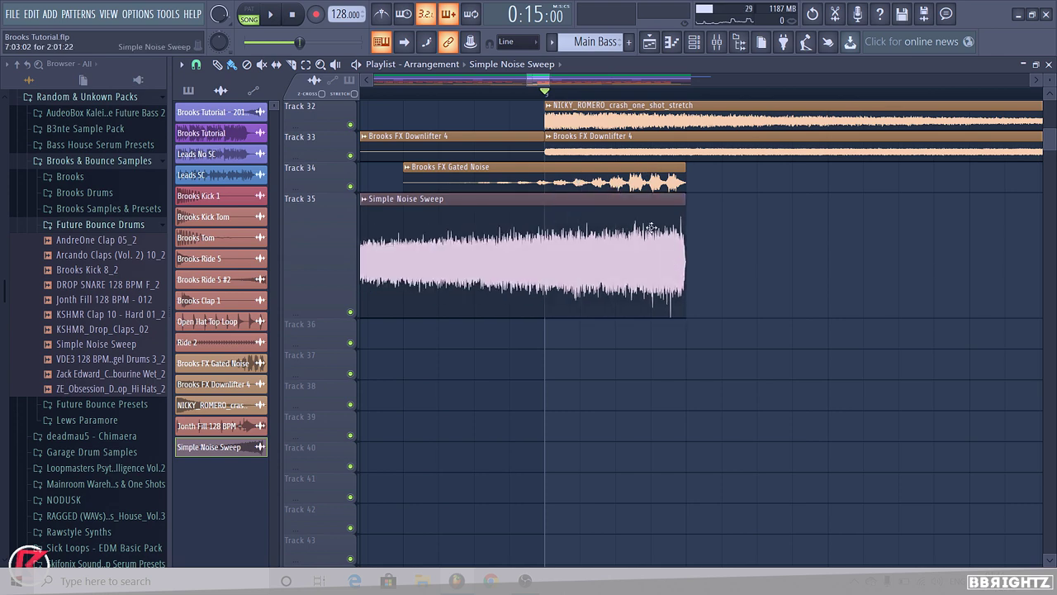
ctrl+drag(612, 183, 717, 193)
ctrl+click(823, 236)
ctrl+scroll(686, 244, down, 1)
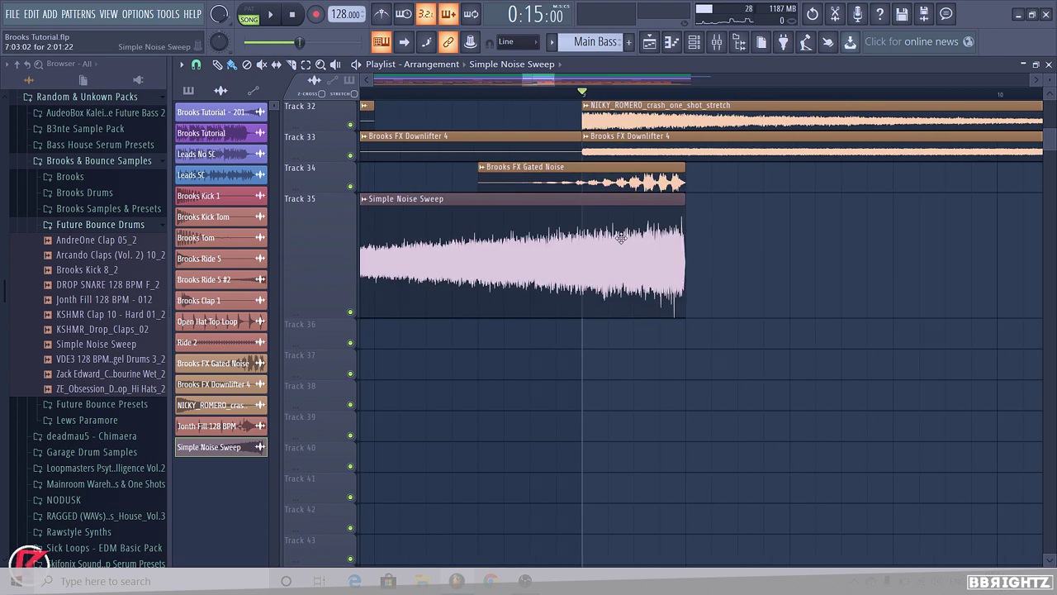
drag(629, 248, 525, 244)
ctrl+scroll(525, 244, down, 4)
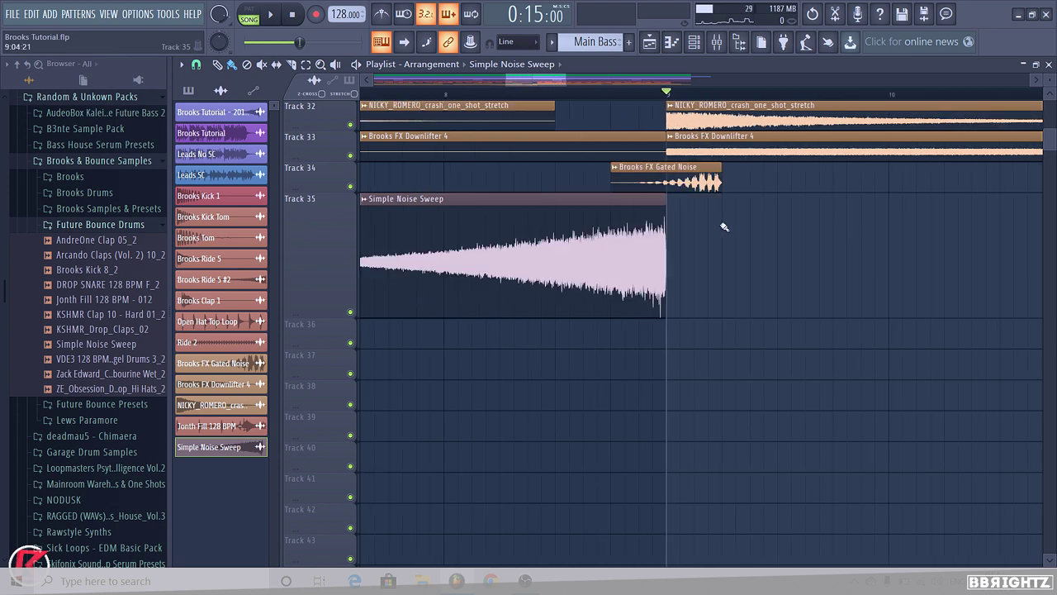
- Reset track 35 to its default height and add a second Simple Noise Sweep clip ending at bar 17
right_click(334, 271)
mouse_move(406, 295)
click(460, 319)
ctrl+scroll(493, 214, down, 5)
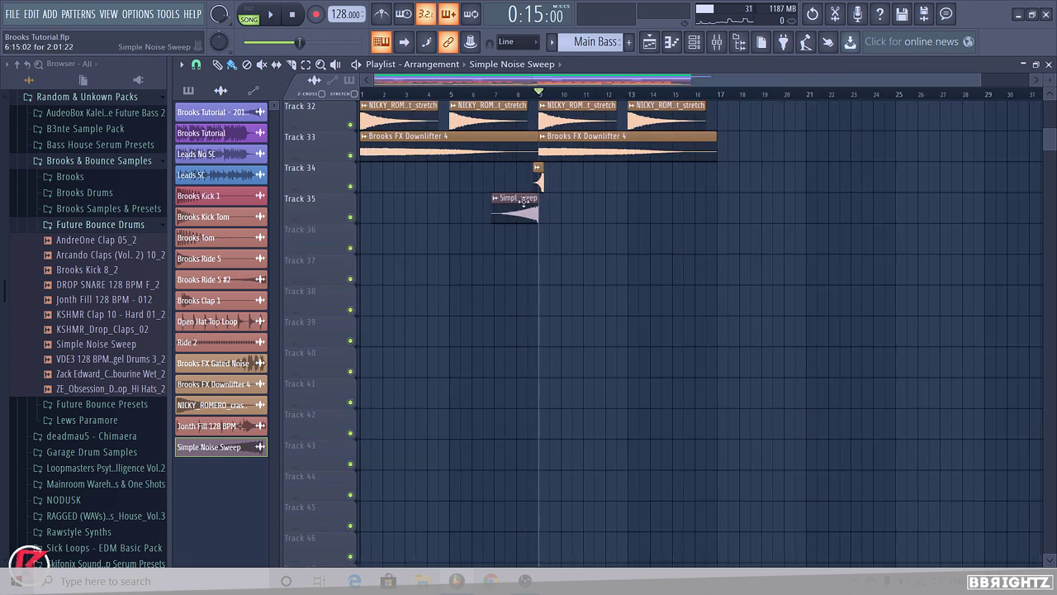
drag(625, 217, 696, 213)
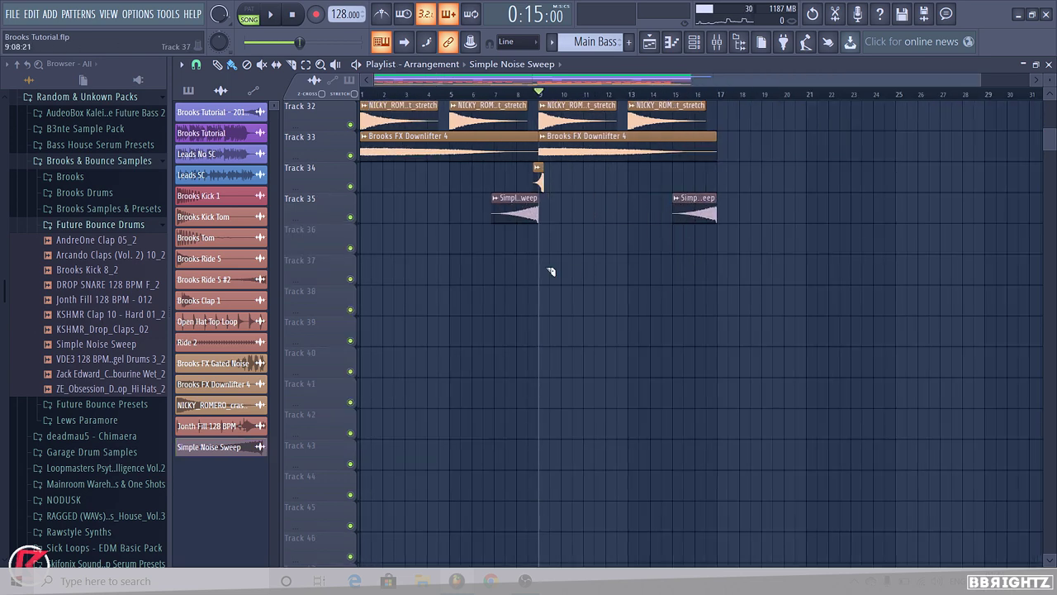
- Recolour the Simple Noise Sweep channel in the same tan as the other FX clips
right_click(501, 203)
click(530, 271)
click(538, 370)
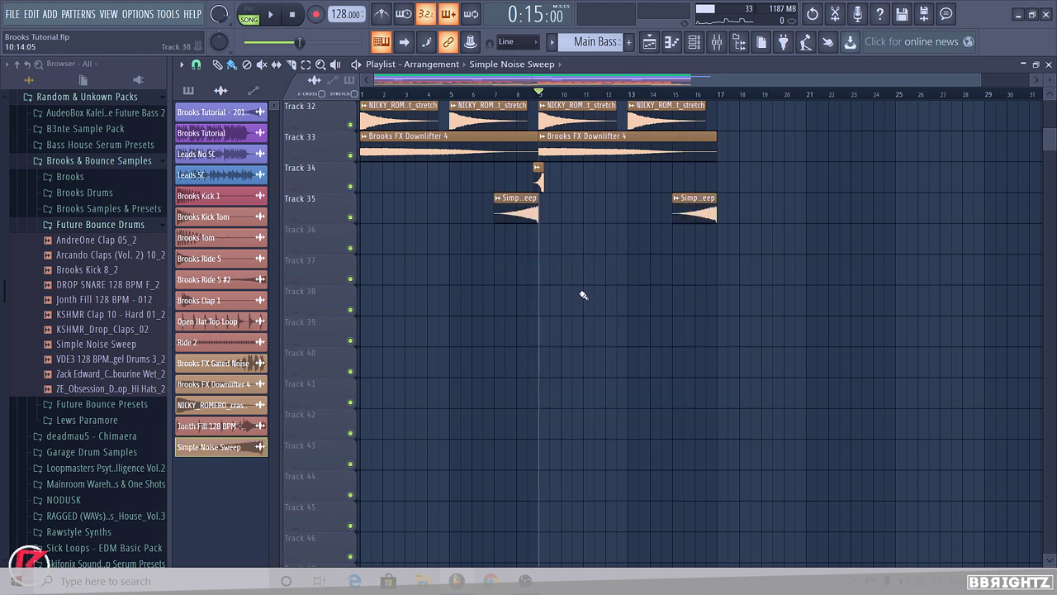
- Collapse the Brooks & Bounce Samples folder and play the arrangement from the start with the pattern list shown
ctrl+scroll(578, 295, down, 1)
scroll(524, 264, up, 4)
scroll(513, 256, up, 8)
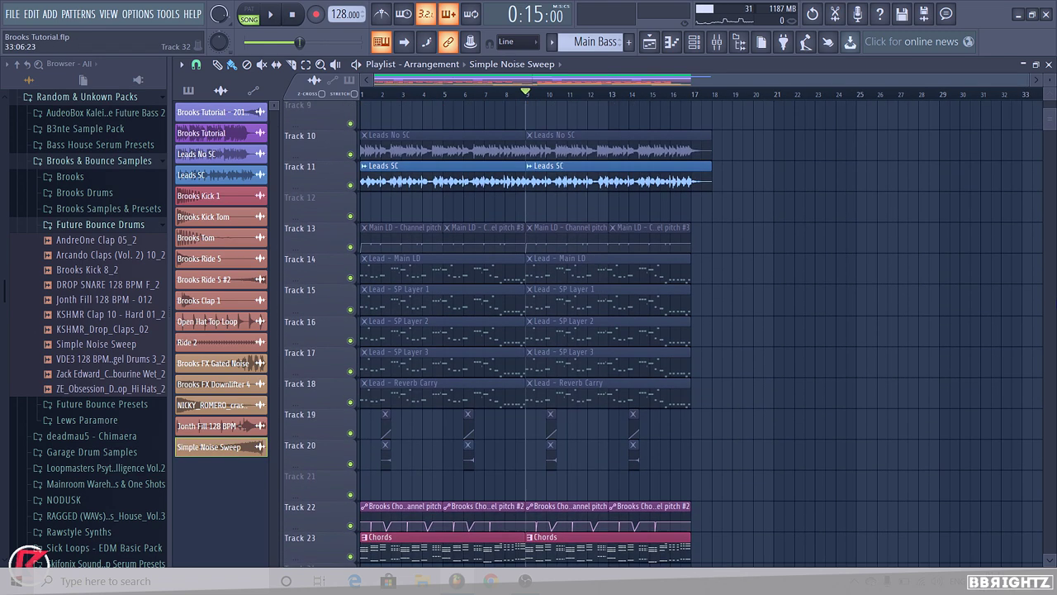
click(71, 227)
click(92, 162)
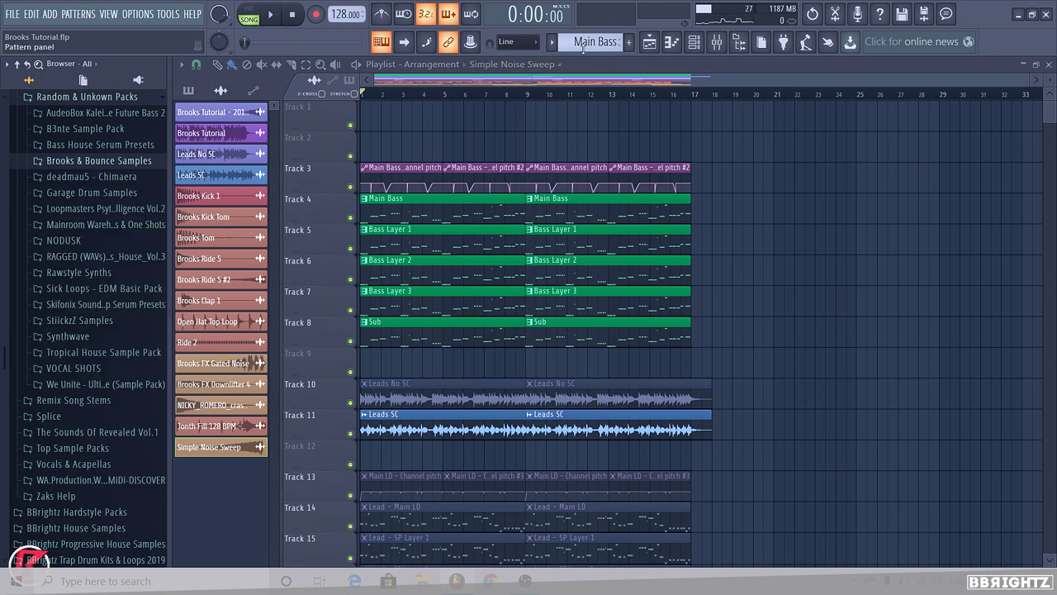
click(350, 80)
key(space)
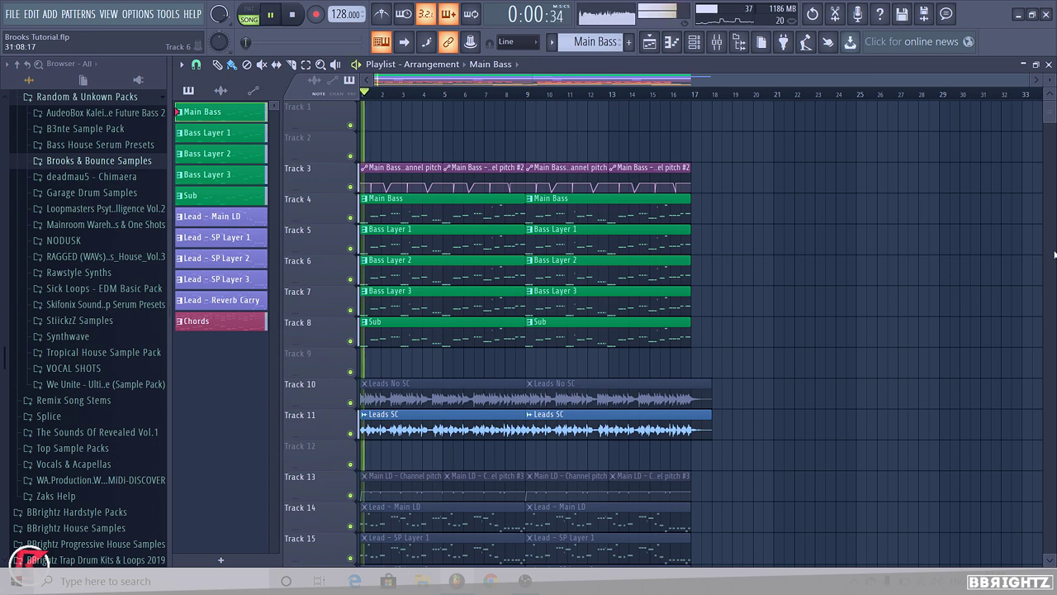
scroll(965, 285, down, 4)
scroll(1054, 253, down, 3)
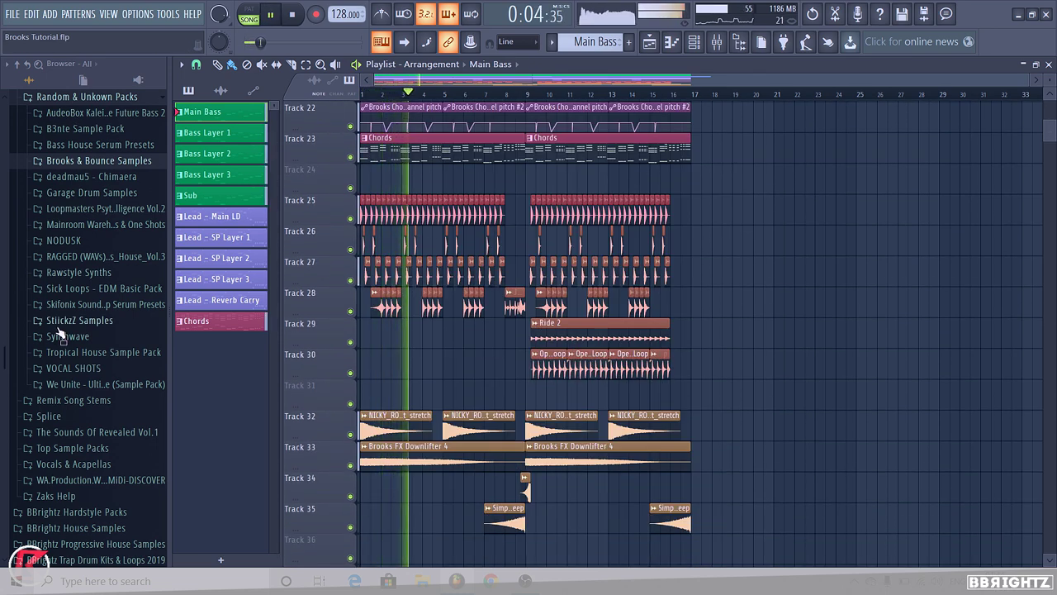
- Browse Top Sample Packs to SHIFT PREMIUM > Shift Premium Sounds Vol 1 > Premium Samples > Shift FX, and stop playback
scroll(85, 293, down, 6)
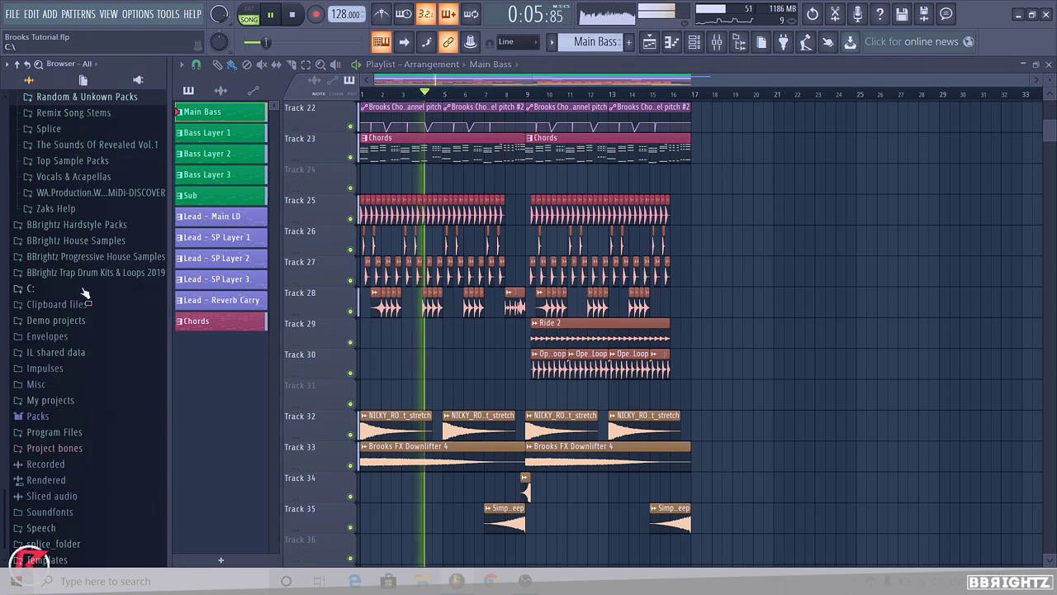
click(73, 161)
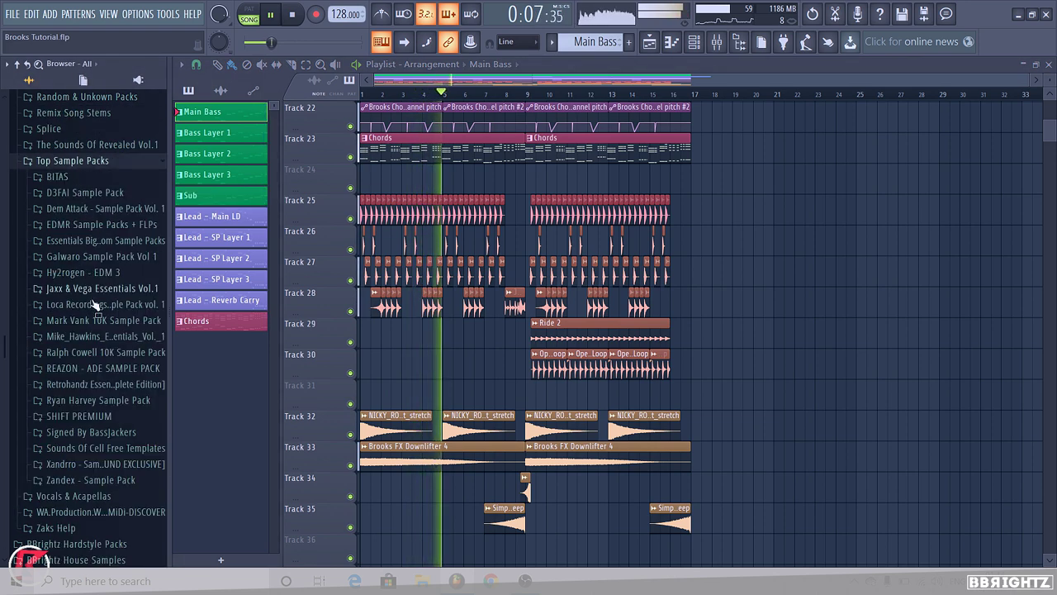
click(91, 411)
scroll(93, 400, down, 7)
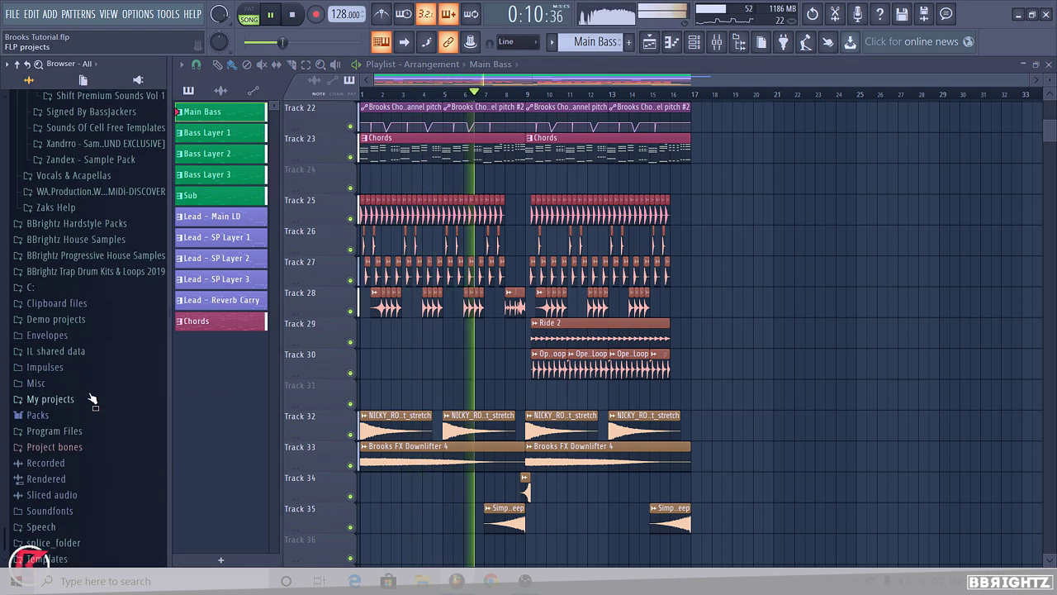
scroll(91, 398, up, 4)
click(89, 276)
click(96, 321)
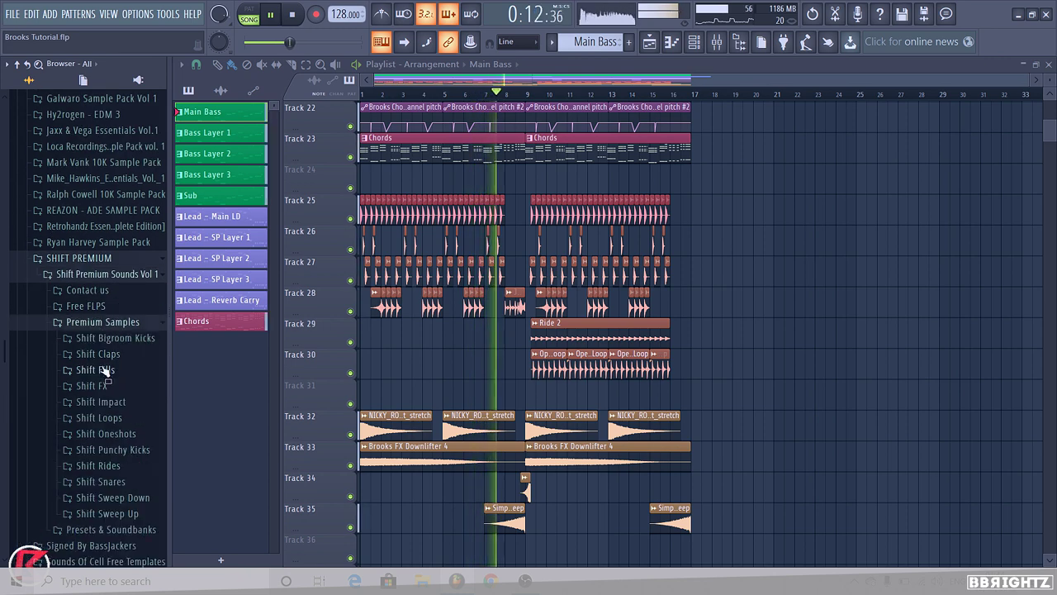
click(93, 385)
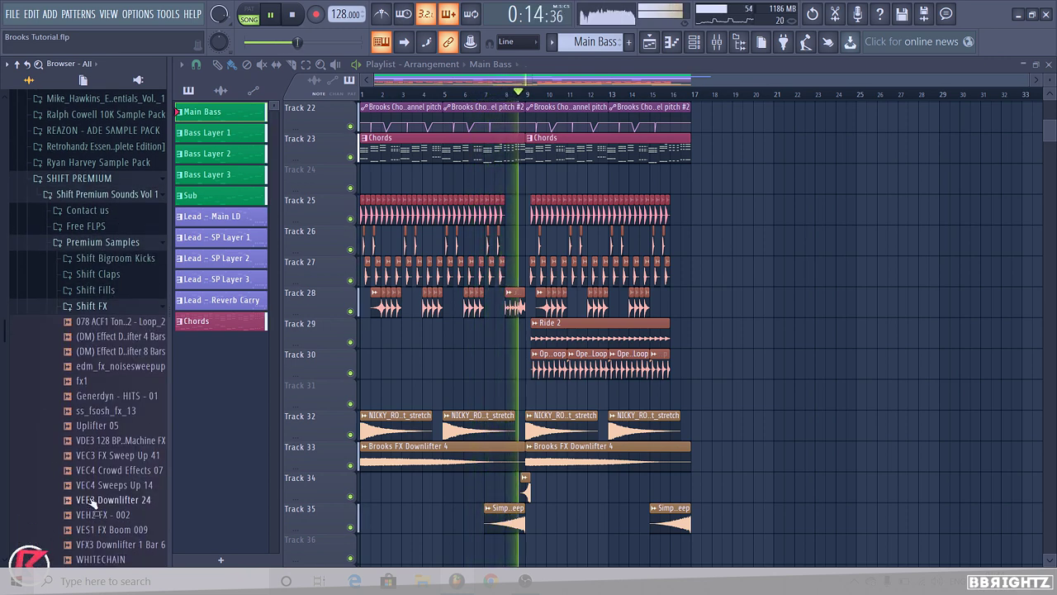
key(space)
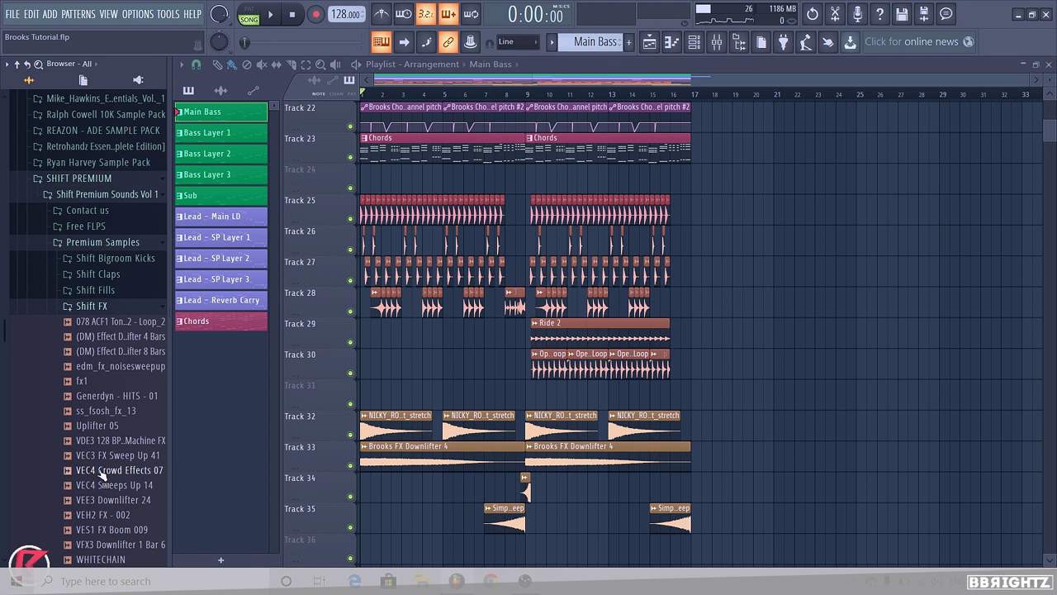
- Preview the VDE3 128 BPM Machine FX sample and add it to the playlist on track 27 at bar 21
scroll(112, 454, down, 4)
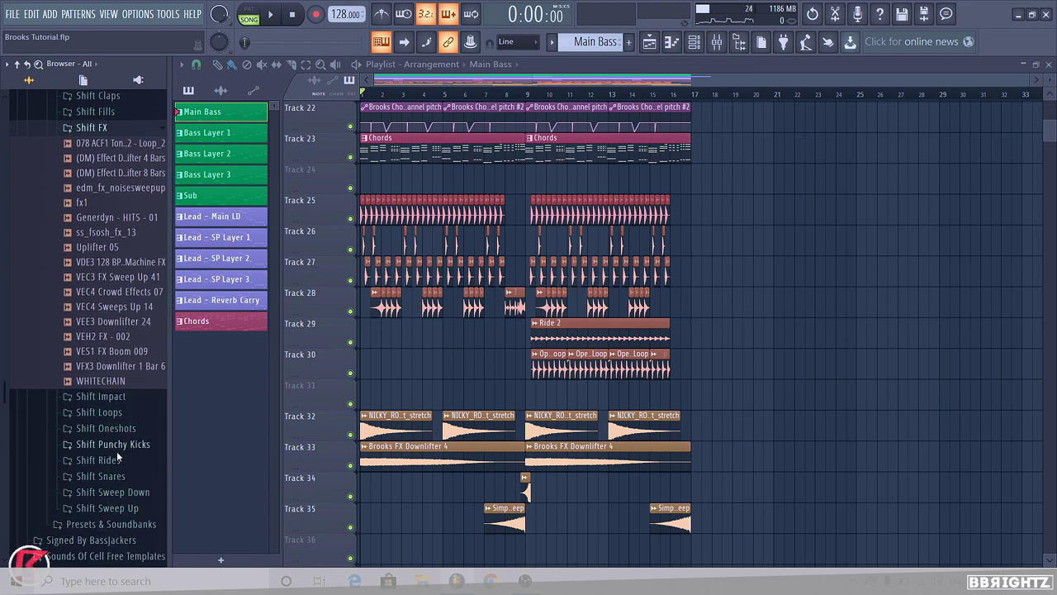
click(115, 267)
drag(114, 267, 756, 285)
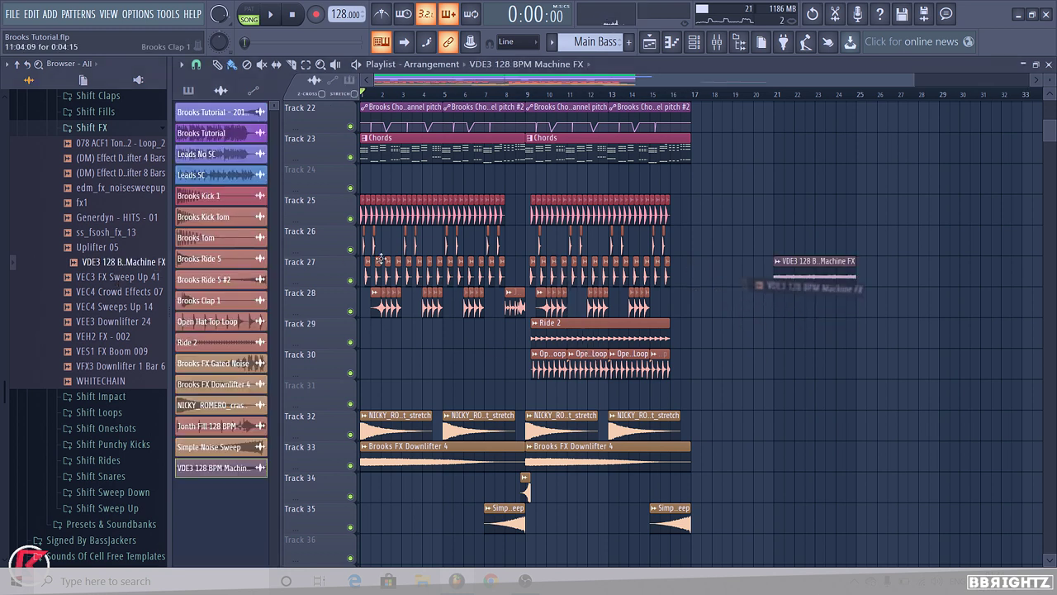
- Rename the VDE3 128 BPM Machine FX channel as Crowd and colour it tan like the other FX clips
right_click(808, 256)
click(813, 260)
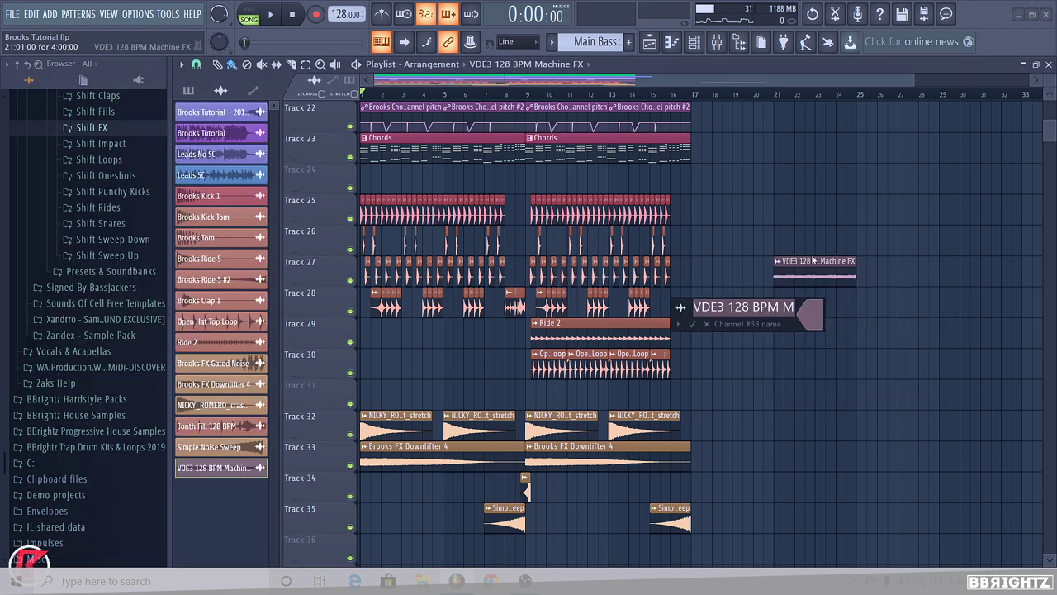
click(814, 317)
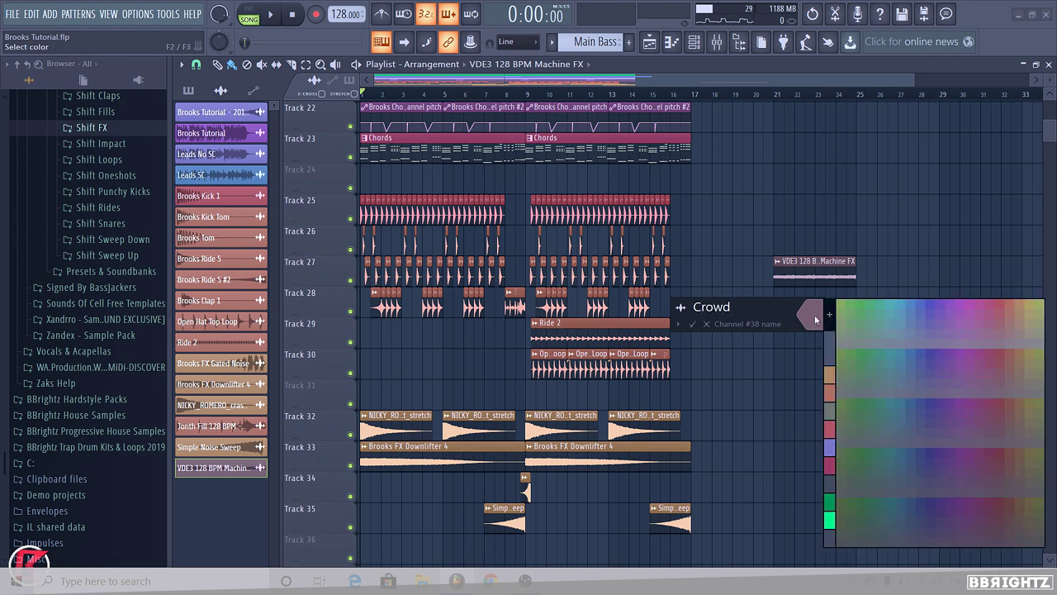
click(830, 375)
key(Return)
- Shift the crash and FX tracks down by one and fill the freed track 32 with Crowd clips from bar 1 to bar 17
drag(796, 263, 371, 493)
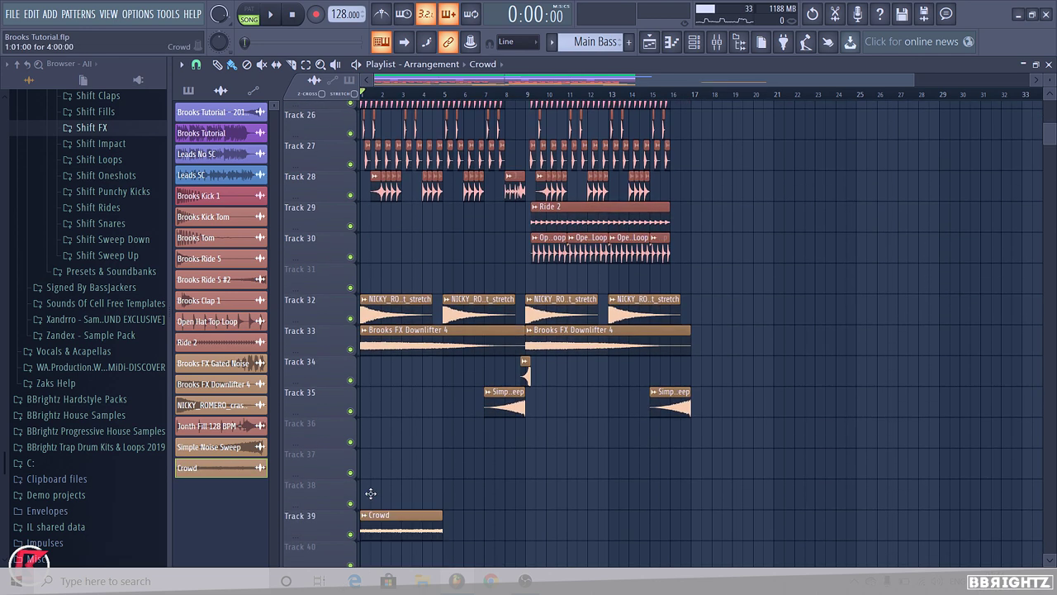
drag(780, 299, 361, 565)
key(shift+Down)
right_click(488, 499)
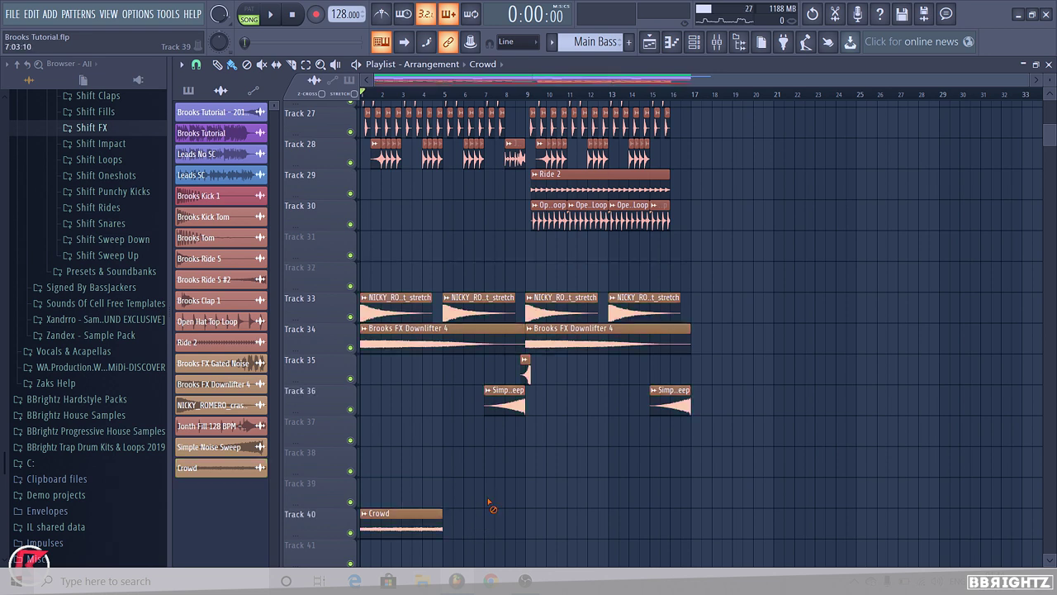
drag(420, 507, 421, 267)
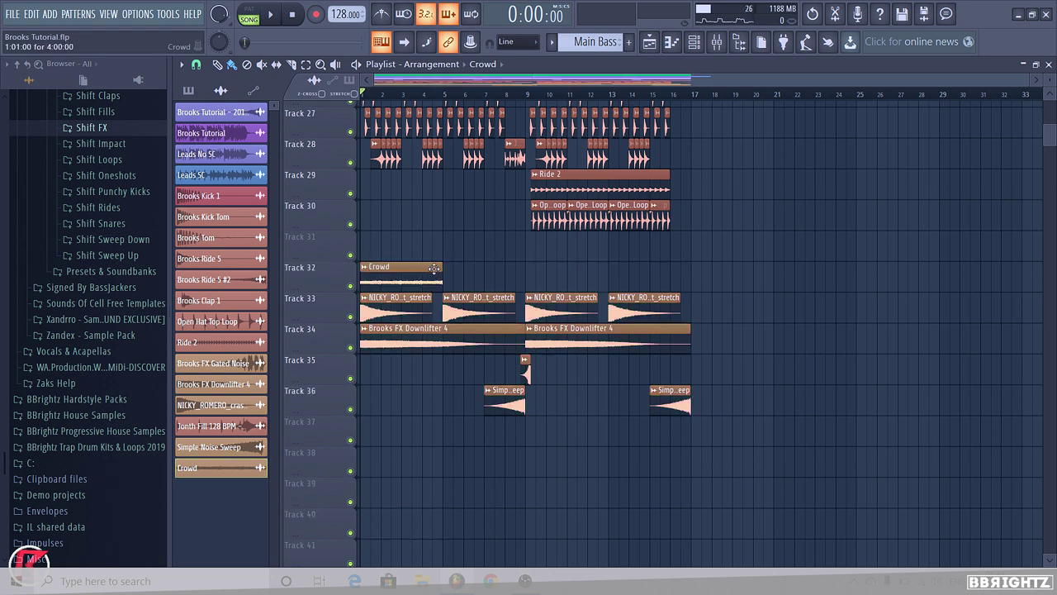
drag(656, 286, 671, 287)
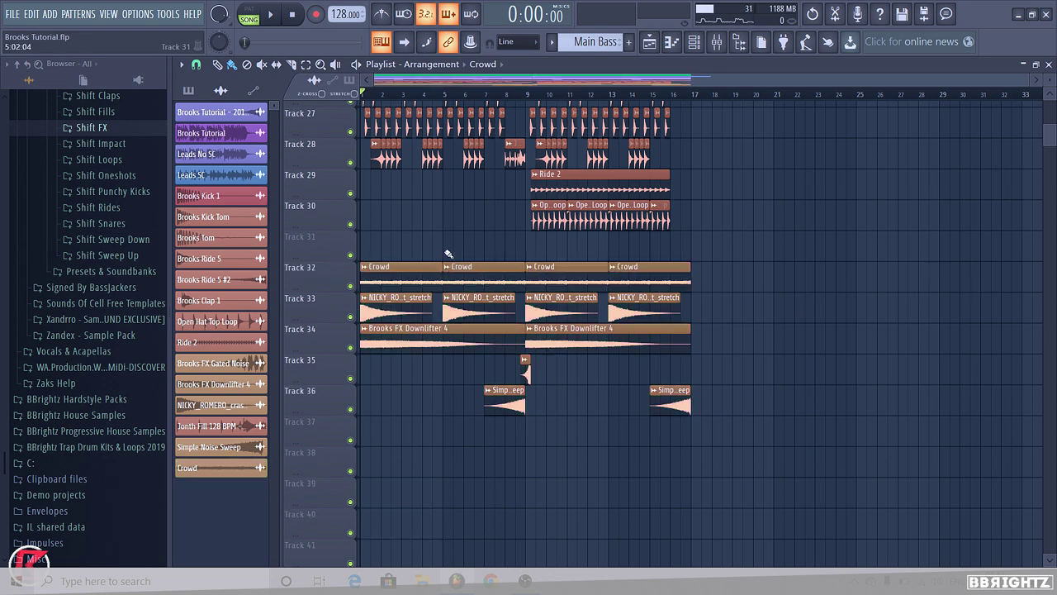
- Route the Crowd channel to mixer insert 31 and load Kickstart in its slot 7 with the mix at 63%
click(723, 47)
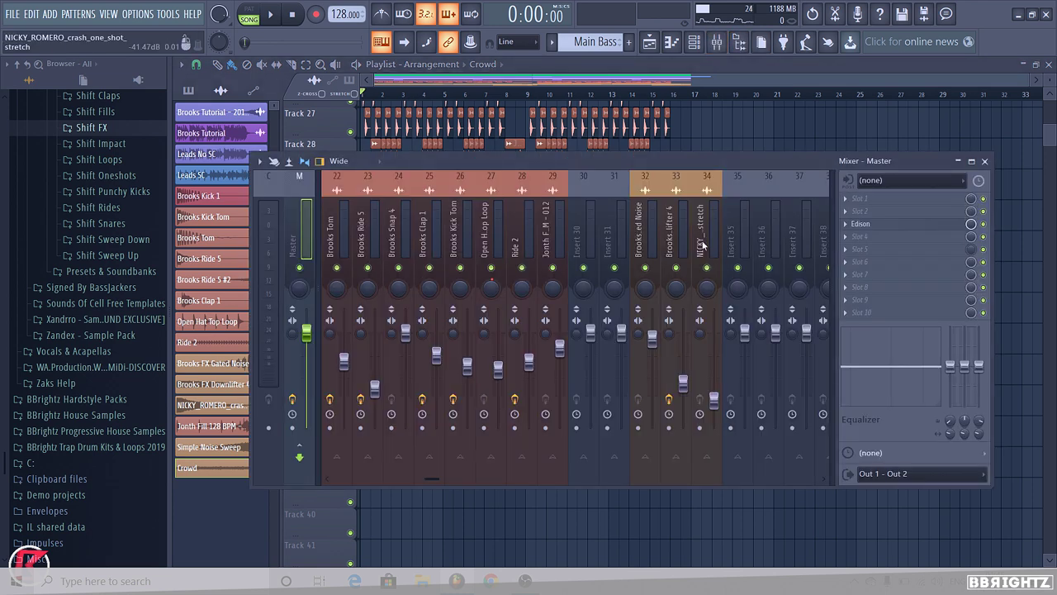
click(602, 233)
key(ctrl+l)
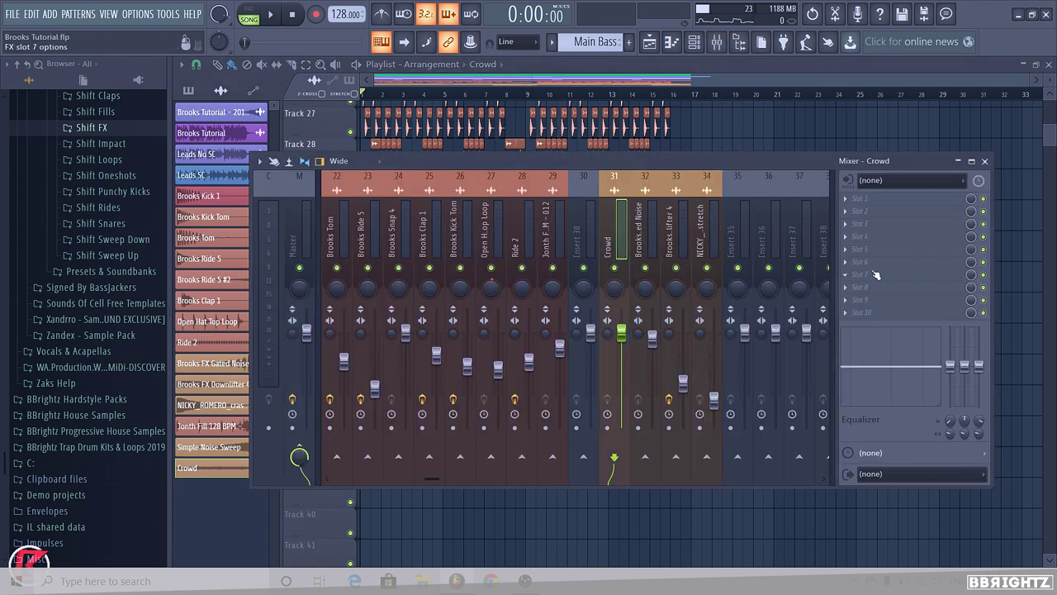
click(845, 274)
click(662, 362)
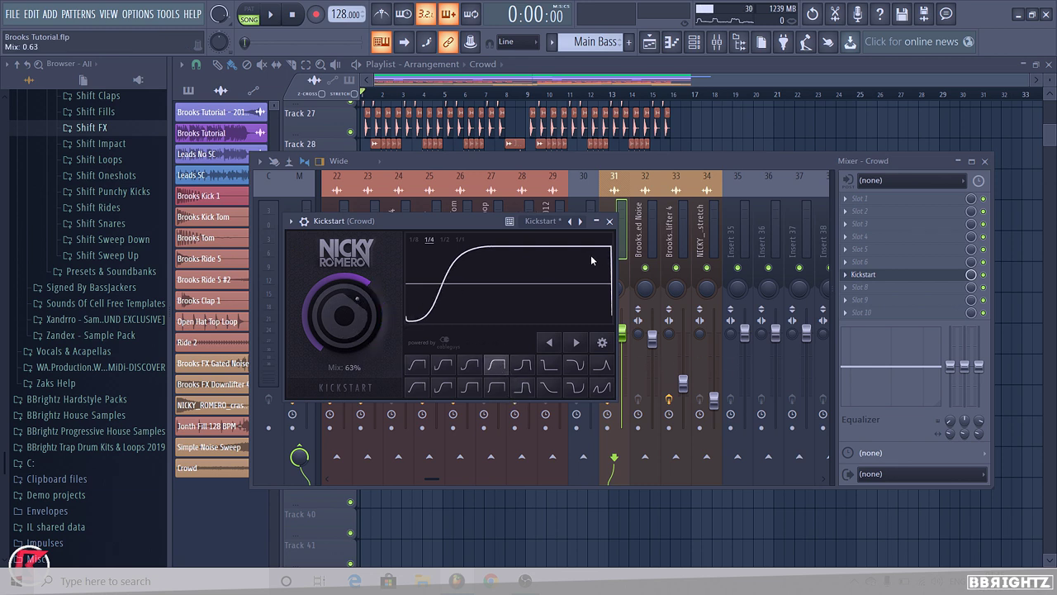
click(609, 221)
- Solo the Crowd mixer track during playback and lower its level to about -5.9 dB
key(space)
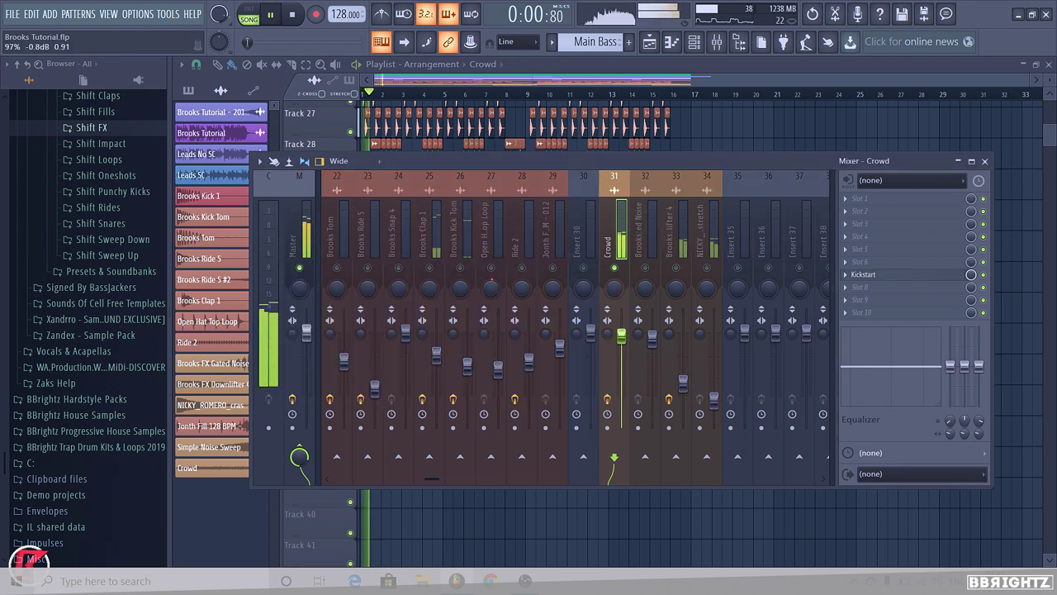
key(space)
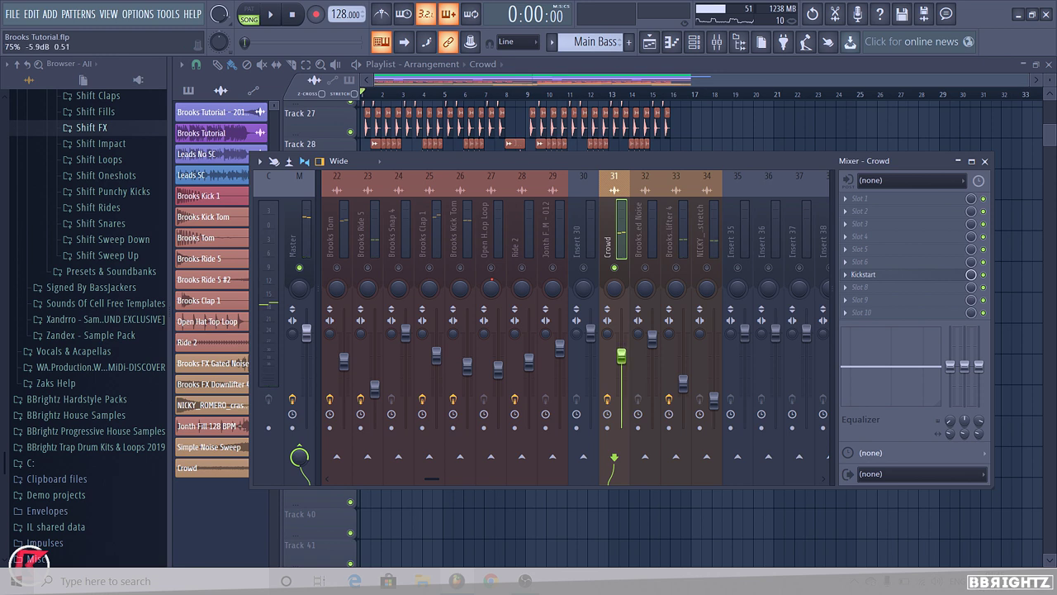
key(F9)
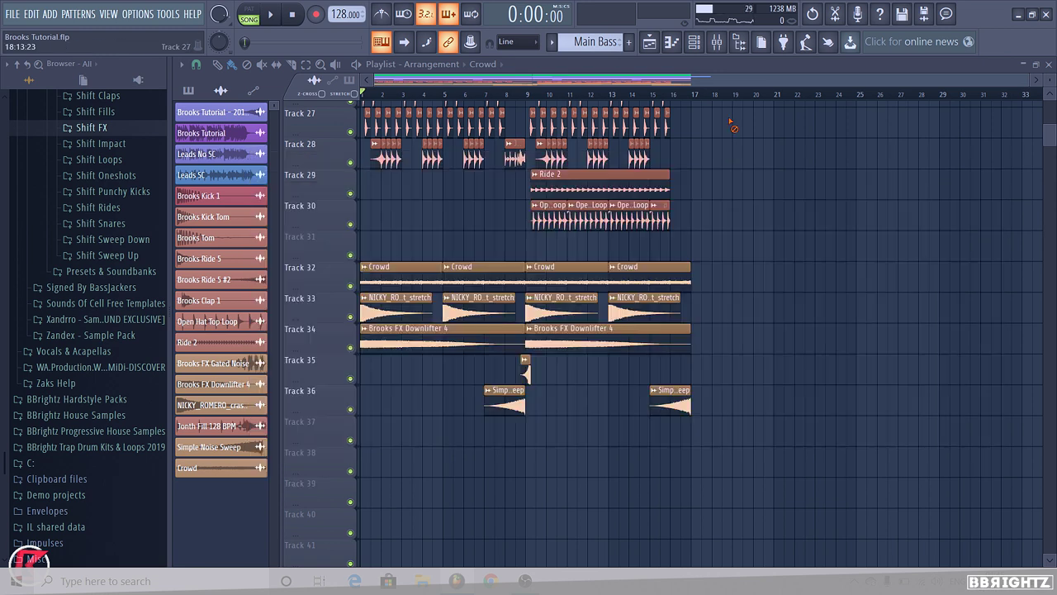
- Select bars 1 to 3, solo playlist track 32 and create an automation clip for the Crowd channel's panning
drag(385, 95, 408, 102)
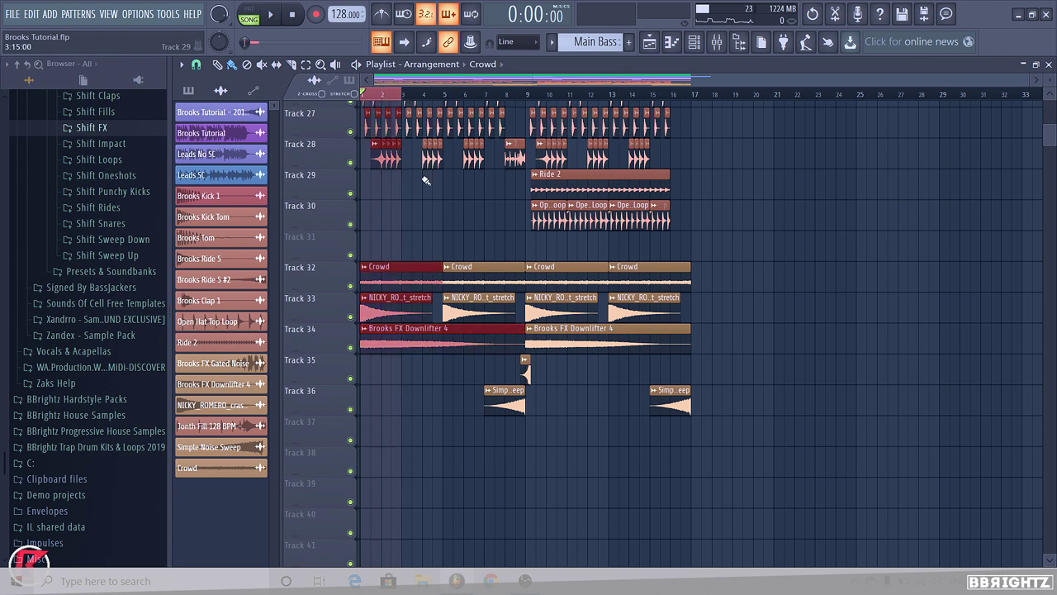
right_click(351, 286)
double_click(413, 267)
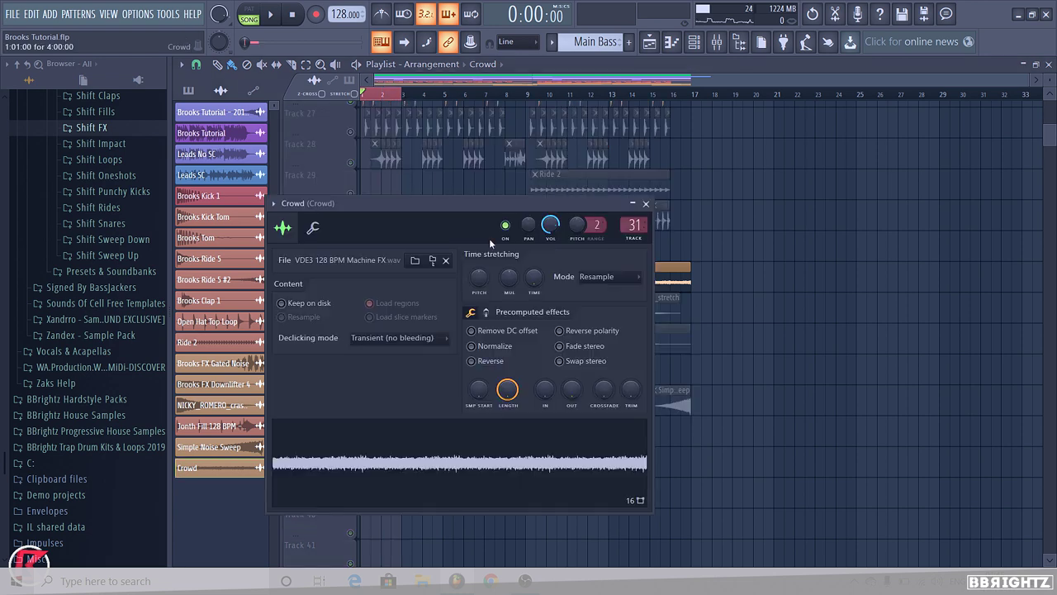
right_click(528, 223)
click(582, 306)
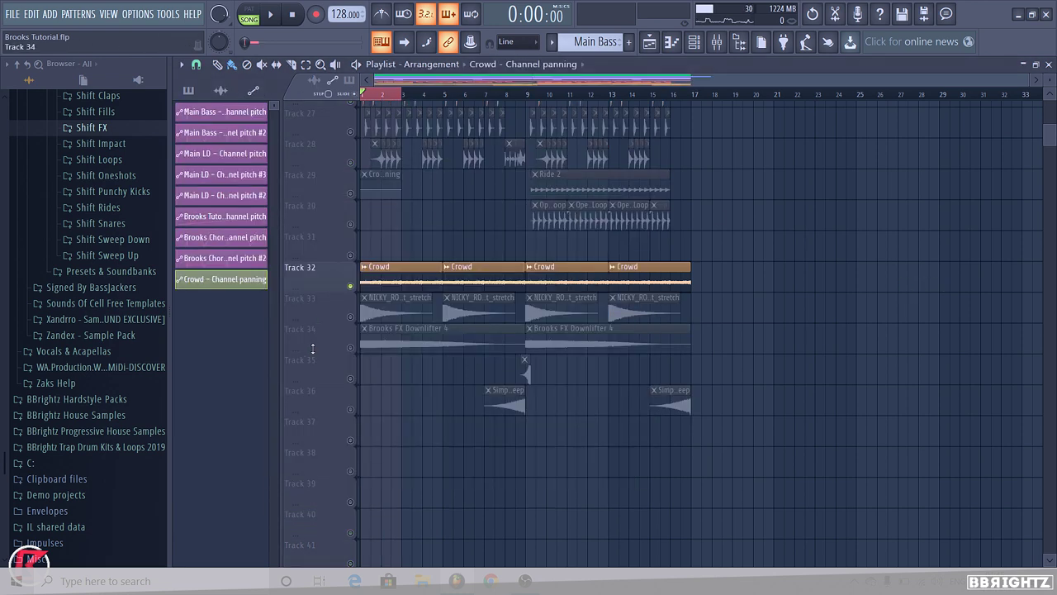
- Place the Crowd panning automation clip on track 31 at bar 1 and enlarge that track's height to about 875%
scroll(395, 174, up, 3)
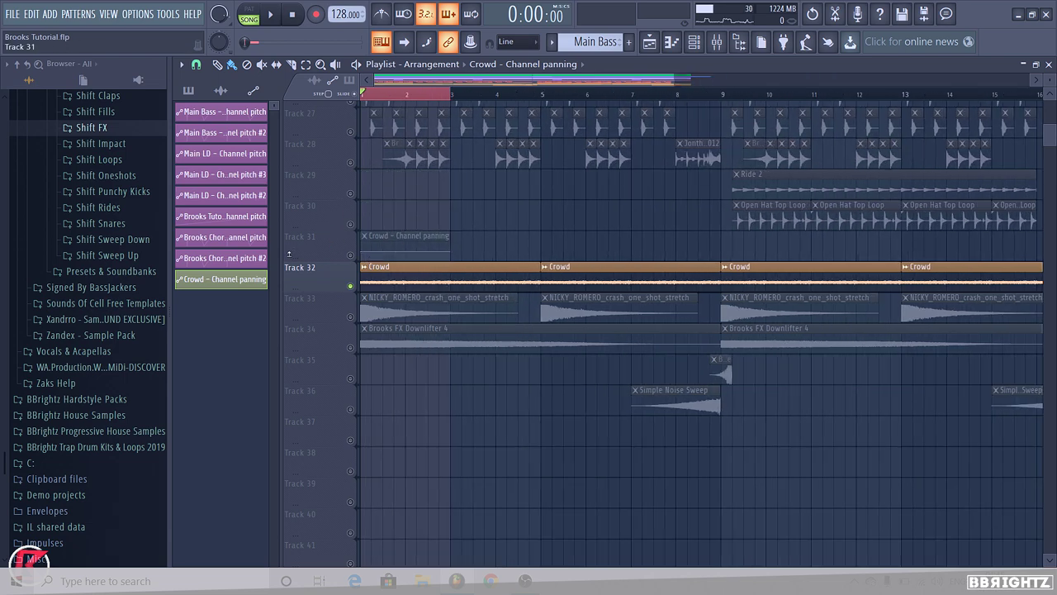
drag(289, 254, 297, 413)
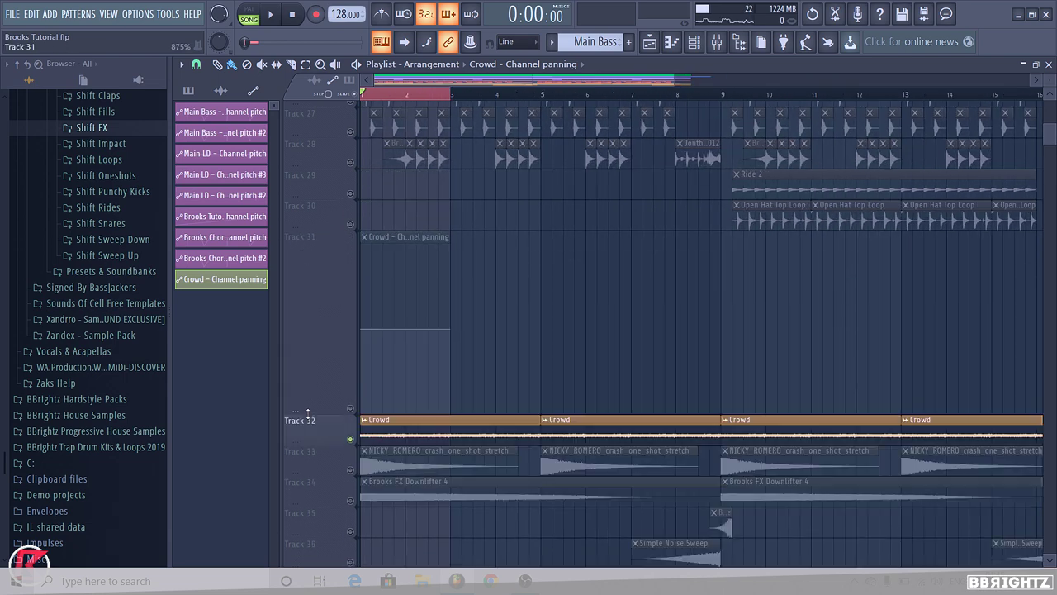
scroll(317, 346, up, 3)
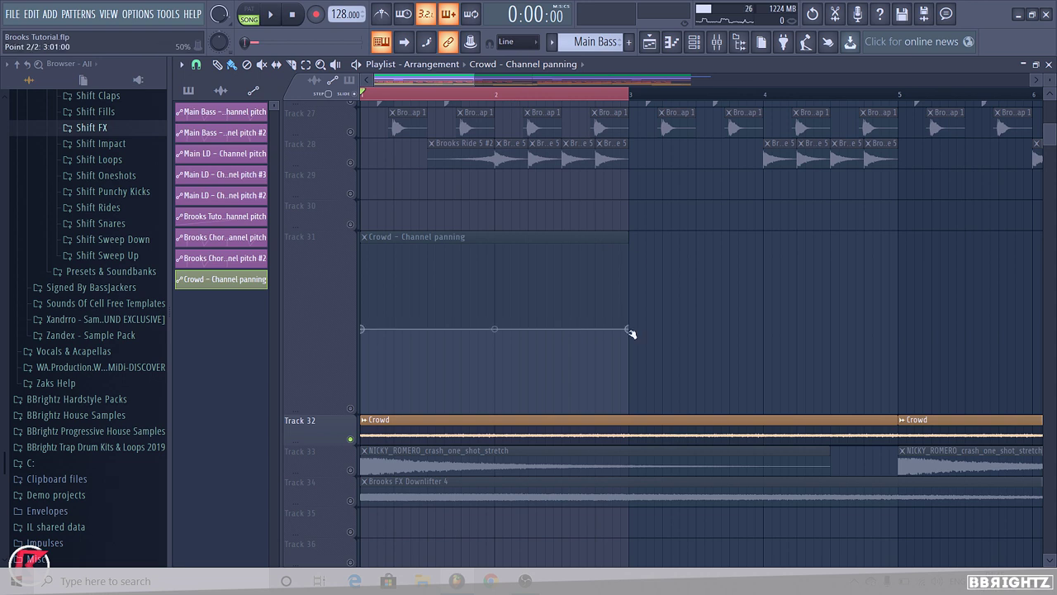
- Raise the end point of the Crowd panning automation to 75% and set its curve mode to Wave
drag(631, 333, 631, 272)
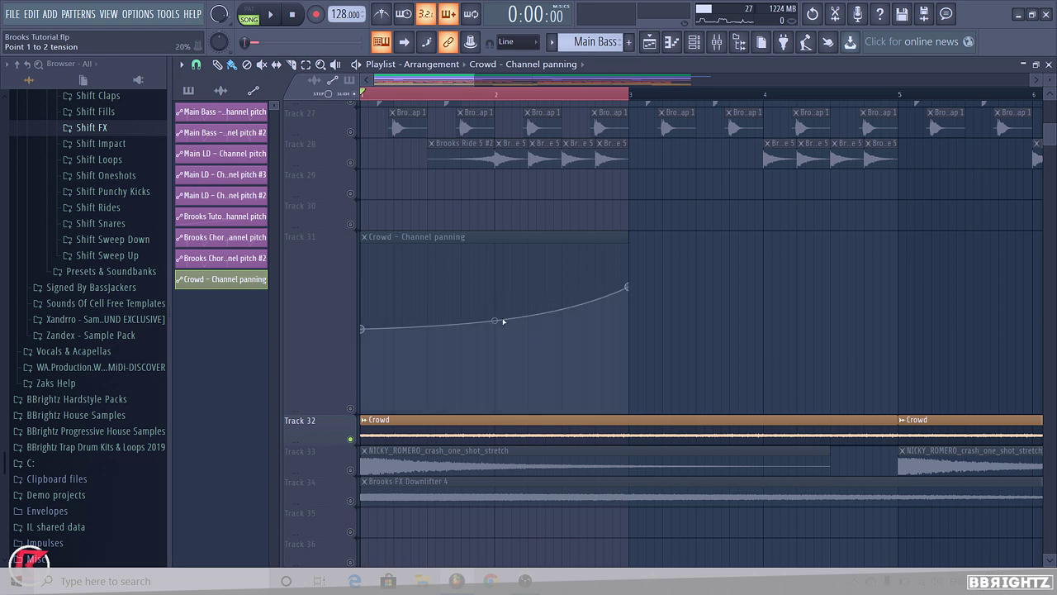
right_click(624, 293)
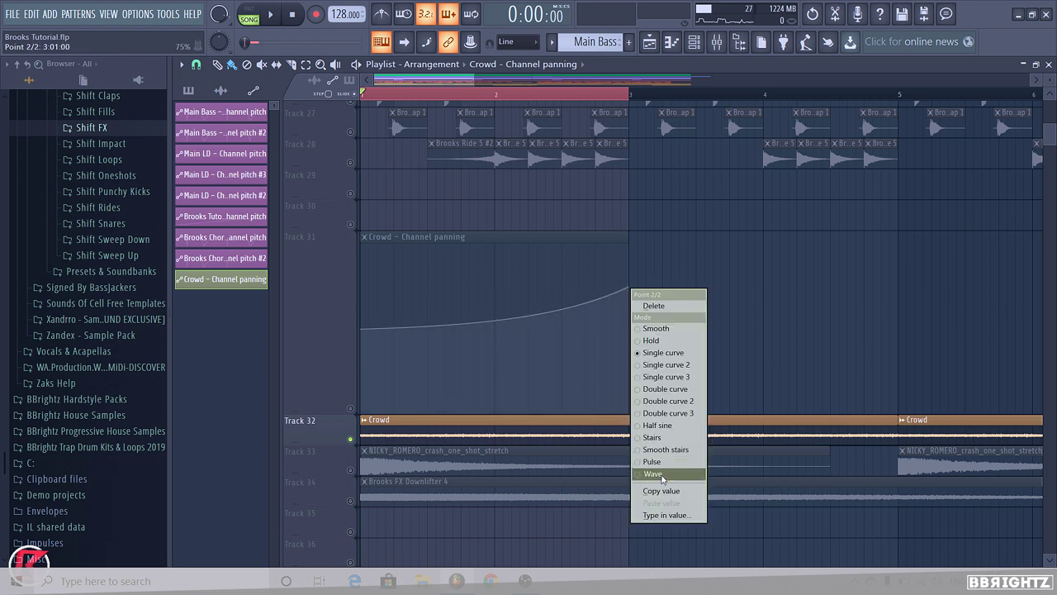
click(653, 473)
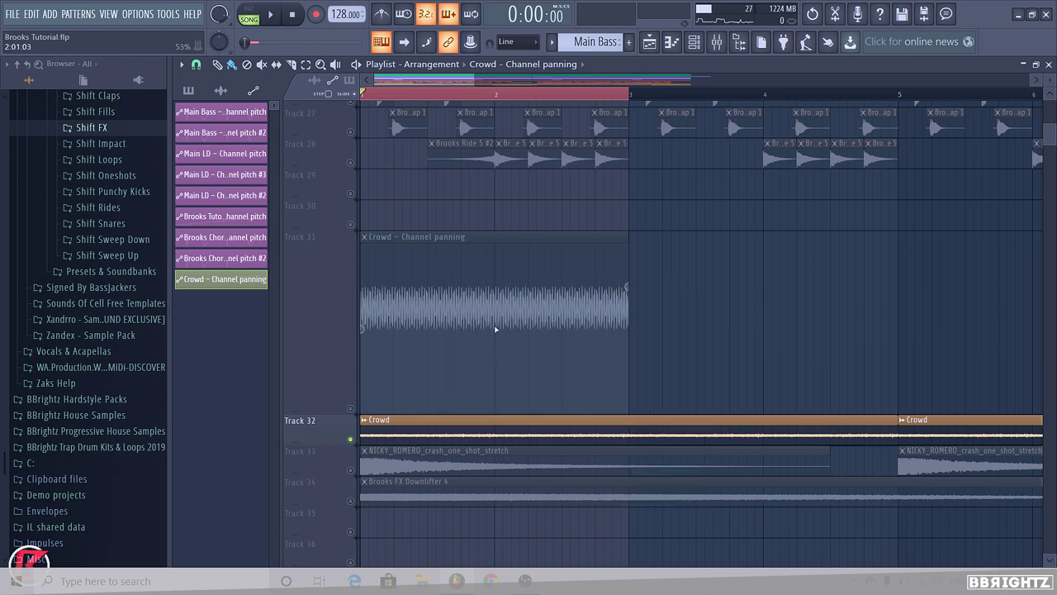
- Adjust the panning curve's tension until about four and a half wave cycles span the two-bar clip
scroll(496, 329, up, 4)
drag(517, 307, 517, 279)
scroll(559, 322, down, 6)
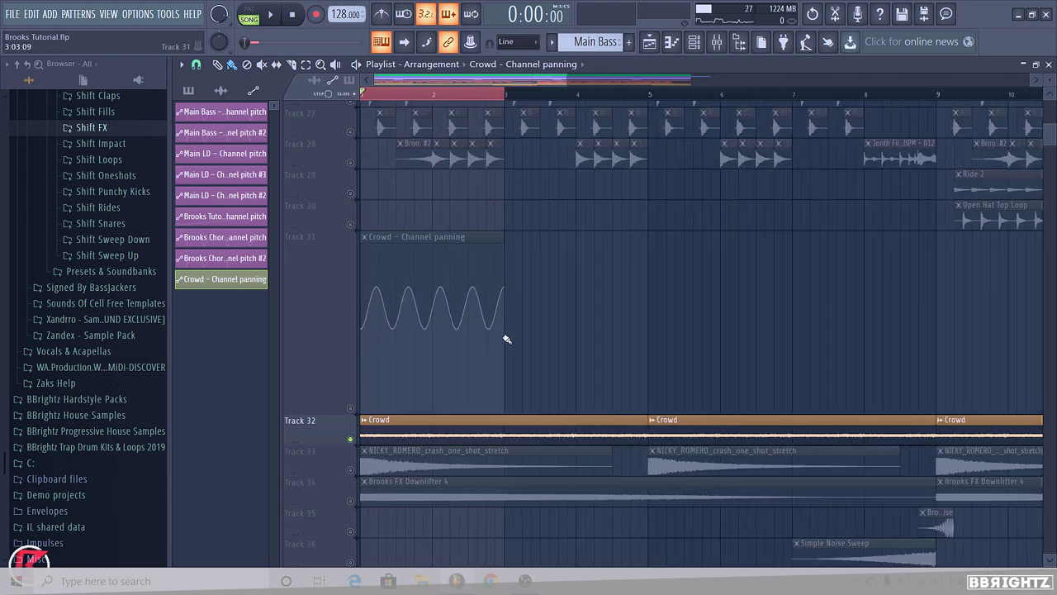
- Reduce the Crowd panning wave to about two and a half cycles and lower its start point to about a quarter of the clip height
scroll(462, 336, up, 2)
scroll(309, 326, up, 3)
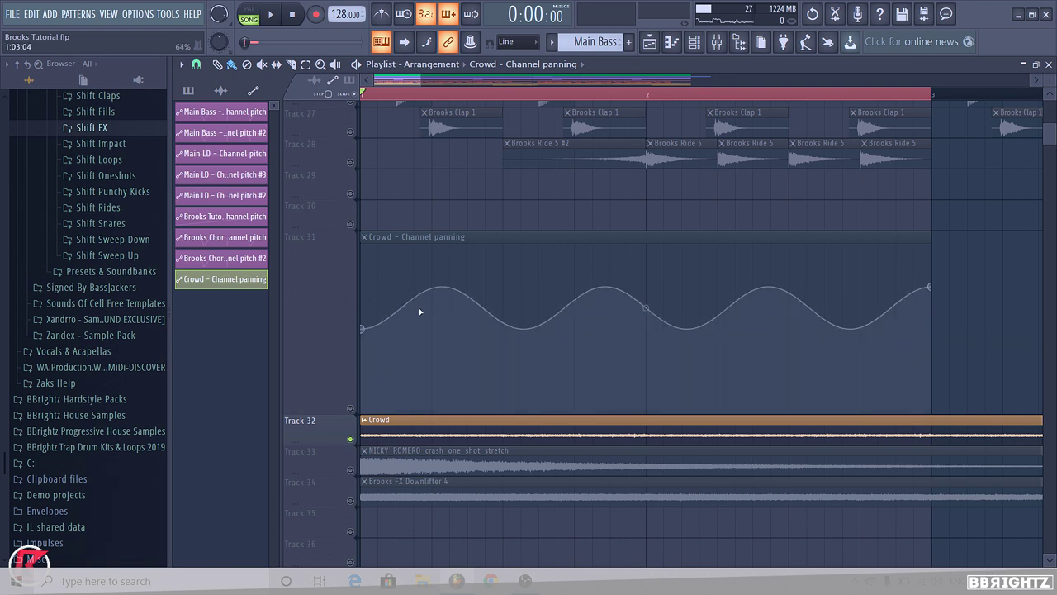
scroll(419, 312, down, 1)
drag(610, 308, 609, 300)
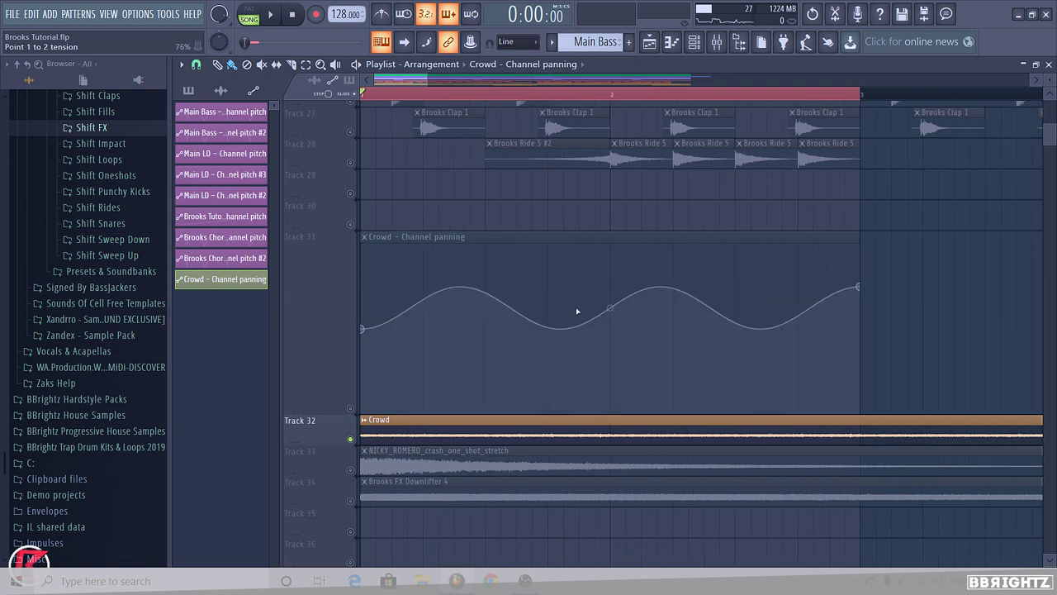
scroll(361, 309, down, 3)
right_click(301, 318)
click(570, 263)
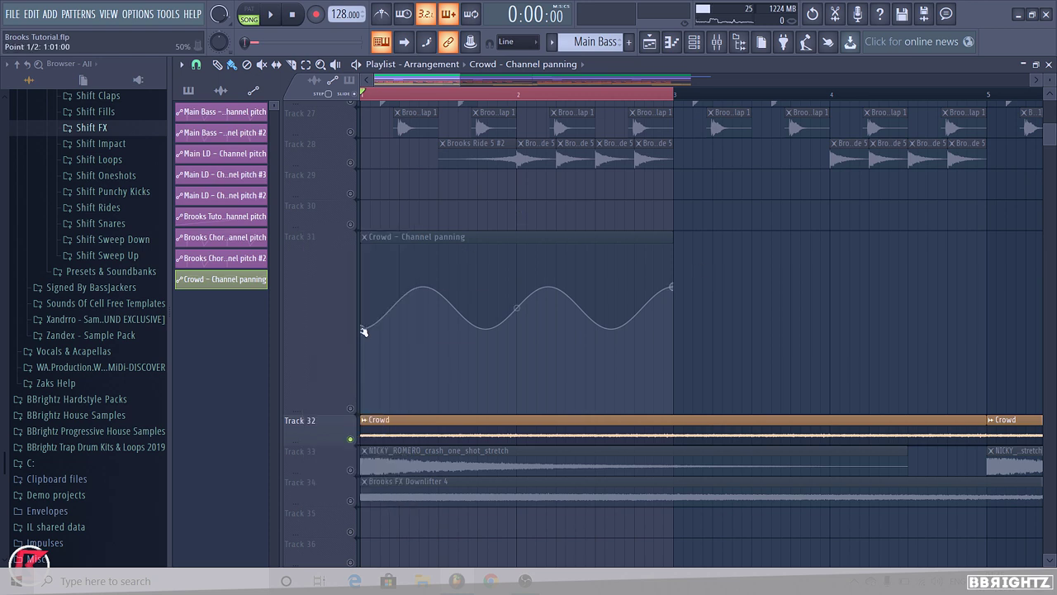
drag(364, 331, 352, 372)
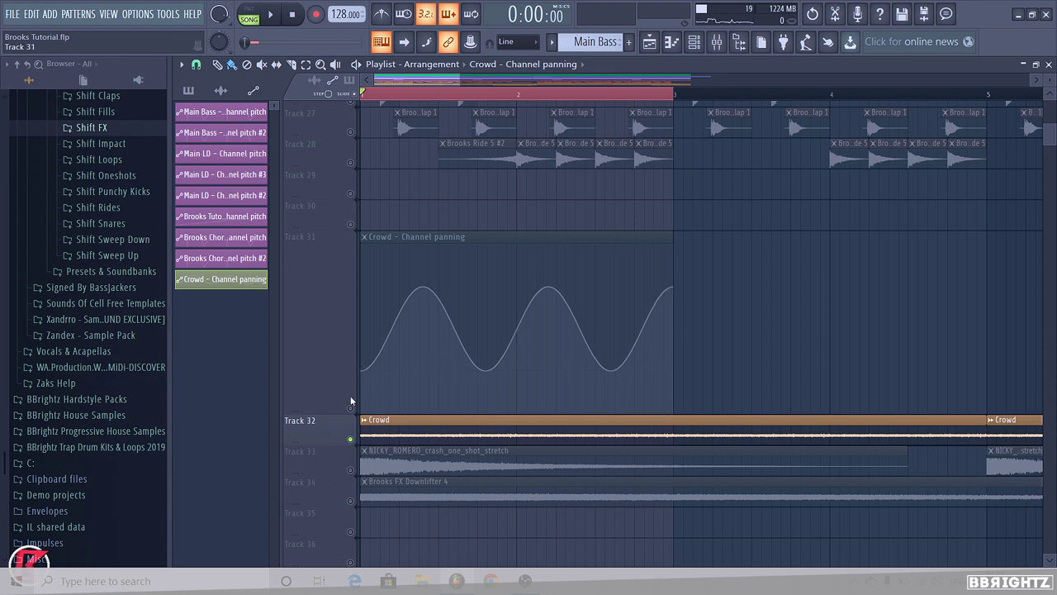
- Unmute track 31 and play the crowd loop with its panning automation
click(351, 404)
scroll(534, 255, up, 6)
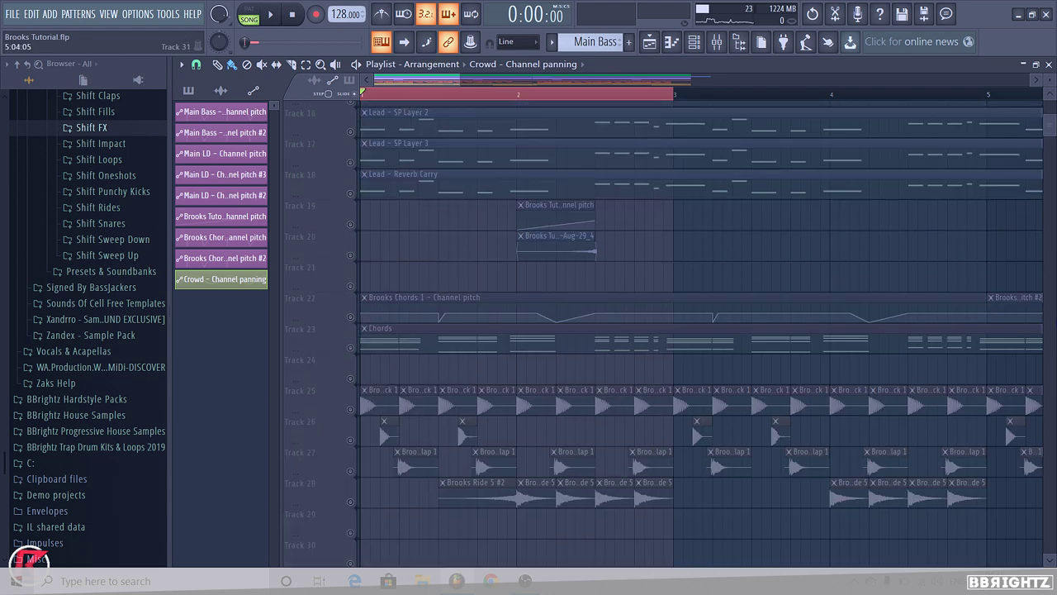
scroll(566, 280, down, 5)
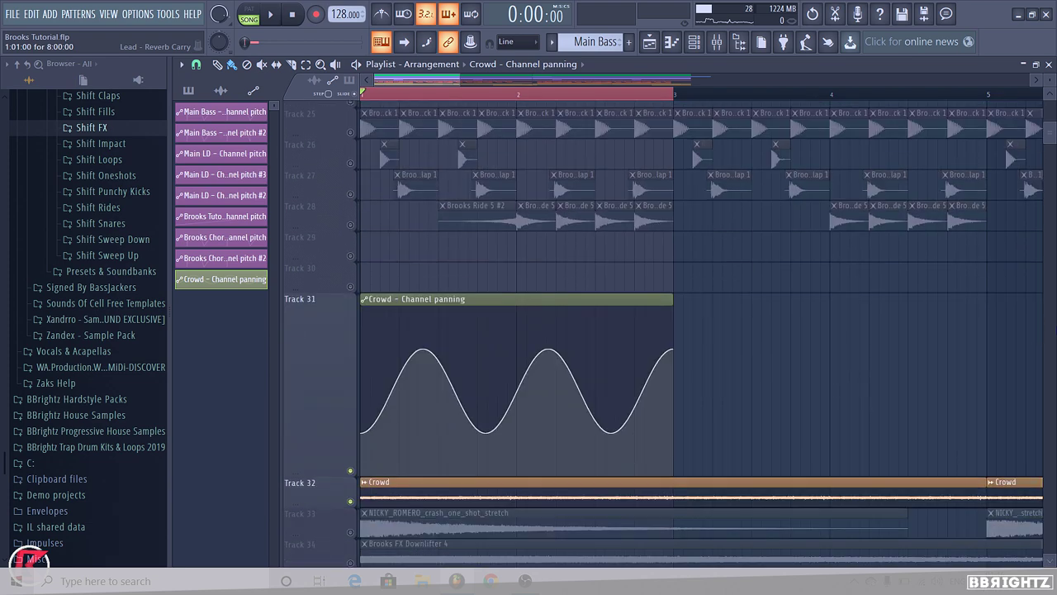
key(space)
- Reset track 31's height to 100% and stop playback
right_click(310, 351)
mouse_move(386, 372)
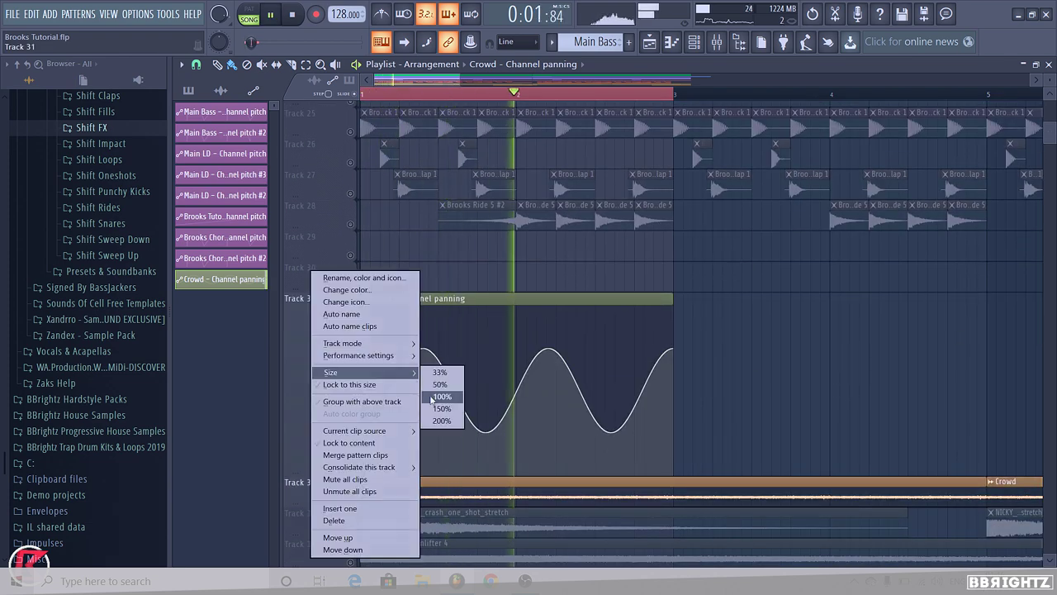
click(442, 397)
scroll(460, 168, down, 1)
scroll(415, 95, down, 6)
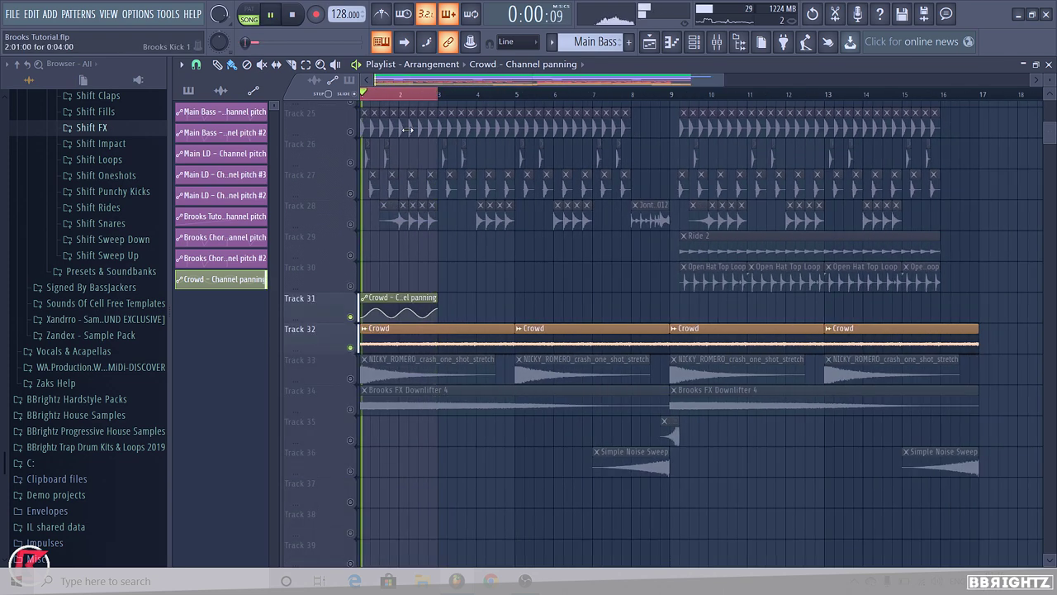
scroll(415, 98, down, 2)
key(space)
- Duplicate the two-bar Crowd panning clip along track 31 until the copies reach bar 17
click(360, 298)
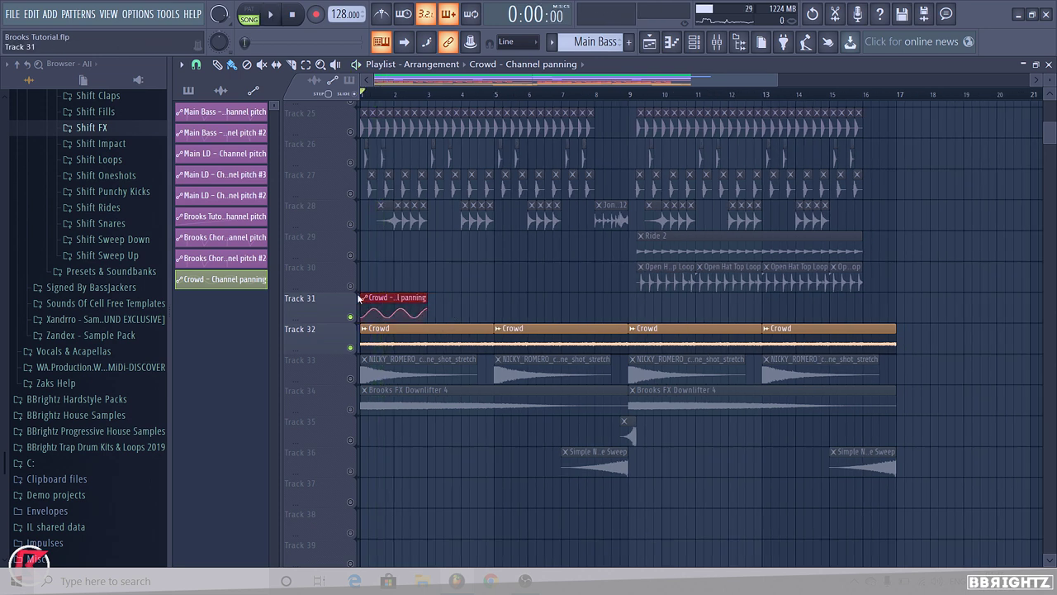
key(ctrl+b)
key(ctrl+b)
key(ctrl+b)
key(ctrl+b)
key(ctrl+b)
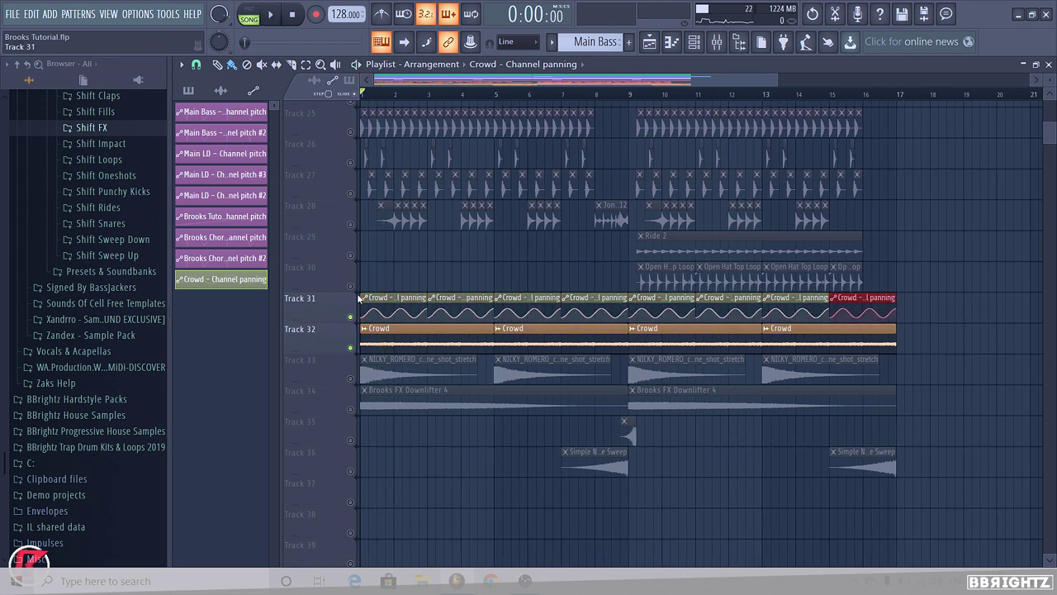
- Unmute the crash, downlifter and noise sweep tracks 33, 34 and 36
click(351, 378)
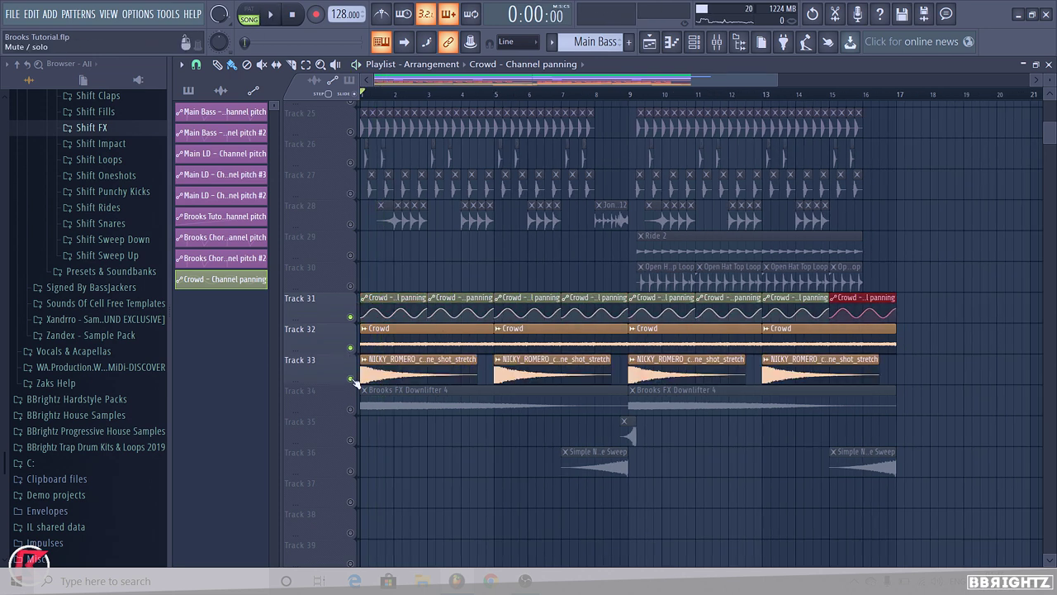
click(350, 409)
click(350, 471)
scroll(350, 413, up, 5)
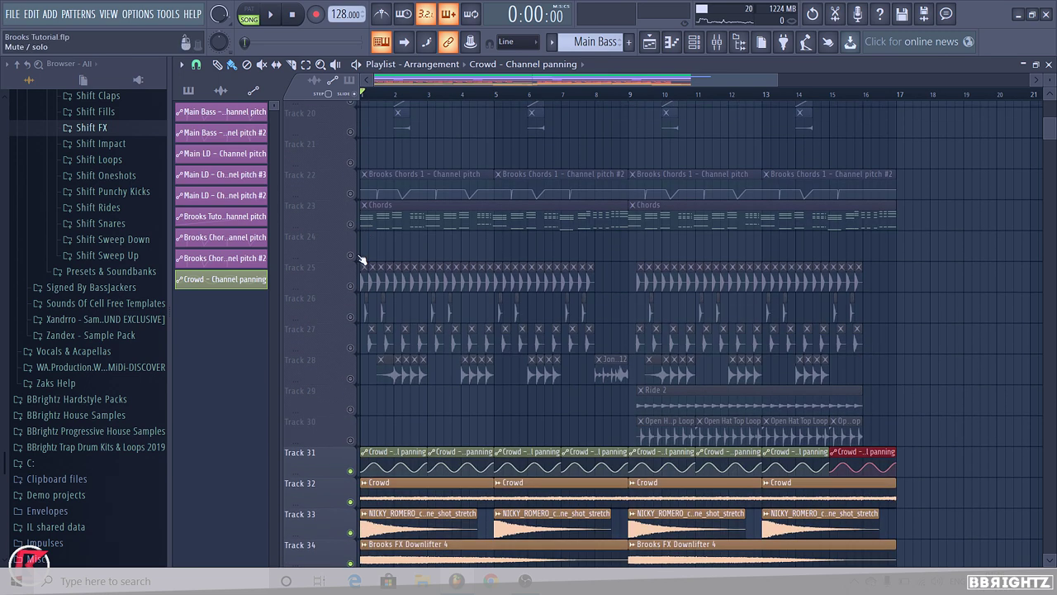
- Unmute the drum tracks 25 to 30 above the crowd loop
click(351, 286)
click(350, 316)
click(350, 347)
click(350, 378)
click(350, 409)
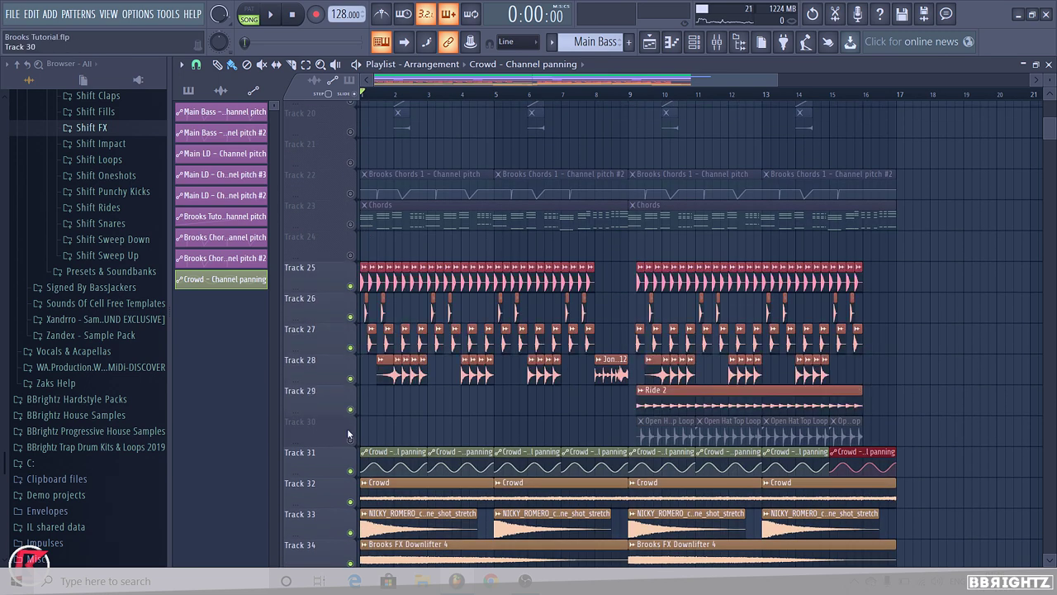
click(350, 439)
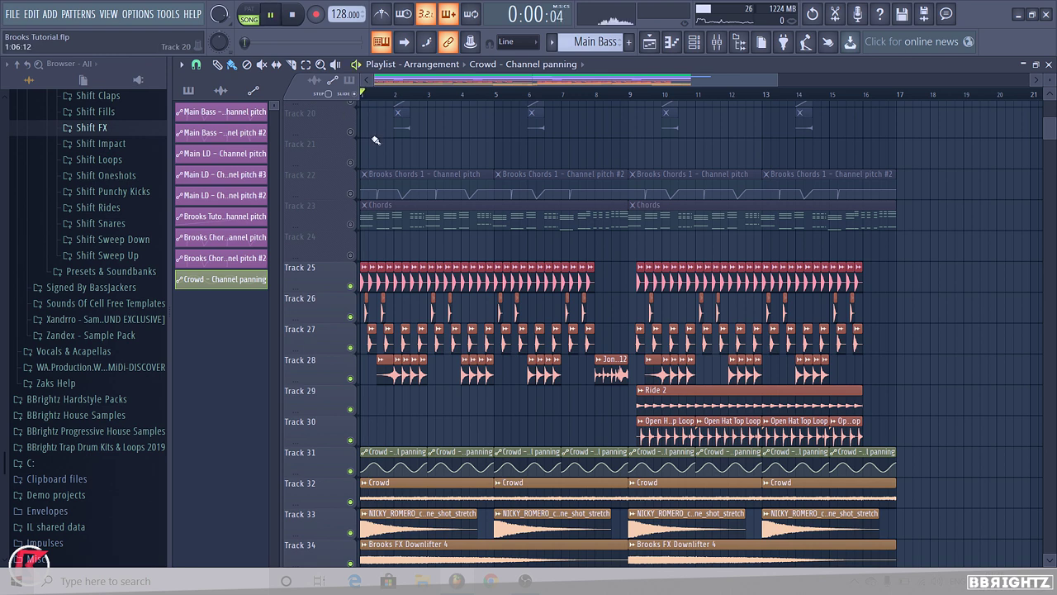
- Play the drums and effects from the start and lower the Crowd mixer track's volume to -7.3 dB
key(space)
key(F9)
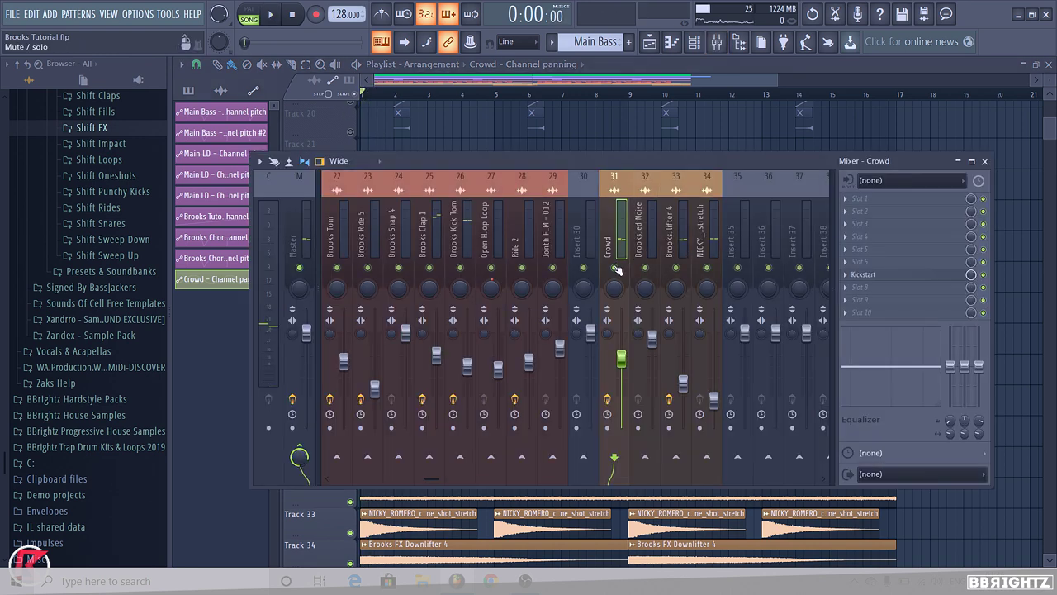
key(space)
drag(621, 357, 624, 365)
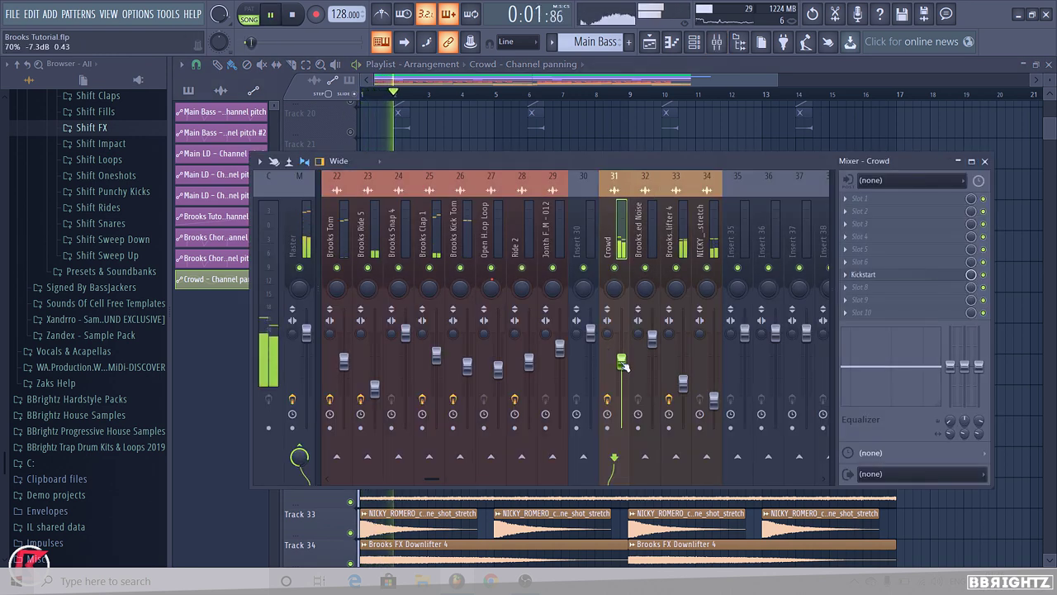
key(F9)
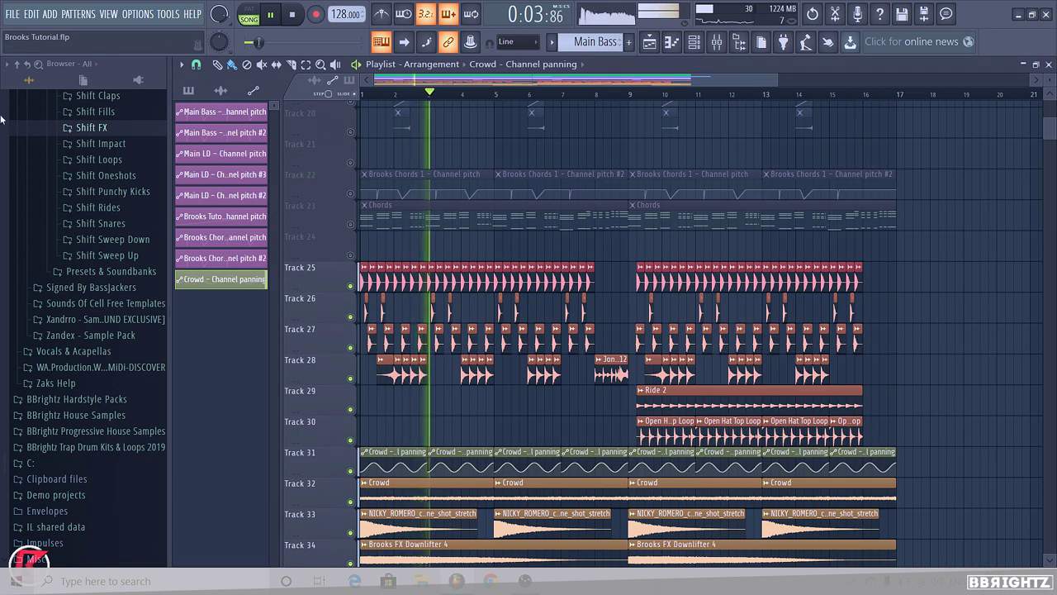
- Pan the Brooks Clap 1 mixer track slightly off centre and lower its level a little
scroll(571, 219, down, 2)
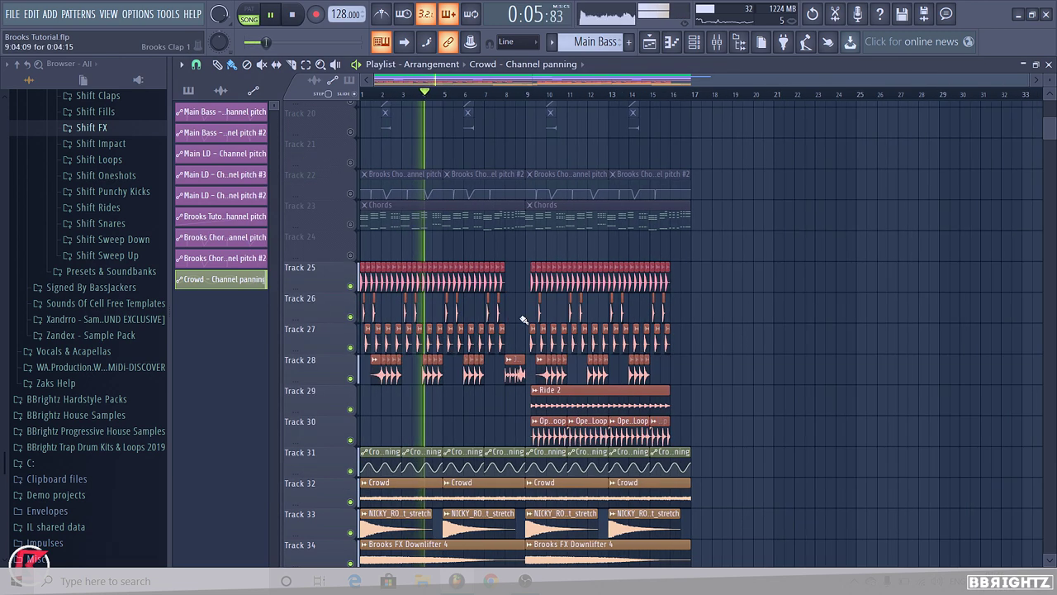
key(F9)
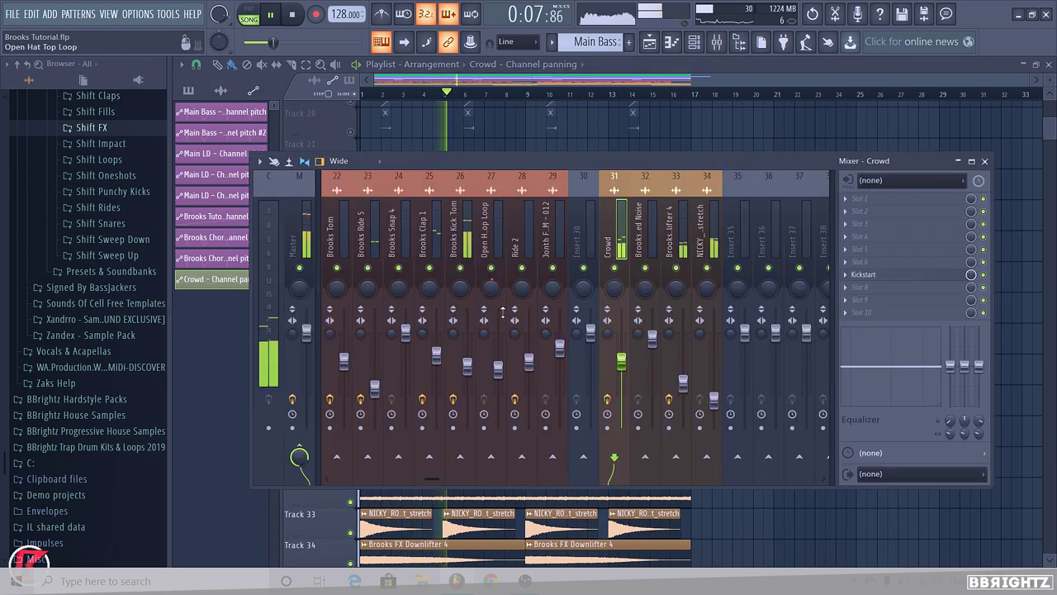
drag(434, 302, 433, 307)
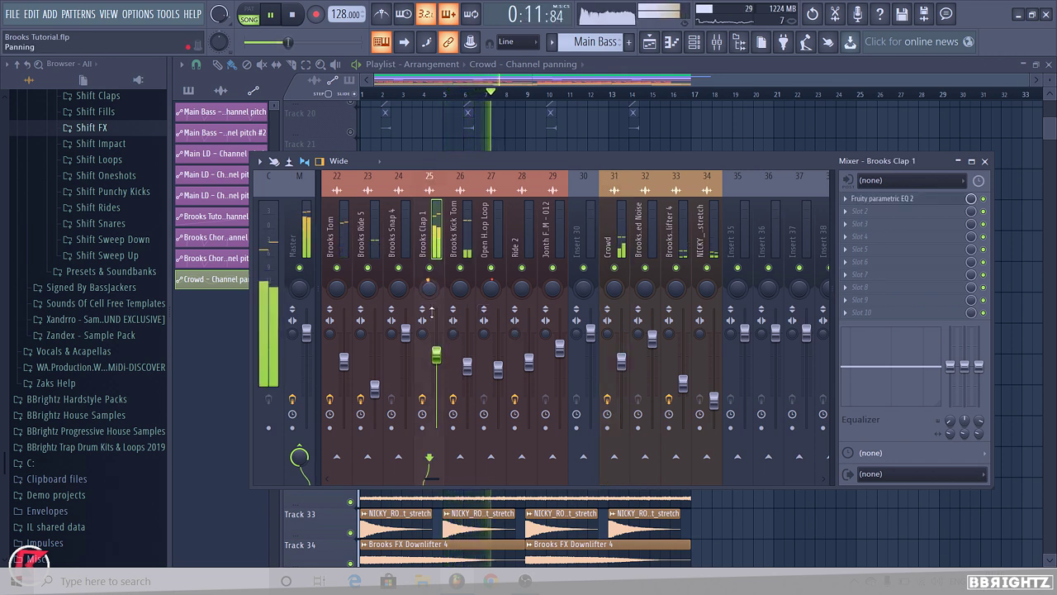
- Add Fruity Parametric EQ 2 to the Jonth Fill mixer track and raise its highest band slightly
click(561, 349)
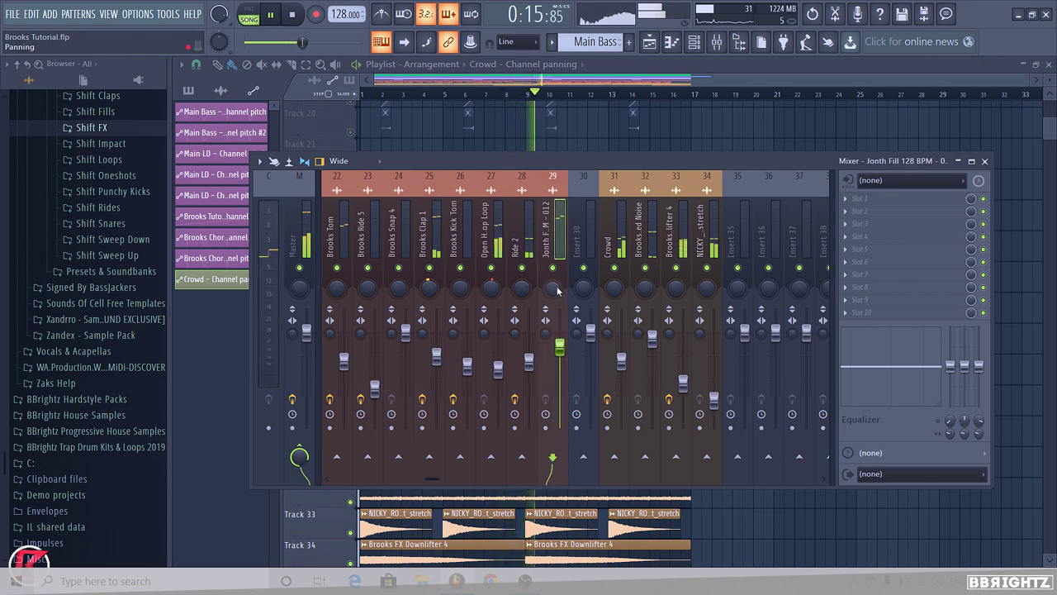
click(864, 201)
click(698, 113)
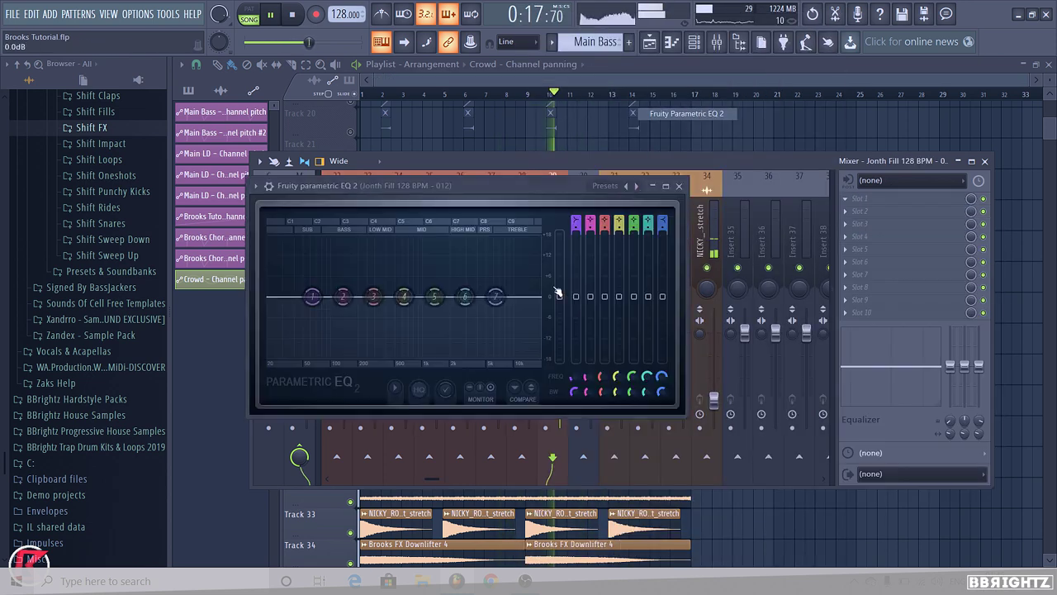
drag(500, 295, 497, 290)
click(679, 186)
key(F9)
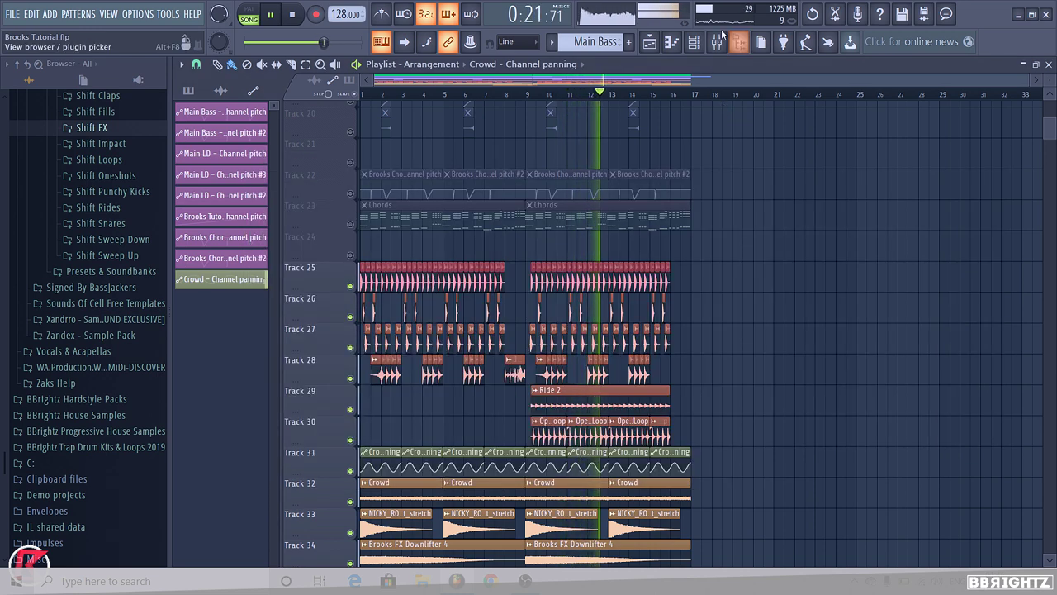
- Stop playback and unmute all playlist tracks
click(716, 41)
key(F9)
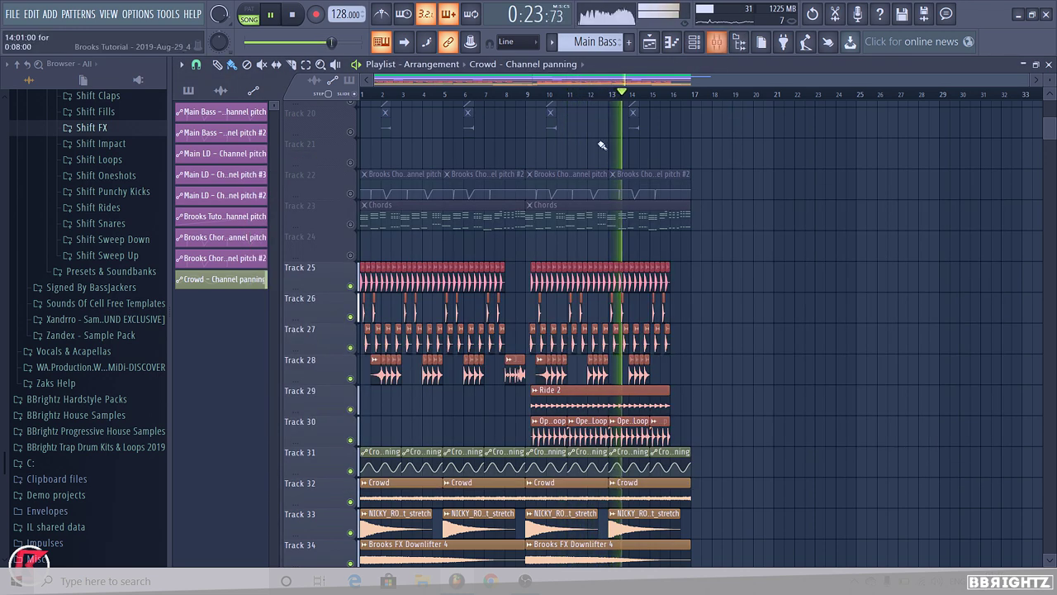
key(space)
right_click(351, 133)
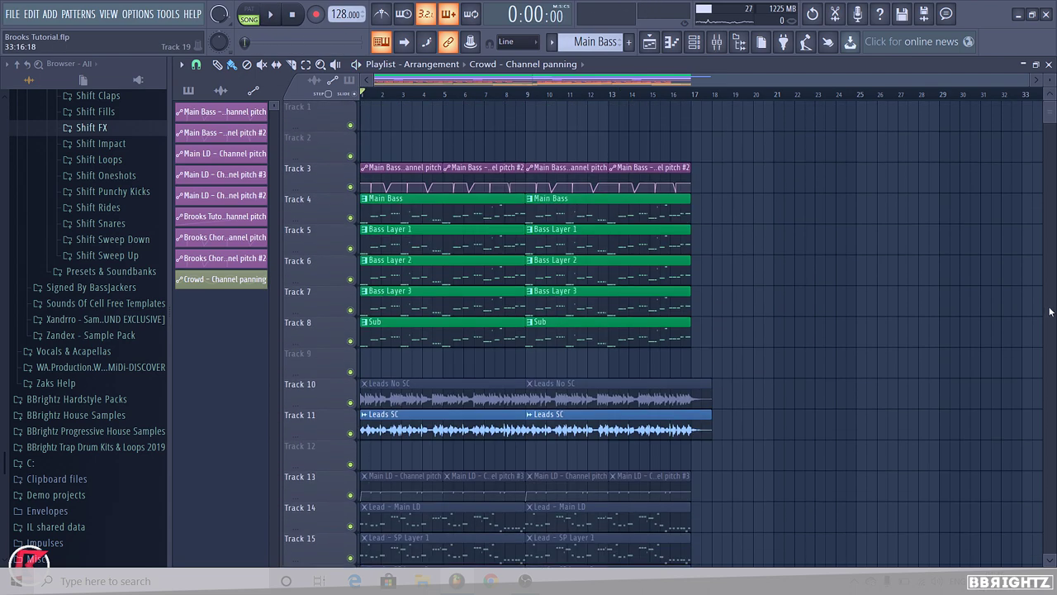
- Look over the arrangement from the effects tracks up to the bass tracks and play the full drop
scroll(1050, 311, down, 6)
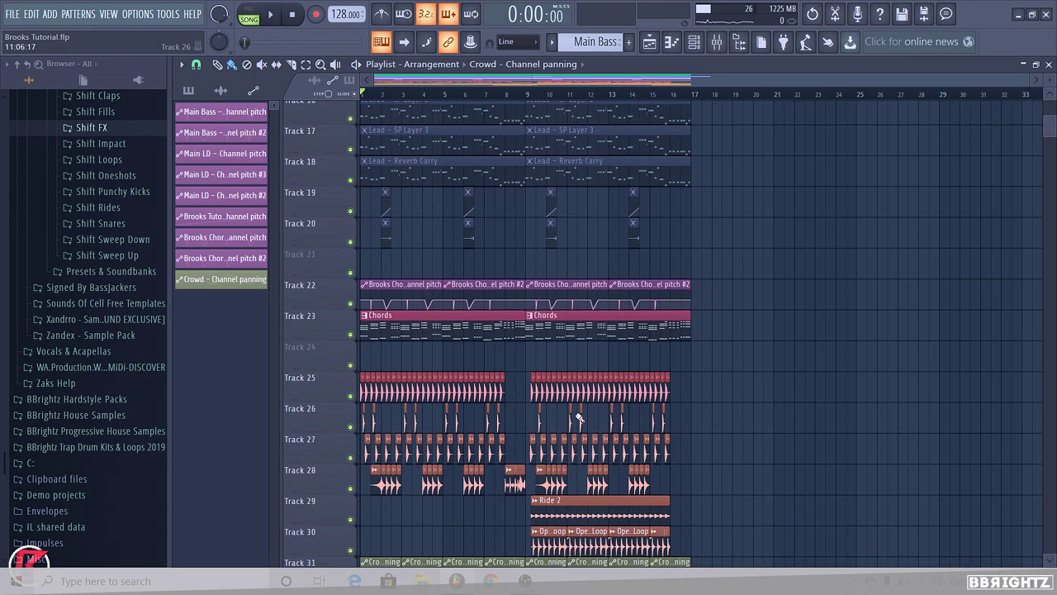
scroll(535, 419, down, 4)
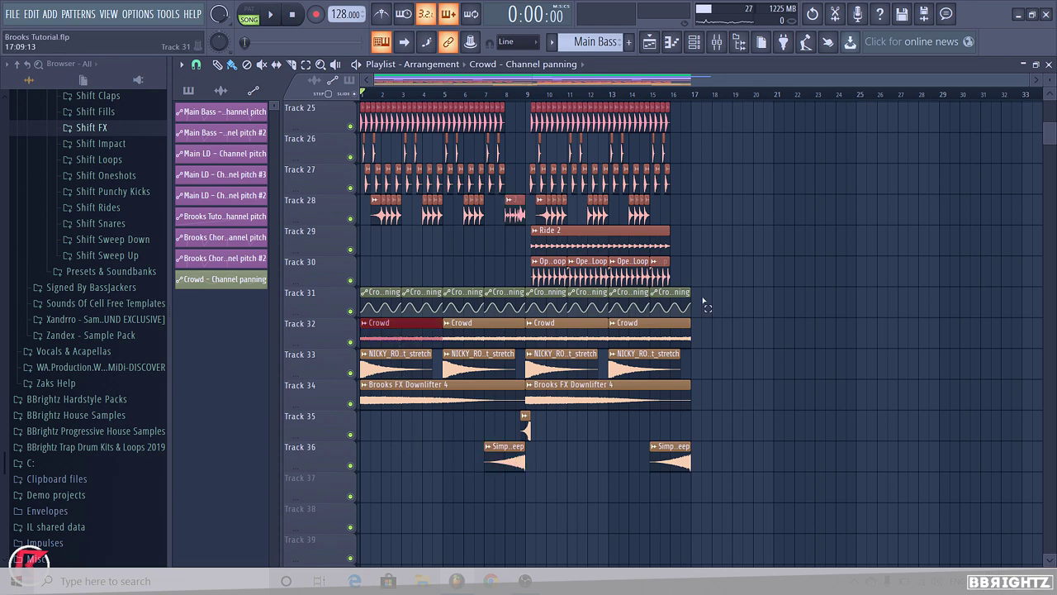
ctrl+drag(704, 302, 408, 279)
ctrl+click(410, 274)
scroll(335, 128, up, 9)
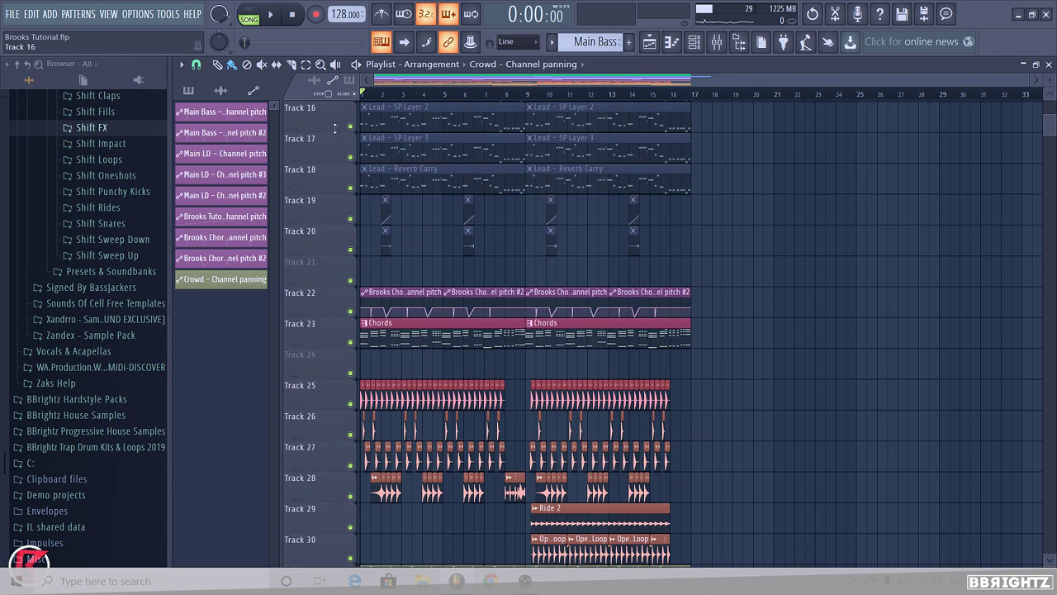
scroll(346, 267, up, 13)
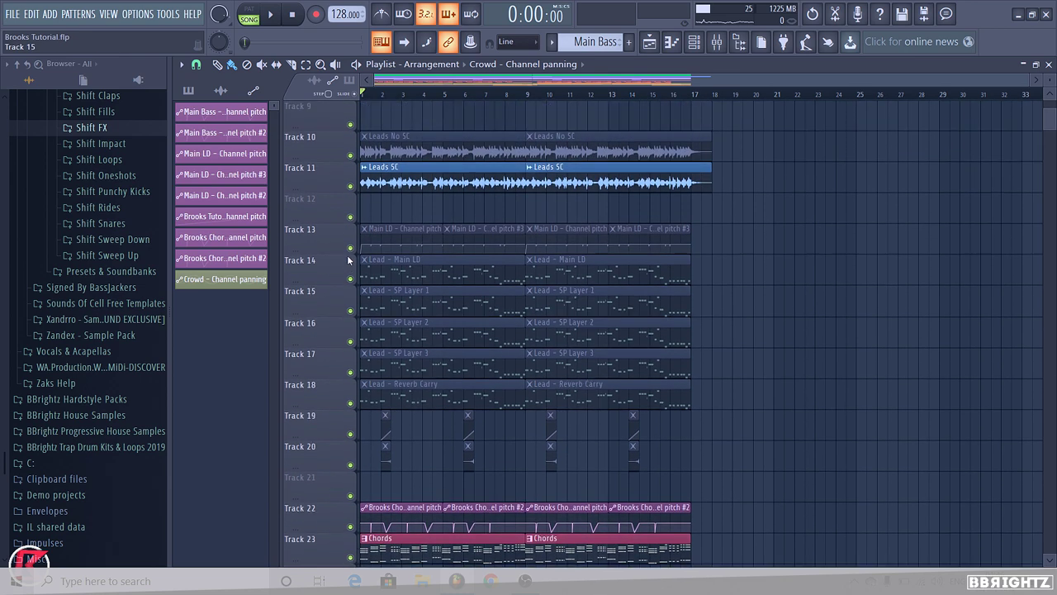
scroll(348, 260, up, 2)
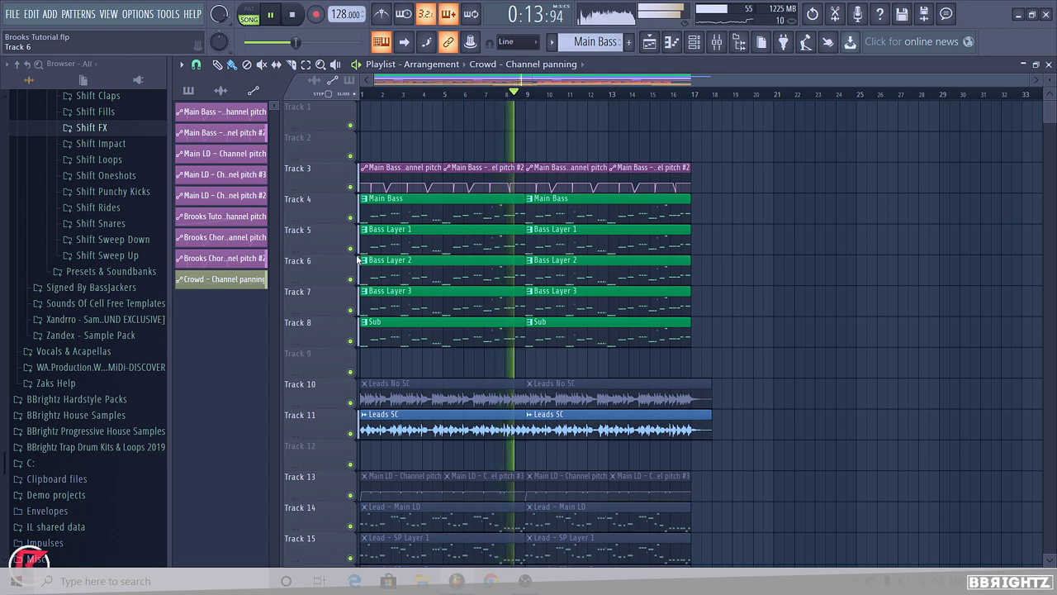
- Try moving the first Leads No SC clip up to track 9 and undo the move
drag(425, 408, 460, 365)
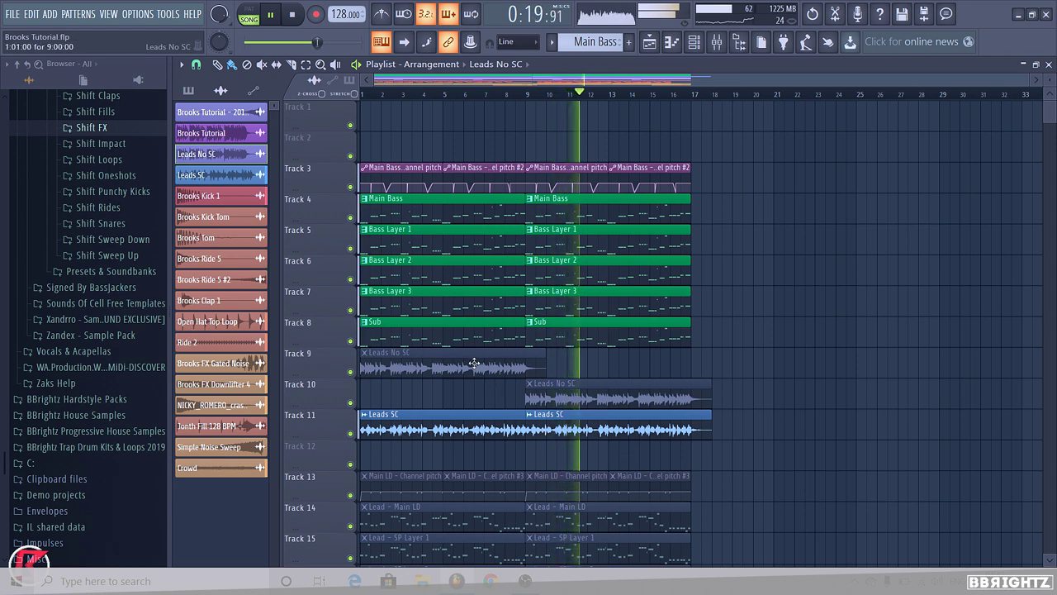
key(ctrl+z)
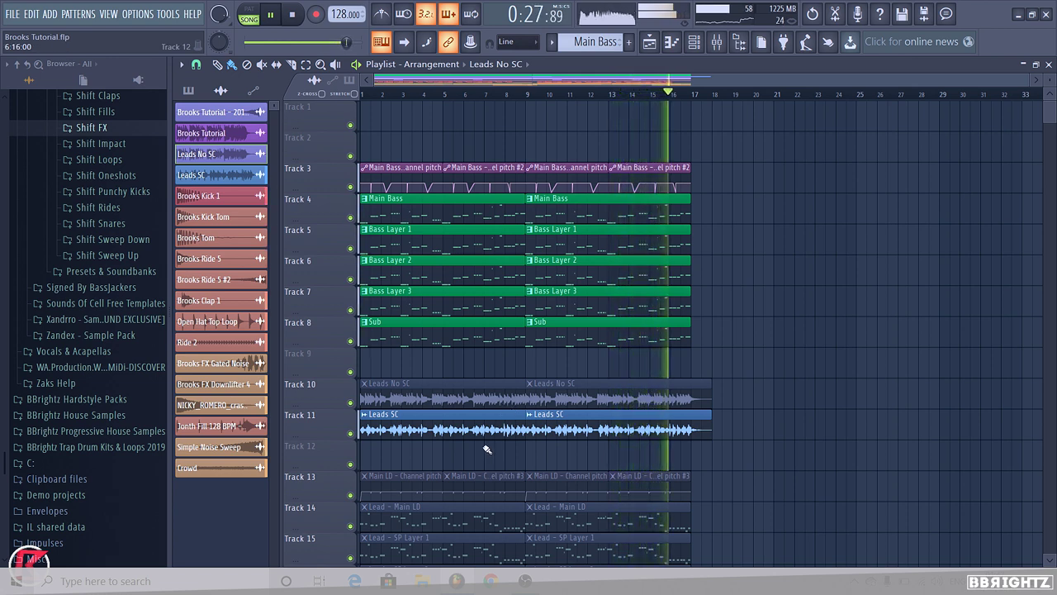
- Delete the second lead clips on tracks 10 and 11, trim the first ones to eight bars and copy Leads SC to bar 9
key(space)
right_click(553, 429)
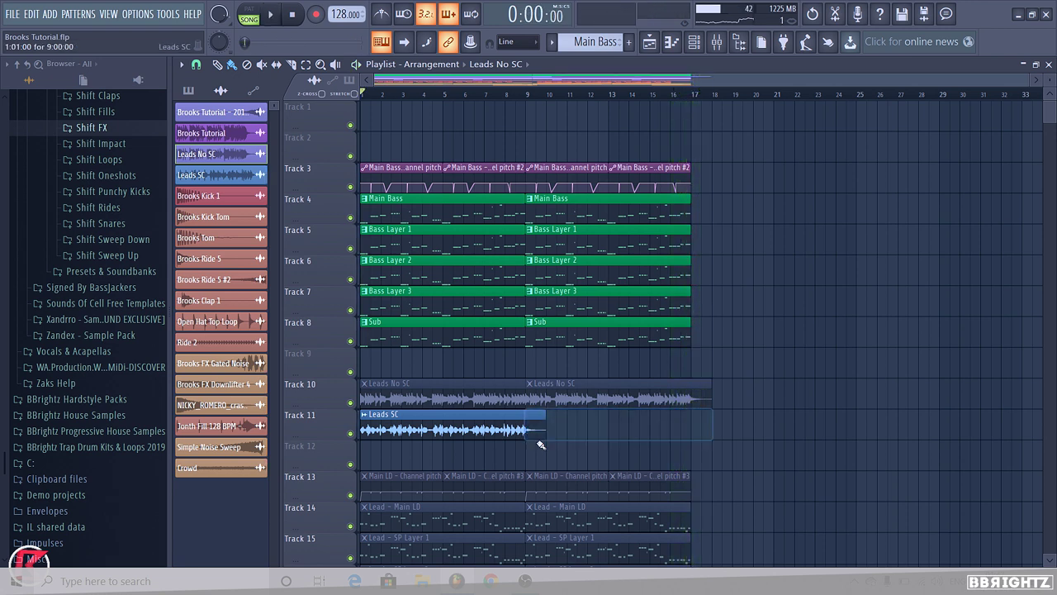
right_click(530, 391)
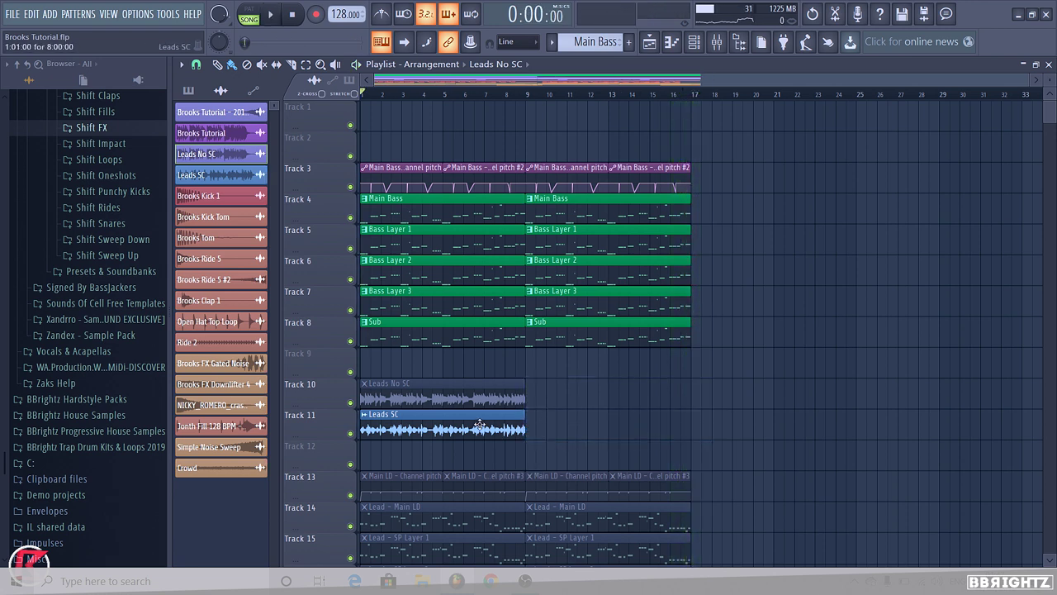
drag(479, 426, 644, 426)
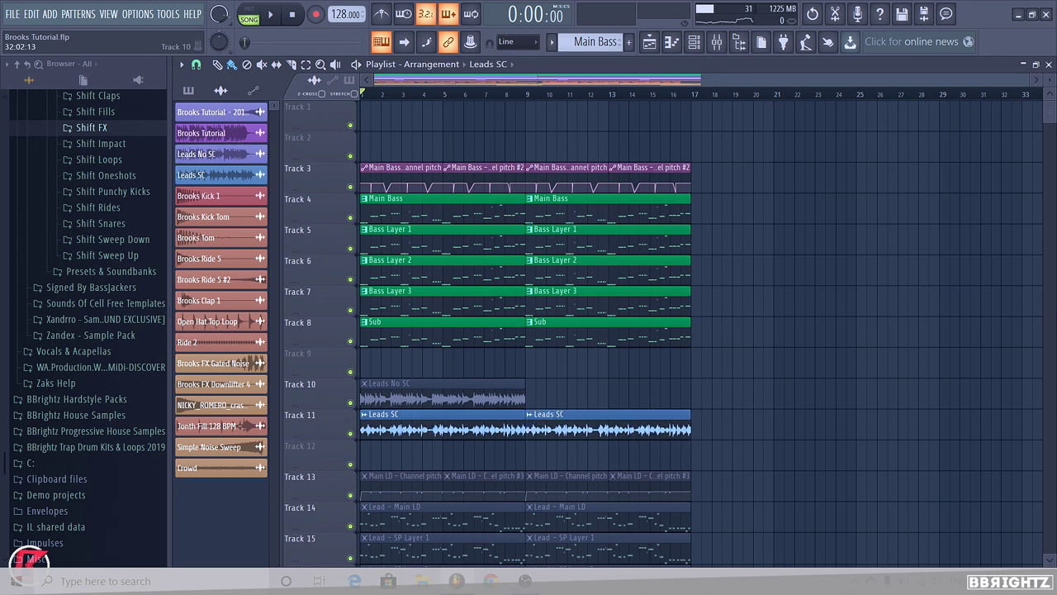
- Look over the lead, chord and drum tracks of the arrangement
scroll(661, 265, down, 6)
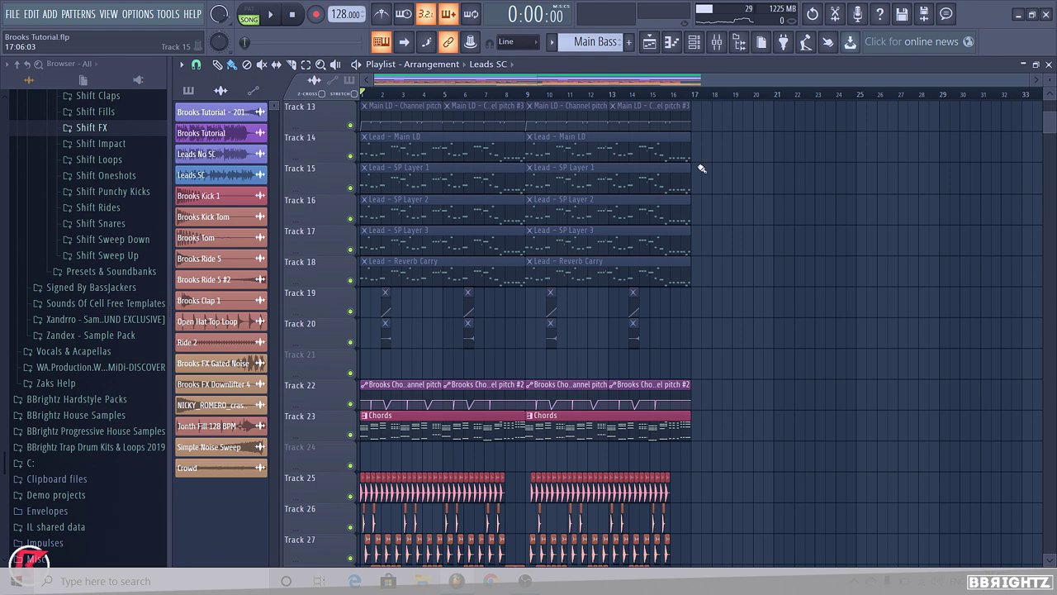
scroll(700, 168, down, 2)
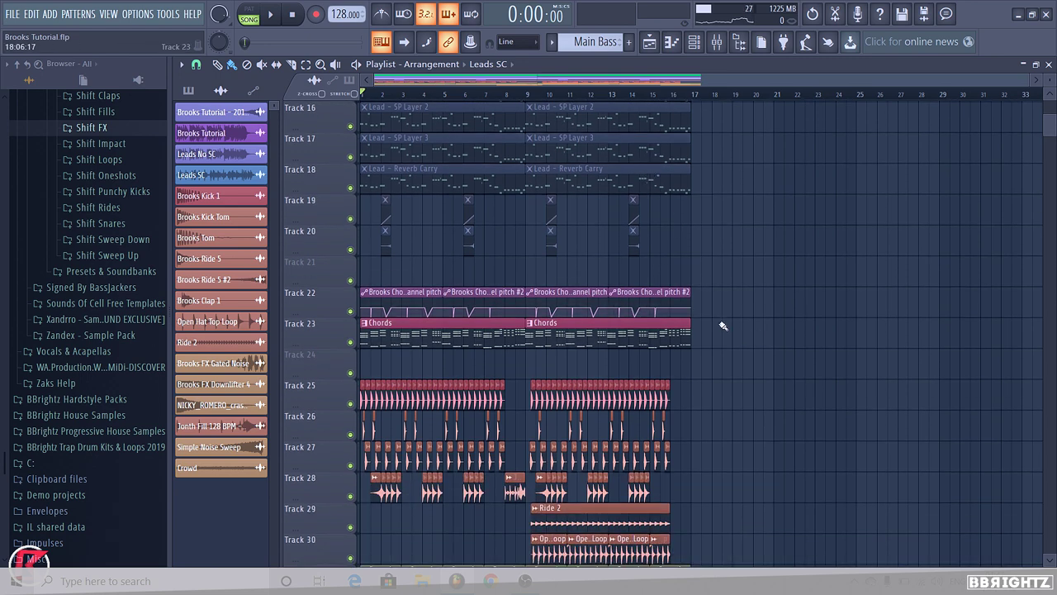
scroll(557, 238, up, 4)
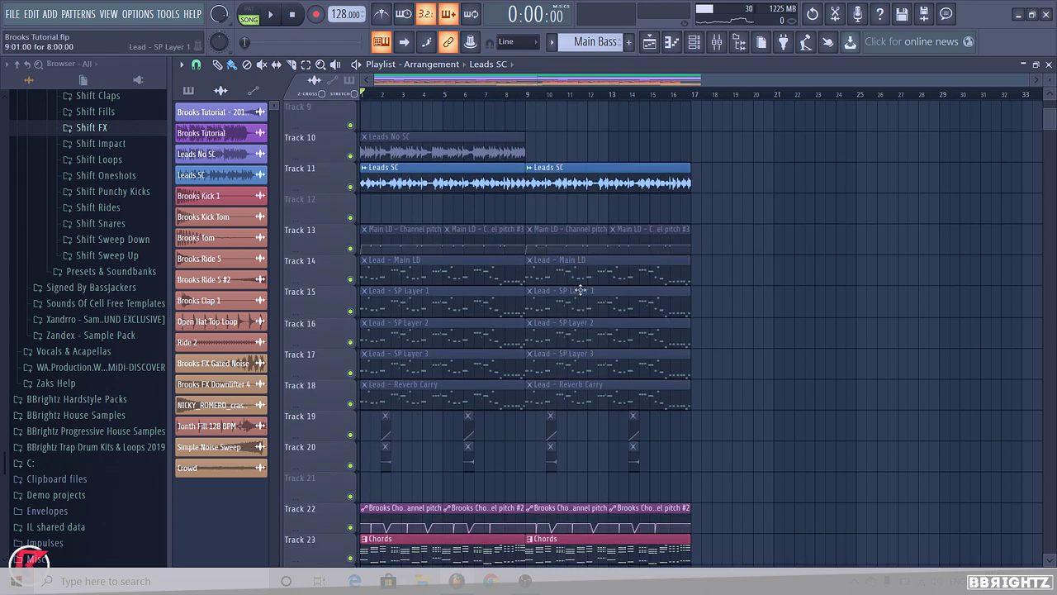
scroll(841, 330, down, 4)
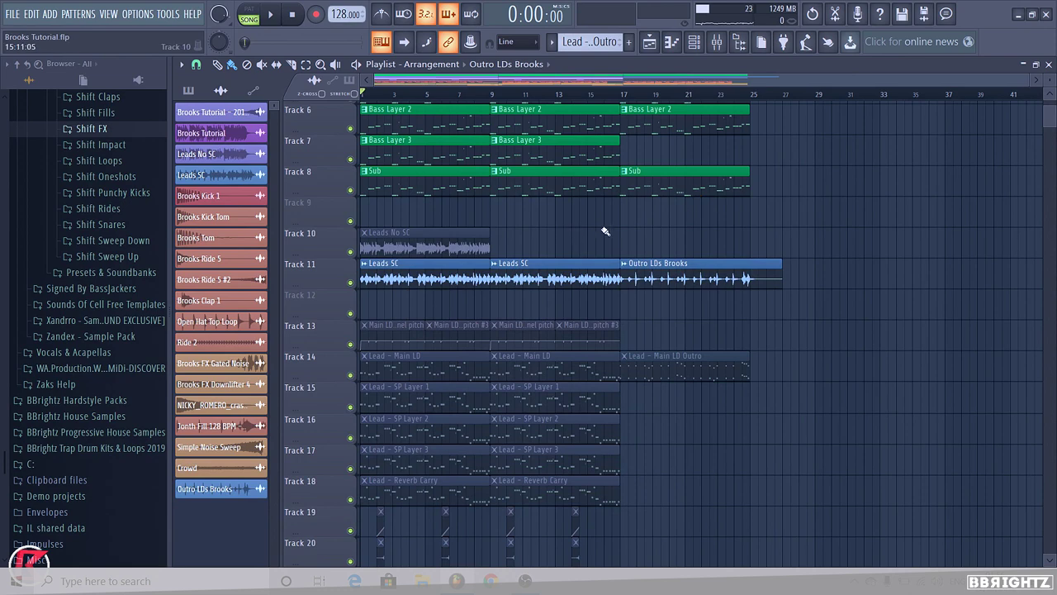
- Mute the Outro LDs Brooks clip on track 11 and play from bar 15 into the outro section
scroll(724, 306, up, 2)
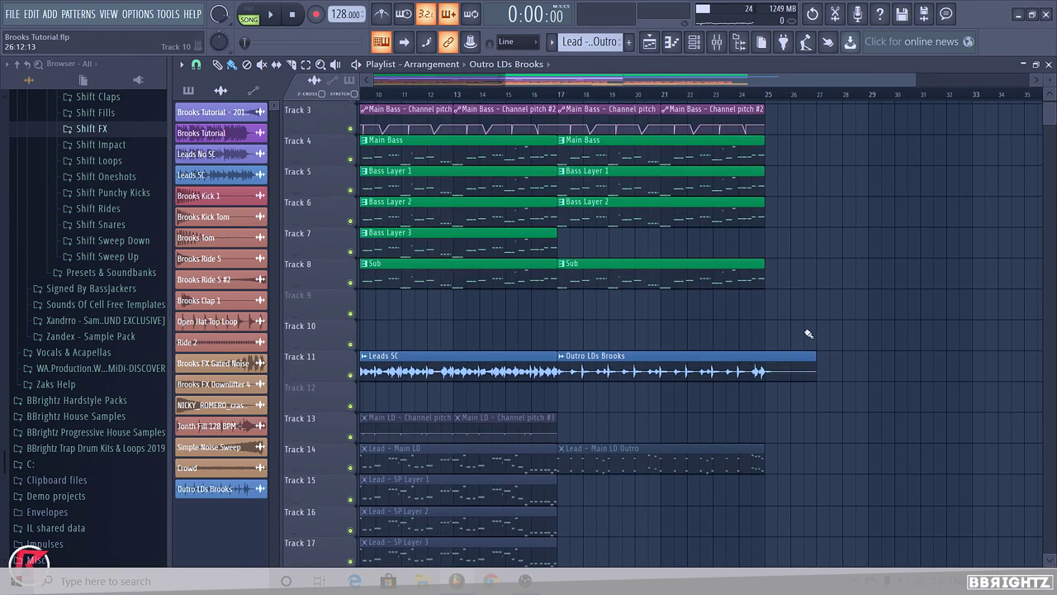
click(685, 373)
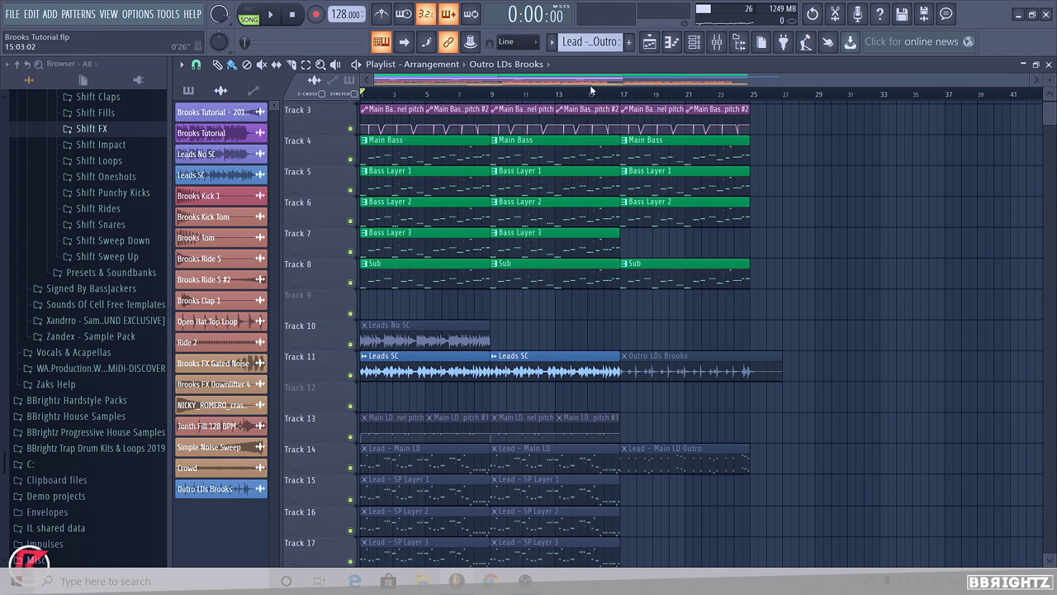
key(space)
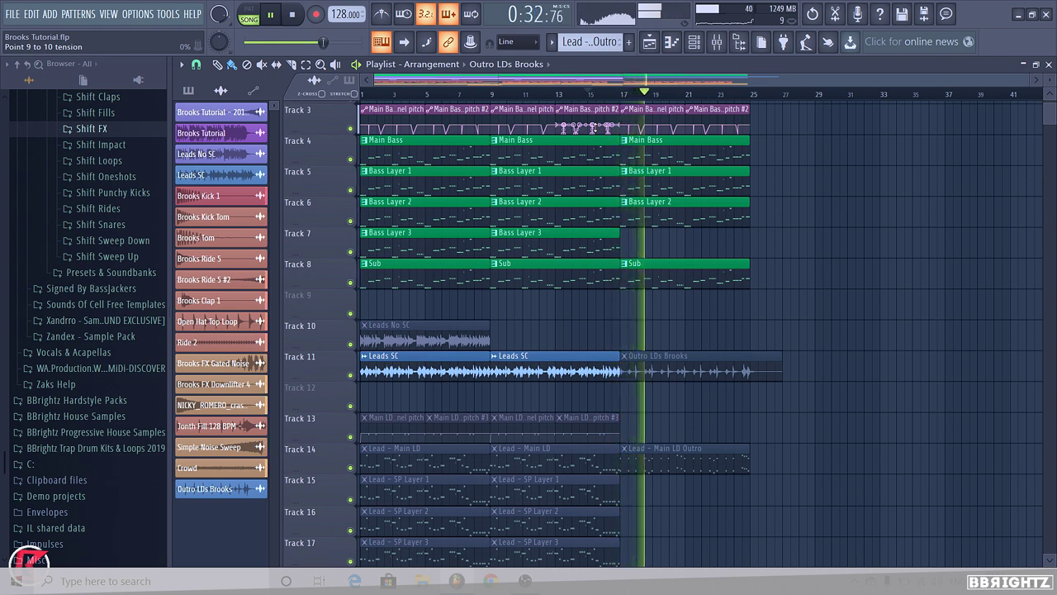
key(space)
- Solo the Bass Layer 3 track during playback, and restore all the other tracks
scroll(313, 273, up, 1)
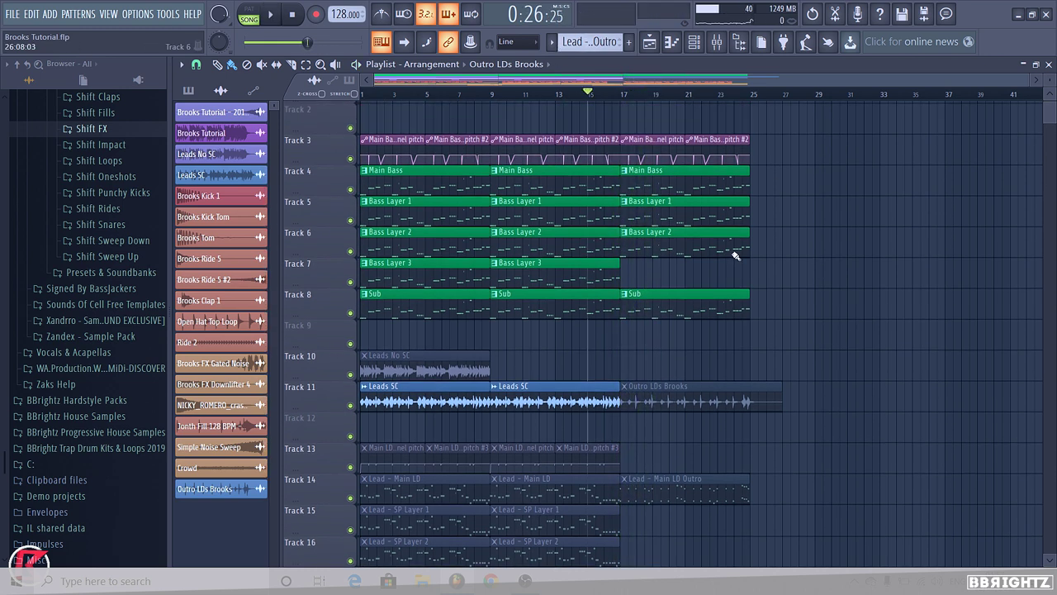
right_click(360, 287)
ctrl+click(350, 282)
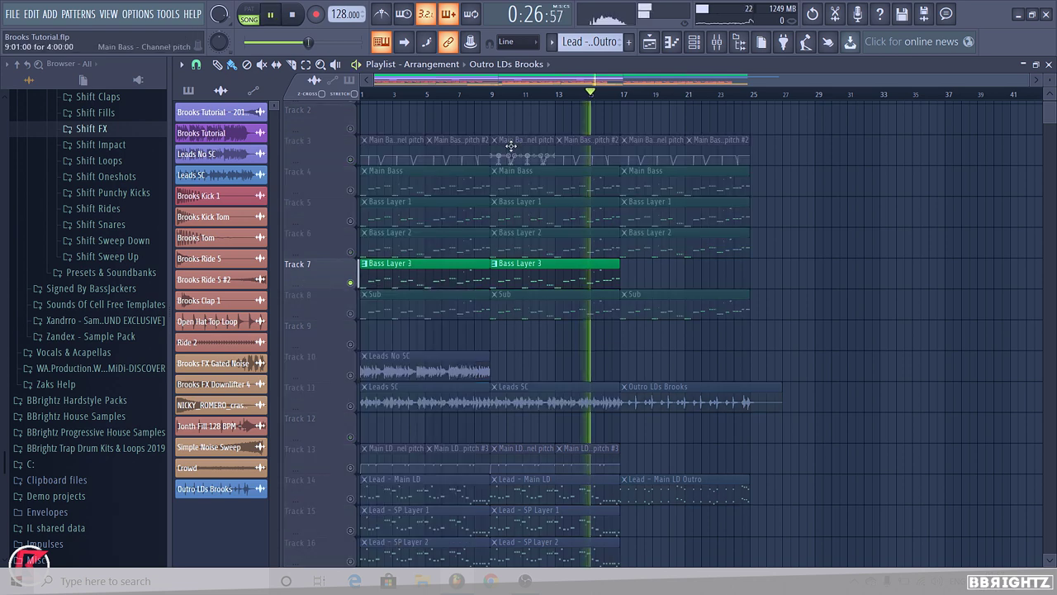
ctrl+click(351, 283)
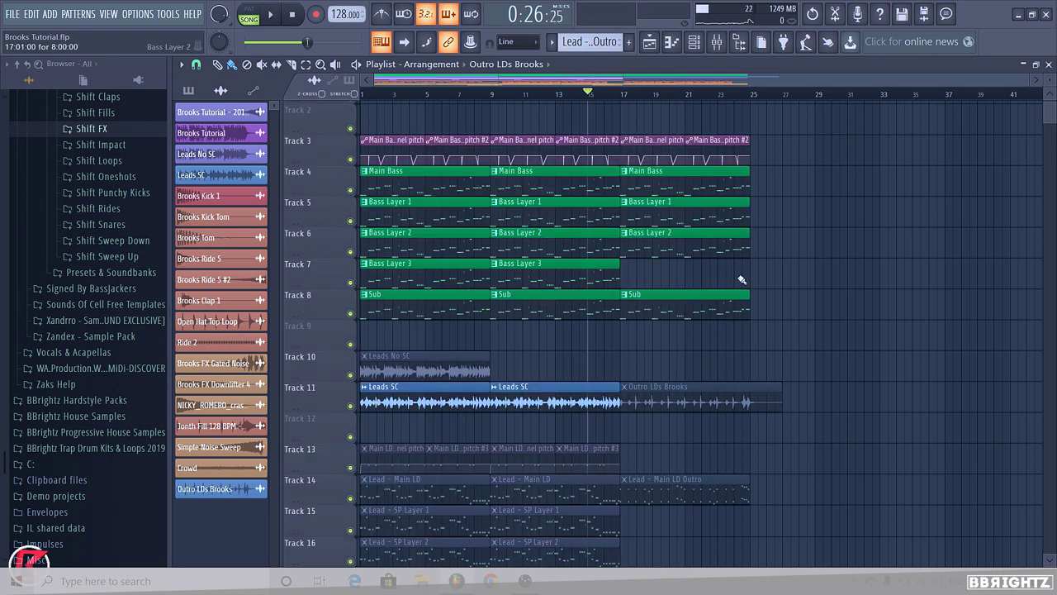
- Solo track 11 with the Outro LDs Brooks clip unmuted and play it from bar 17
scroll(768, 227, down, 4)
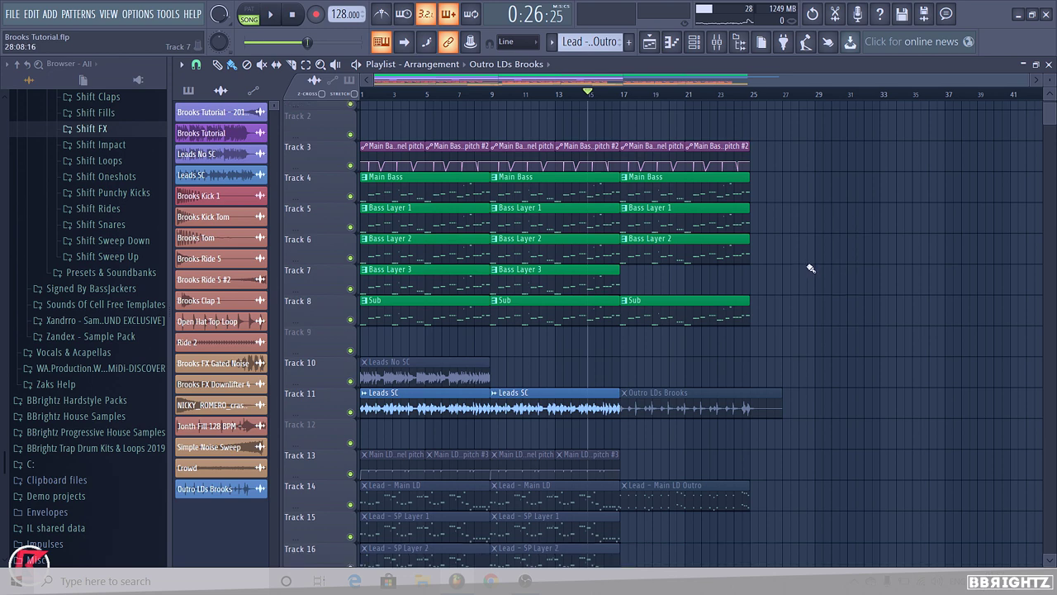
scroll(675, 345, down, 5)
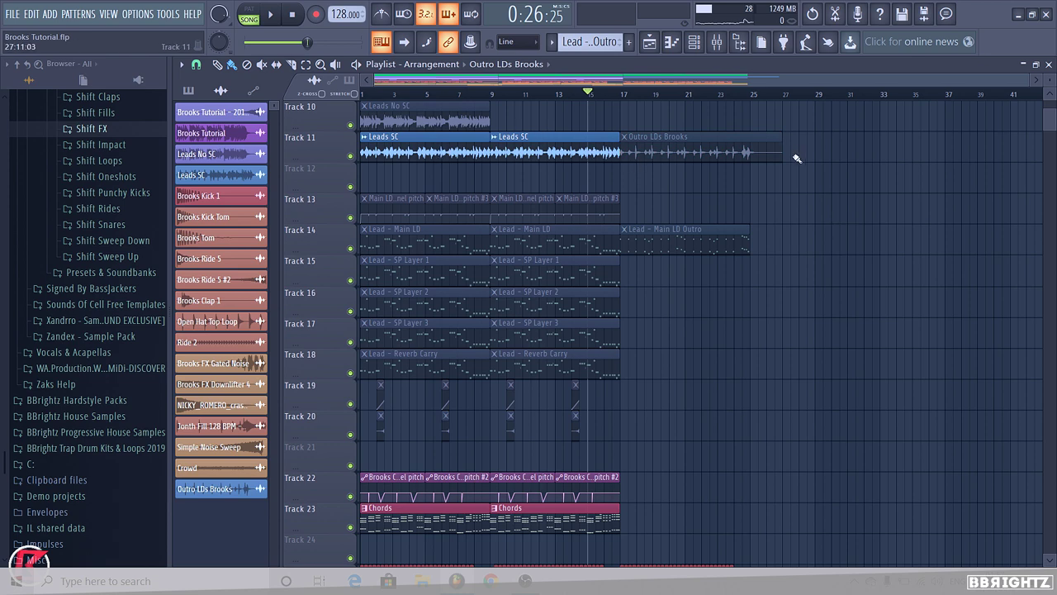
right_click(350, 156)
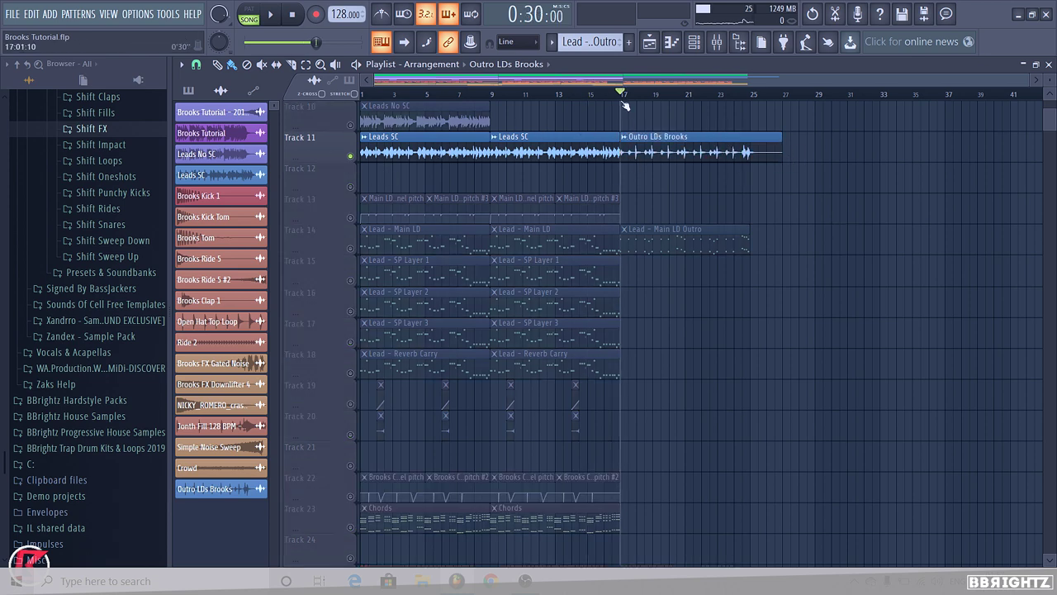
key(space)
- Load FabFilter Simplon in slot 3 of the Leads SC mixer track and create an automation clip for its filter 1 frequency
key(F9)
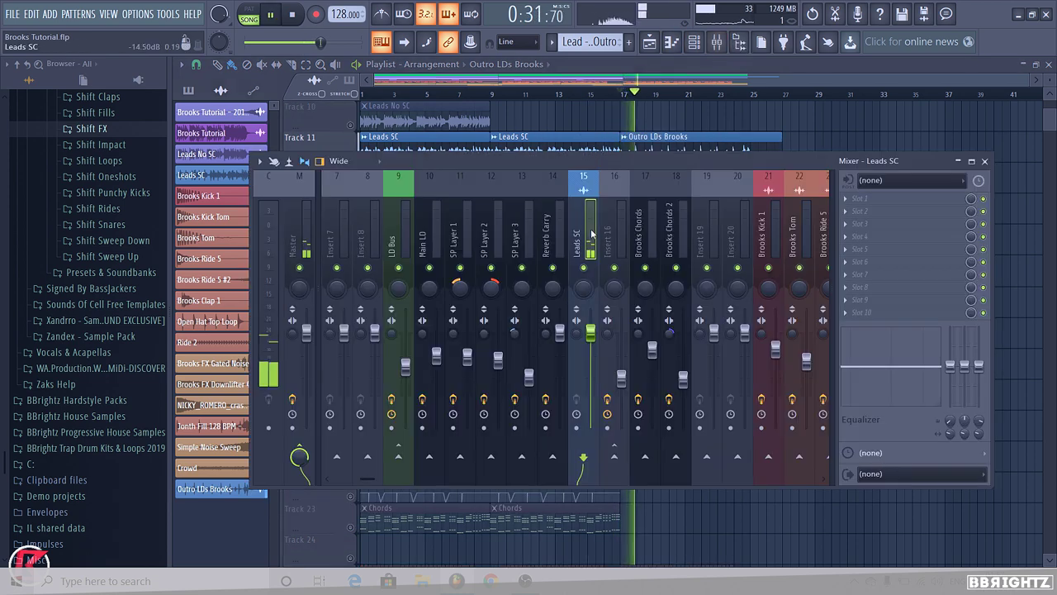
click(858, 223)
click(684, 79)
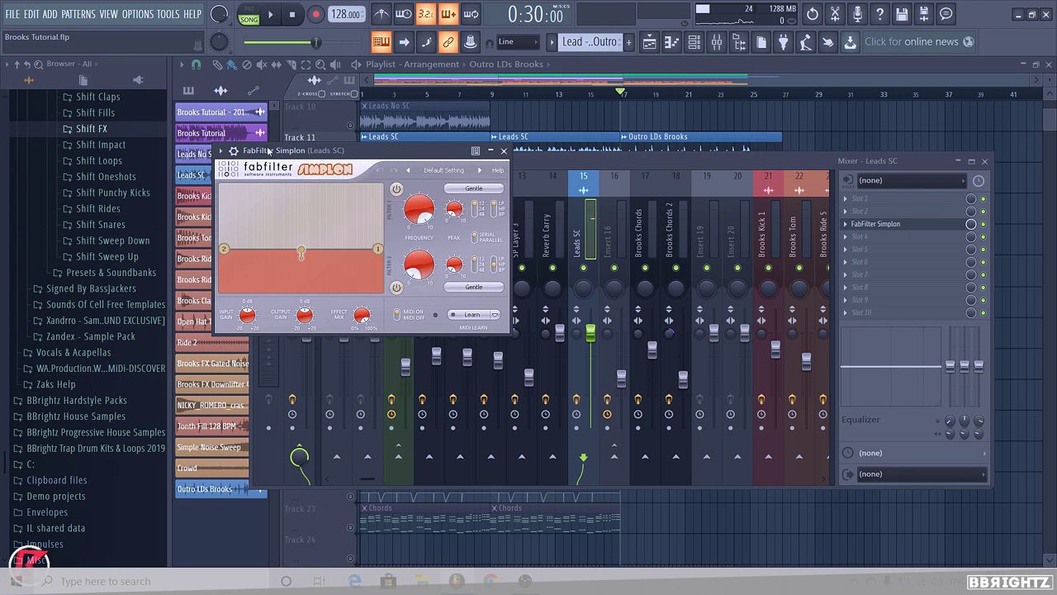
right_click(431, 217)
click(463, 281)
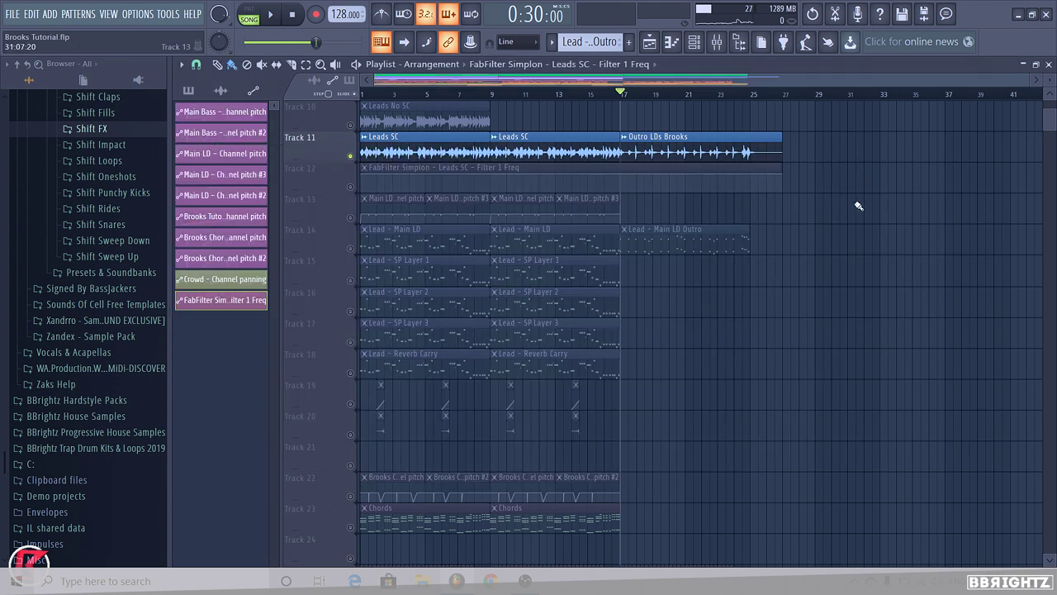
- Shift all clips from track 11 downwards by one track
drag(853, 160, 202, 570)
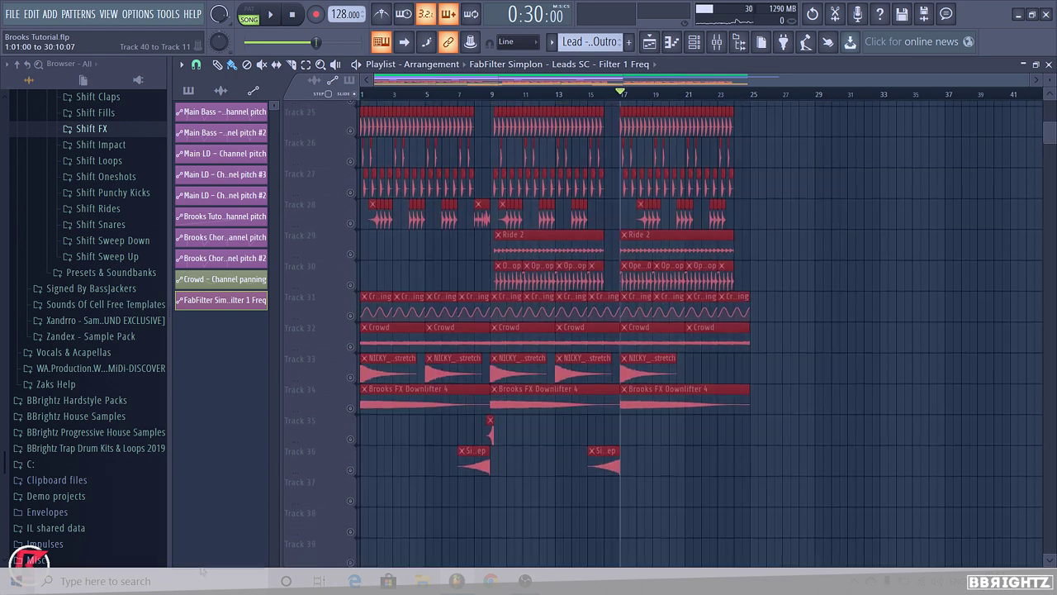
click(829, 388)
scroll(834, 395, up, 7)
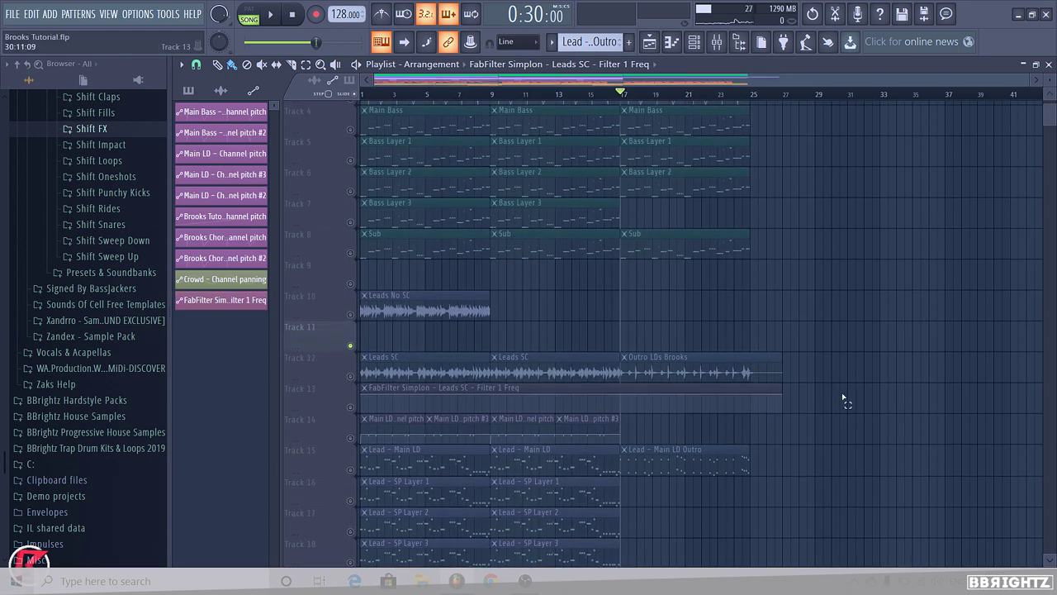
- Delete the Leads No SC clip, place the Simplon automation clip on track 10 above the lead clips on track 11, and unmute track 10
drag(747, 398, 315, 304)
right_click(387, 308)
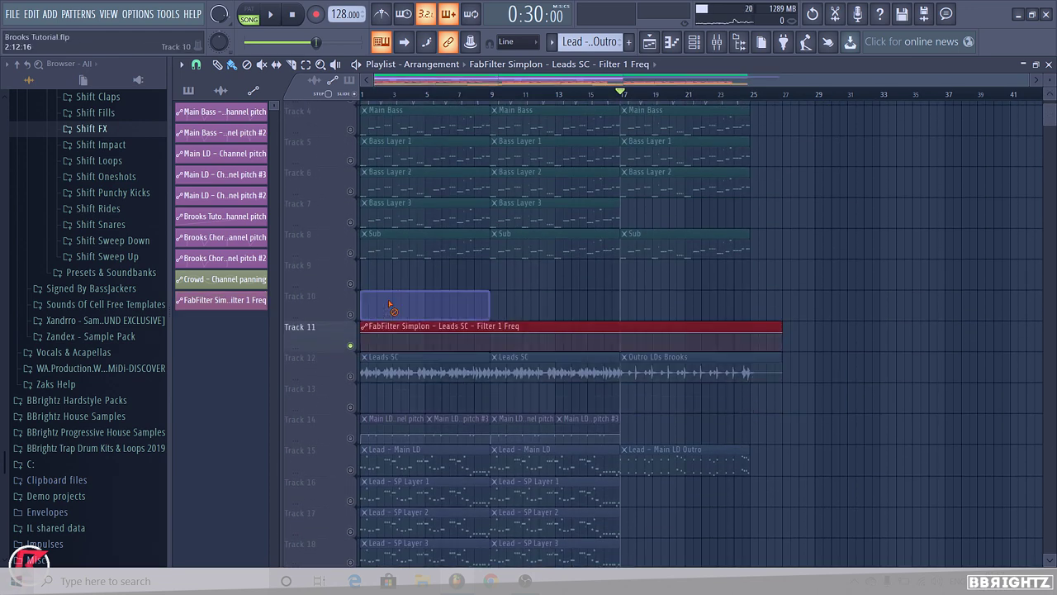
drag(812, 377, 202, 325)
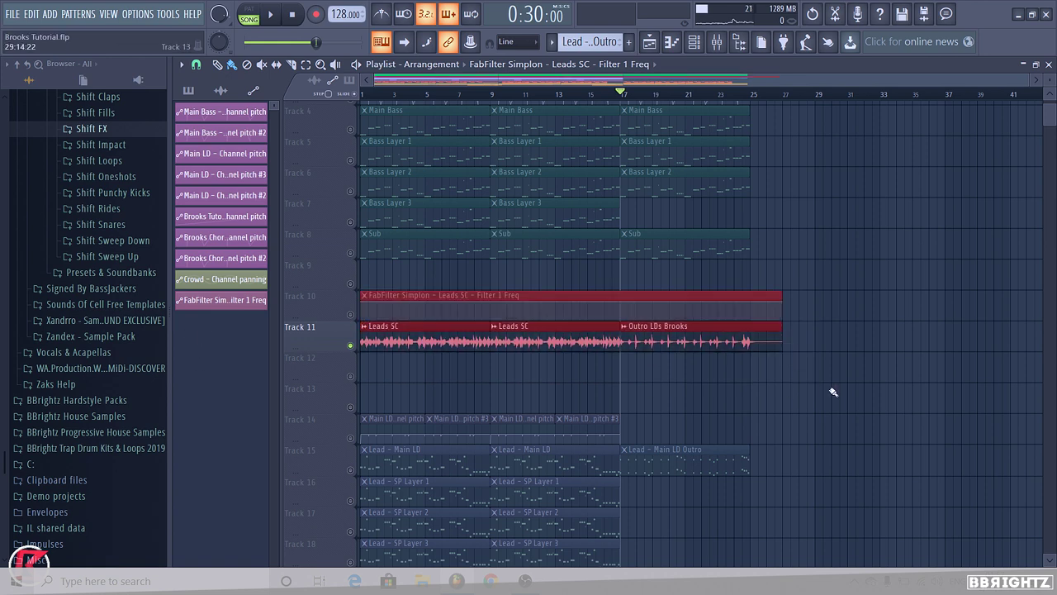
click(352, 315)
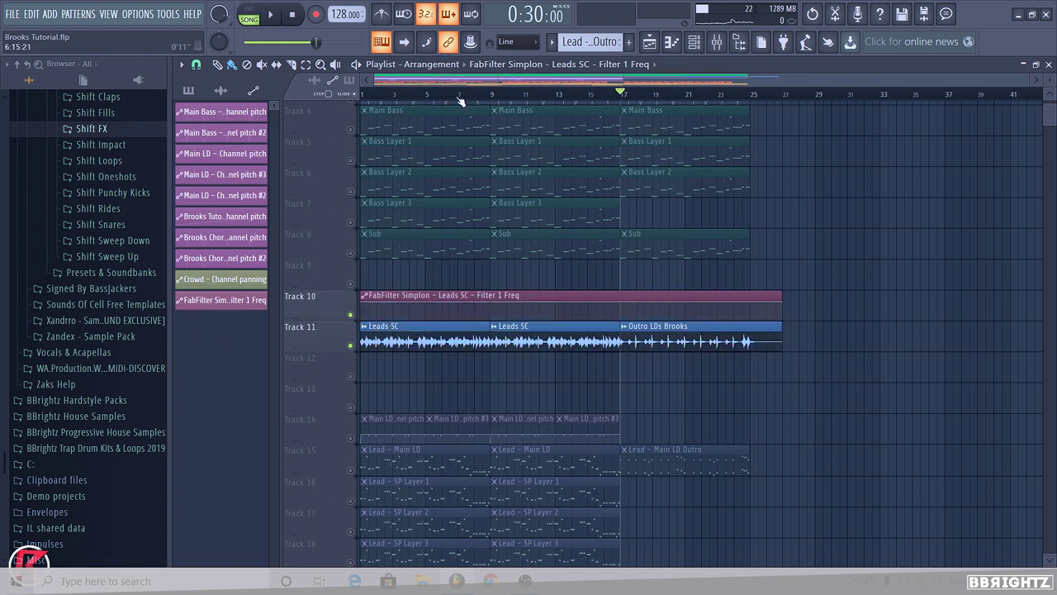
- Mark bar 8 and bar 16 on the timeline, clear the selection and place the playhead at bar 8
drag(476, 101, 489, 110)
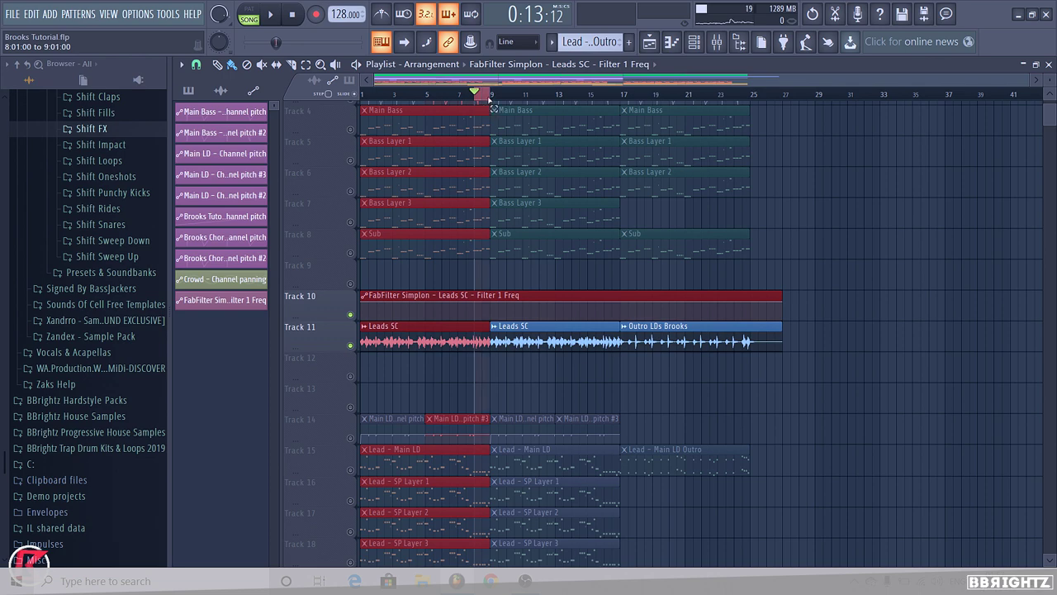
drag(607, 98, 618, 106)
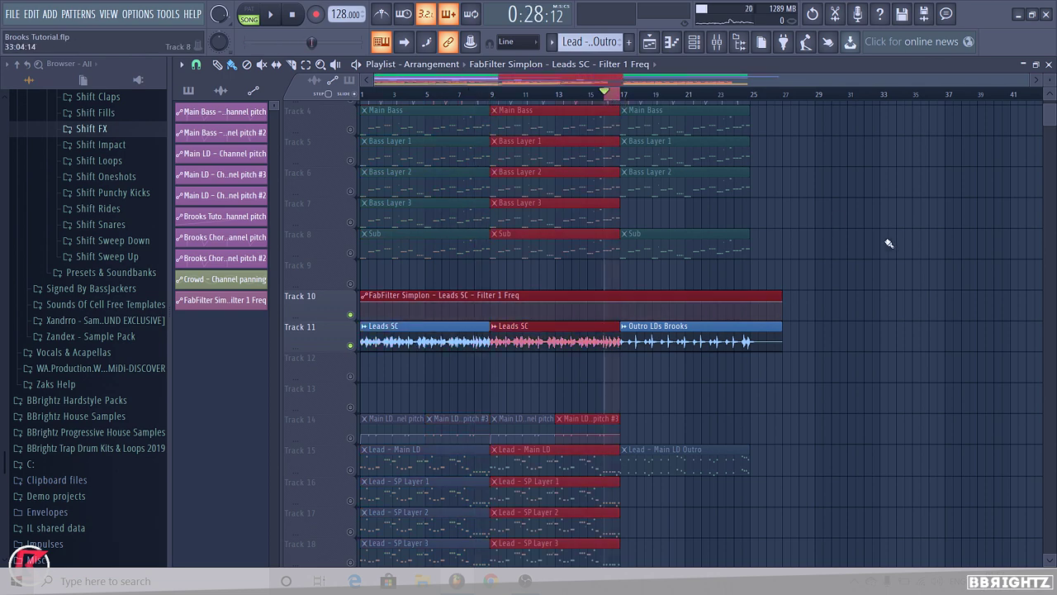
ctrl+click(887, 241)
click(484, 97)
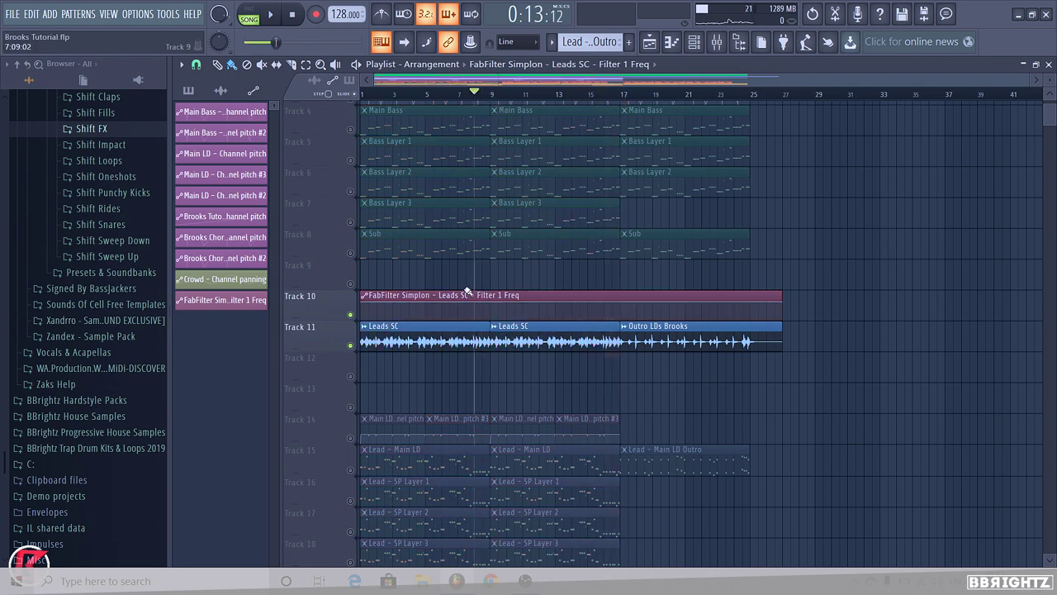
- Add points around bars 7 and 8 of the Filter 1 Freq clip to dip the filter, using the Single curve mode
ctrl+scroll(467, 293, up, 2)
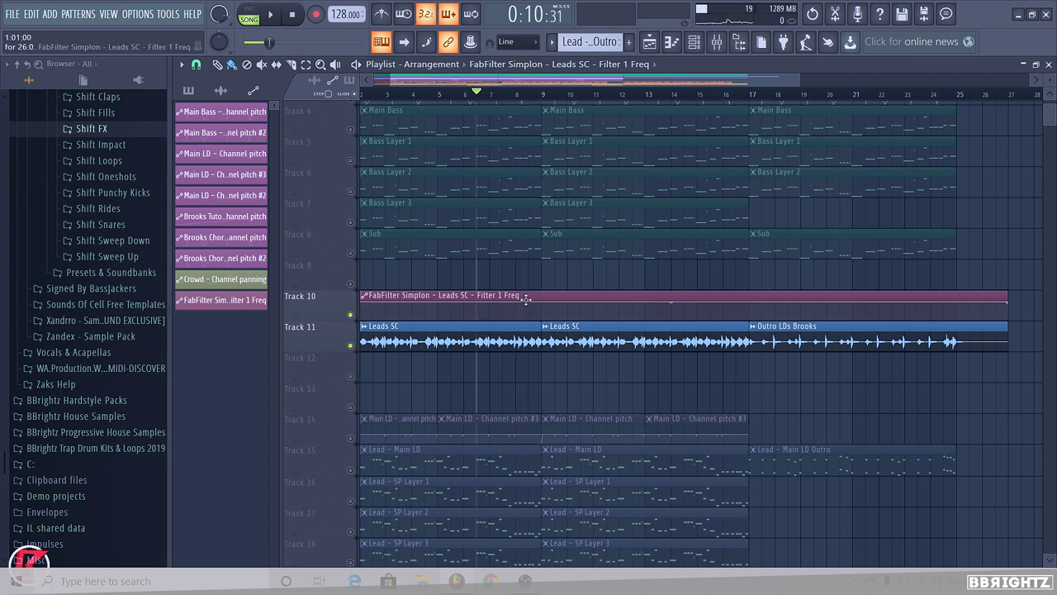
drag(503, 298, 502, 307)
right_click(502, 307)
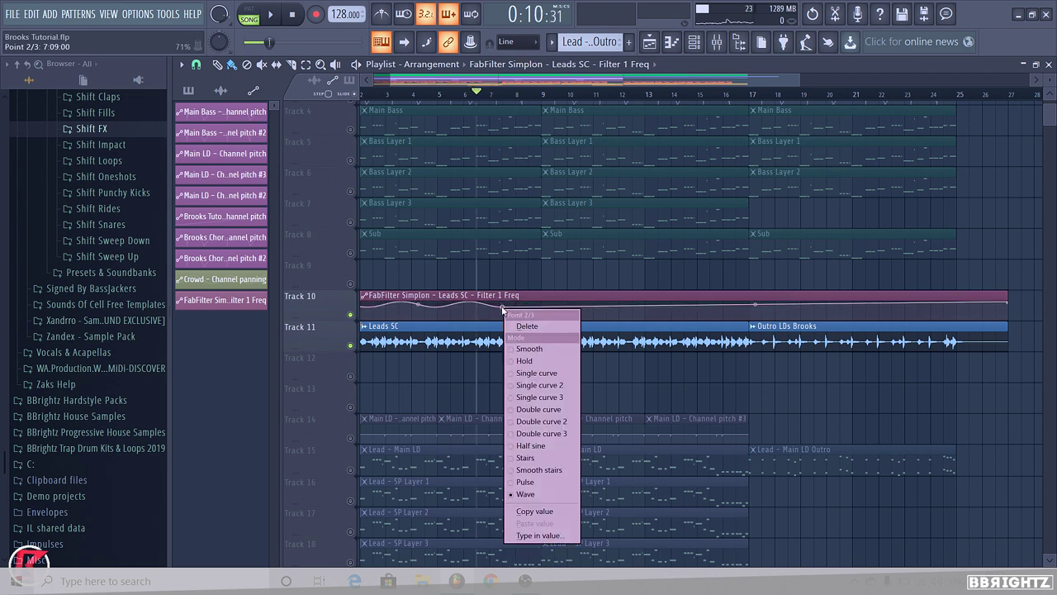
click(533, 373)
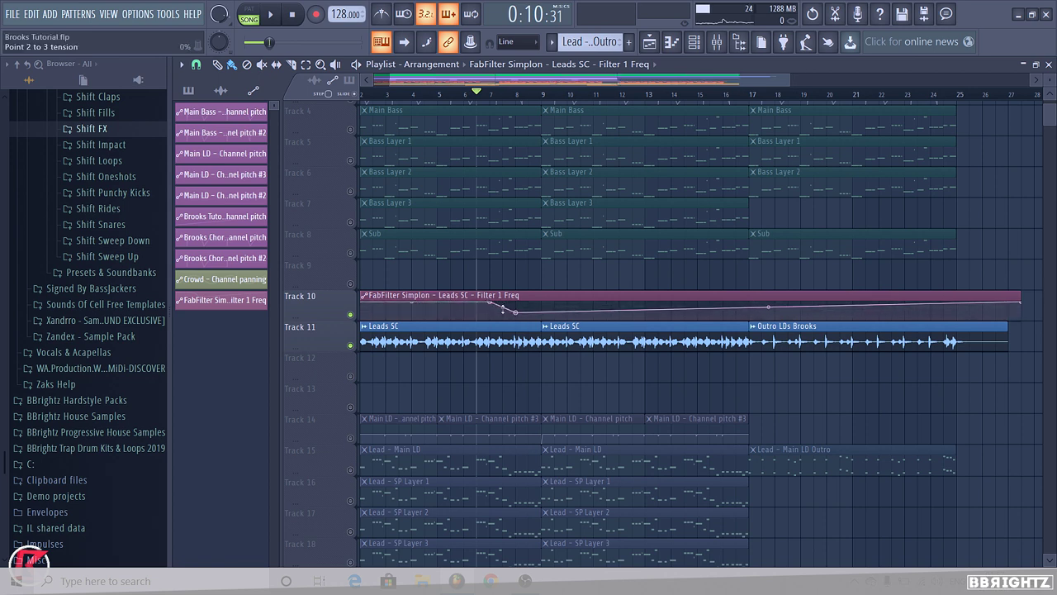
- Preview the filter dip, set its falling curve's tension to 18% and add a point at bar 9 that curves the frequency back up
key(space)
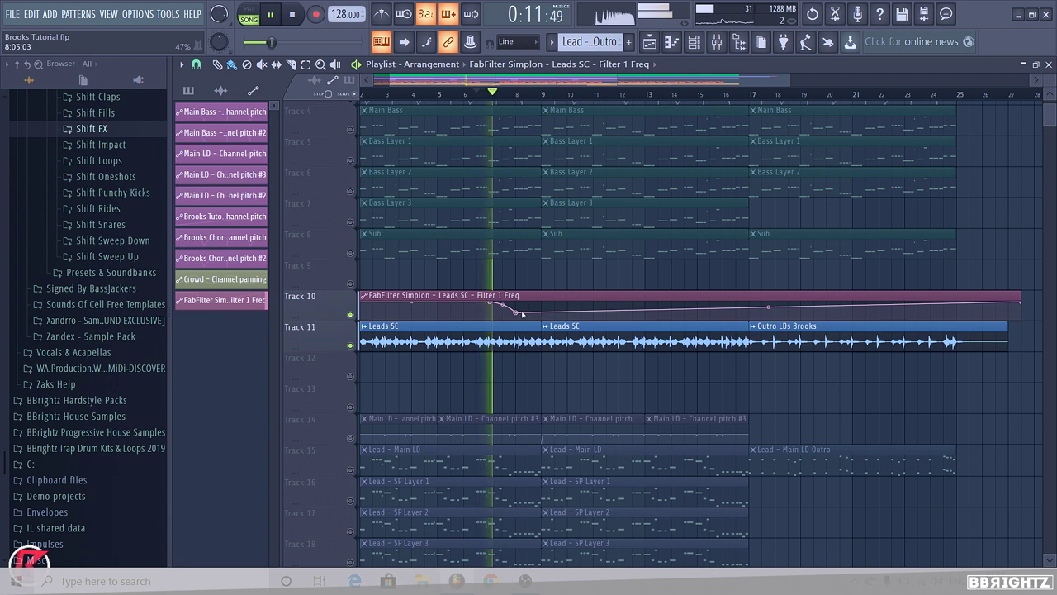
key(space)
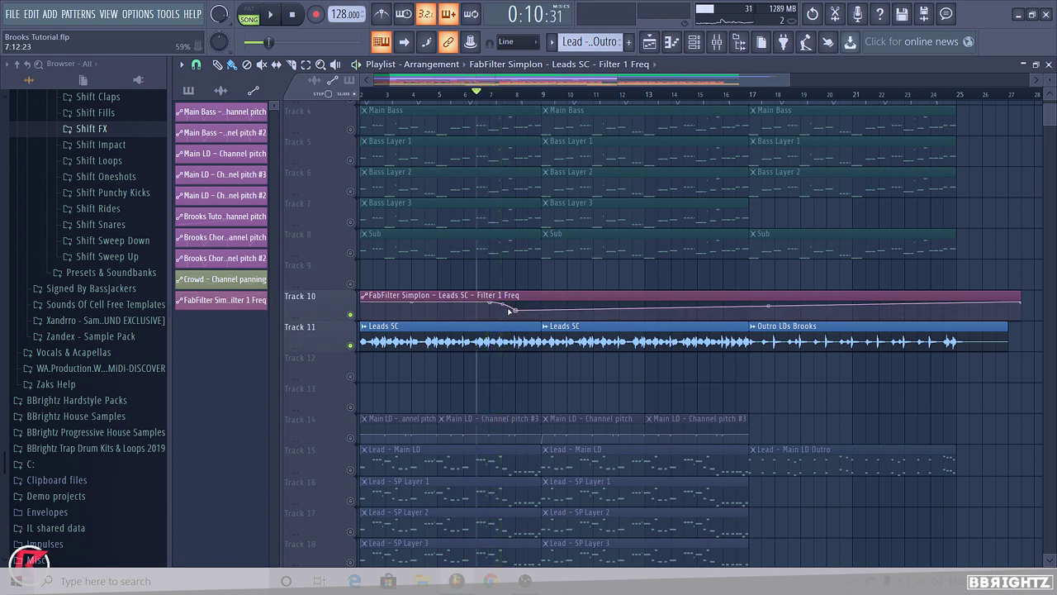
key(space)
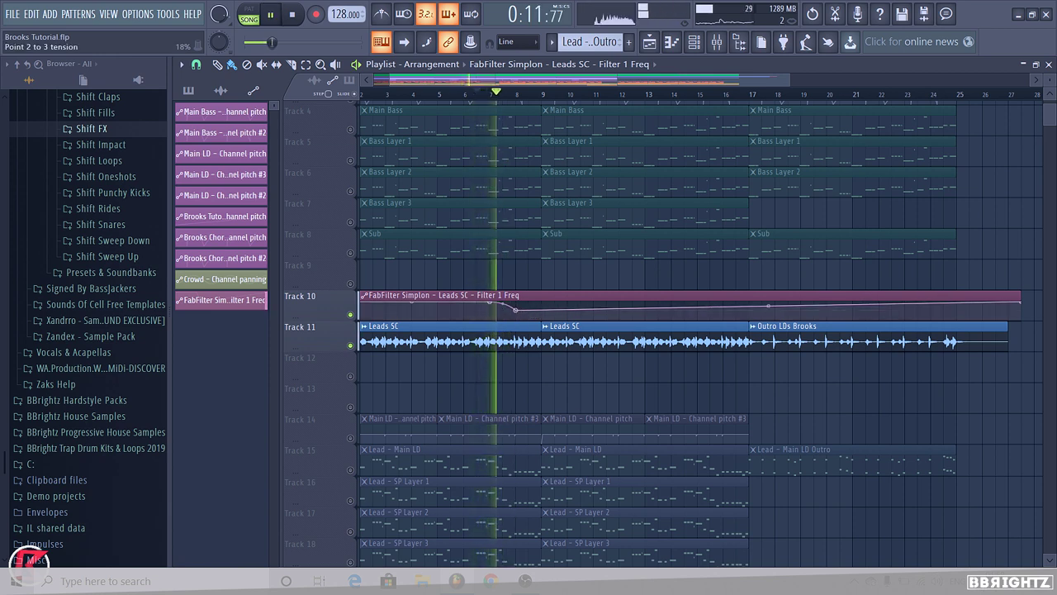
right_click(542, 303)
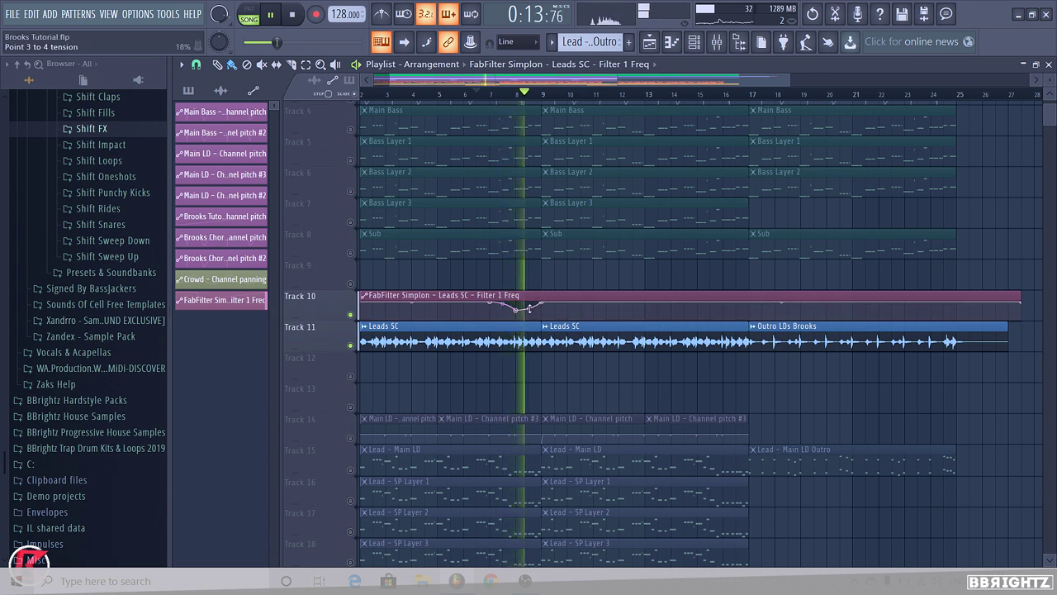
drag(529, 307, 529, 310)
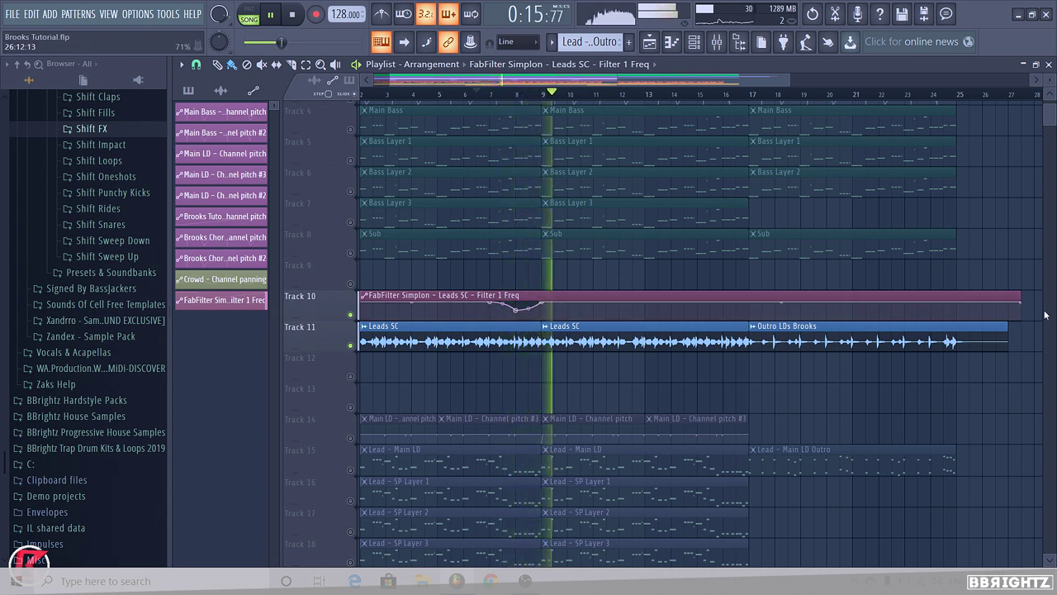
- Add points to the Filter 1 Freq clip that dip the filter at bar 24, bar 16 and bar 17
right_click(920, 308)
drag(920, 308, 919, 298)
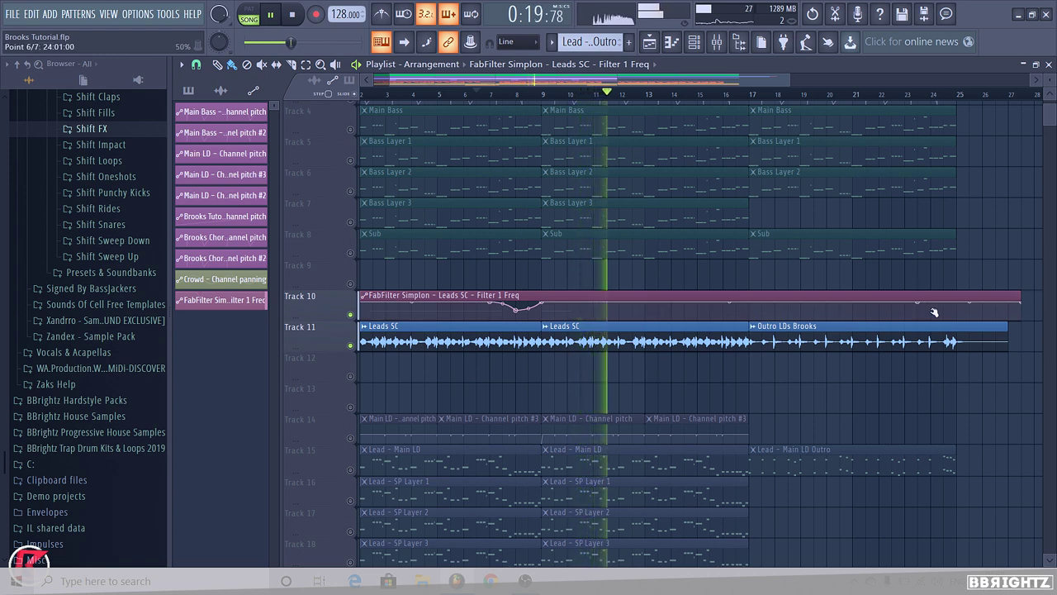
right_click(931, 310)
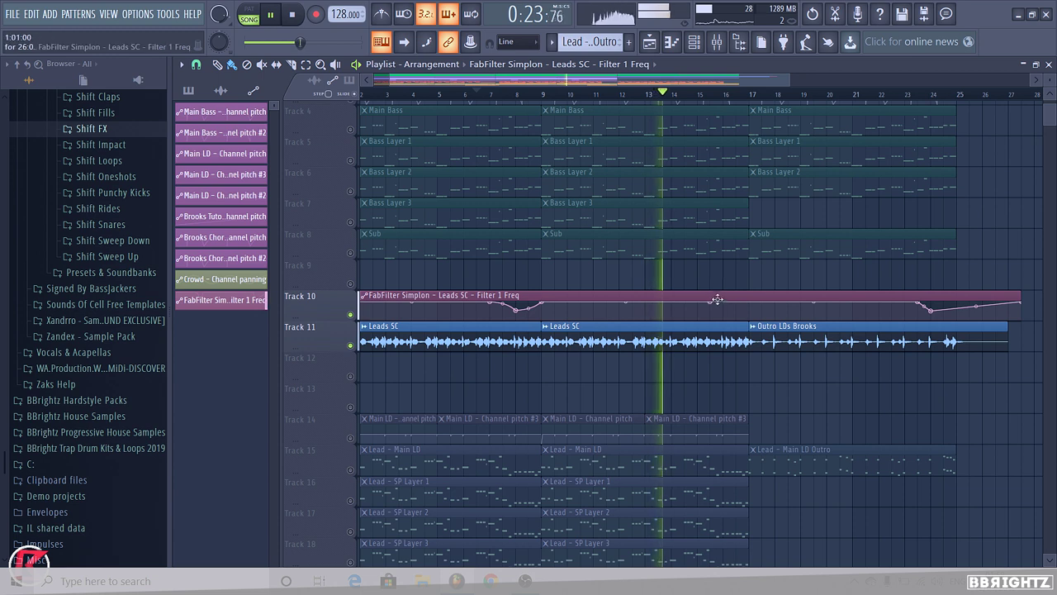
click(724, 314)
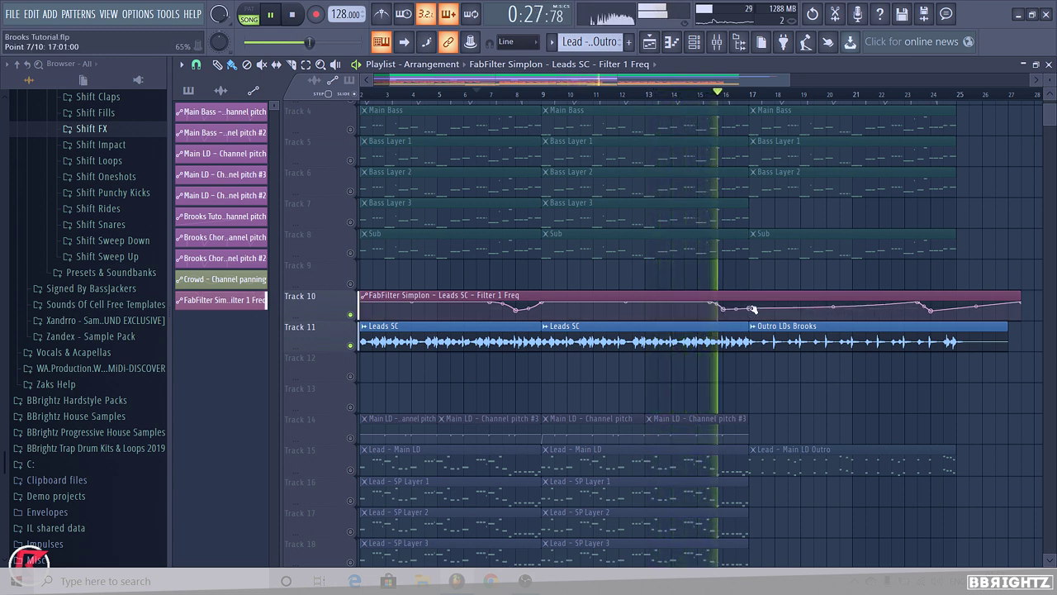
click(750, 309)
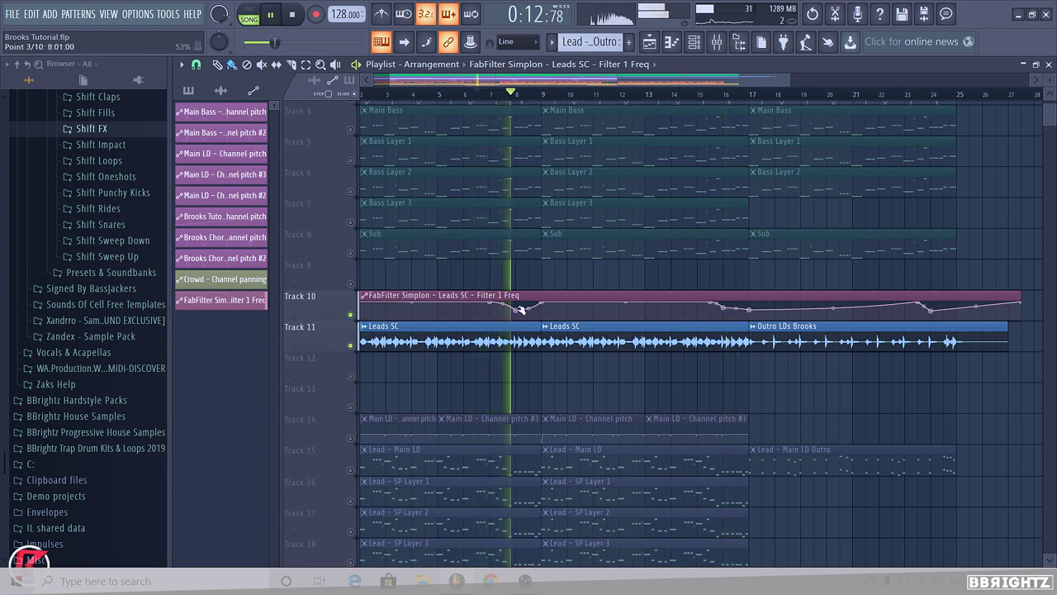
- Enlarge track 10 and raise the filter points at bars 8 and 16 to make both dips shallower, previewing before bar 16
drag(309, 321, 310, 445)
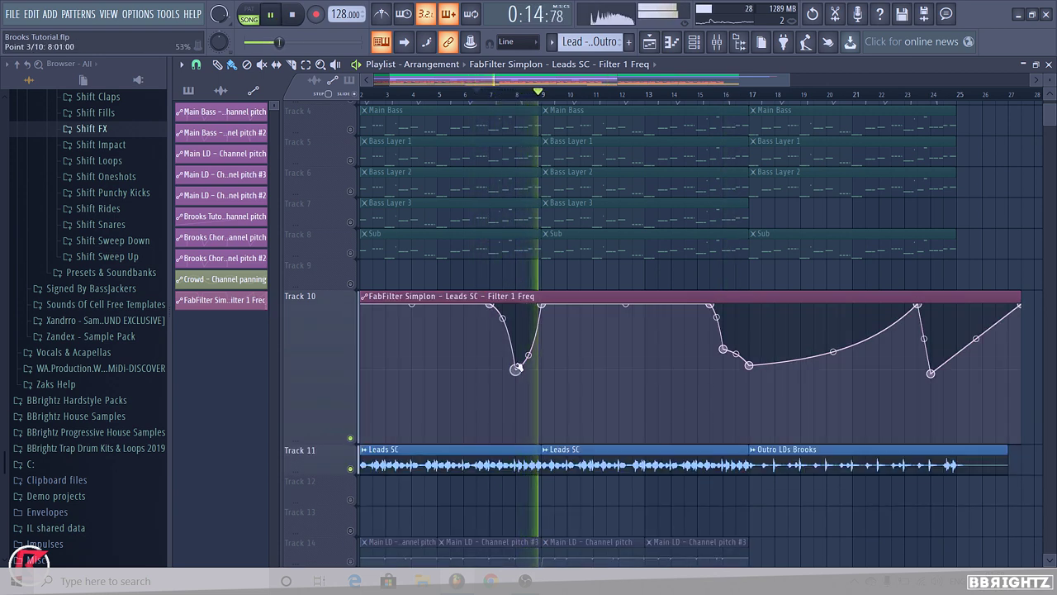
drag(517, 369, 518, 356)
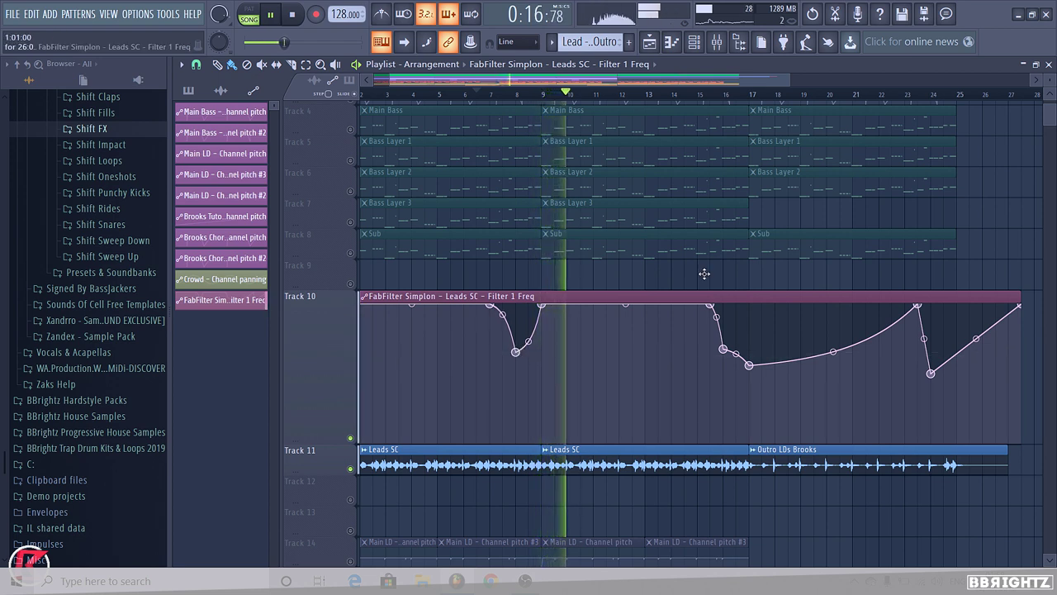
click(712, 95)
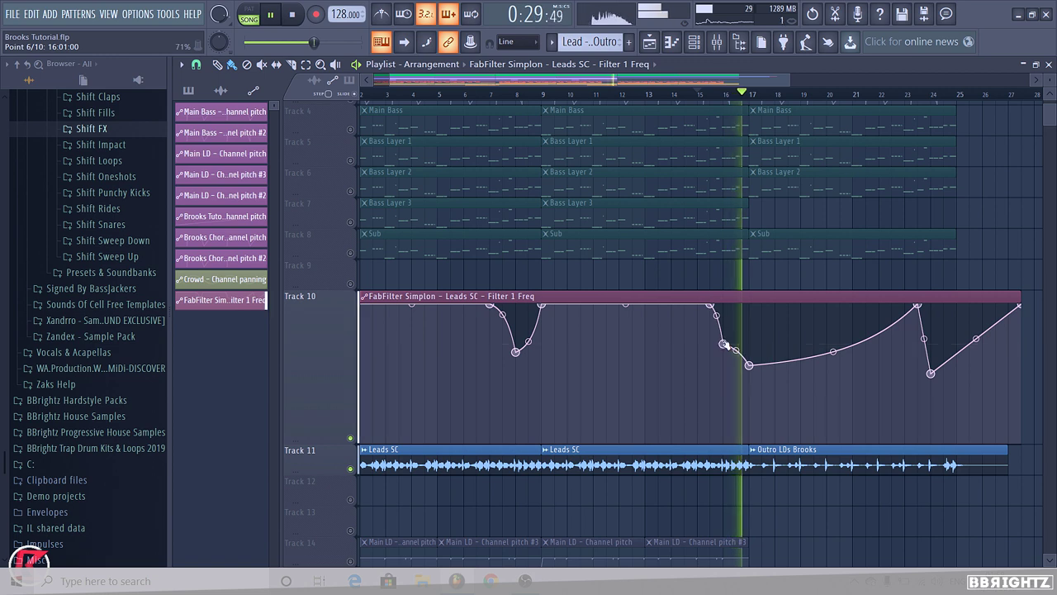
drag(723, 348, 723, 339)
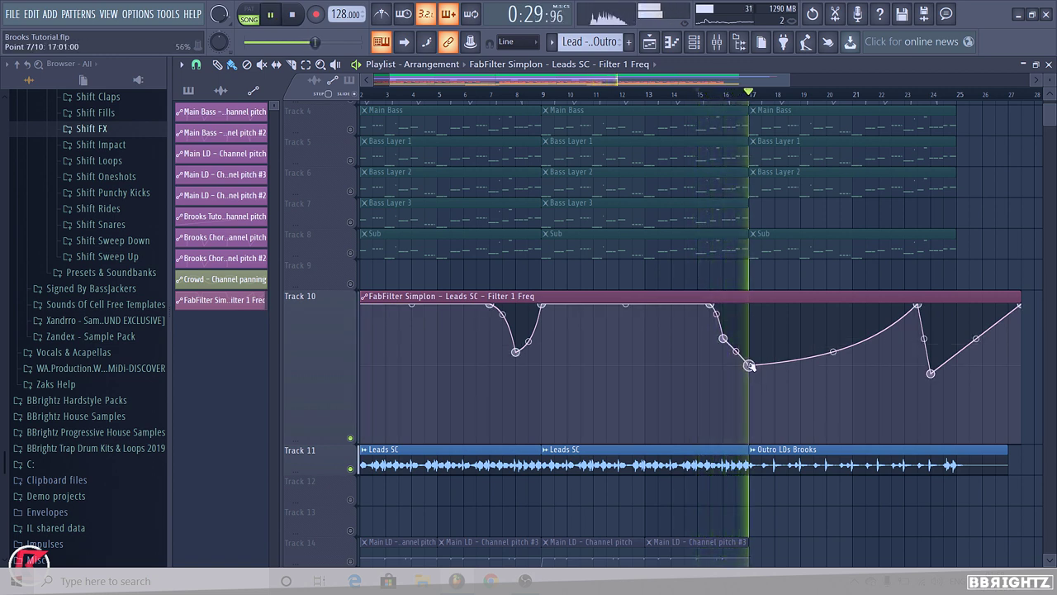
- Copy the bar 17 point's value to the point just before bar 24 and delete the dip point at bar 24
right_click(750, 365)
click(889, 325)
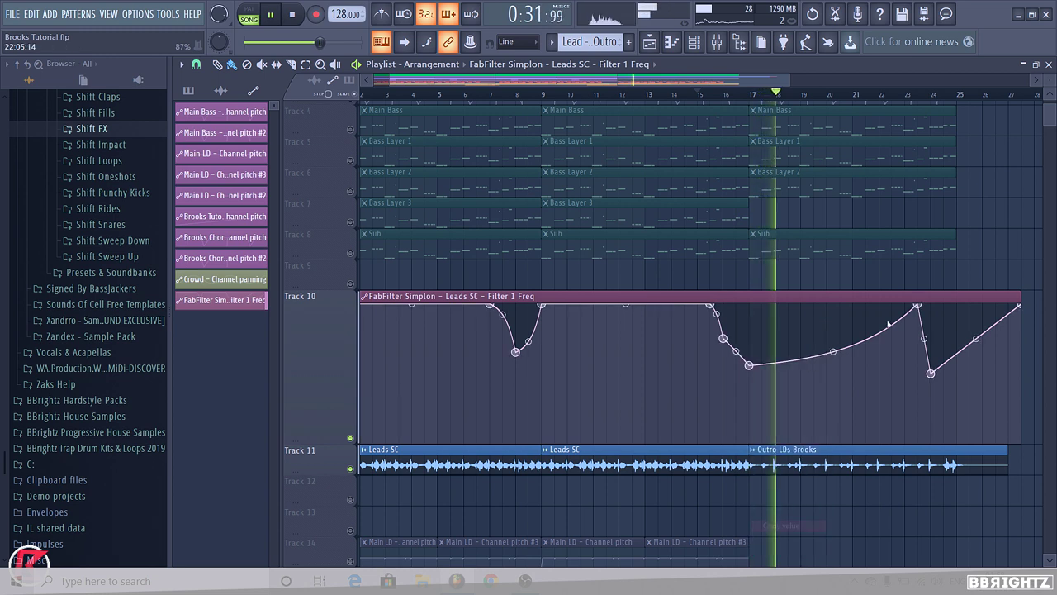
drag(918, 308, 918, 365)
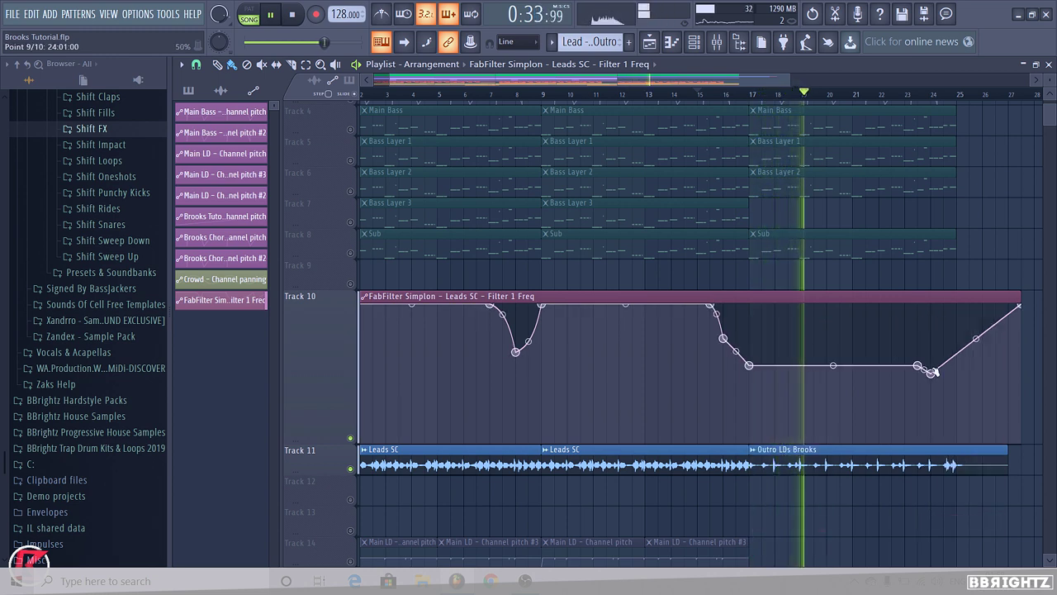
key(space)
right_click(929, 374)
click(973, 538)
right_click(931, 369)
click(956, 340)
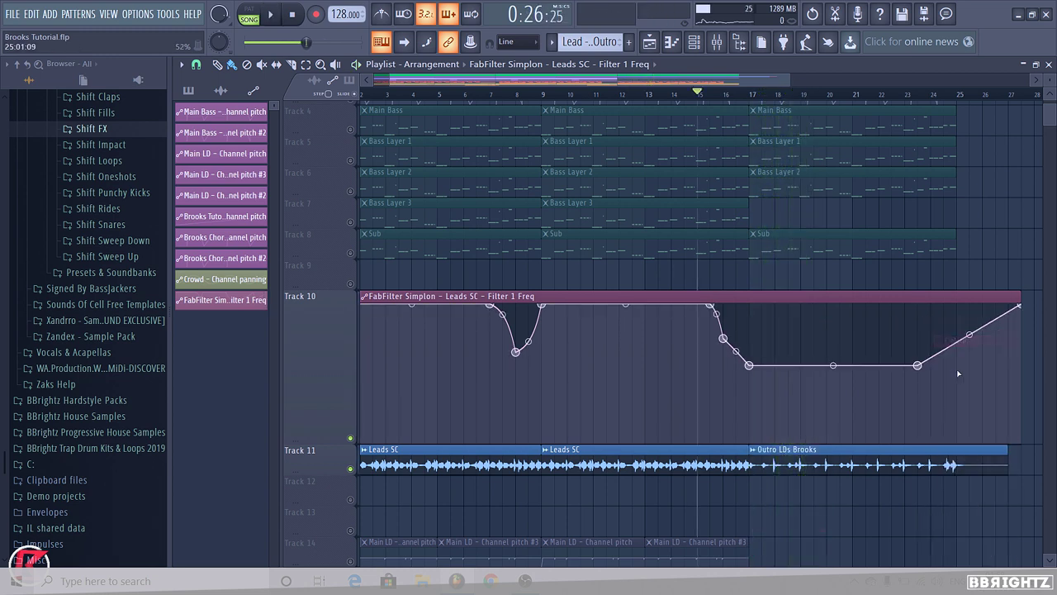
- Move the point before bar 24 to bar 25, keeping the filter level flat, and end the automation clip there
right_click(957, 371)
key(Escape)
right_click(918, 365)
click(988, 336)
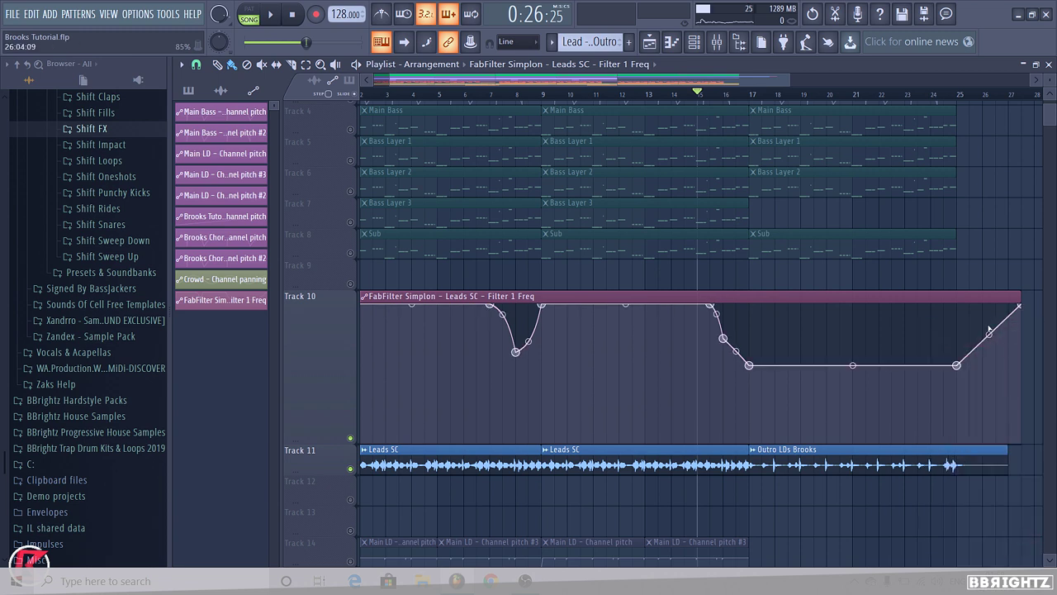
right_click(1017, 307)
click(1002, 331)
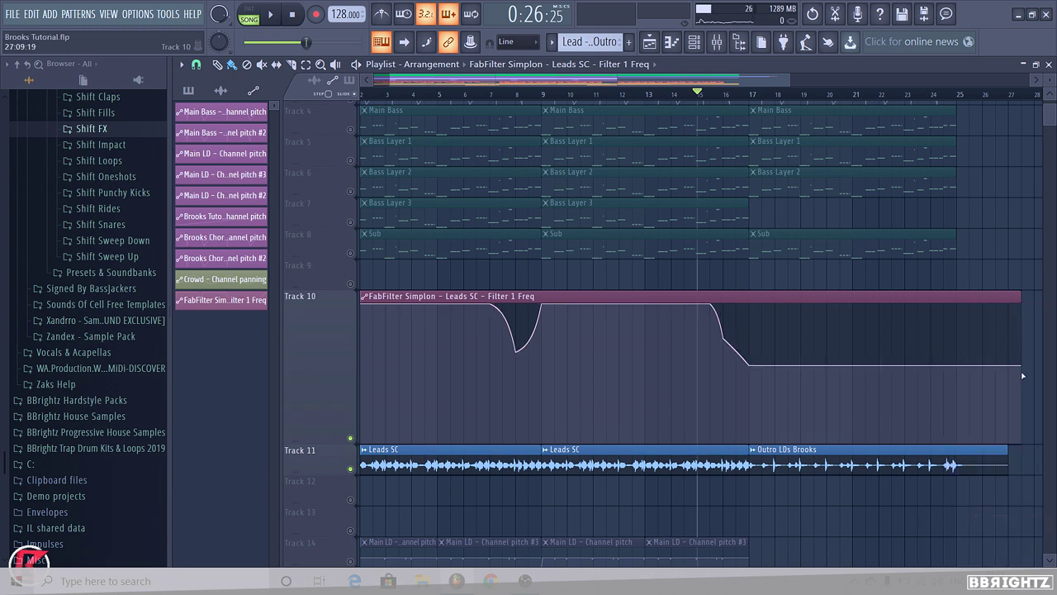
right_click(1022, 368)
click(995, 340)
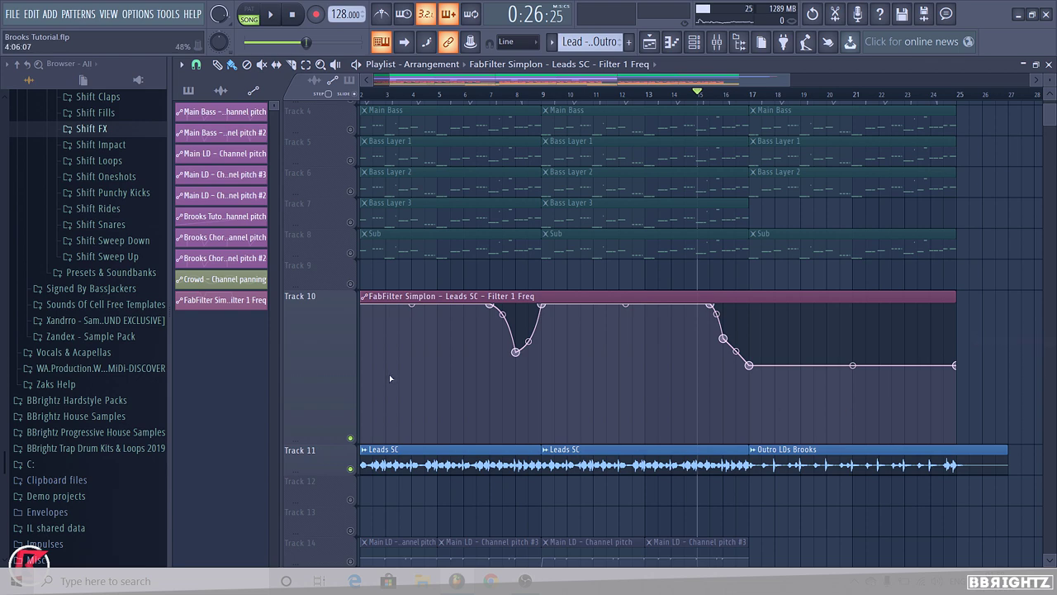
- Reset track 10's height, unmute all playlist tracks and play the full mix from about bar 15
right_click(314, 367)
mouse_move(389, 374)
click(435, 397)
scroll(489, 345, down, 1)
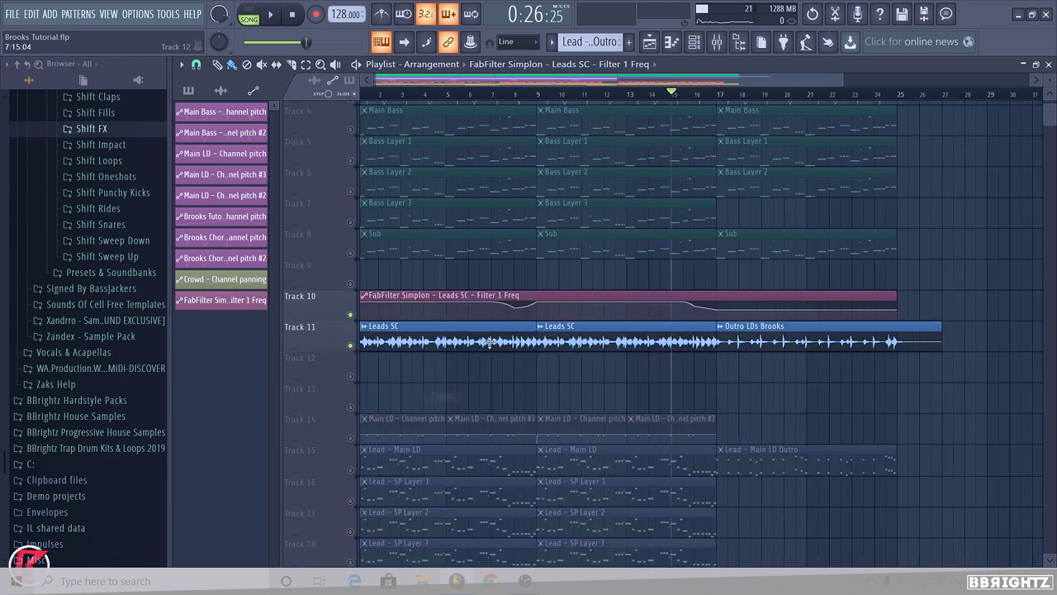
right_click(353, 254)
right_click(354, 254)
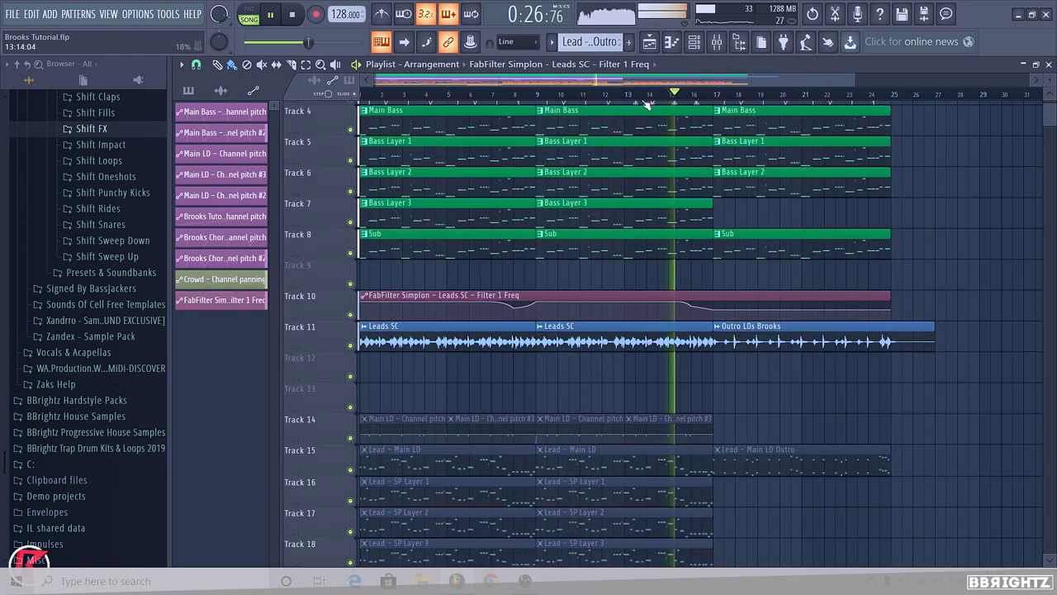
scroll(678, 293, down, 2)
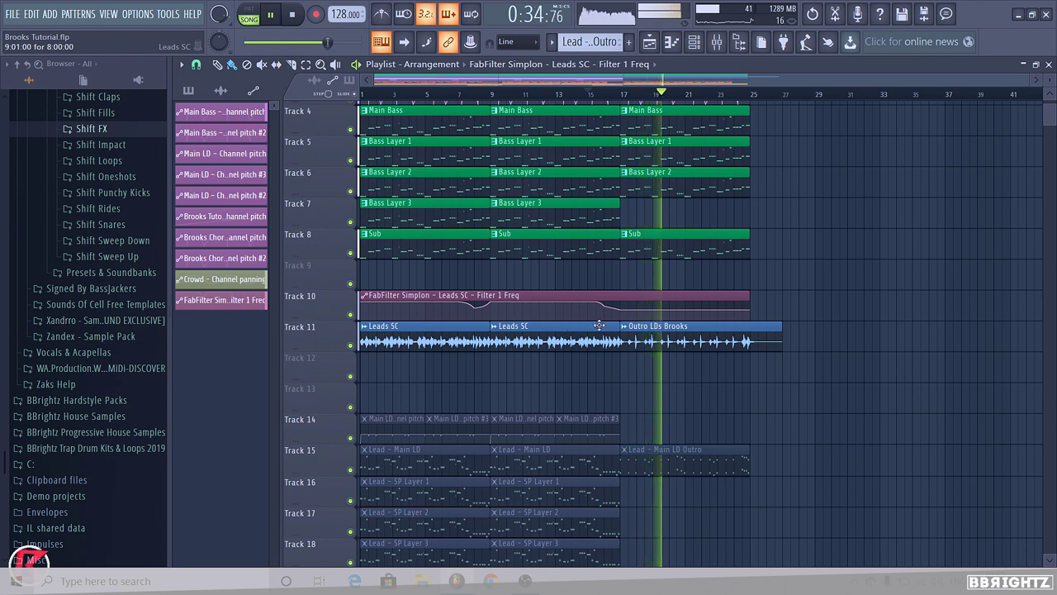
- Check the Leads SC mixer track and the Outro LDs Brooks channel settings during playback
key(F9)
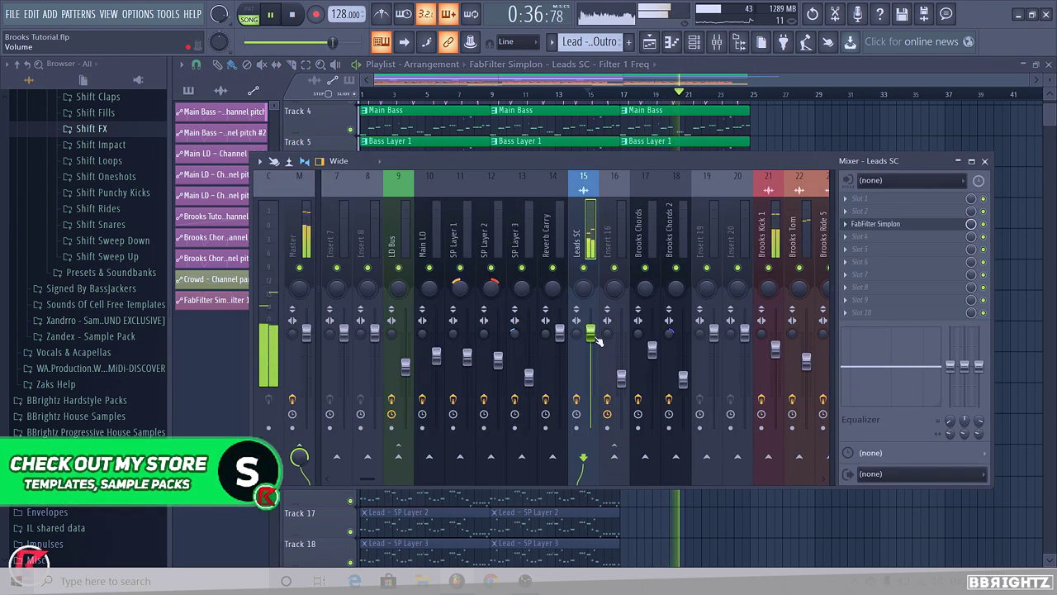
key(F9)
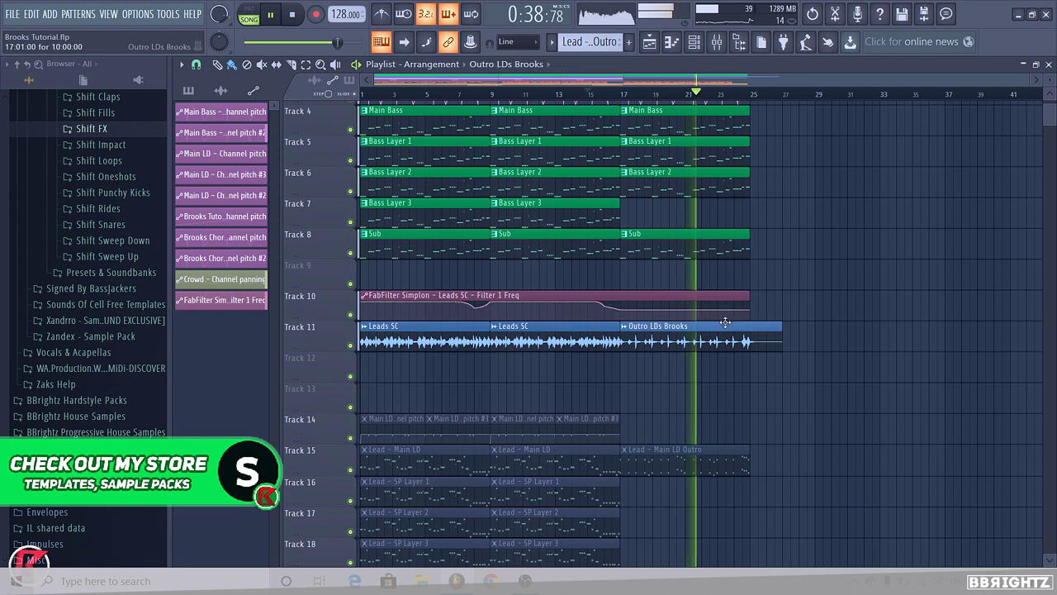
double_click(725, 322)
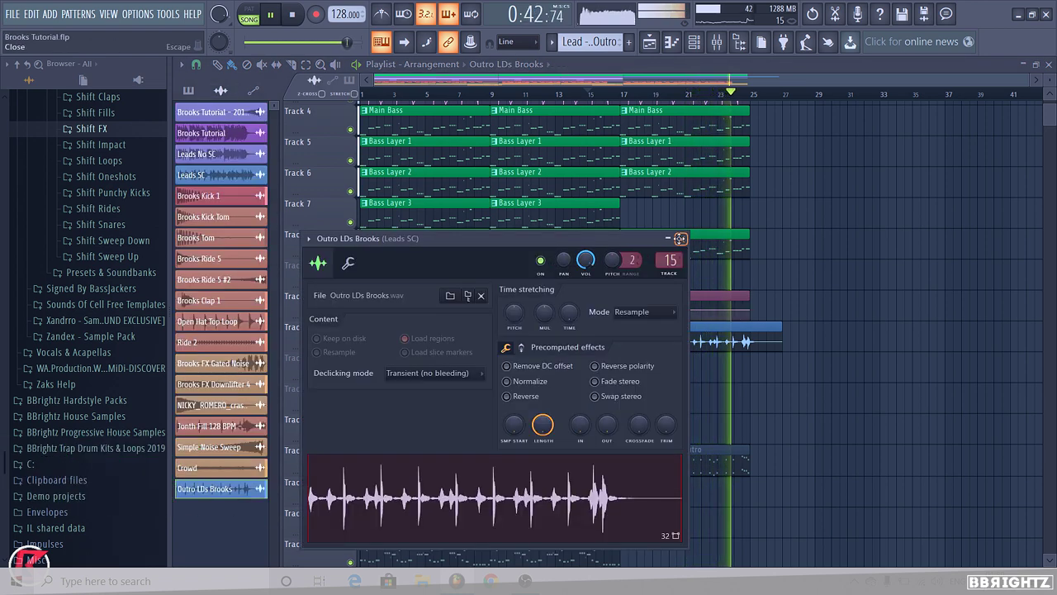
click(681, 238)
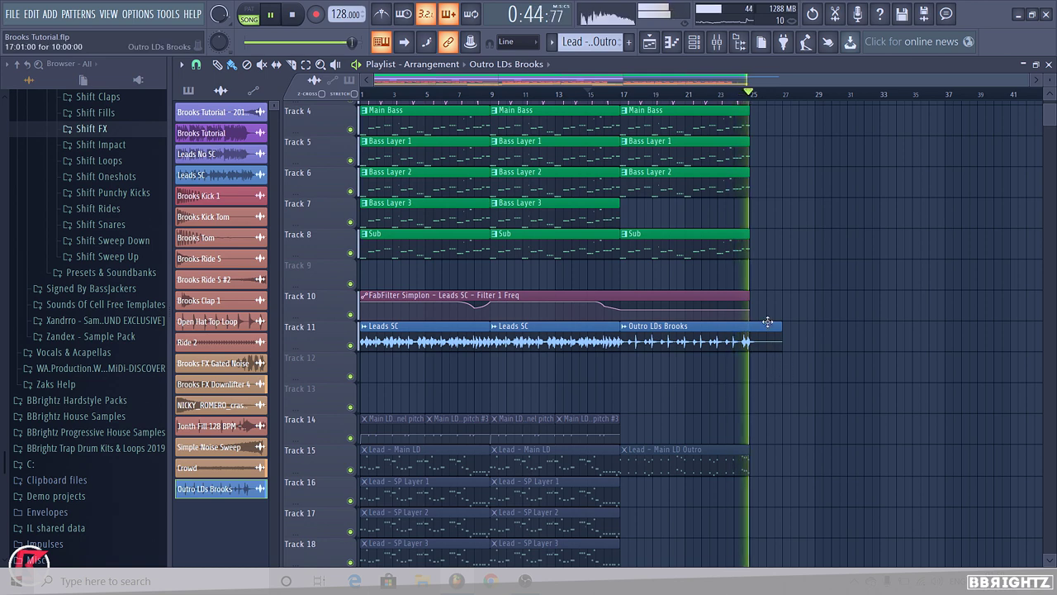
- Trim the outro clips of Main Bass, Bass Layer 1, Bass Layer 2 and Sub to about bar 24.5 and preview the ending
scroll(760, 257, up, 3)
drag(777, 261, 706, 220)
scroll(740, 234, up, 3)
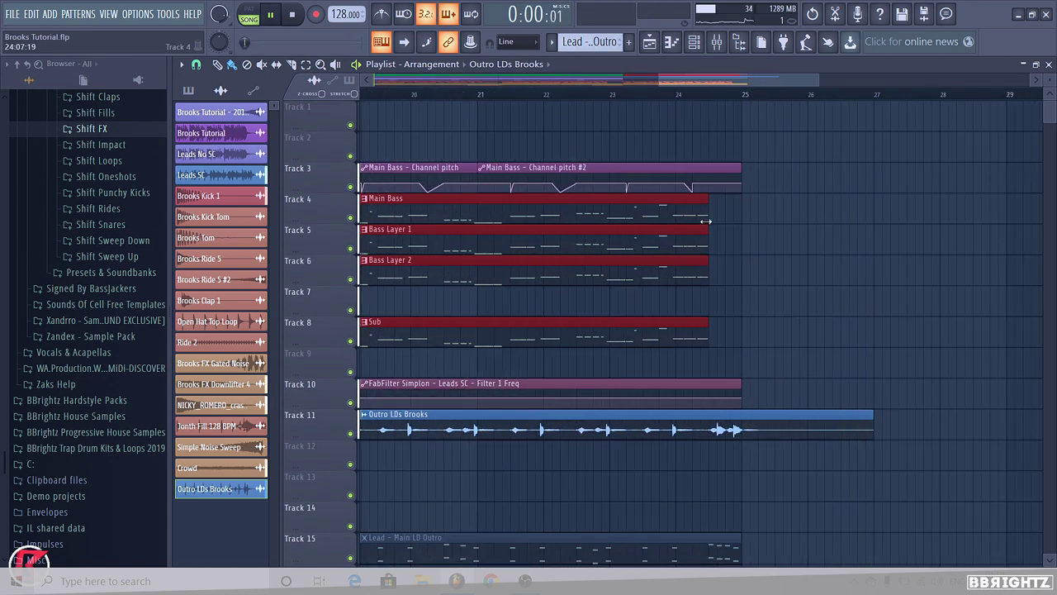
ctrl+click(730, 211)
key(space)
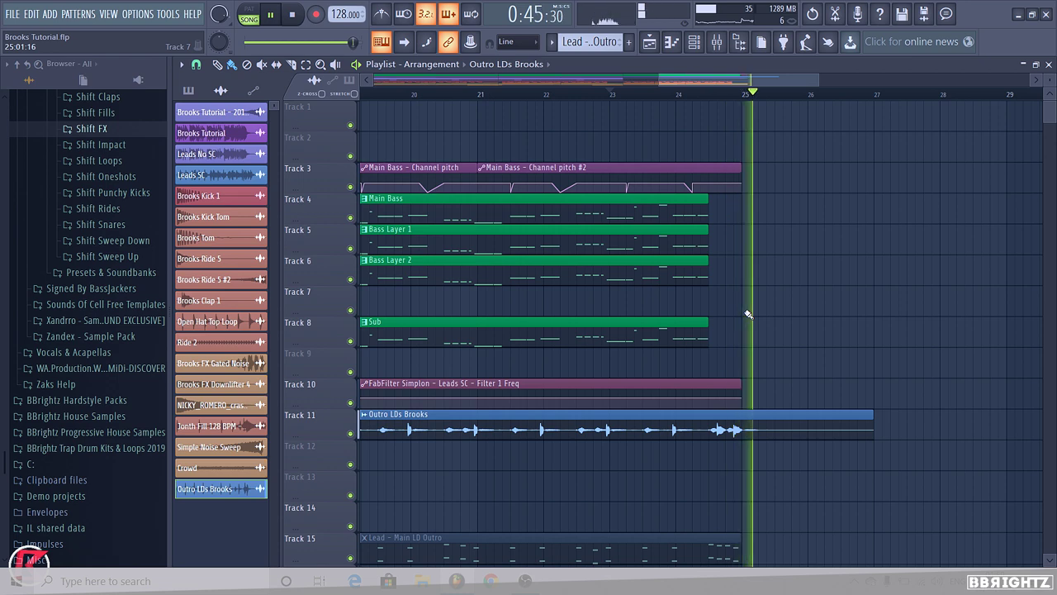
- Stop playback and trim the last Crowd clip on track 33 and Brooks FX Downlifter 4 on track 35 to about bar 24.5
scroll(748, 330, down, 8)
key(space)
scroll(751, 404, down, 11)
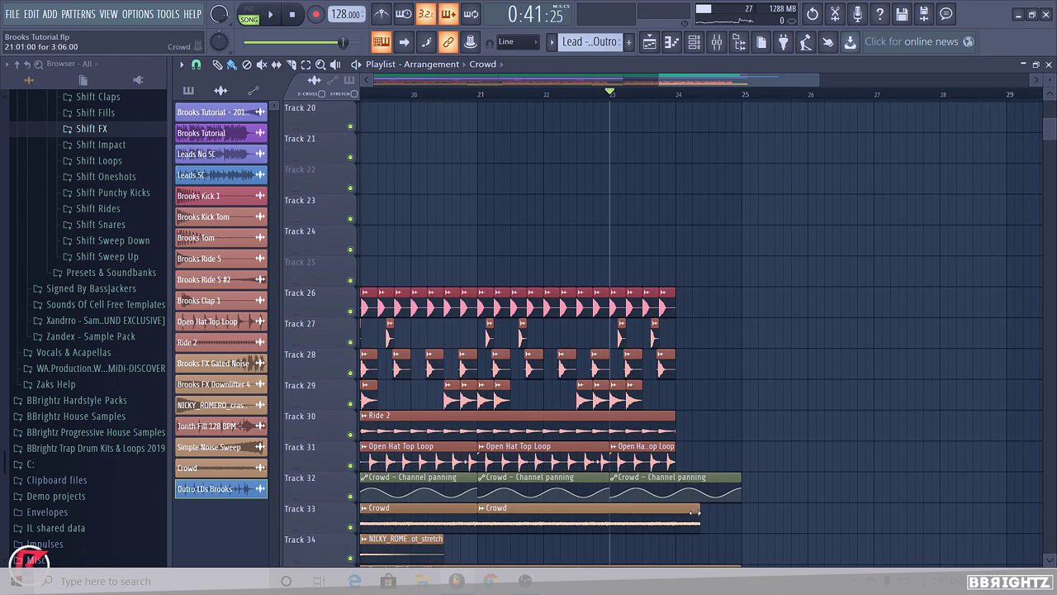
drag(694, 513, 703, 513)
scroll(710, 495, down, 5)
scroll(809, 311, down, 6)
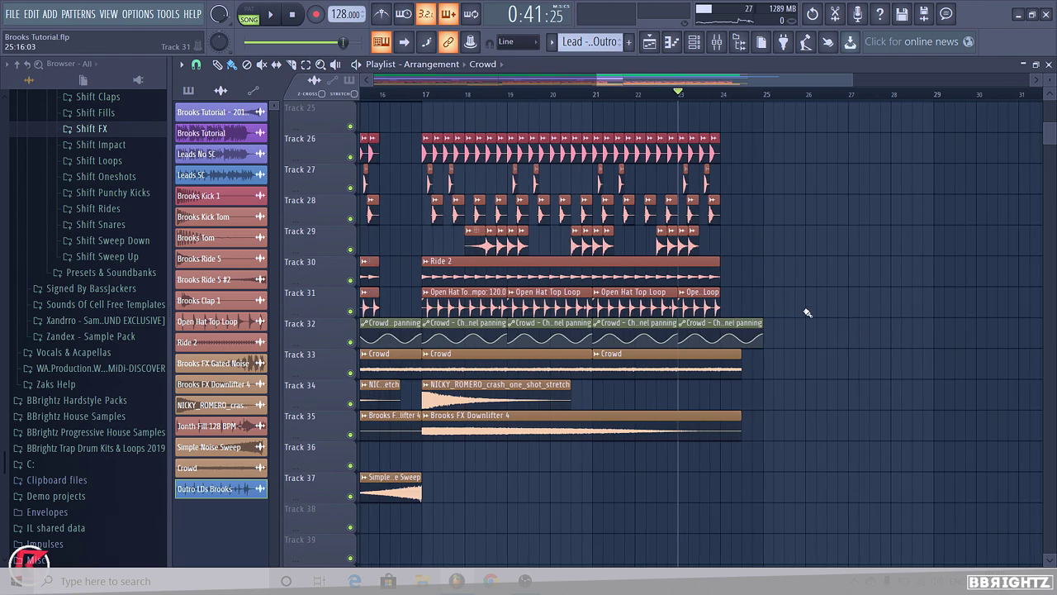
- List the patterns in the picker and play the finished drop from bar 1 through the outro
scroll(850, 366, up, 9)
scroll(850, 366, up, 15)
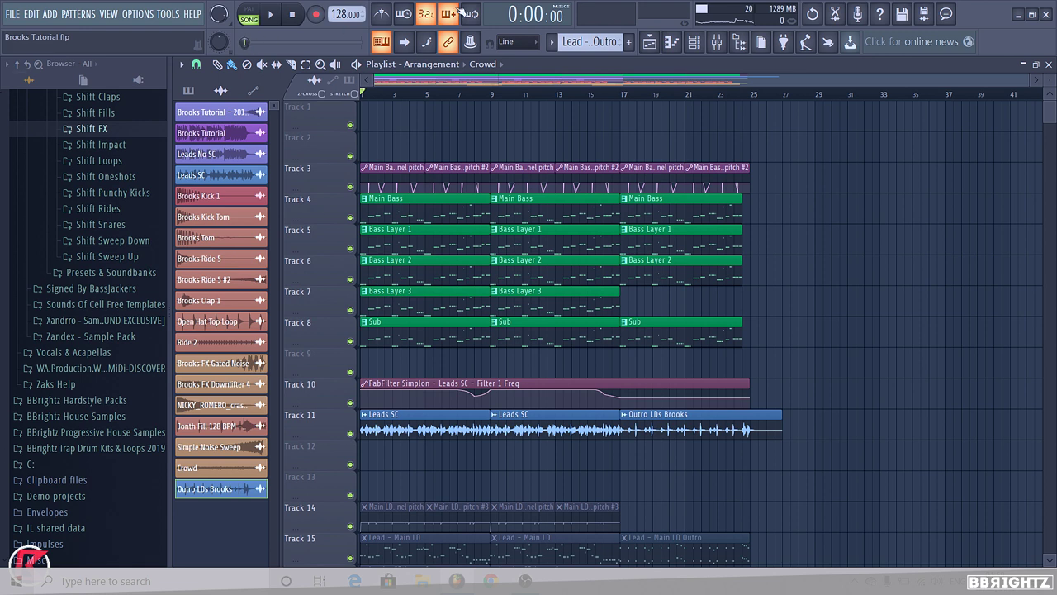
click(189, 90)
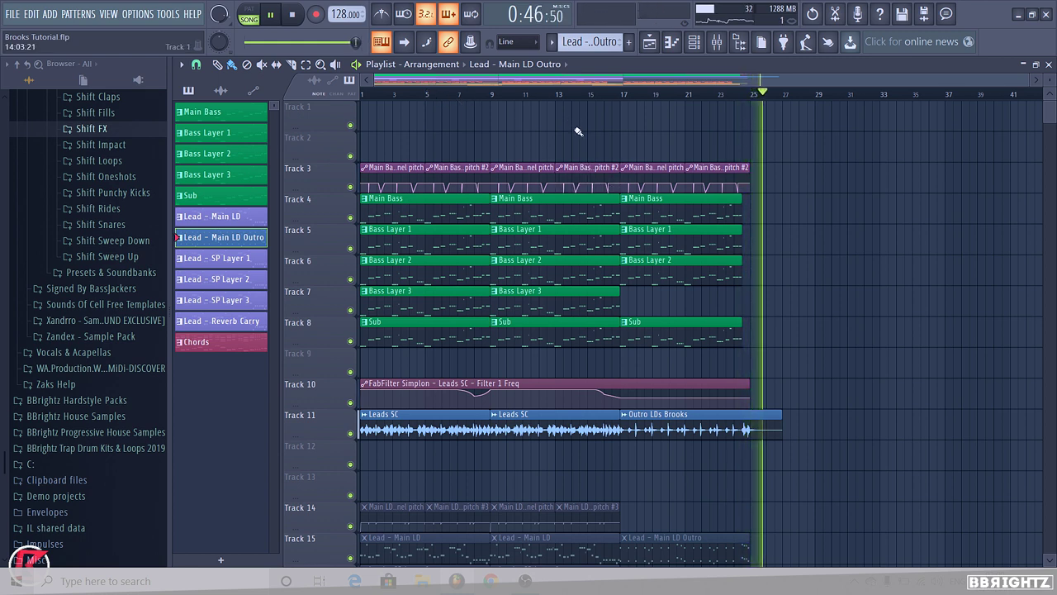
key(space)
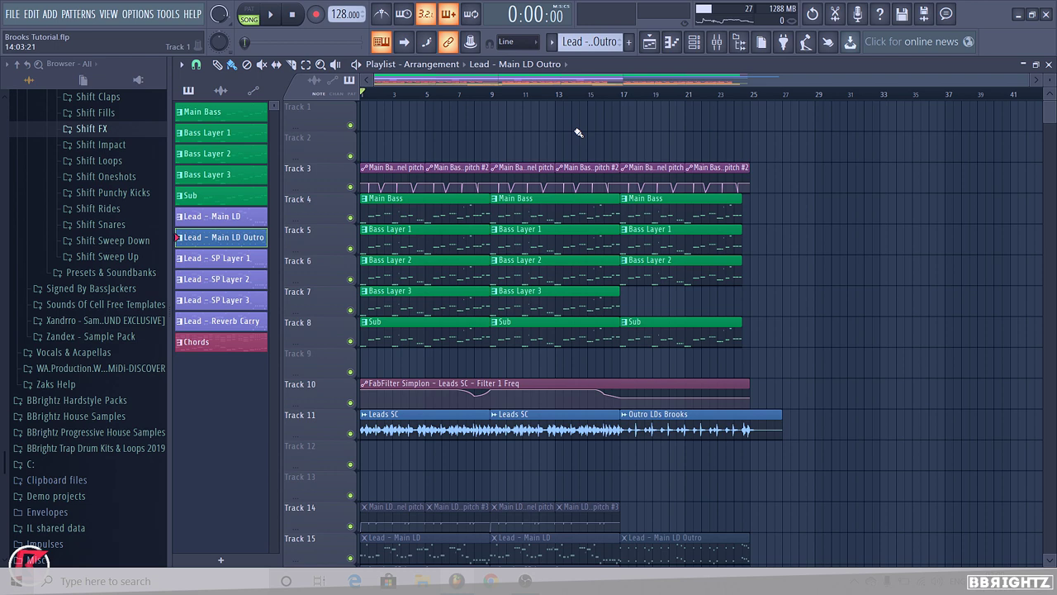
scroll(572, 205, down, 5)
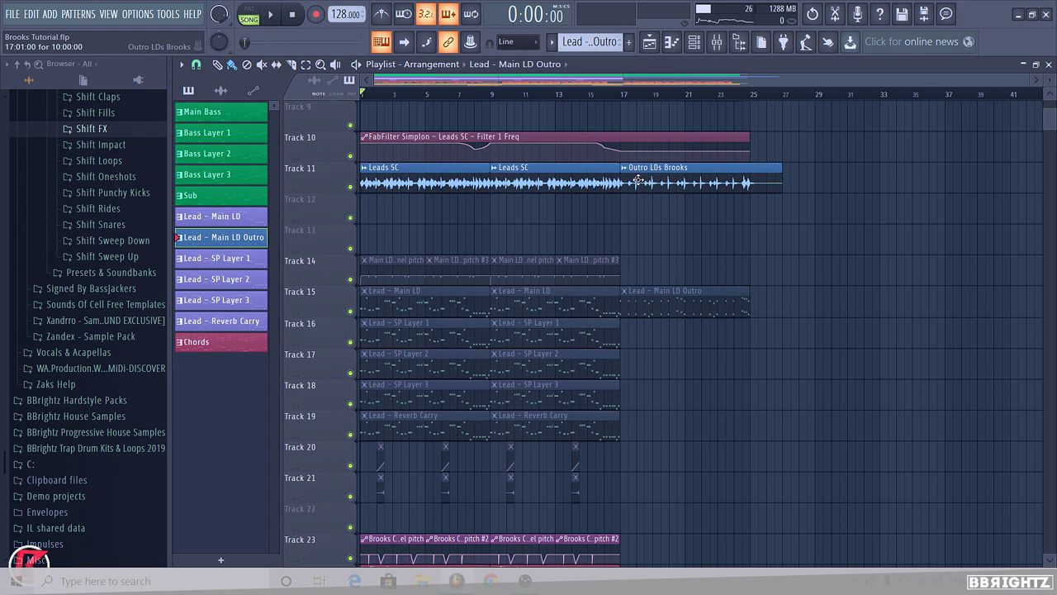
scroll(620, 330, down, 6)
scroll(617, 334, up, 10)
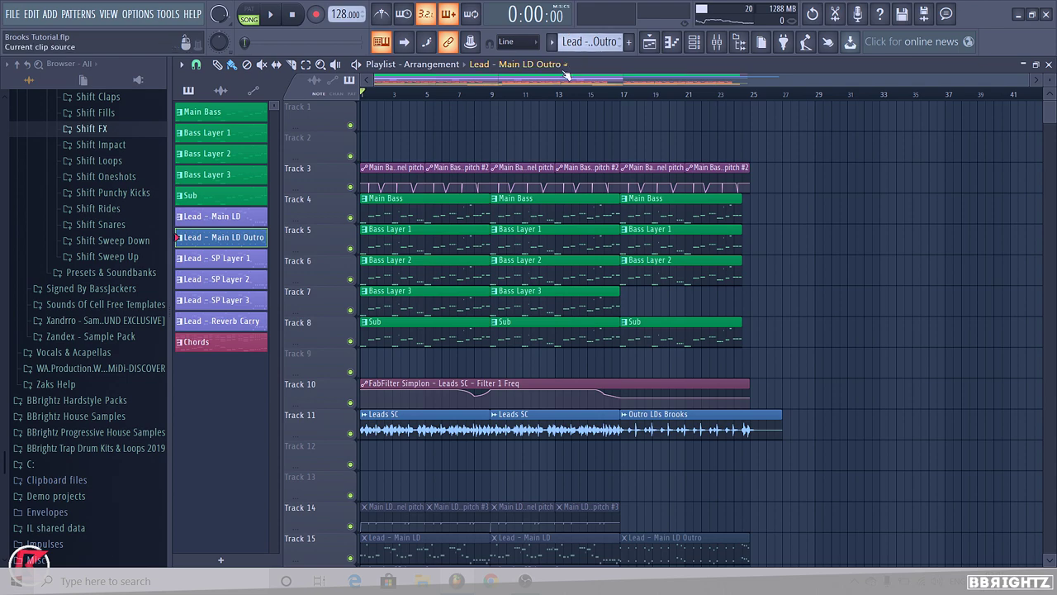
scroll(744, 289, down, 2)
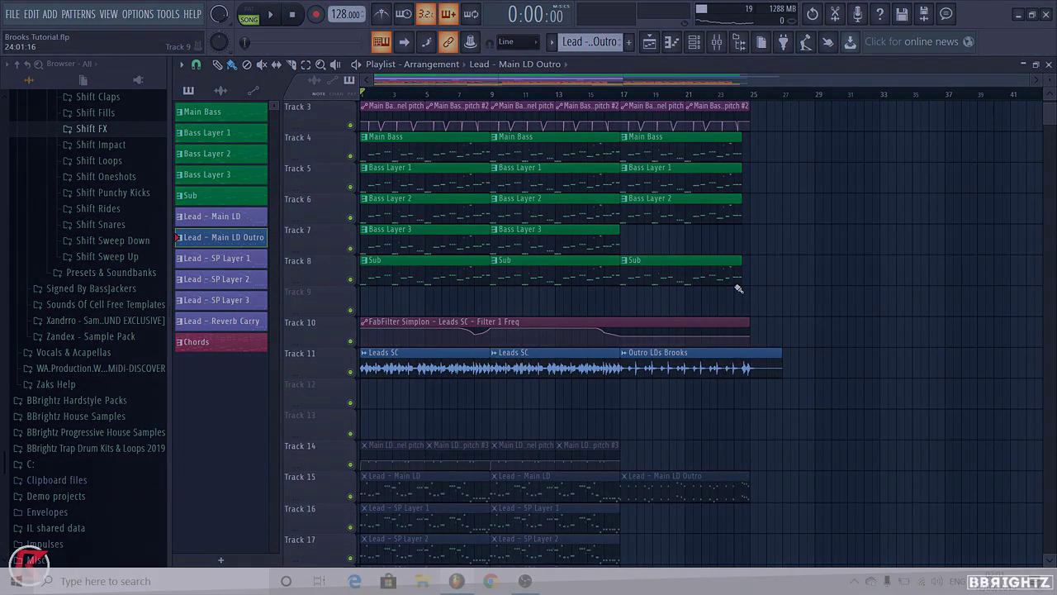